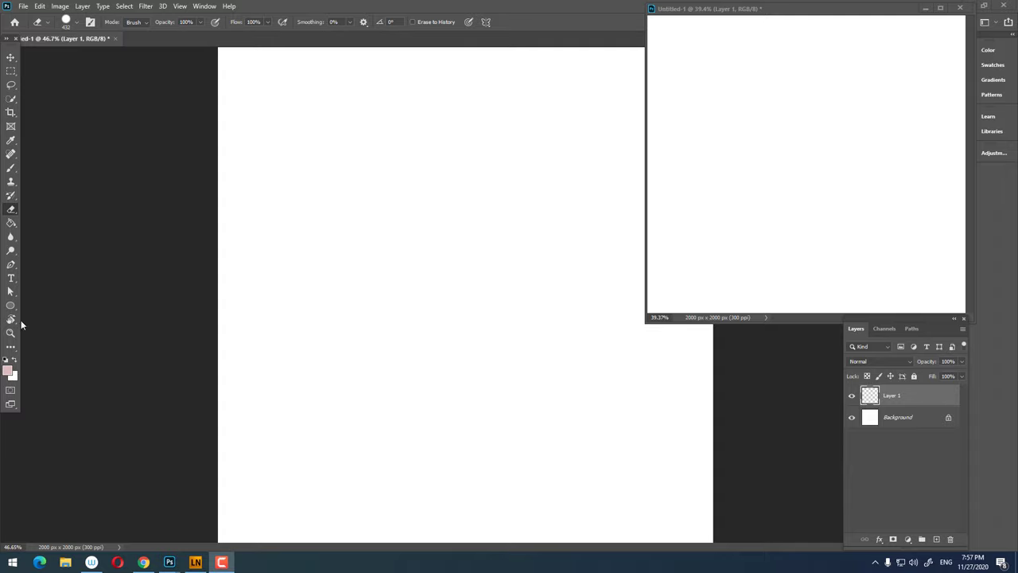
- Set the foreground colour to #4faee4 and sketch the tall rounded cactus body
click(8, 371)
text(4faee4)
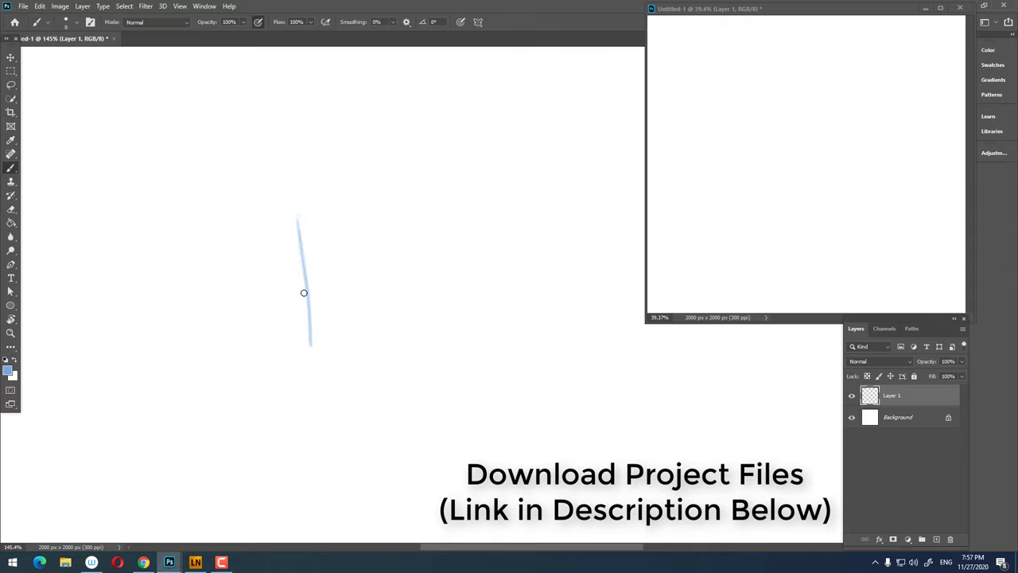
drag(304, 293, 318, 407)
drag(296, 216, 305, 404)
drag(346, 291, 326, 264)
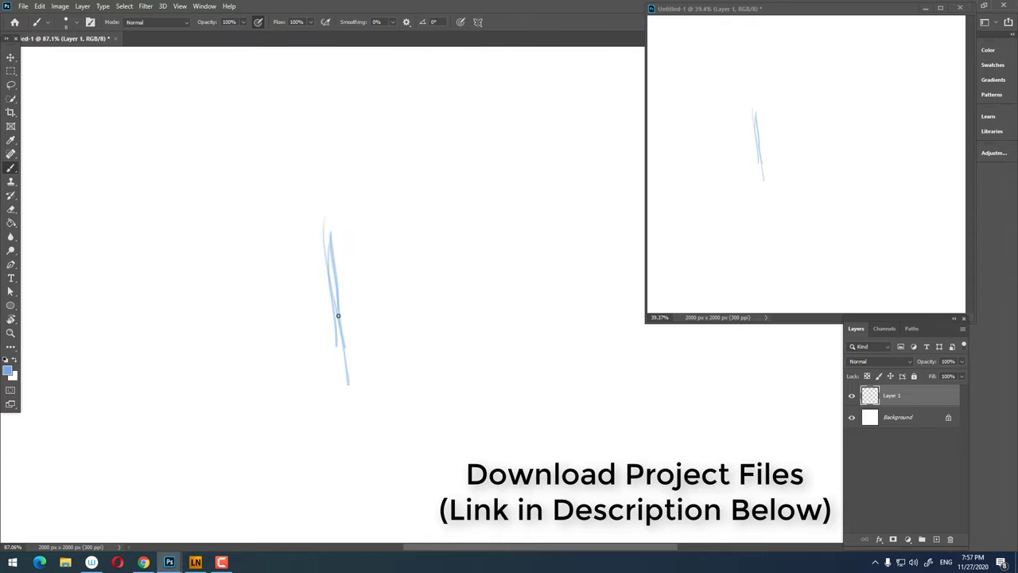
drag(355, 175, 328, 210)
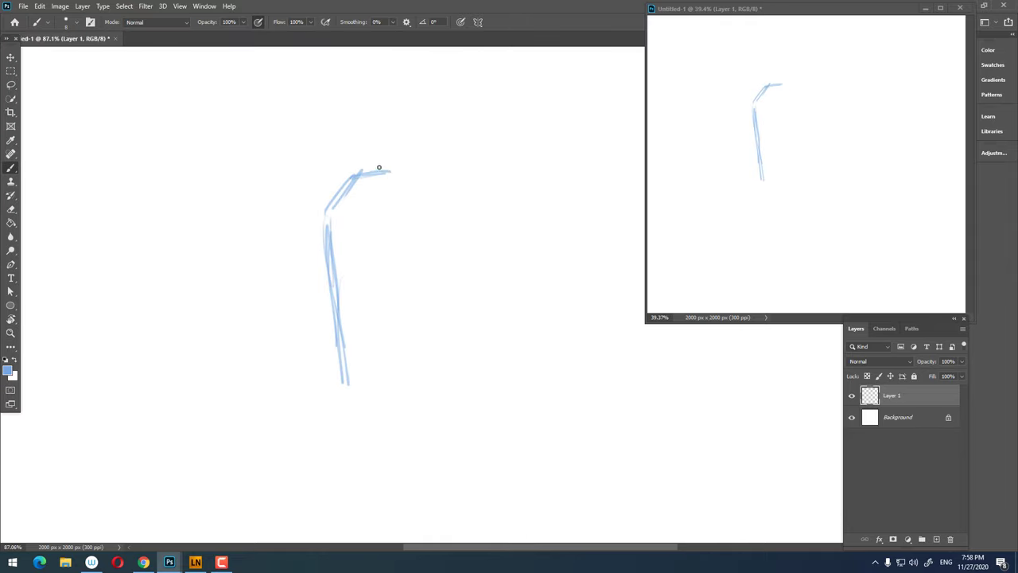
drag(423, 221, 407, 409)
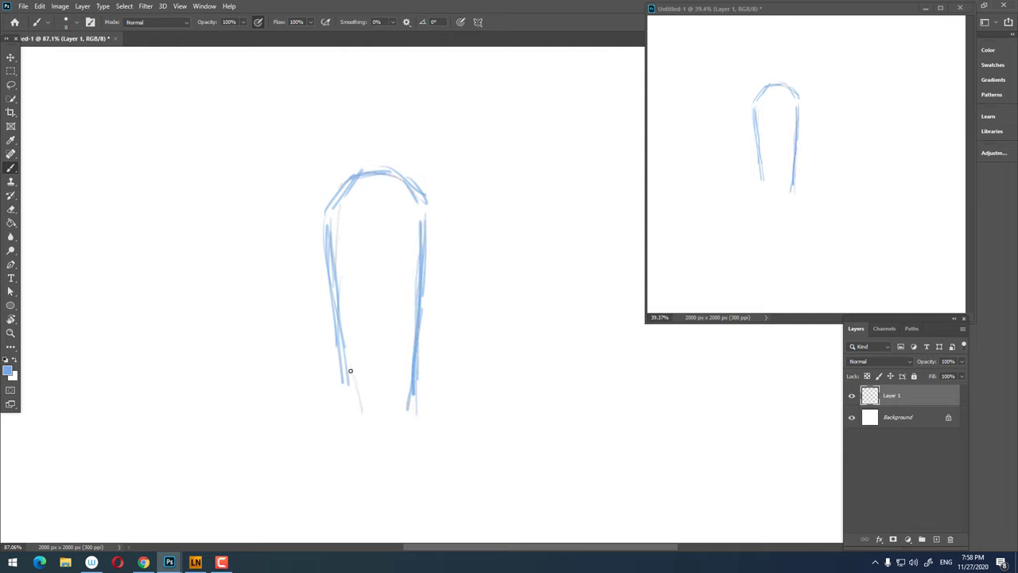
mouse_move(395, 439)
mouse_down()
mouse_move(416, 431)
mouse_move(310, 400)
mouse_move(409, 318)
mouse_move(408, 297)
mouse_up()
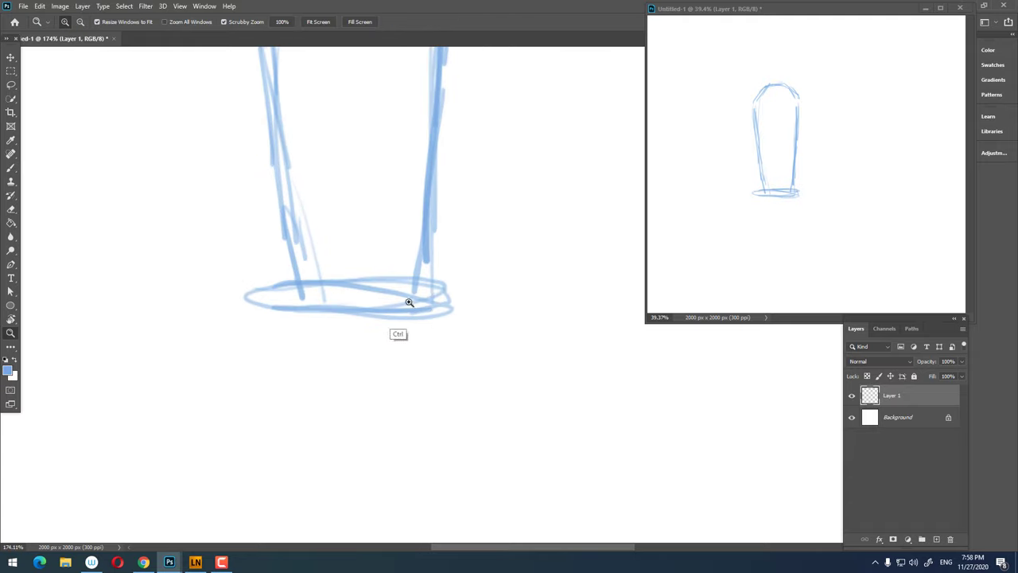
- Sketch an ellipse around the cactus base and a wider pot rim with strokes beneath it
drag(325, 283, 465, 302)
key(ctrl+z)
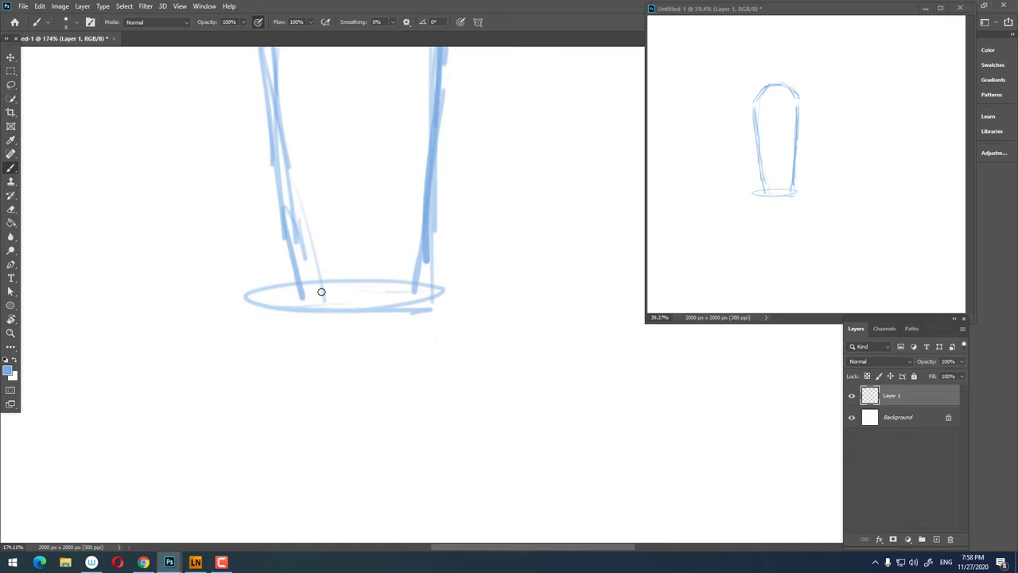
mouse_move(321, 292)
mouse_down()
mouse_move(472, 293)
mouse_move(379, 307)
mouse_move(438, 324)
mouse_up()
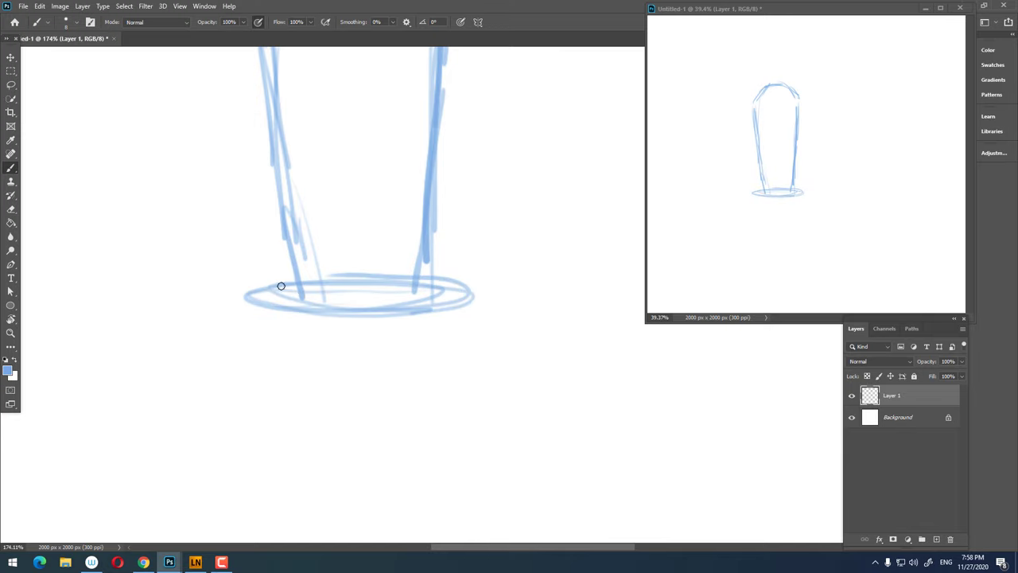
drag(226, 303, 482, 290)
drag(230, 305, 482, 306)
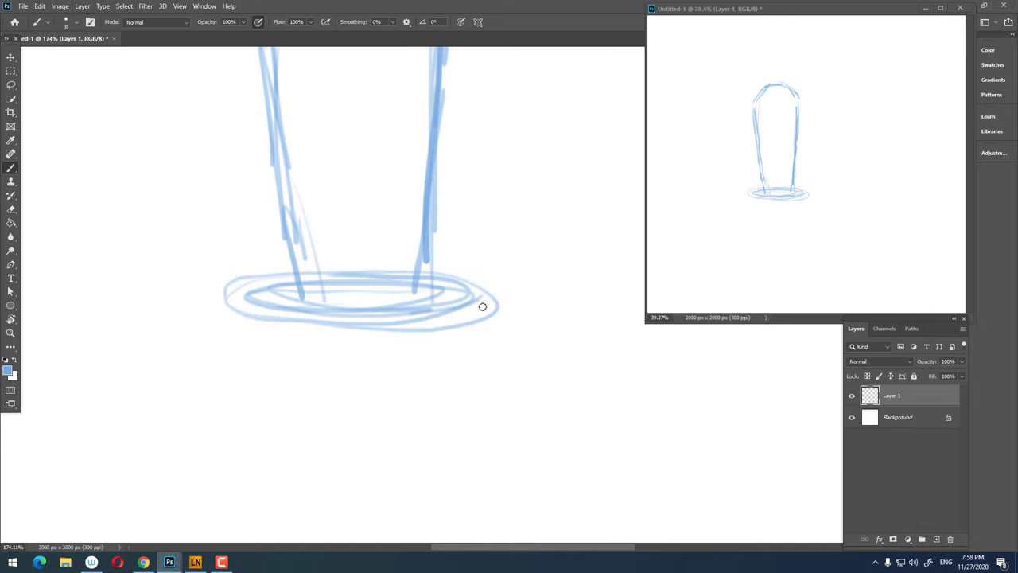
mouse_move(237, 345)
mouse_down()
mouse_move(429, 341)
mouse_move(504, 316)
mouse_move(402, 359)
mouse_move(483, 343)
mouse_up()
key(z)
drag(531, 305, 470, 377)
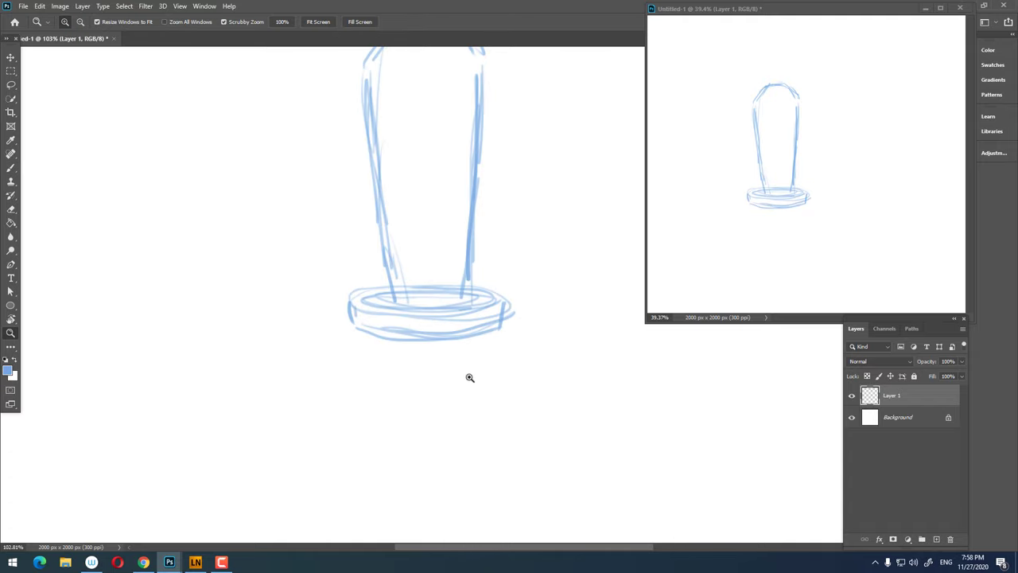
key(b)
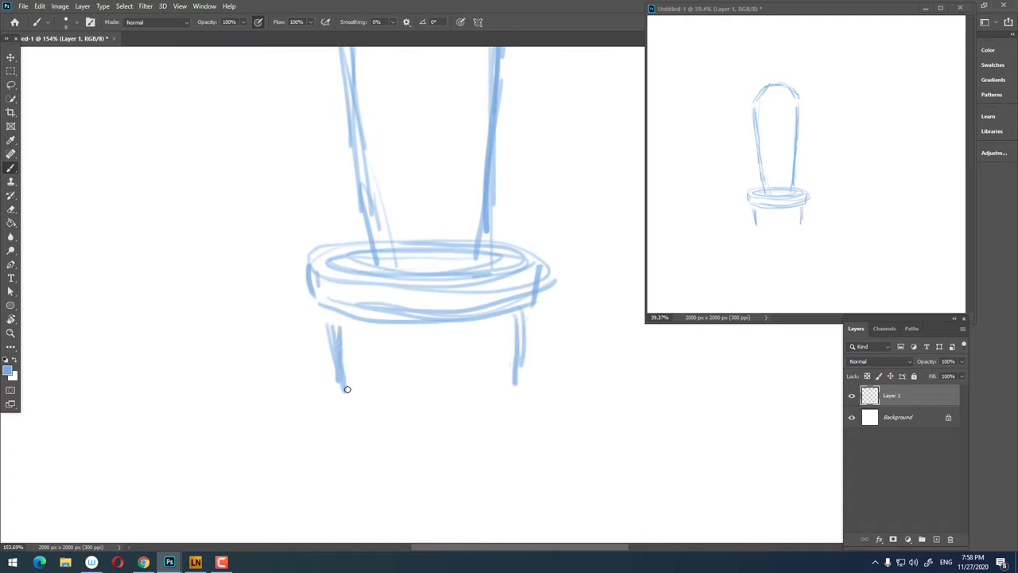
- Sketch the pot's sides below the rim and review the whole cactus sketch
mouse_move(346, 388)
mouse_down()
mouse_move(518, 393)
mouse_move(469, 387)
mouse_up()
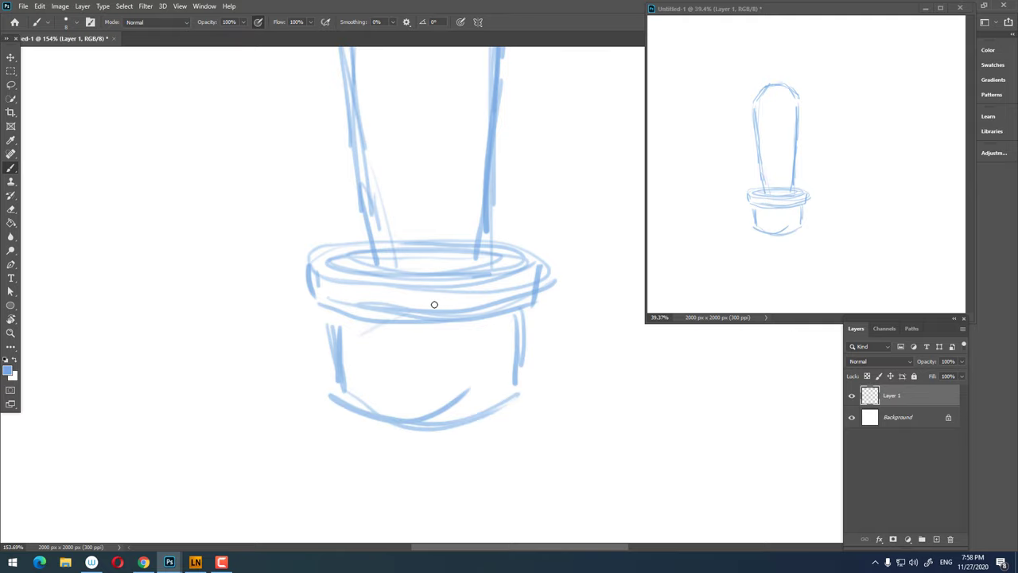
key(z)
drag(413, 305, 397, 427)
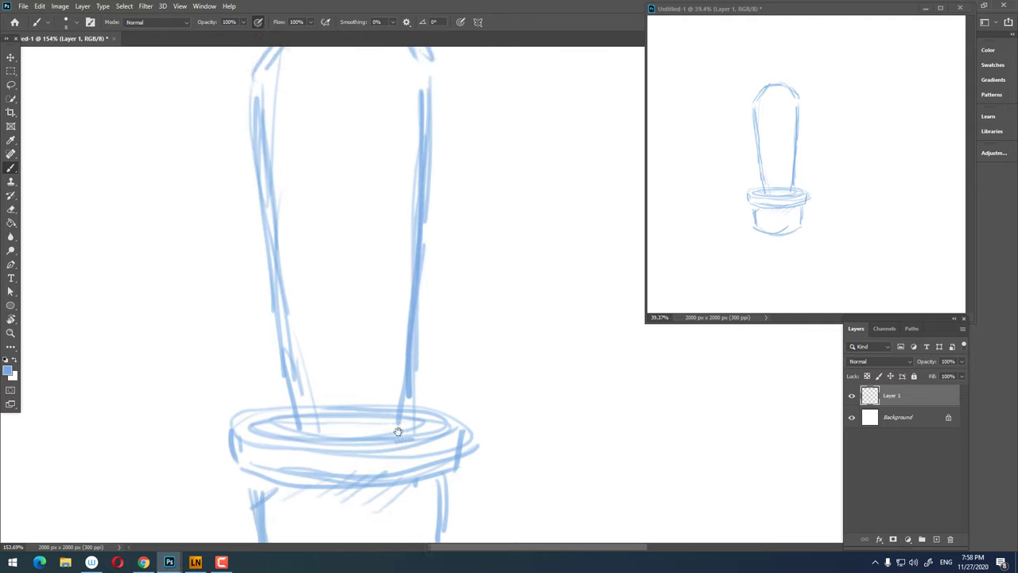
key(b)
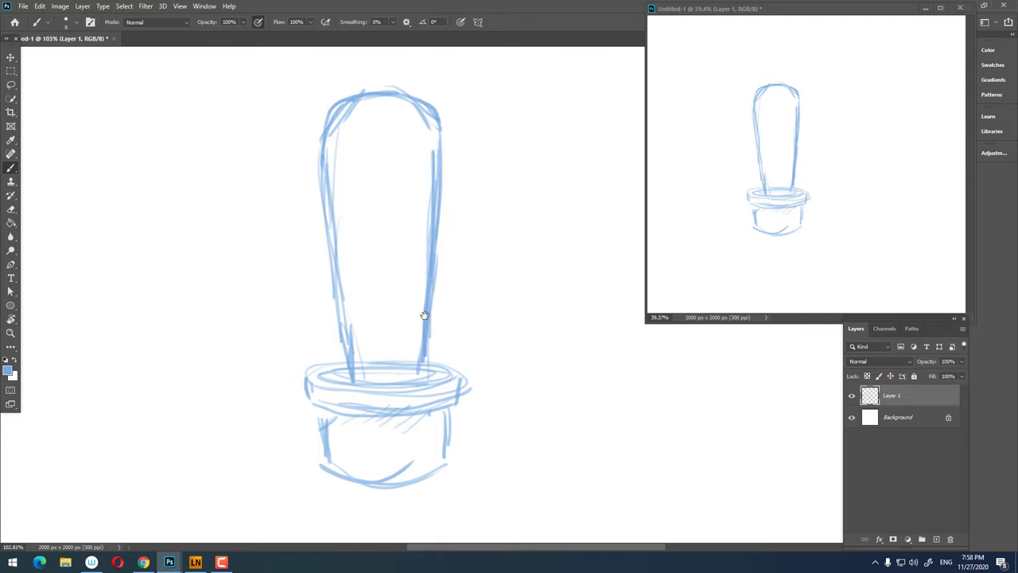
drag(424, 315, 410, 400)
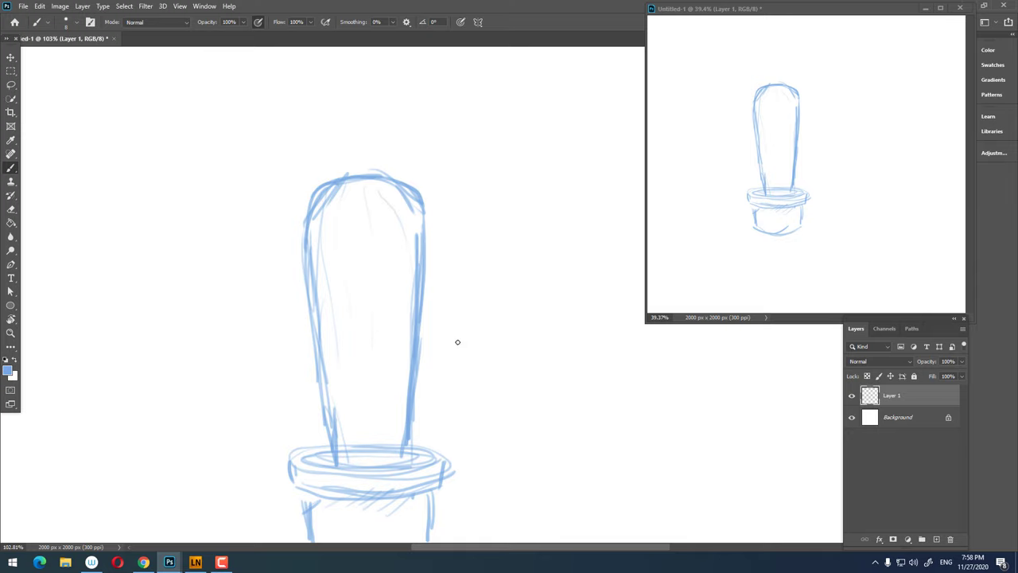
key(z)
drag(436, 318, 446, 308)
key(b)
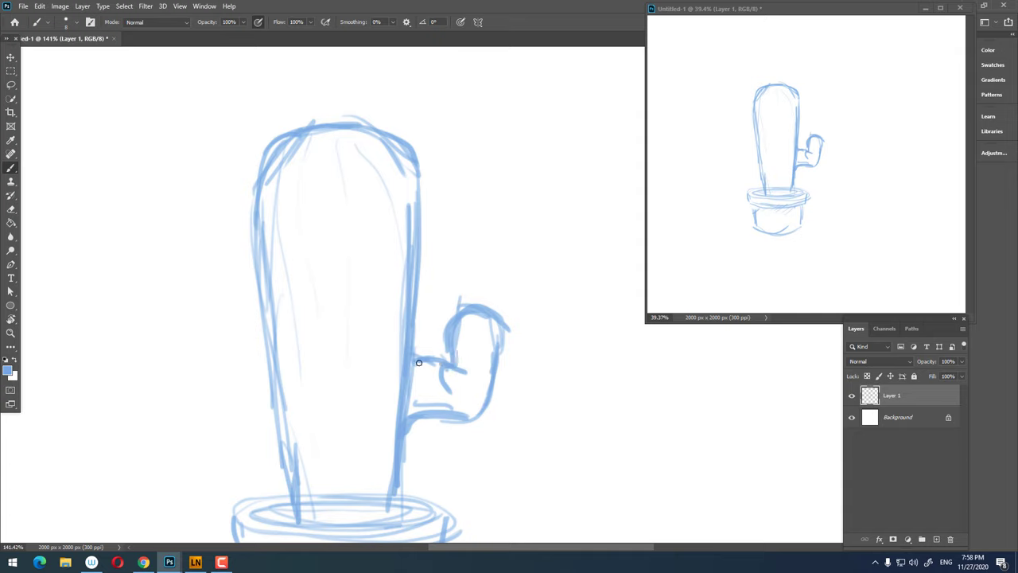
- Sketch the start of the cactus's left arm
key(ctrl+minus)
drag(327, 303, 342, 303)
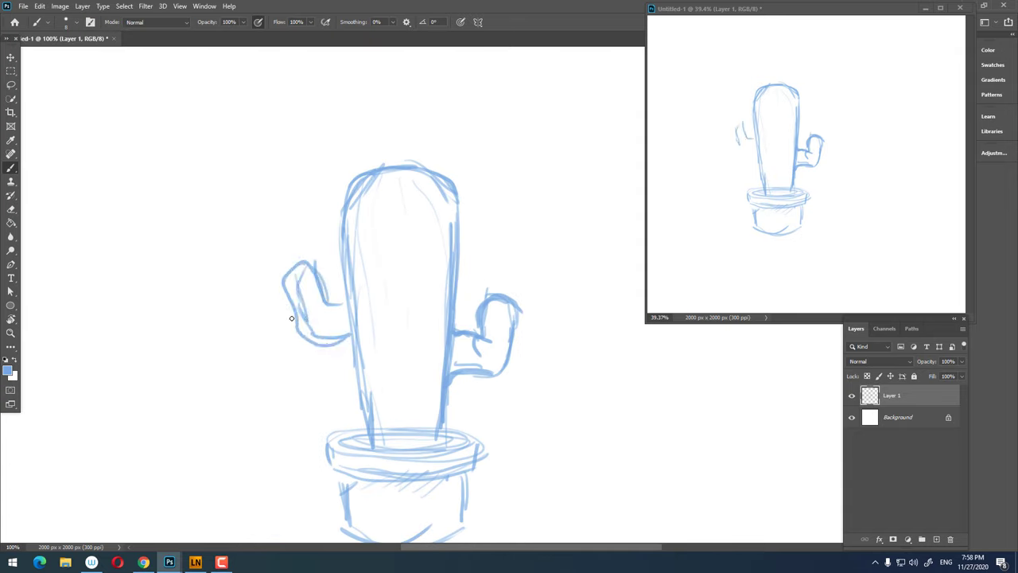
scroll(355, 304, up, 2)
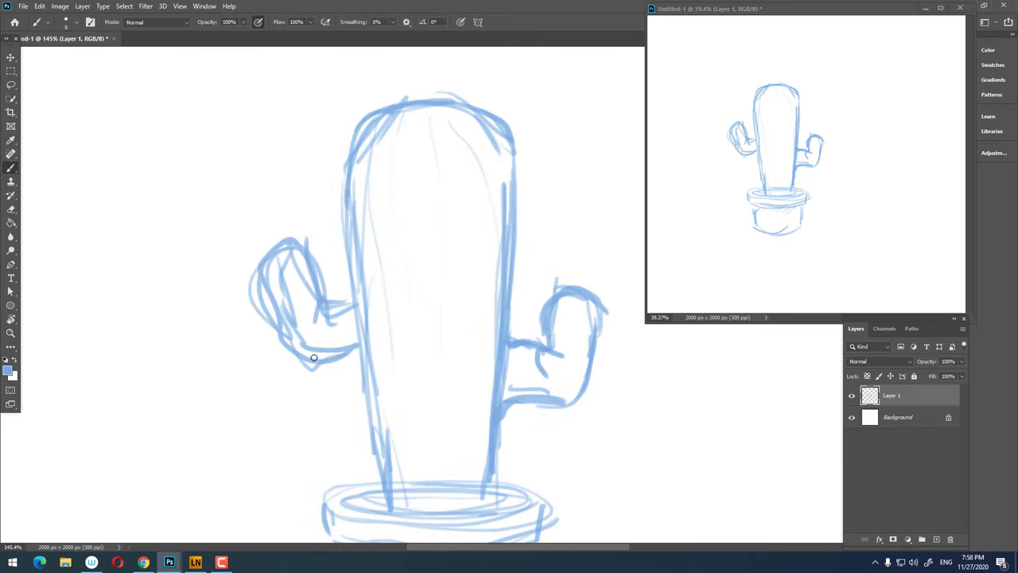
scroll(350, 366, down, 3)
scroll(445, 302, up, 5)
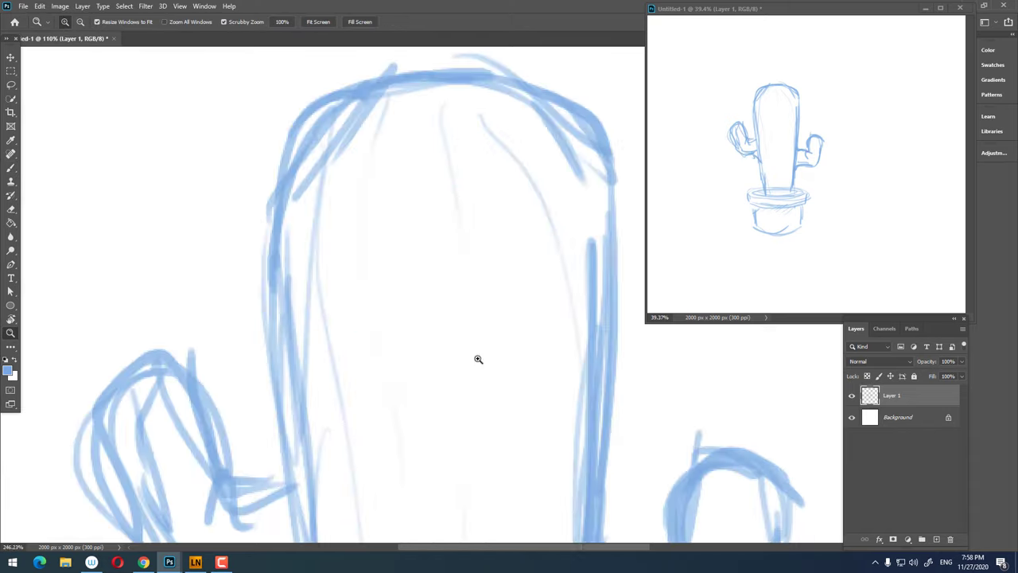
- Sketch two eyes: a closed ellipse on the right and a round one to its left
mouse_move(468, 414)
mouse_down()
mouse_move(491, 416)
mouse_move(532, 357)
mouse_up()
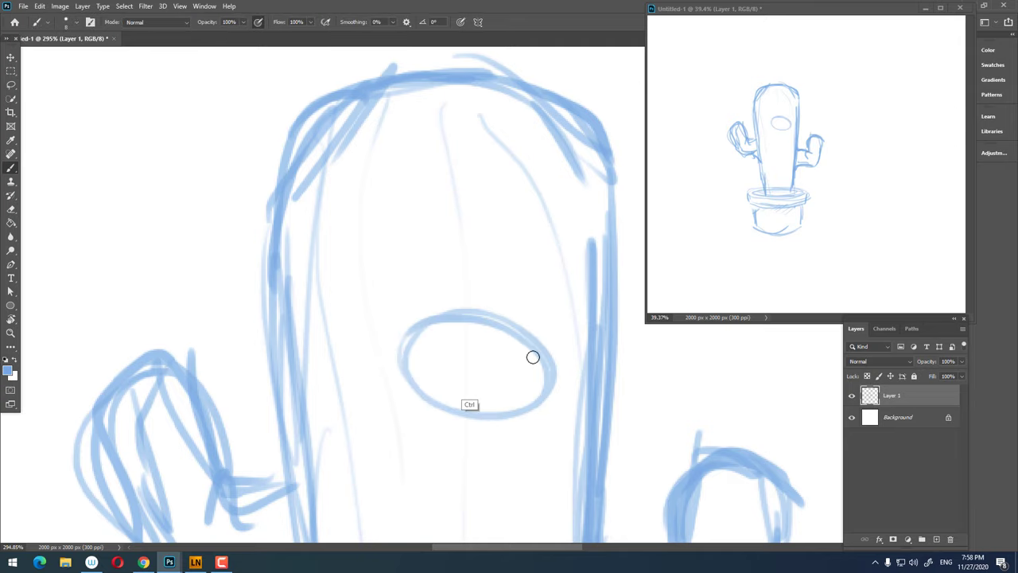
key(ctrl+z)
mouse_move(443, 313)
mouse_down()
mouse_move(564, 357)
mouse_move(543, 337)
mouse_up()
mouse_move(411, 303)
mouse_down()
mouse_move(375, 270)
mouse_move(297, 263)
mouse_move(617, 289)
mouse_up()
scroll(461, 280, up, 2)
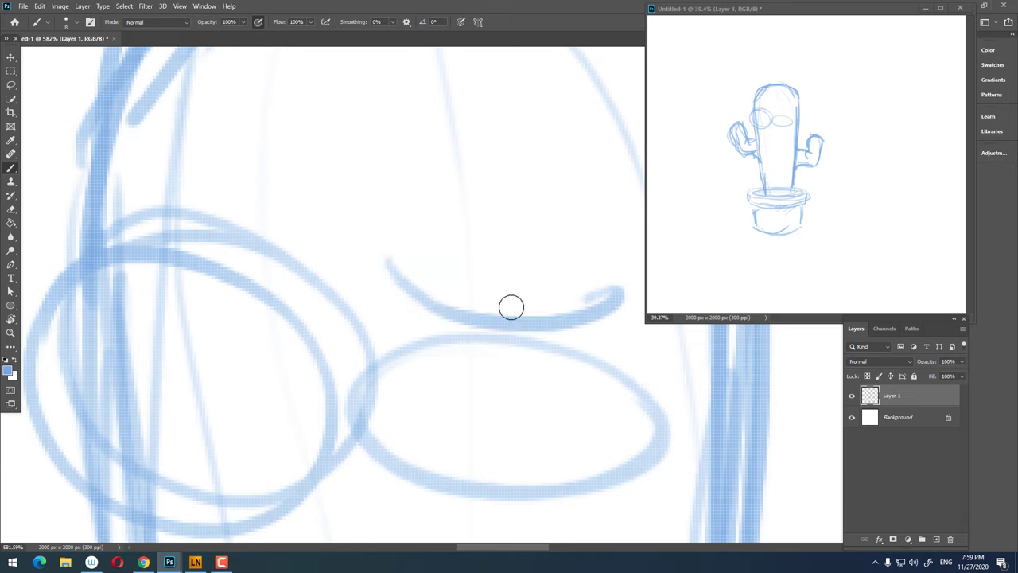
- Sketch a grumpy brow above each eye
drag(368, 256, 584, 300)
key(z)
drag(416, 295, 328, 201)
key(b)
mouse_move(227, 181)
mouse_down()
mouse_move(364, 155)
mouse_move(411, 204)
mouse_up()
key(z)
scroll(331, 255, down, 5)
scroll(379, 301, down, 1)
scroll(299, 199, up, 5)
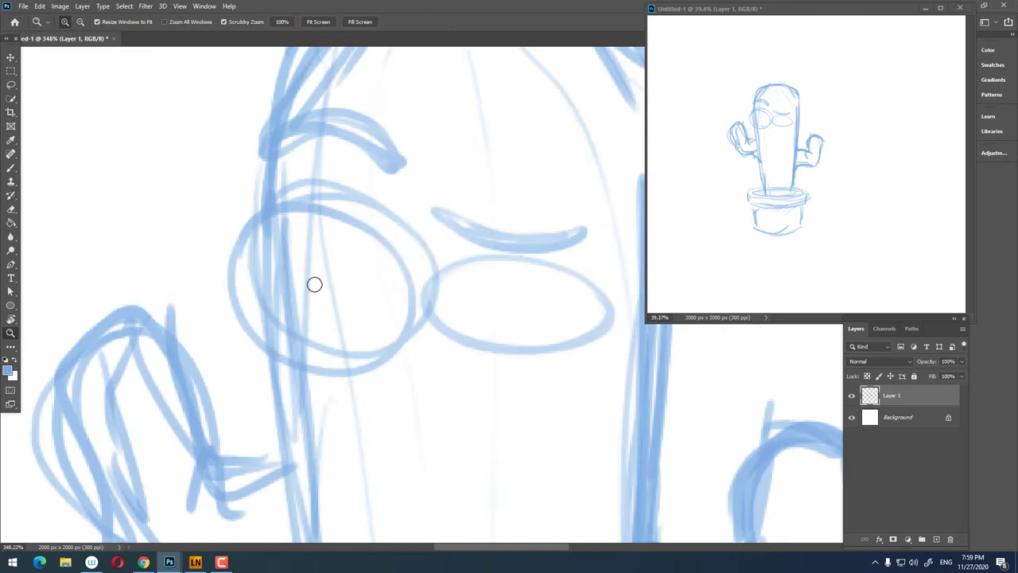
key(b)
- Dot a pupil into the eye
click(470, 303)
key(z)
scroll(477, 290, down, 2)
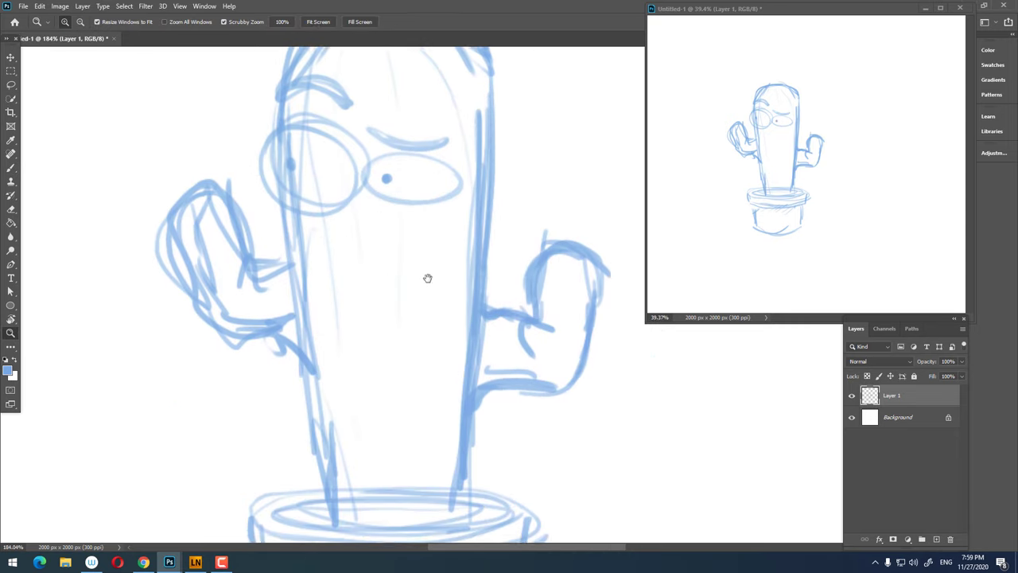
scroll(412, 268, down, 1)
scroll(377, 234, up, 2)
key(b)
- Draw an elliptical mouth outline under the eyes with an inner upper-lip line
mouse_move(290, 243)
mouse_down()
mouse_move(484, 311)
mouse_move(334, 318)
mouse_up()
drag(313, 242, 513, 314)
drag(318, 311, 501, 239)
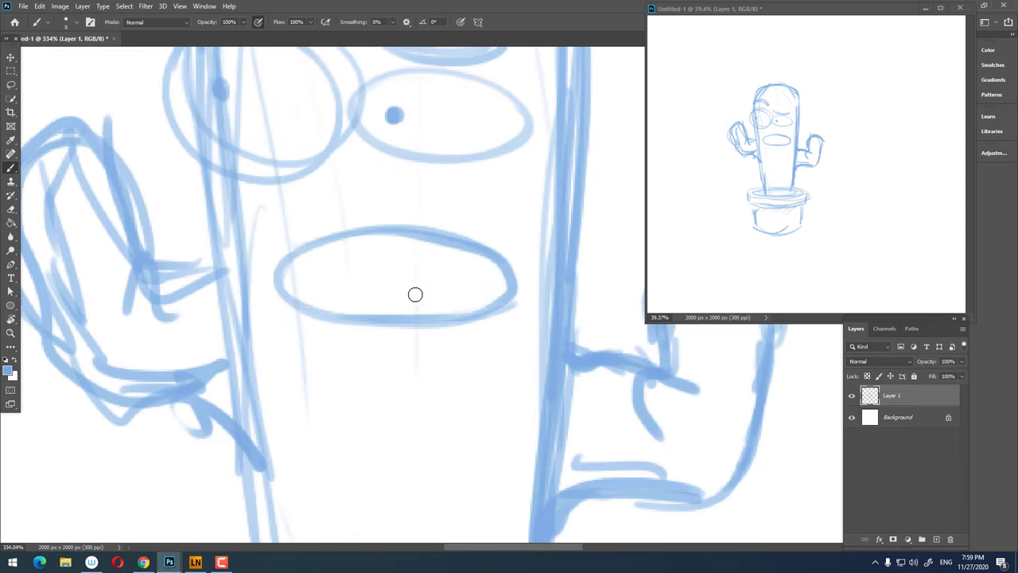
scroll(414, 294, up, 1)
drag(315, 241, 491, 288)
mouse_move(402, 272)
mouse_down()
mouse_move(534, 294)
mouse_move(316, 247)
mouse_move(532, 292)
mouse_up()
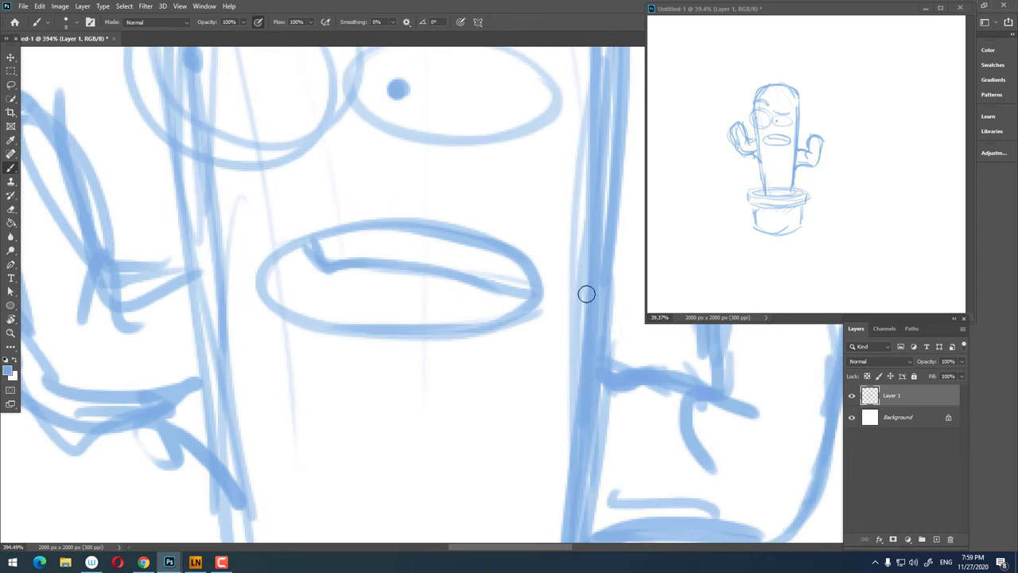
- Add a lower-lip line and extend the upper lip to a thickened right corner
scroll(441, 309, up, 1)
mouse_move(339, 317)
mouse_down()
mouse_move(524, 323)
mouse_move(504, 314)
mouse_up()
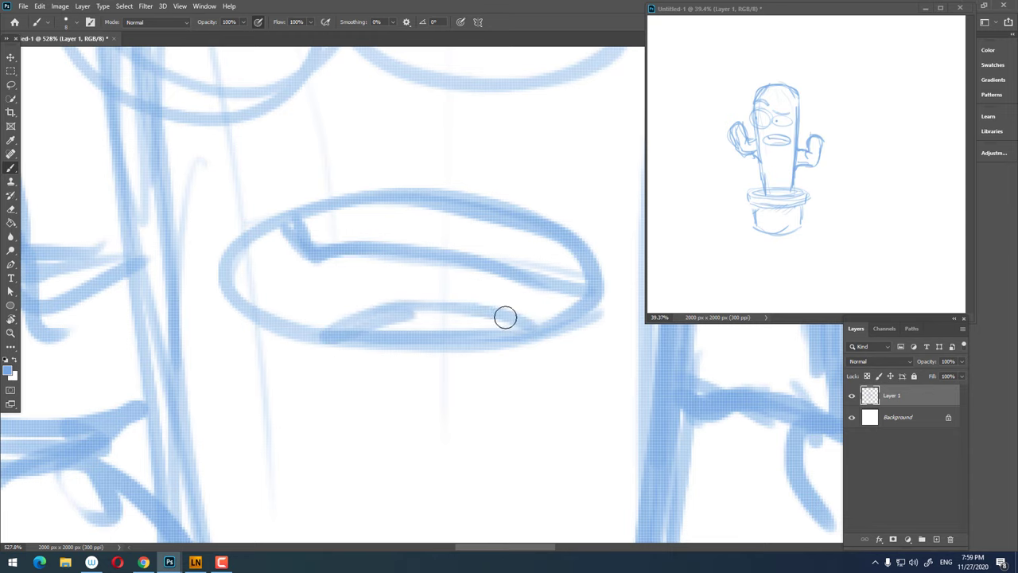
scroll(530, 384, down, 5)
scroll(530, 384, up, 1)
scroll(493, 334, up, 2)
scroll(483, 313, up, 2)
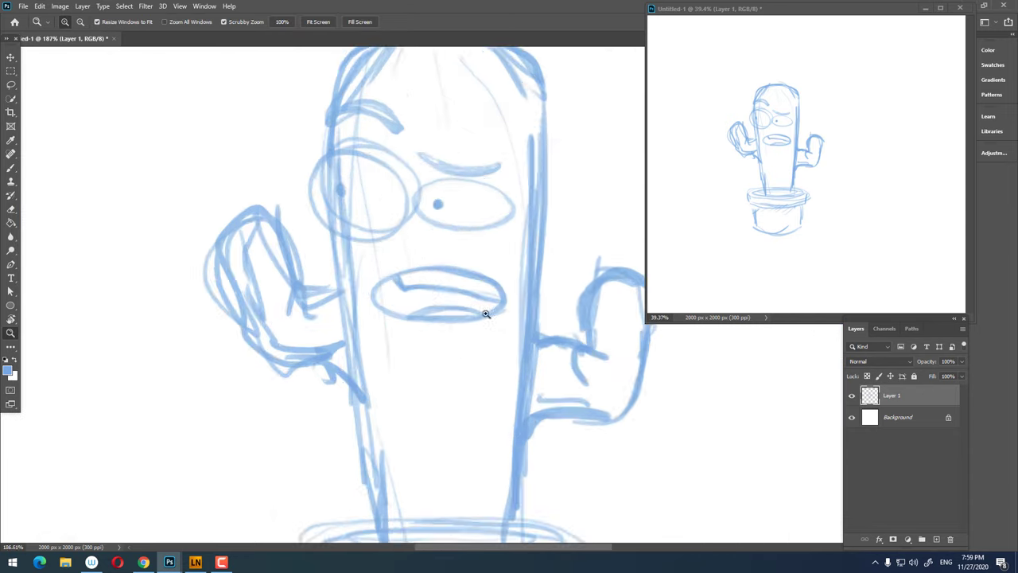
scroll(437, 310, up, 2)
key(b)
drag(395, 309, 614, 313)
drag(495, 307, 634, 342)
- Erase a gap in the upper lip line and redraw it cleanly
key(e)
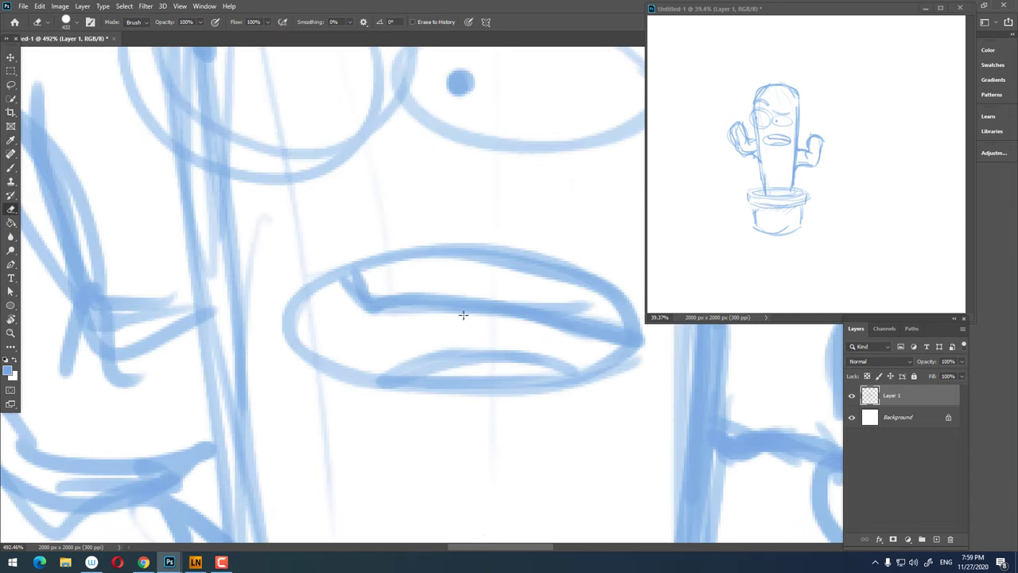
right_click(480, 332)
click(439, 301)
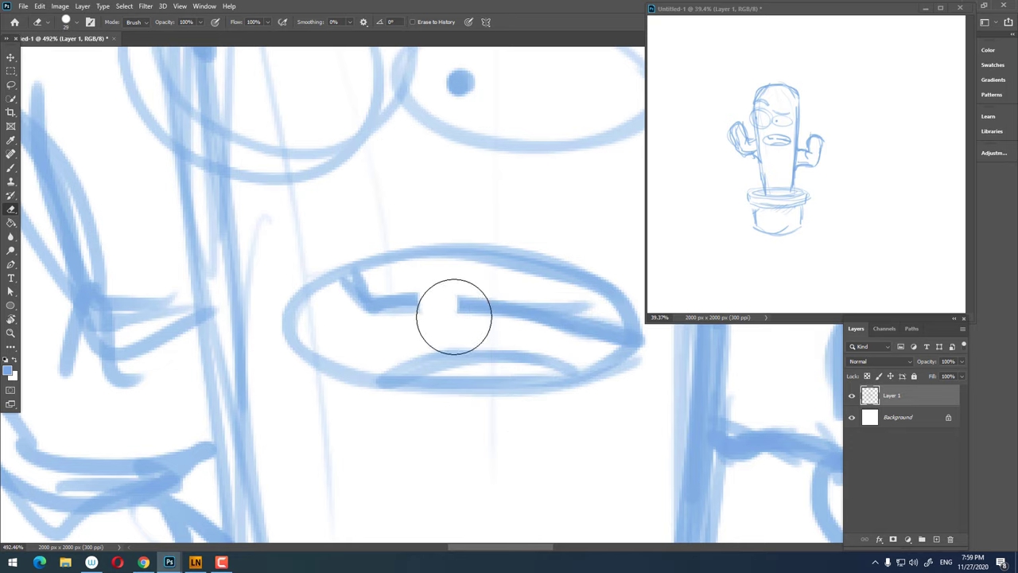
key(b)
drag(419, 300, 474, 302)
- Add small spine tufts around the cactus top and arms, zooming in and out
key(z)
scroll(536, 375, down, 5)
scroll(430, 345, down, 1)
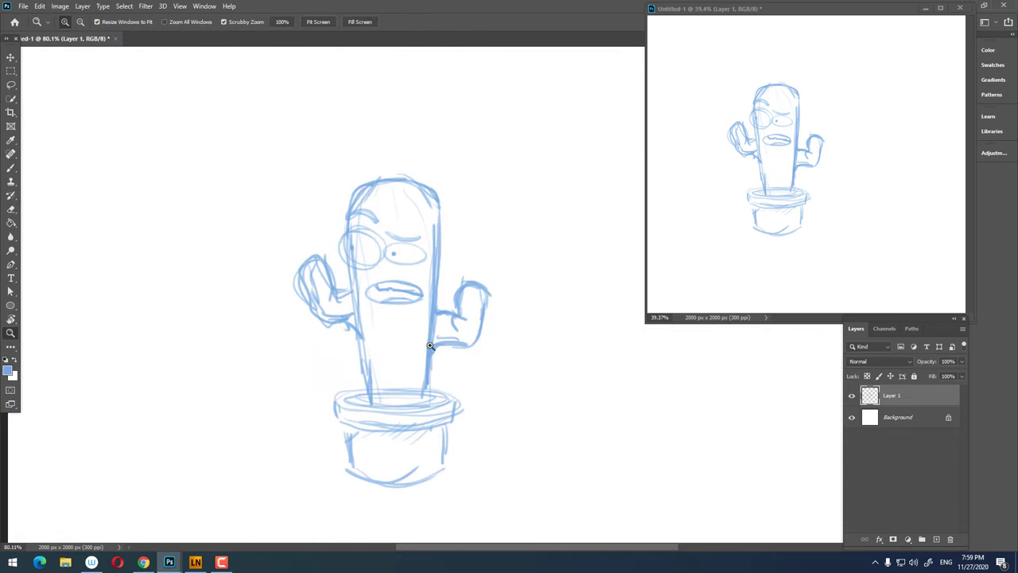
scroll(390, 270, up, 4)
key(b)
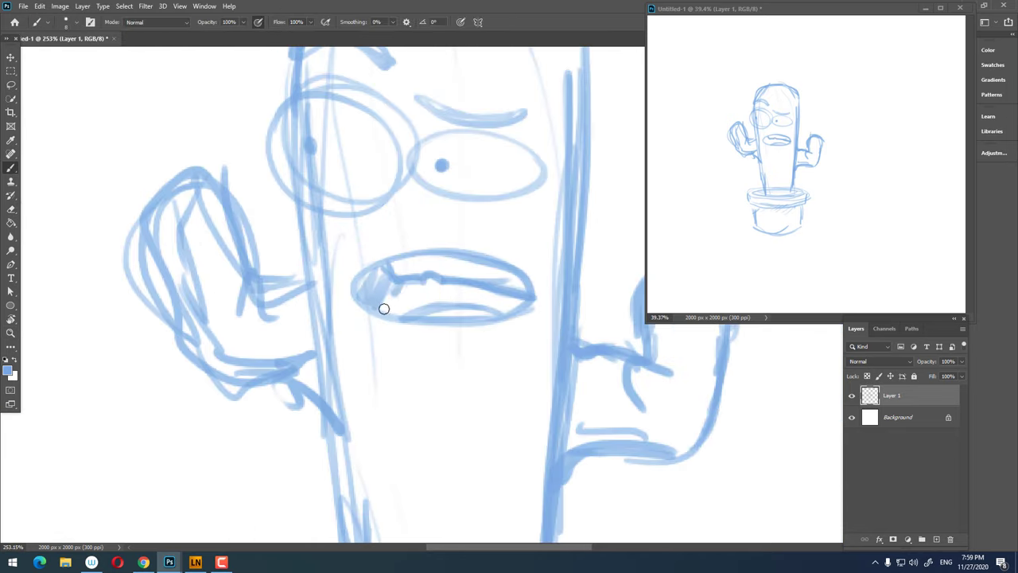
key(z)
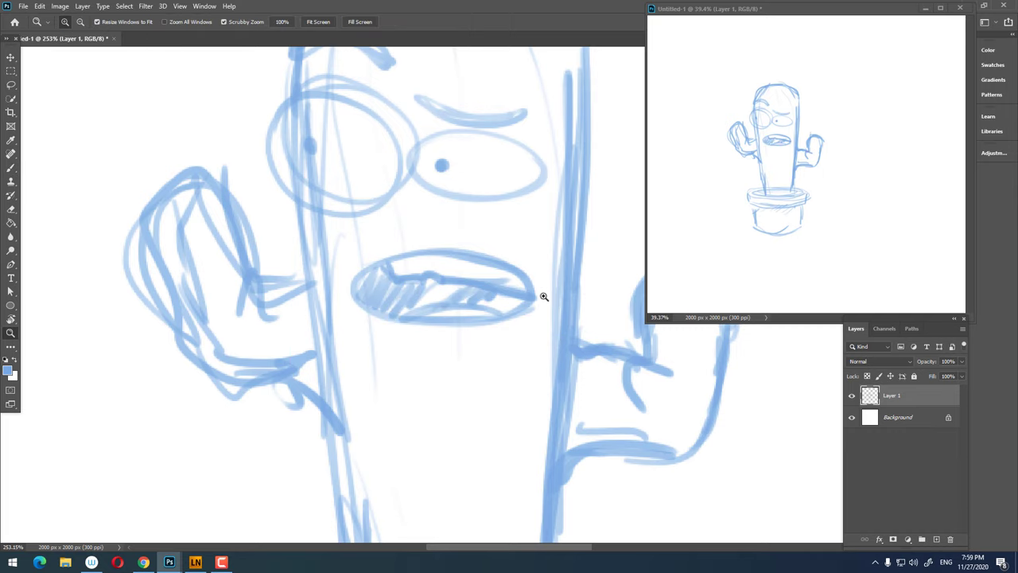
scroll(541, 295, down, 4)
scroll(444, 319, up, 5)
key(b)
scroll(445, 312, down, 3)
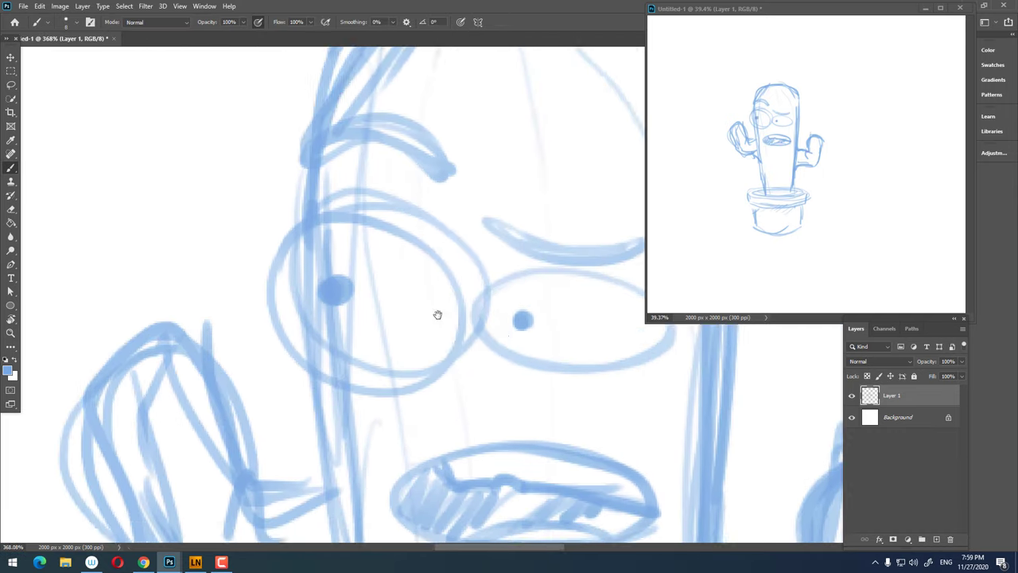
scroll(435, 306, up, 1)
key(z)
scroll(437, 341, down, 4)
scroll(547, 338, up, 3)
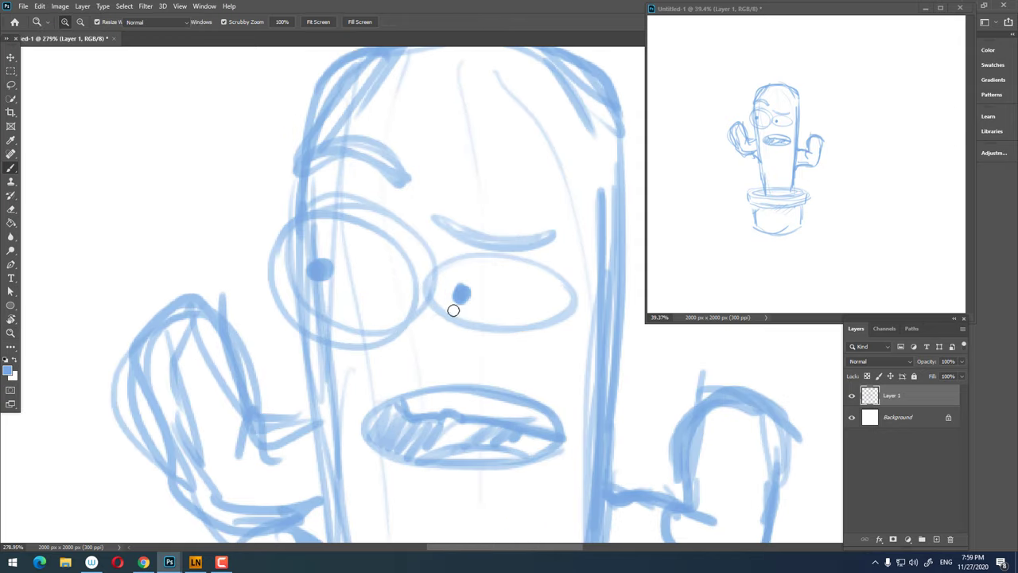
key(b)
- Sketch prickle marks along the body's left edge and hatching on the lower body and pot
key(z)
scroll(493, 342, down, 1)
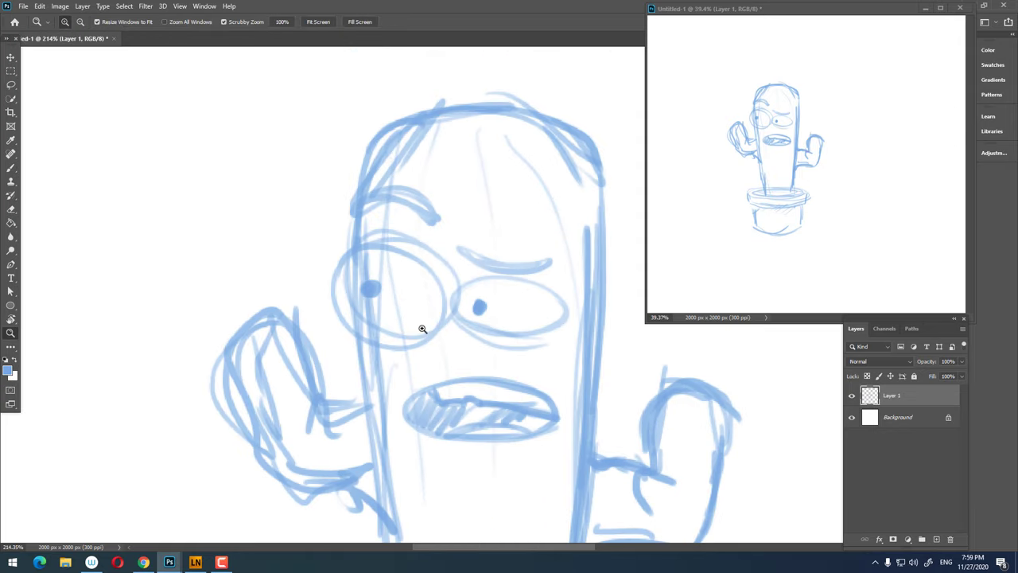
key(b)
key(z)
scroll(527, 272, down, 3)
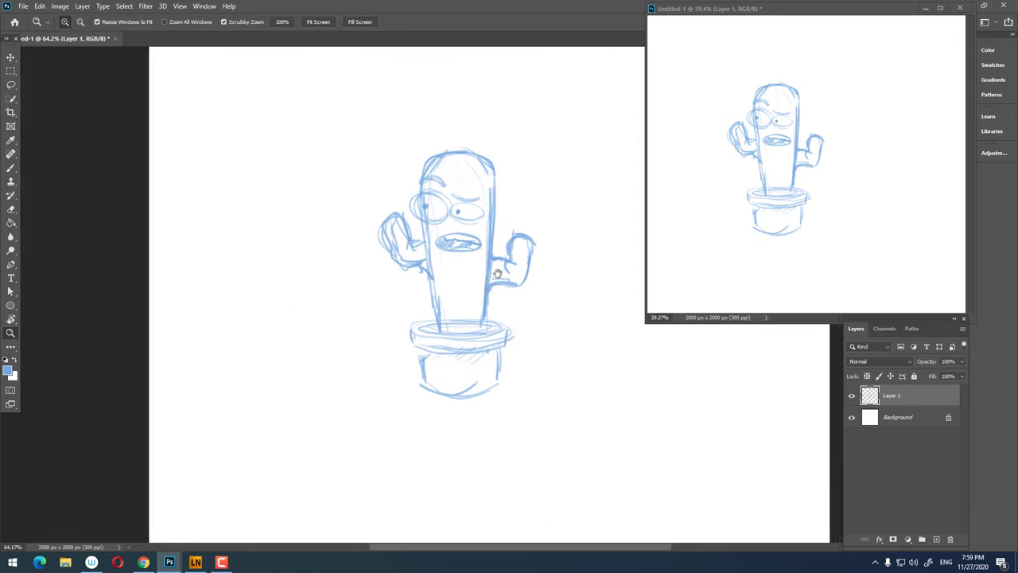
scroll(486, 345, up, 1)
scroll(422, 416, up, 1)
key(b)
drag(434, 444, 424, 363)
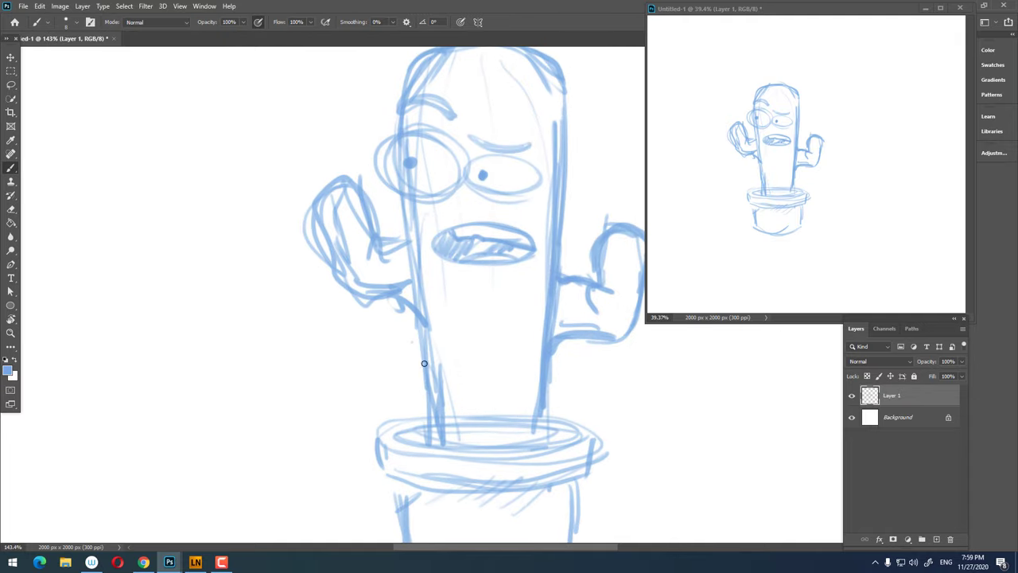
drag(437, 280, 473, 377)
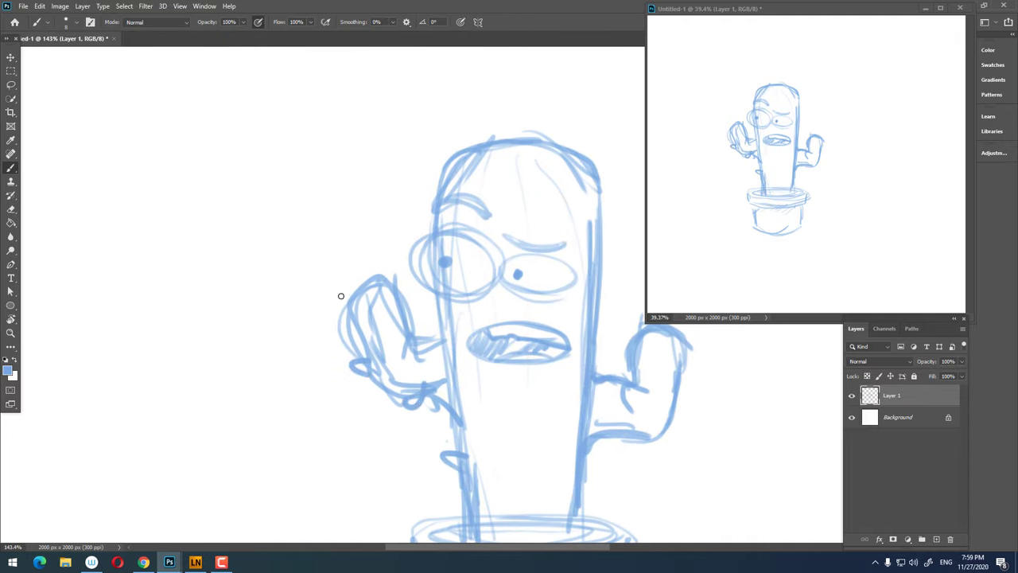
drag(462, 298, 406, 396)
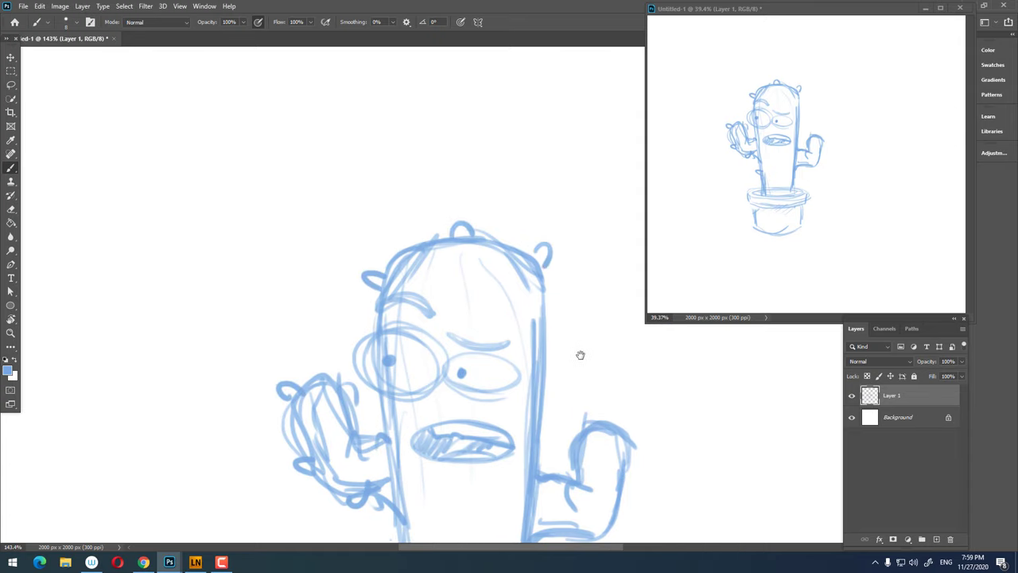
drag(580, 354, 513, 199)
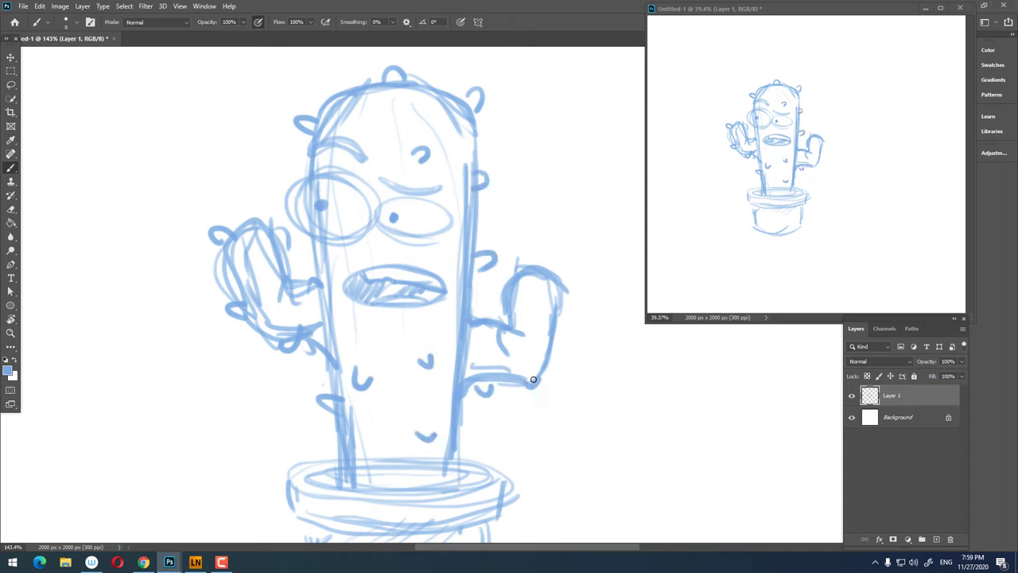
scroll(523, 254, down, 2)
scroll(512, 284, up, 2)
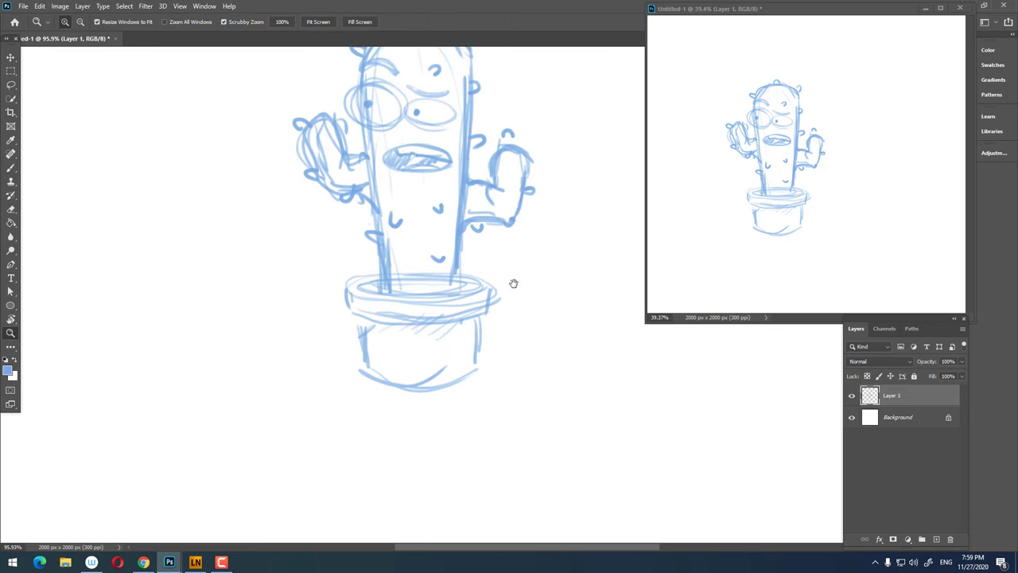
scroll(482, 318, up, 2)
- Add sketch strokes to the pot's bottom and right side
drag(309, 414, 441, 396)
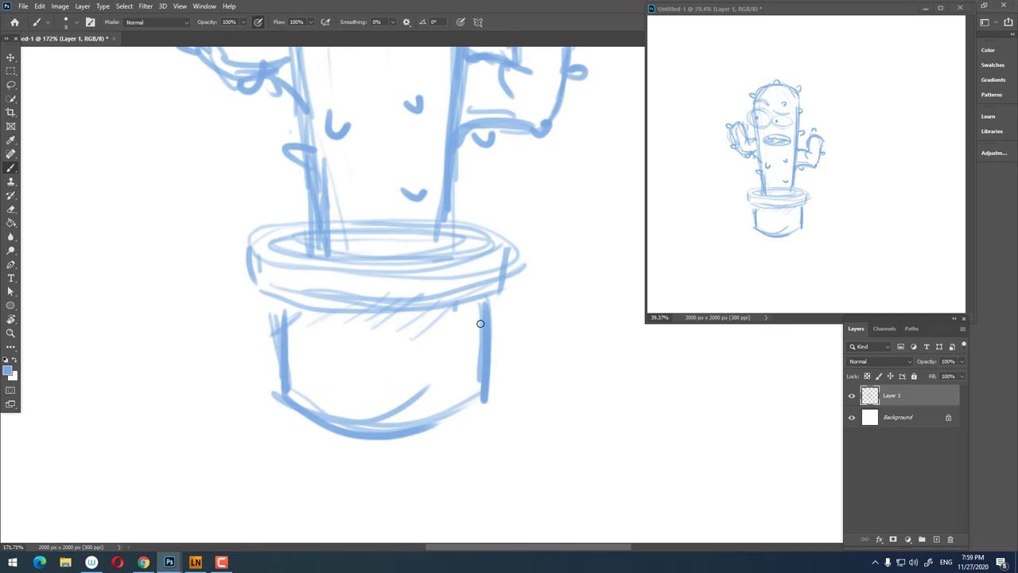
key(z)
mouse_move(480, 316)
mouse_down()
mouse_move(487, 428)
mouse_move(411, 378)
mouse_move(482, 419)
mouse_move(514, 400)
mouse_up()
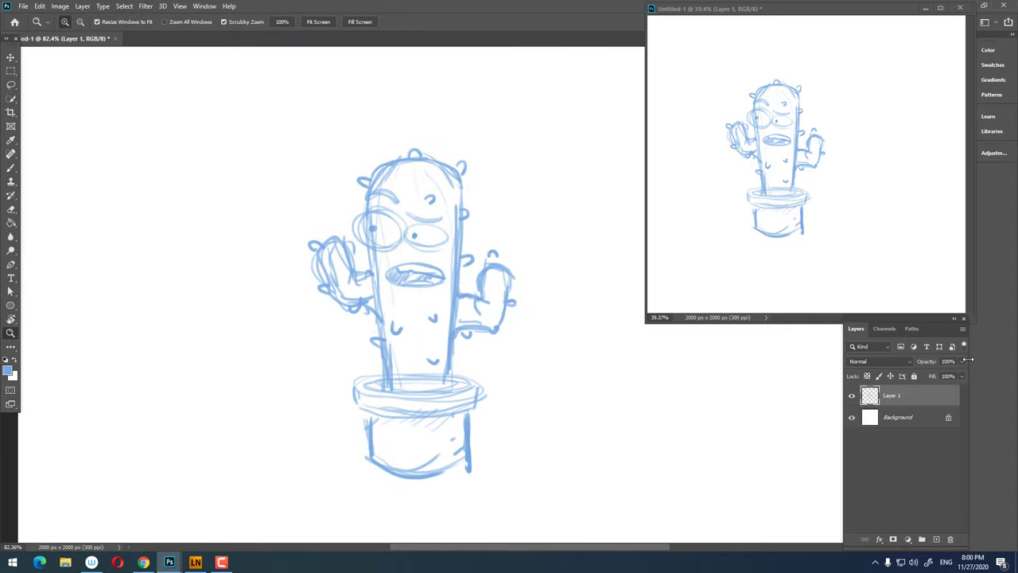
- Fade the sketch layer to 27% opacity and add a new empty layer above it
drag(936, 377, 925, 377)
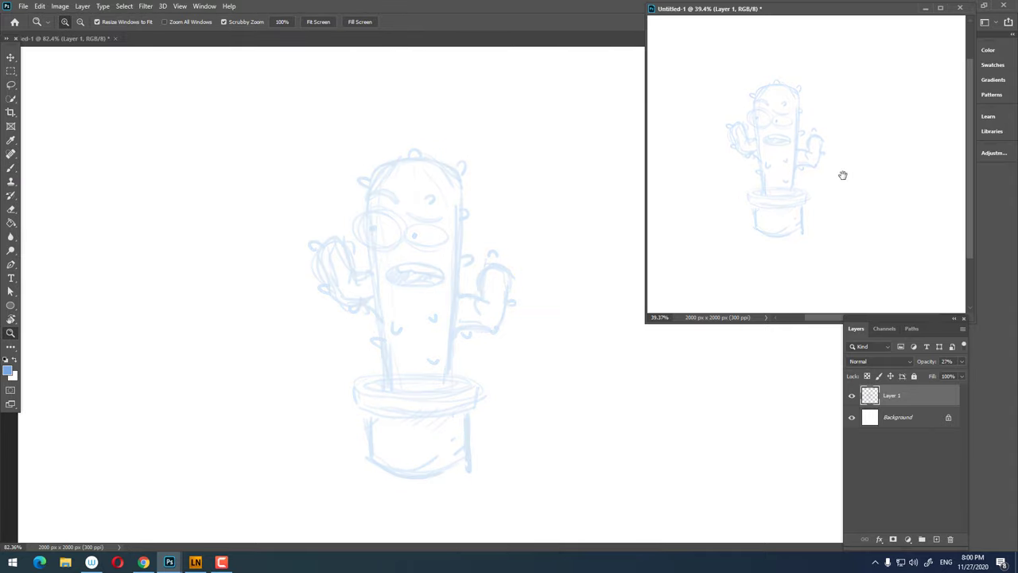
mouse_move(832, 184)
mouse_down()
mouse_move(866, 170)
mouse_move(863, 150)
mouse_move(846, 159)
mouse_up()
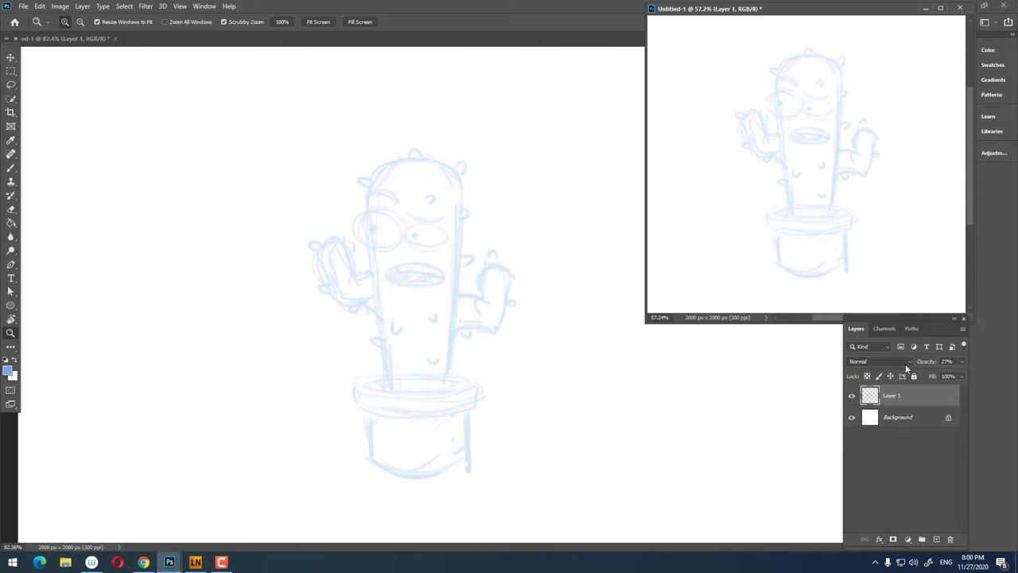
click(936, 539)
click(199, 561)
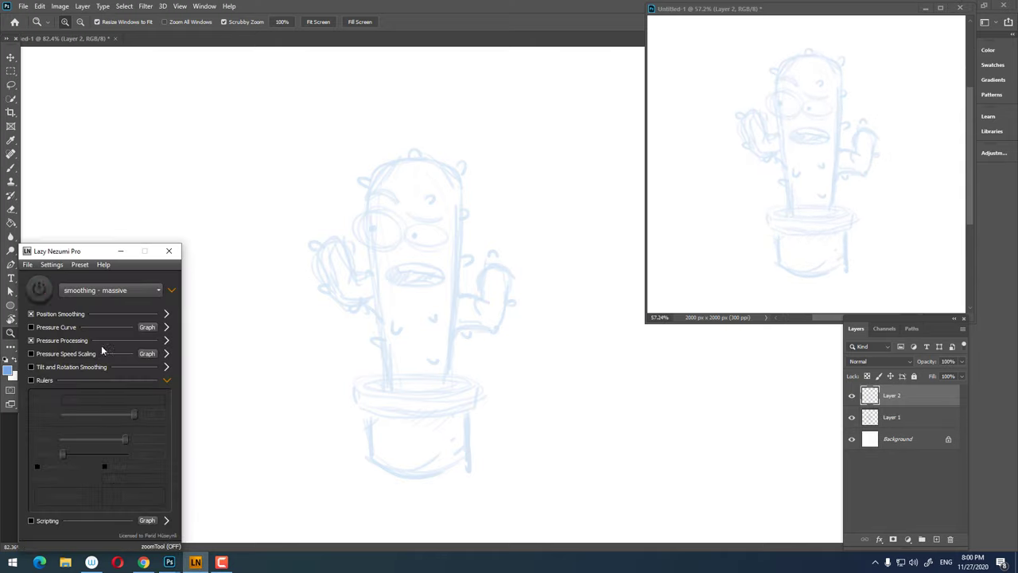
- Set the foreground colour to near-black 0f1010 and ready the brush on the right eye
click(10, 370)
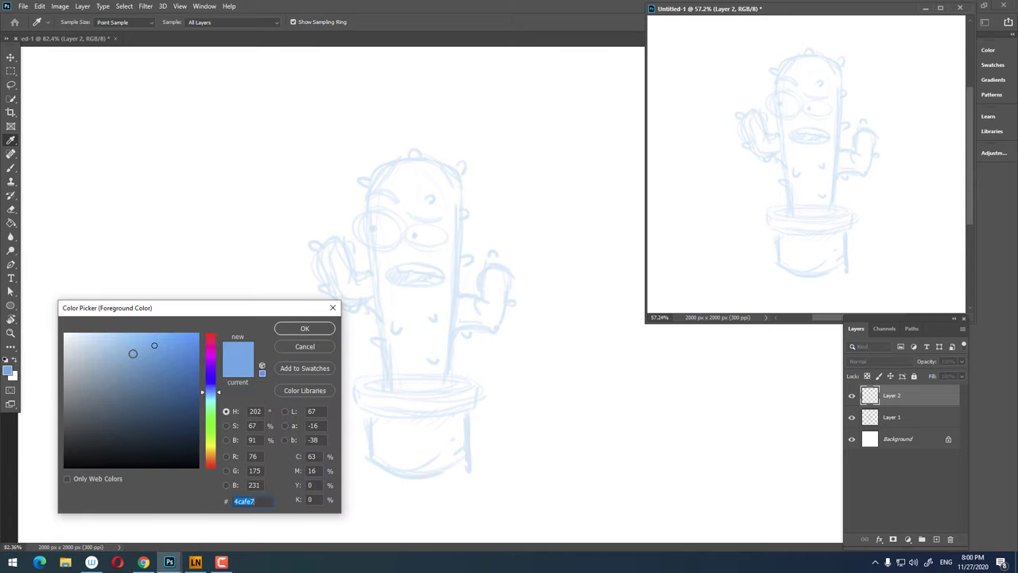
click(68, 459)
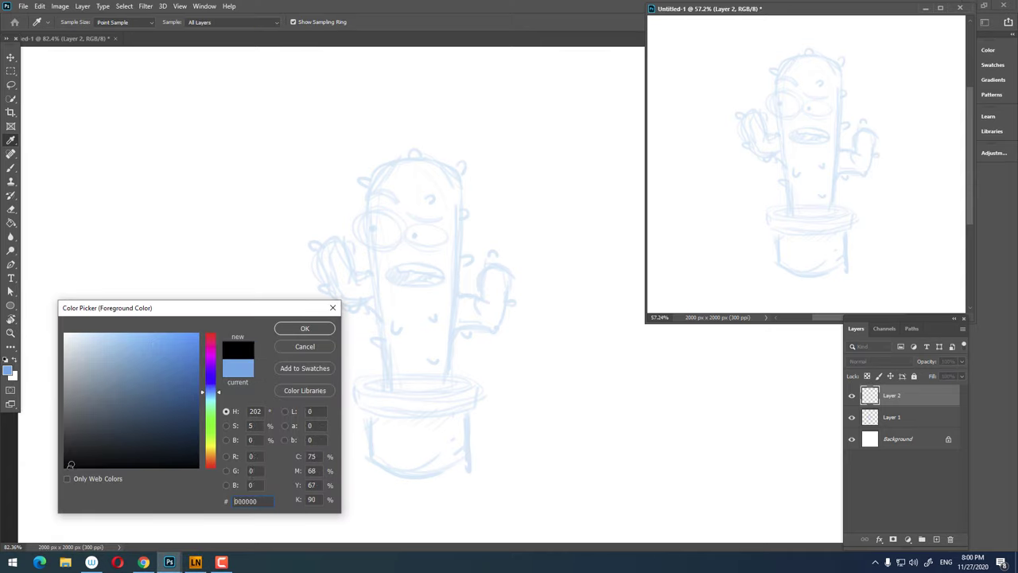
click(303, 329)
key(z)
mouse_move(395, 225)
mouse_down()
mouse_move(468, 227)
mouse_move(477, 209)
mouse_up()
key(b)
right_click(485, 227)
key(Escape)
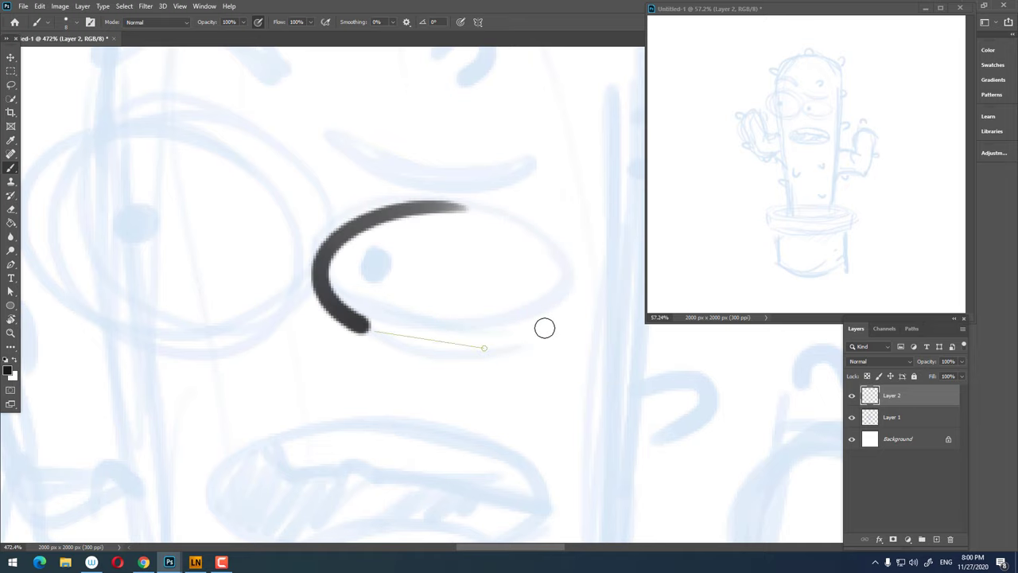
- Ink bold black outlines around the eyes, touching up where they meet
mouse_move(404, 186)
mouse_down()
mouse_move(263, 253)
mouse_move(431, 193)
mouse_move(469, 206)
mouse_move(398, 216)
mouse_move(411, 263)
mouse_move(454, 268)
mouse_move(457, 314)
mouse_move(437, 374)
mouse_move(473, 322)
mouse_move(416, 336)
mouse_move(422, 311)
mouse_move(398, 302)
mouse_move(411, 247)
mouse_move(427, 251)
mouse_move(398, 266)
mouse_move(370, 218)
mouse_move(363, 223)
mouse_move(397, 257)
mouse_move(392, 294)
mouse_up()
key(z)
key(b)
key(z)
key(b)
click(472, 322)
key(z)
key(b)
- Ink solid black pupils in the right and left eyes
key(z)
key(b)
click(360, 210)
key(z)
key(b)
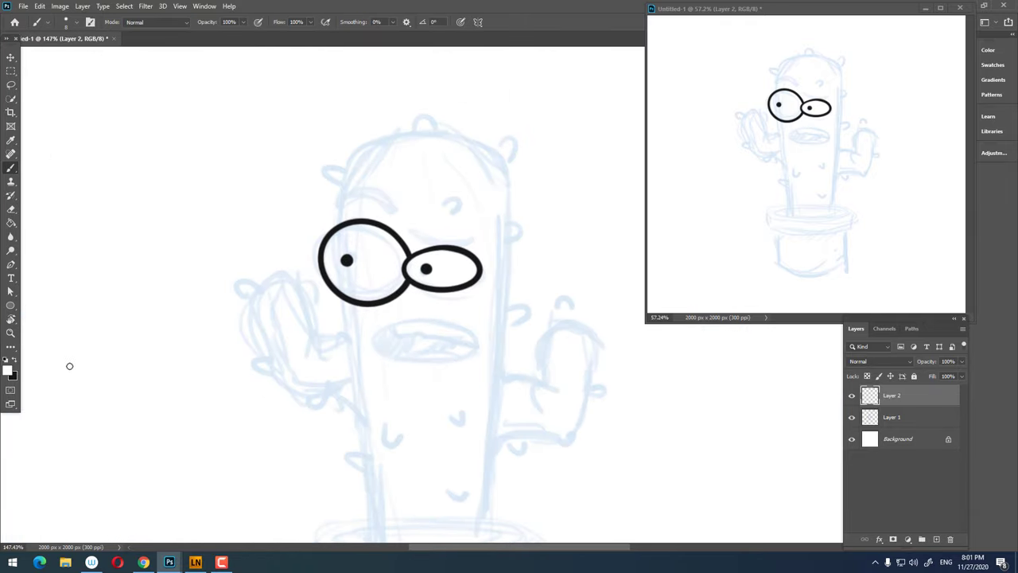
key(z)
mouse_move(345, 262)
mouse_down()
mouse_move(387, 318)
mouse_move(333, 337)
mouse_up()
- Carve a small white highlight notch into each pupil
key(b)
key(z)
scroll(318, 302, right, 5)
mouse_move(353, 268)
mouse_down()
mouse_move(318, 270)
mouse_move(390, 272)
mouse_move(363, 291)
mouse_up()
key(b)
key(z)
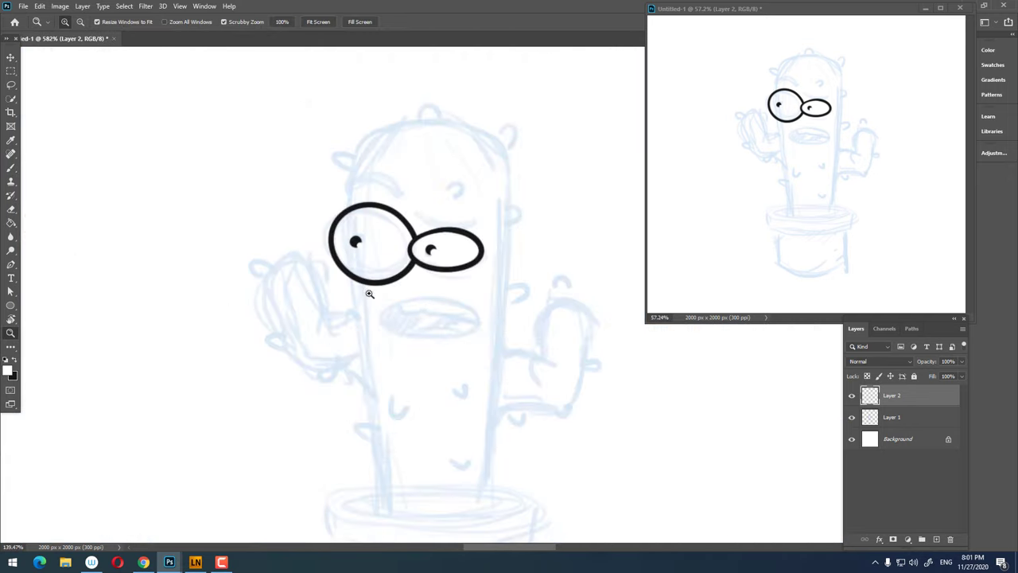
click(352, 238)
- Ink the cactus's mouth outline in black, redrawing it from the top-left
key(b)
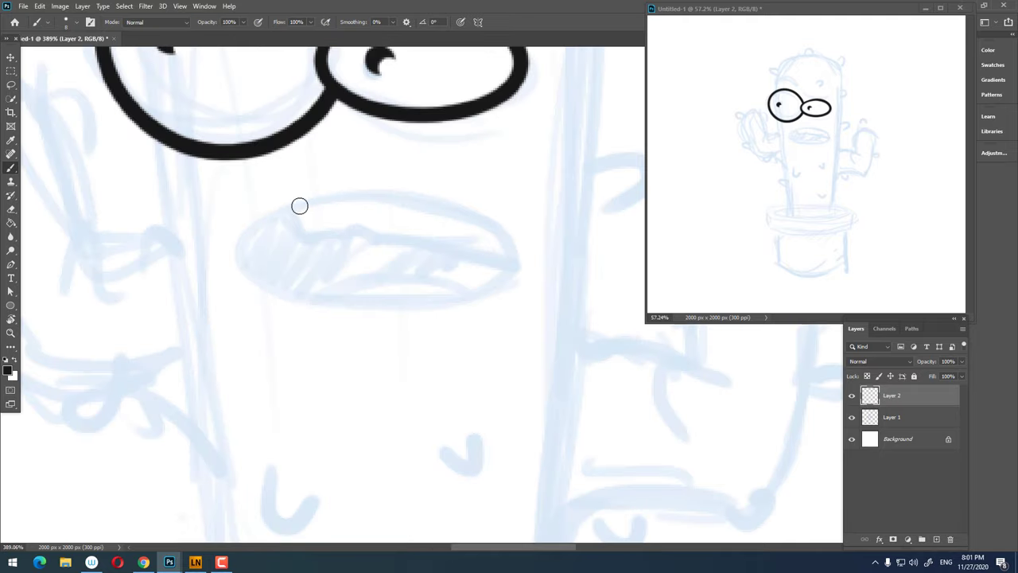
mouse_move(291, 207)
mouse_down()
mouse_move(318, 316)
mouse_move(514, 278)
mouse_move(413, 205)
mouse_move(291, 209)
mouse_up()
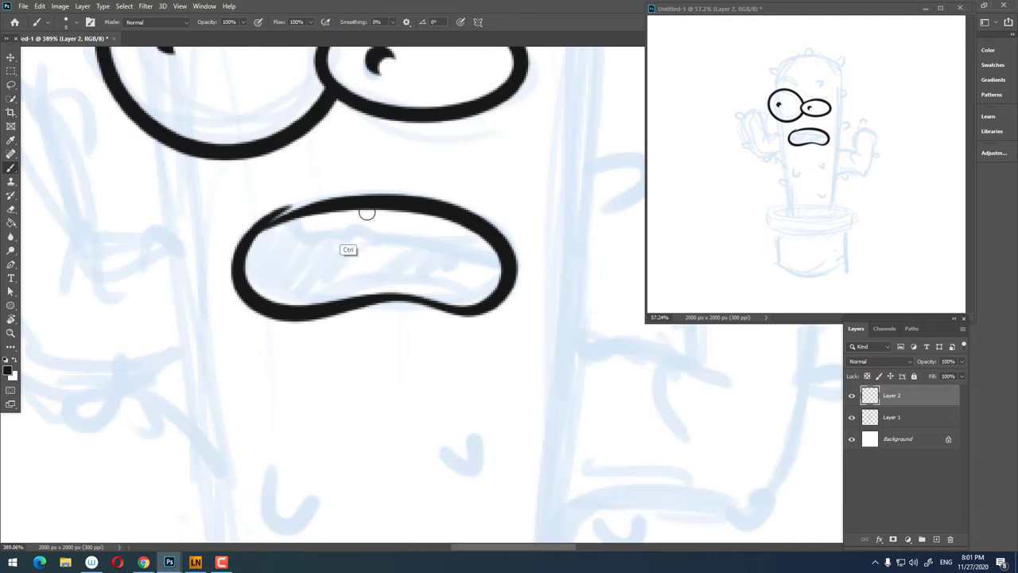
key(ctrl+z)
mouse_move(350, 198)
mouse_down()
mouse_move(501, 279)
mouse_move(311, 199)
mouse_up()
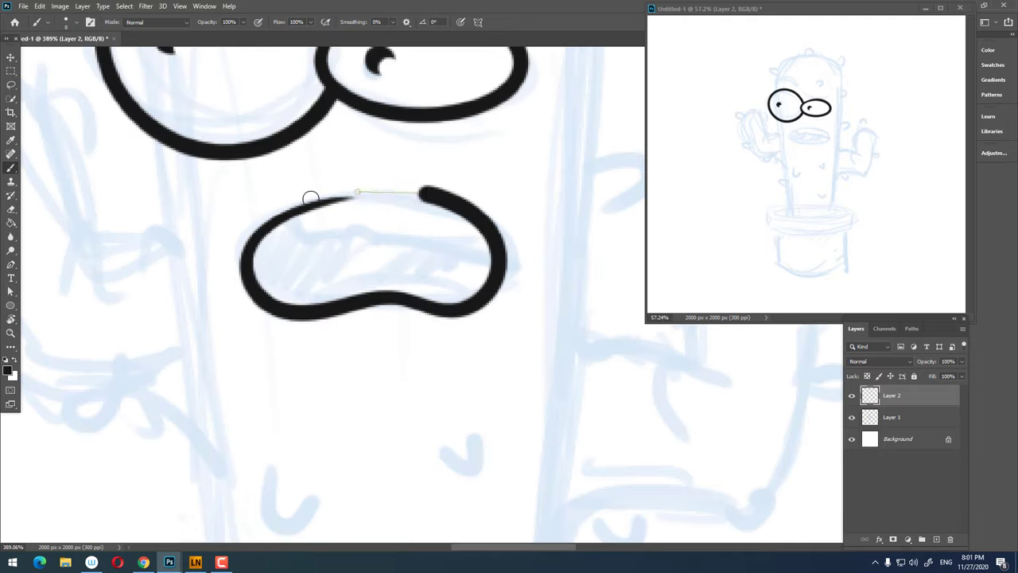
scroll(416, 222, down, 3)
scroll(451, 191, up, 3)
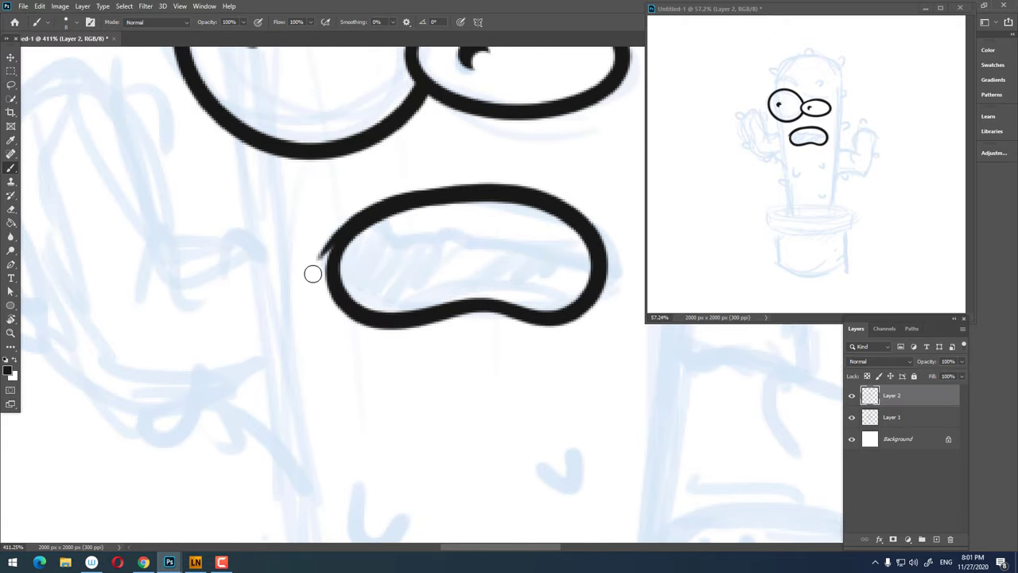
drag(401, 229, 443, 194)
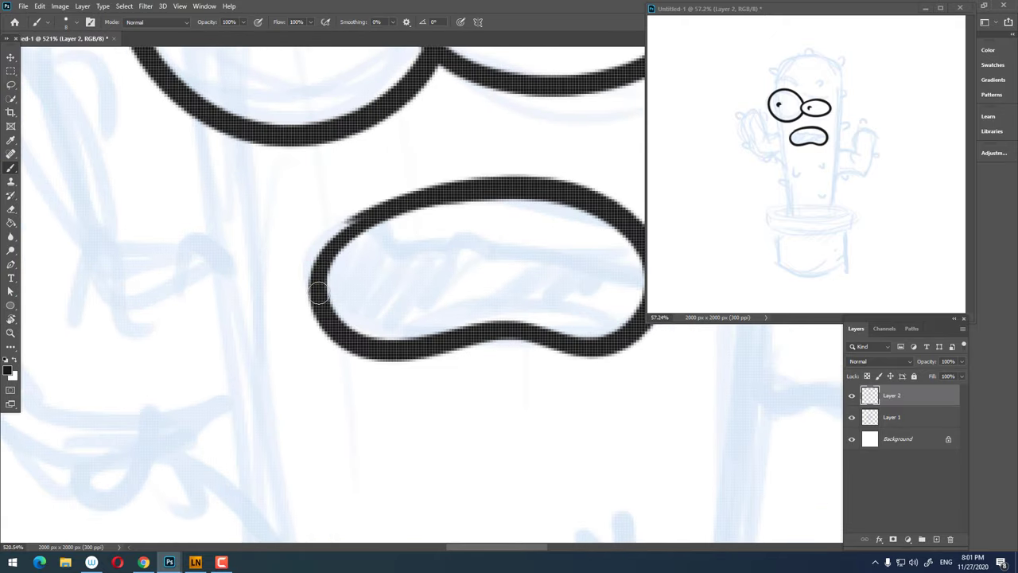
- Draw the upper teeth line inside the mouth, redoing it once
key(z)
drag(506, 204, 377, 295)
key(b)
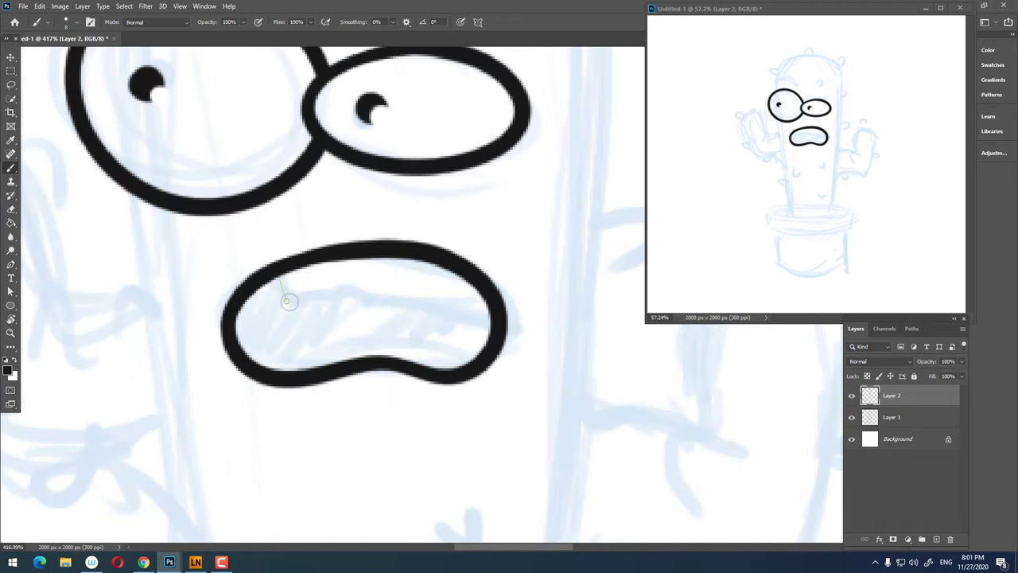
drag(287, 300, 340, 291)
drag(435, 299, 493, 302)
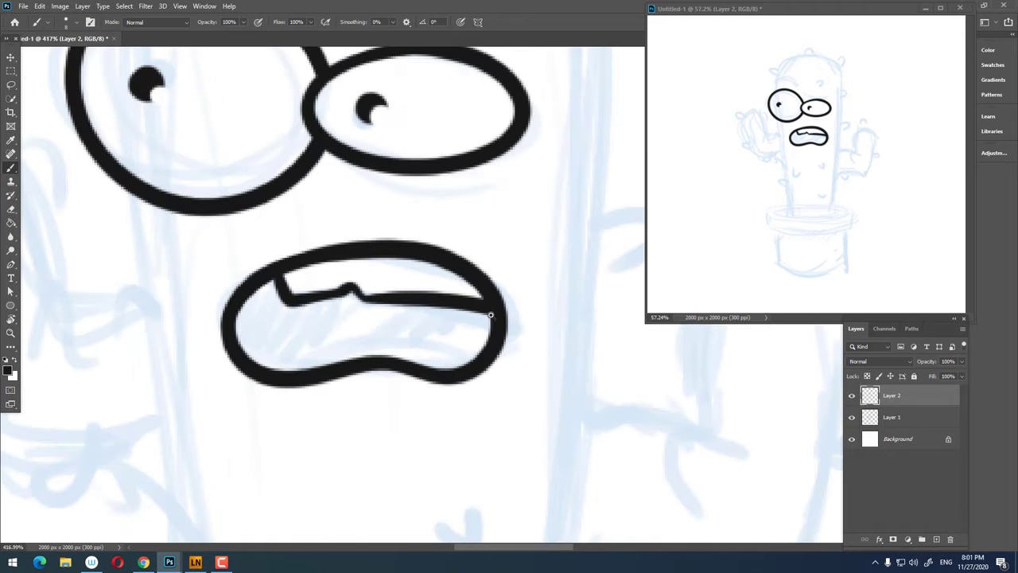
scroll(414, 294, down, 3)
scroll(411, 284, up, 3)
key(ctrl+z)
drag(294, 226, 397, 256)
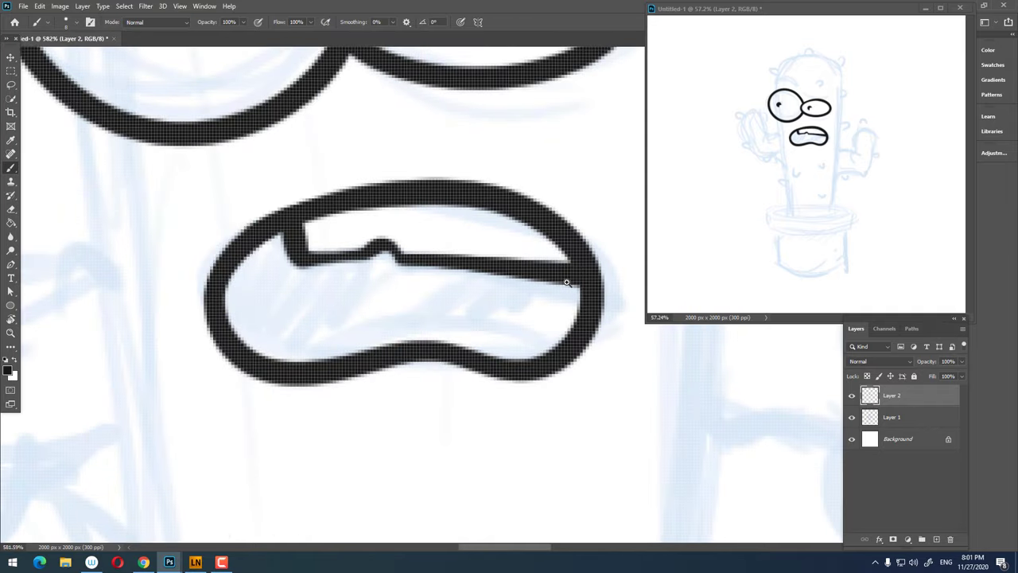
scroll(567, 281, down, 3)
scroll(379, 307, up, 1)
scroll(322, 304, up, 1)
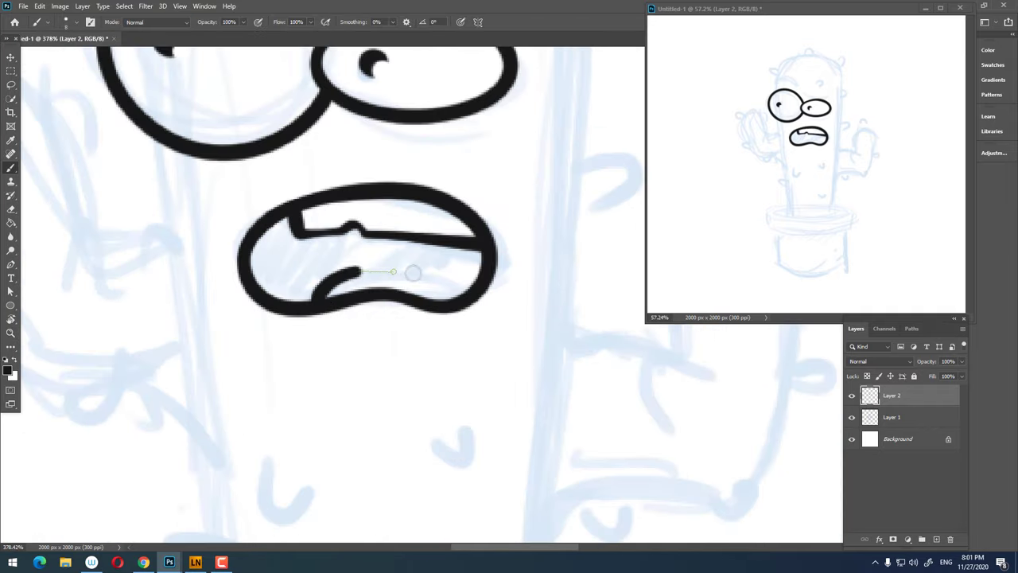
- Ink a short black eyebrow above the right eye
key(z)
scroll(445, 314, down, 4)
scroll(400, 303, up, 1)
scroll(454, 254, up, 1)
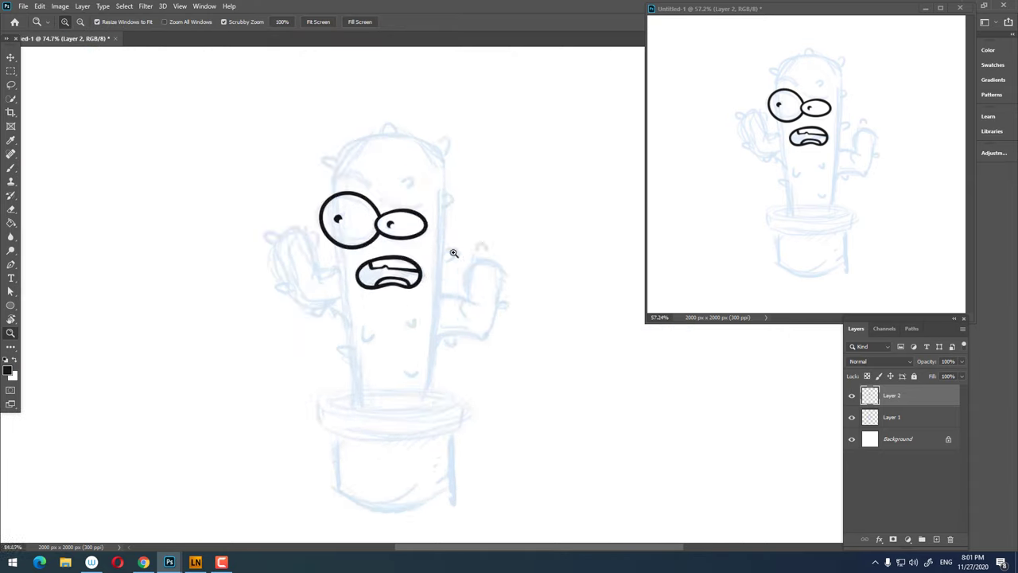
scroll(389, 276, up, 2)
scroll(388, 275, down, 2)
scroll(398, 279, down, 1)
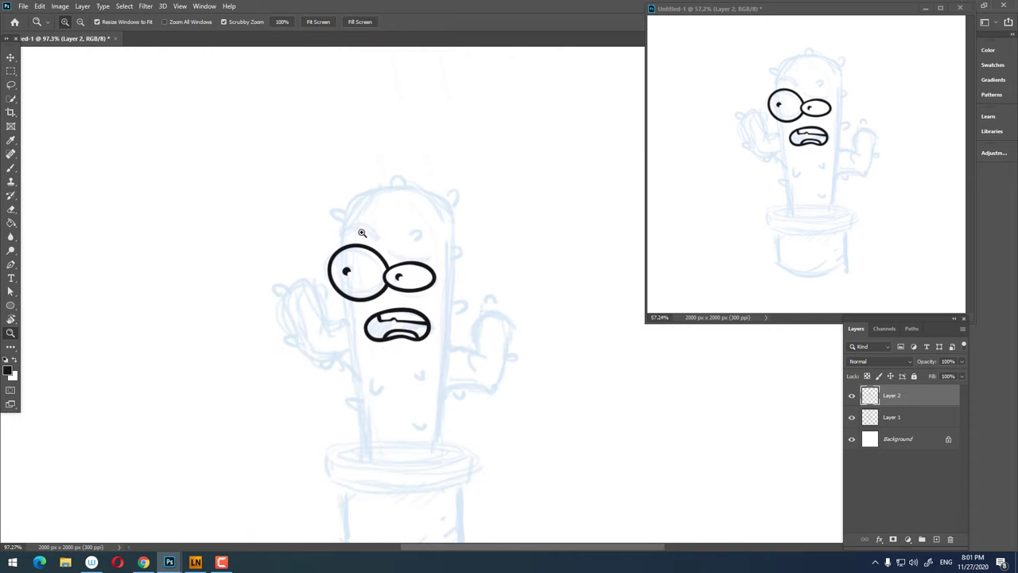
scroll(477, 263, up, 3)
scroll(493, 282, up, 2)
key(b)
scroll(493, 278, up, 3)
mouse_move(517, 278)
mouse_down()
mouse_move(368, 249)
mouse_move(534, 283)
mouse_move(357, 243)
mouse_up()
key(ctrl+z)
key(ctrl+z)
mouse_move(488, 262)
mouse_down()
mouse_move(384, 255)
mouse_move(550, 289)
mouse_move(549, 267)
mouse_up()
- Ink an eyebrow loop above the left eye and check the face
key(z)
scroll(477, 264, down, 3)
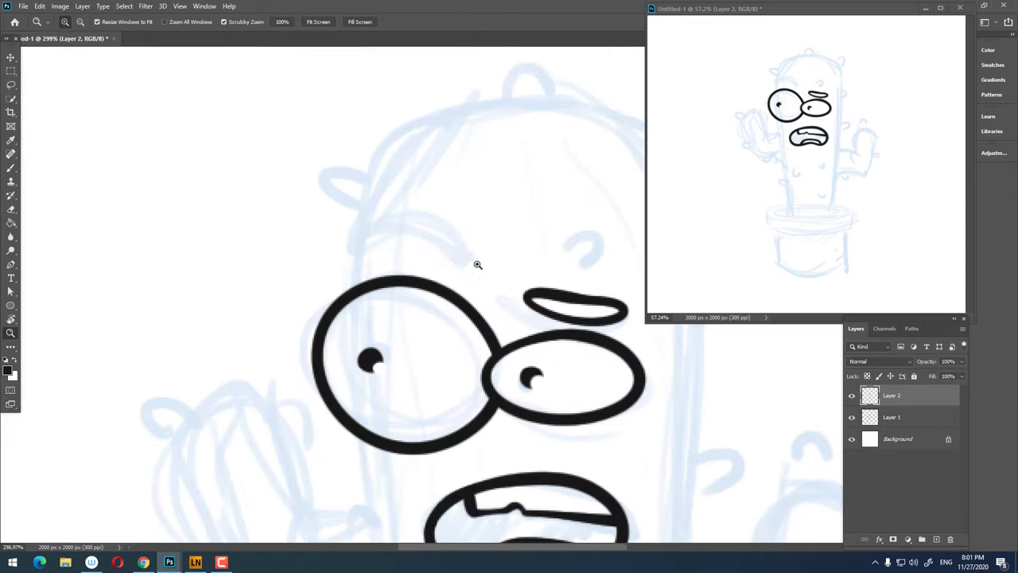
scroll(477, 264, up, 2)
key(b)
scroll(446, 247, up, 2)
mouse_move(469, 256)
mouse_down()
mouse_move(325, 175)
mouse_move(503, 229)
mouse_move(318, 242)
mouse_up()
key(z)
scroll(395, 286, down, 5)
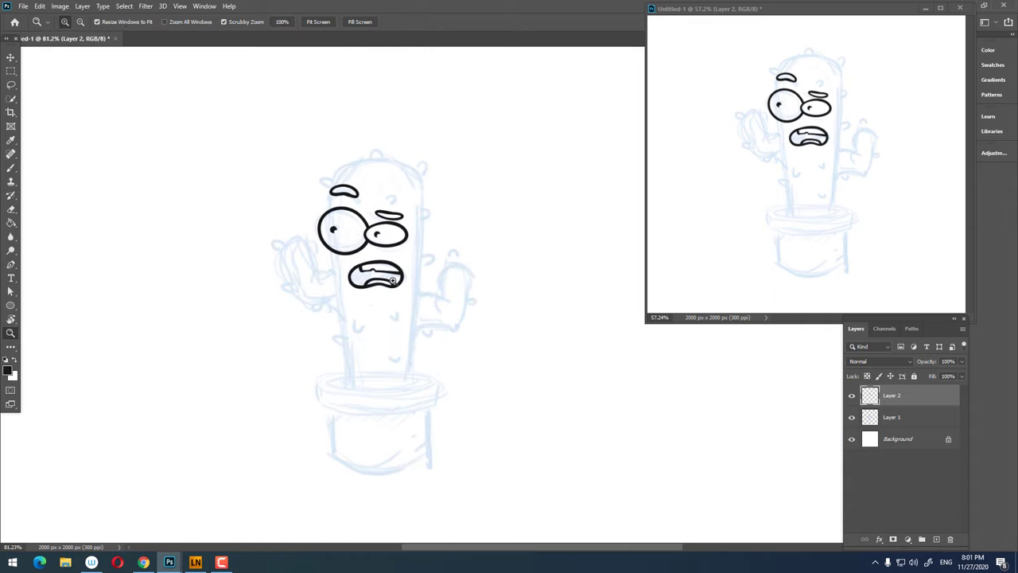
scroll(302, 272, up, 3)
scroll(360, 265, up, 3)
- Extend the trunk's left outline straight down toward the pot
key(b)
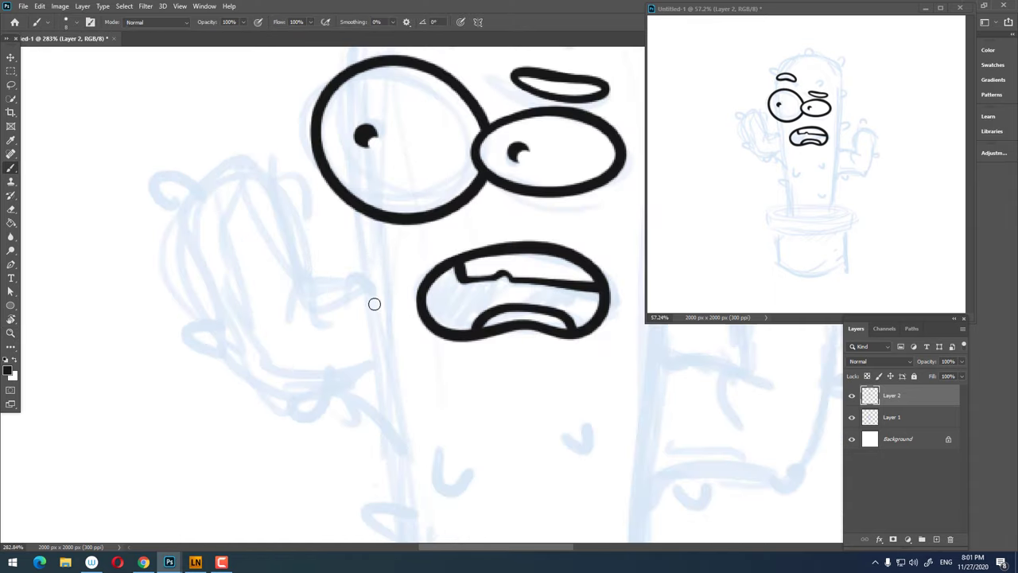
key(z)
scroll(386, 268, down, 2)
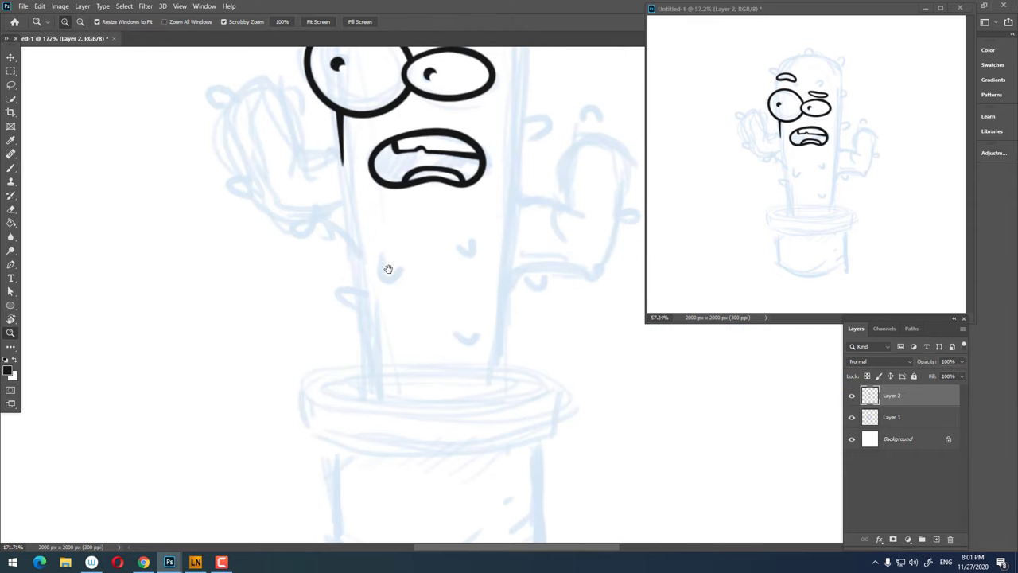
scroll(348, 240, up, 1)
key(b)
key(ctrl+z)
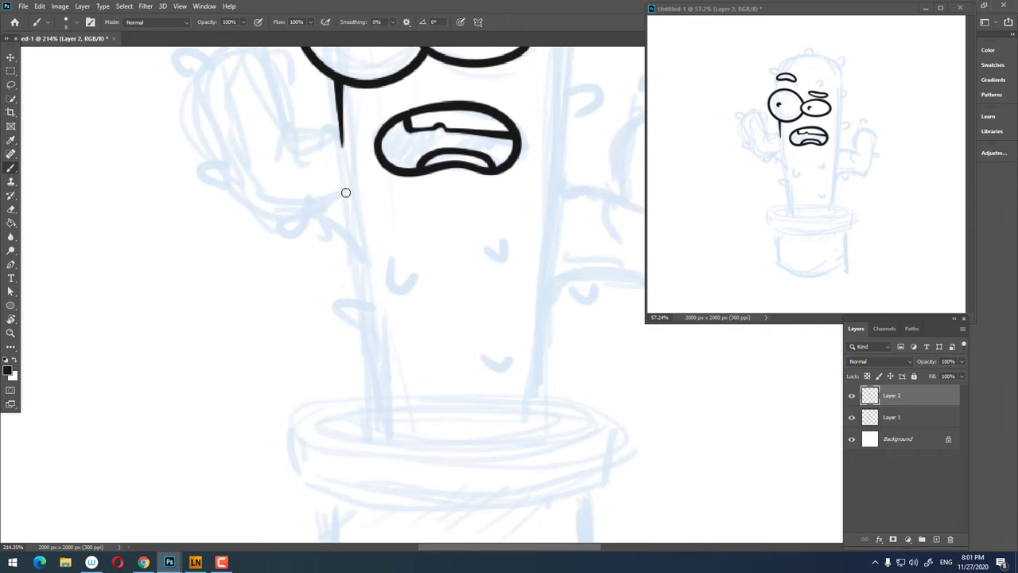
shift+click(370, 436)
key(ctrl+z)
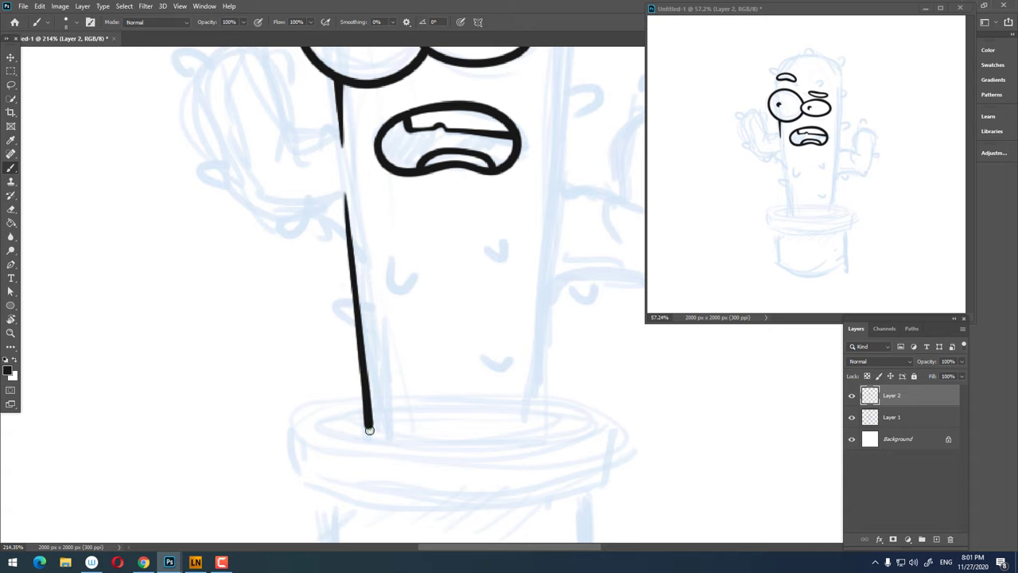
key(z)
scroll(397, 414, down, 3)
scroll(377, 357, up, 1)
scroll(357, 347, up, 1)
scroll(339, 340, up, 1)
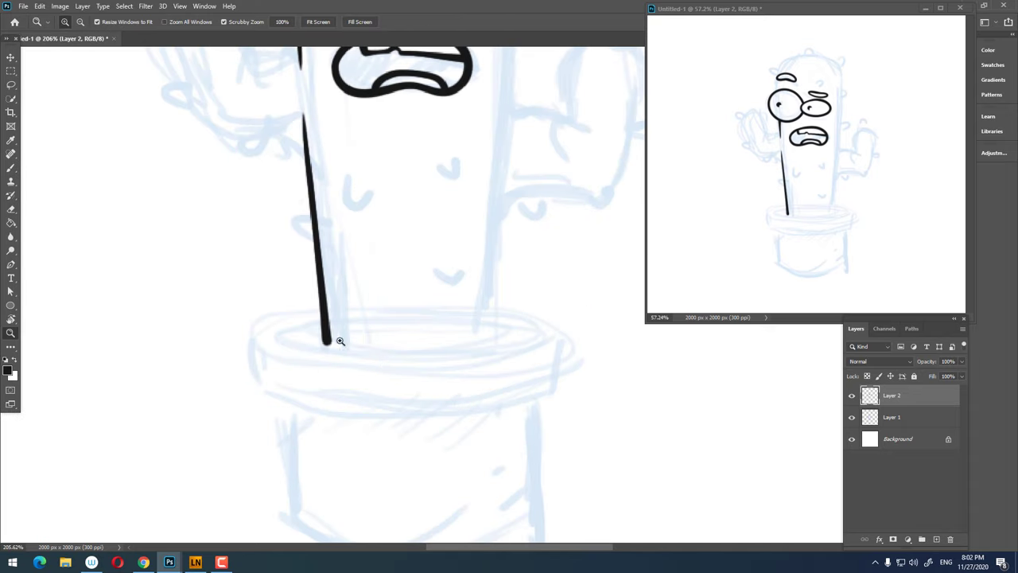
scroll(339, 340, up, 1)
key(b)
- Draw the trunk's right side and the curved pot opening joining both lines
drag(260, 339, 569, 326)
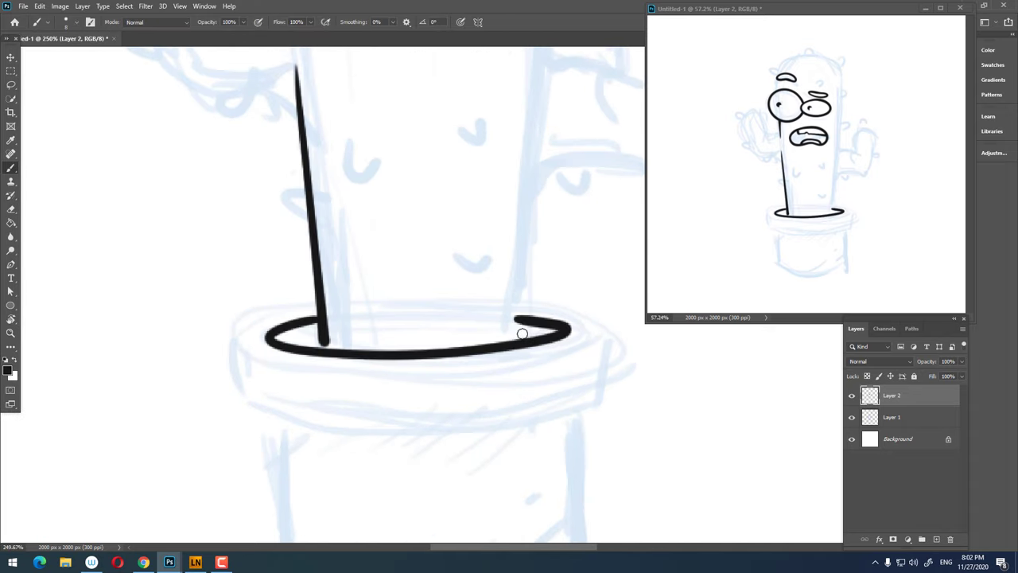
scroll(477, 334, down, 3)
scroll(423, 374, up, 1)
scroll(433, 302, up, 1)
key(ctrl+z)
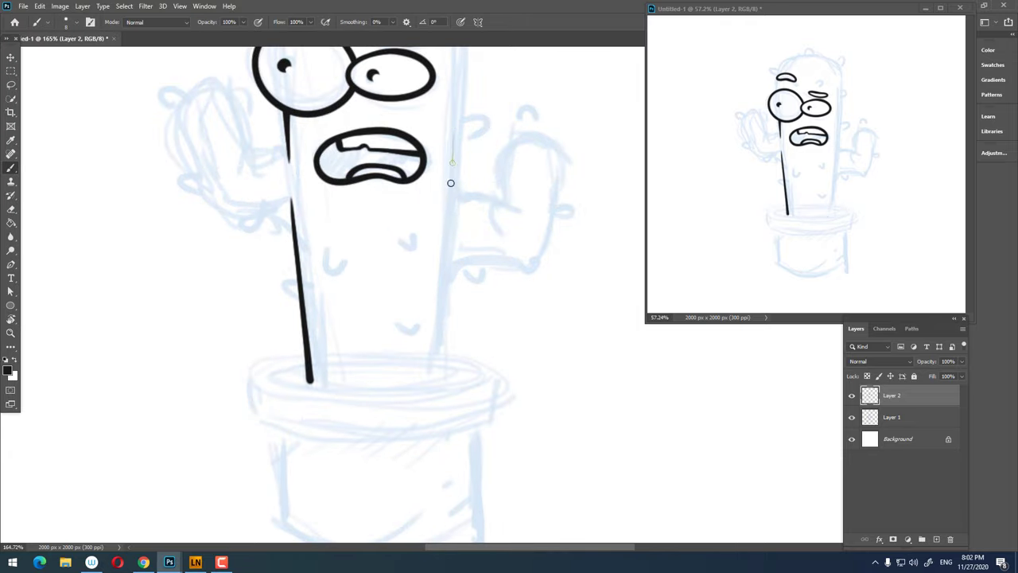
drag(436, 368, 437, 371)
key(ctrl+z)
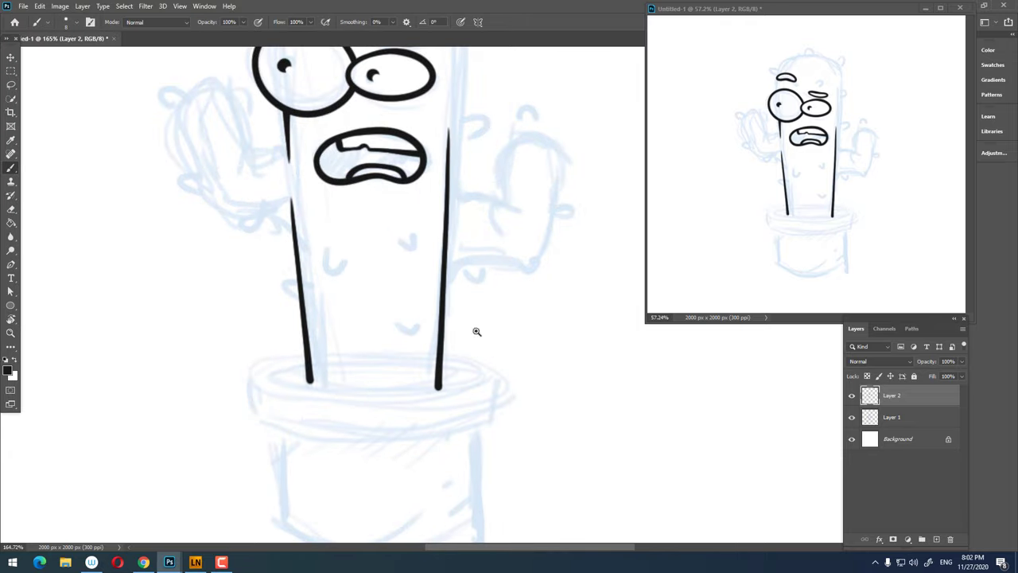
mouse_move(476, 330)
mouse_down()
mouse_move(398, 357)
mouse_move(453, 366)
mouse_up()
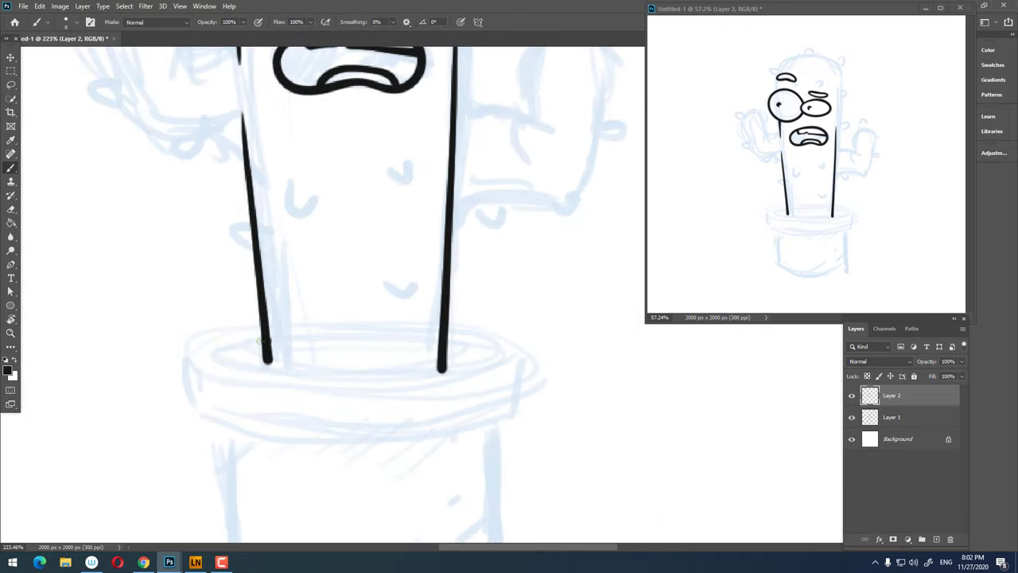
shift+click(439, 371)
key(ctrl+z)
key(ctrl+z)
mouse_move(235, 354)
mouse_down()
mouse_move(488, 366)
mouse_move(504, 353)
mouse_up()
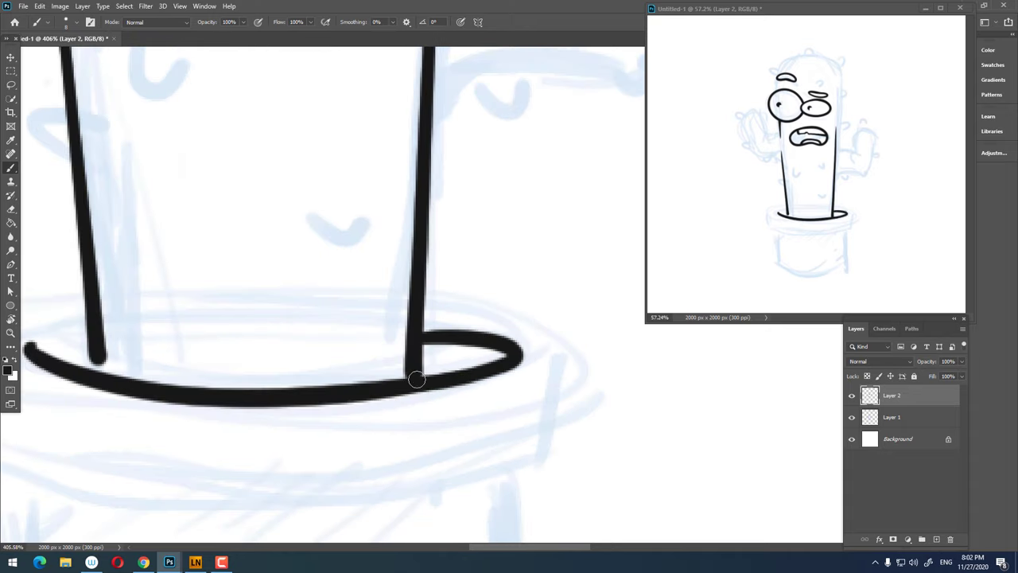
key(ctrl+z)
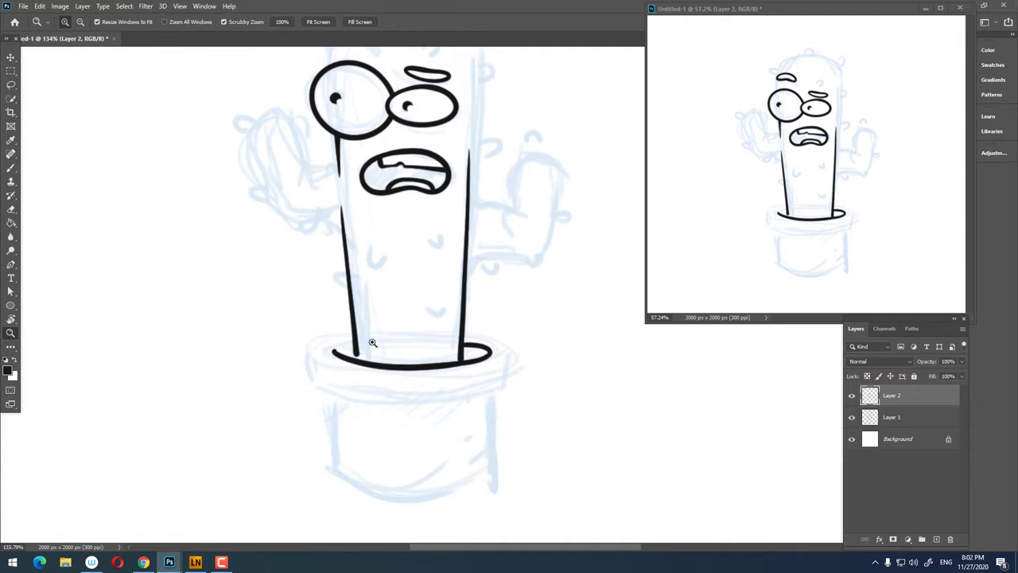
- Close the gap between the left trunk line and the pot rim
drag(403, 398, 281, 364)
key(z)
mouse_move(356, 334)
mouse_down()
mouse_move(489, 362)
mouse_move(521, 339)
mouse_up()
key(b)
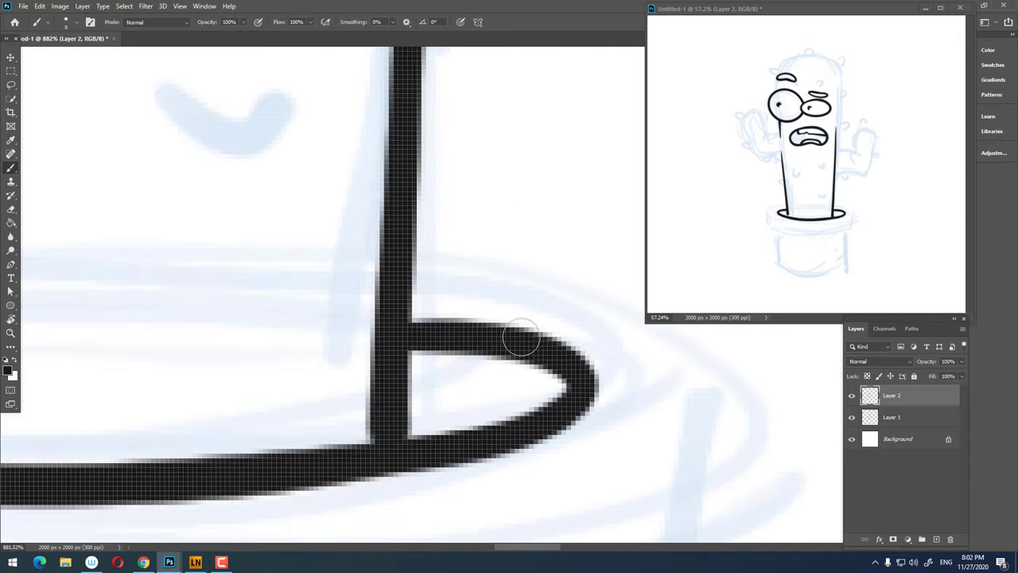
key(z)
mouse_move(408, 323)
mouse_down()
mouse_move(358, 341)
mouse_move(215, 283)
mouse_move(360, 287)
mouse_move(461, 345)
mouse_up()
key(b)
key(z)
drag(330, 416, 287, 355)
key(b)
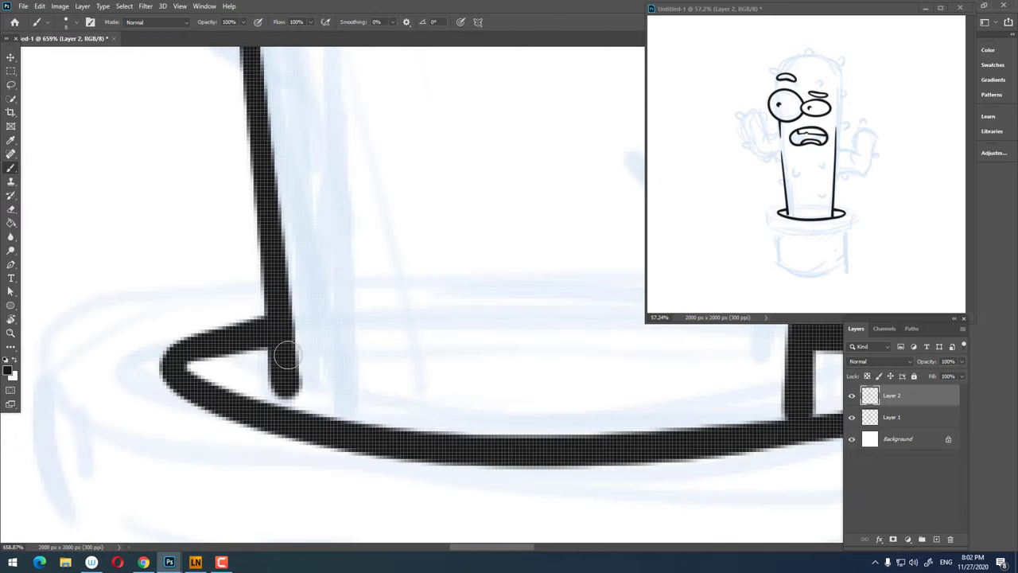
drag(284, 414, 283, 364)
- Ink the trunk's left outline up to its top
key(z)
mouse_move(318, 409)
mouse_down()
mouse_move(397, 388)
mouse_move(422, 287)
mouse_up()
key(b)
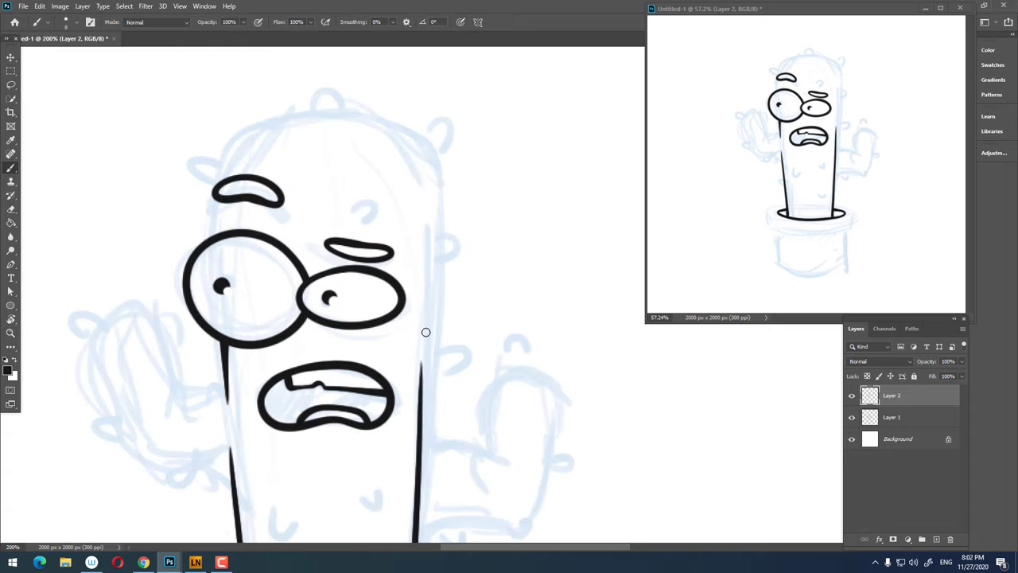
drag(426, 332, 360, 113)
drag(210, 192, 220, 229)
- Draw the trunk's rounded top curving down the right side
key(z)
mouse_move(370, 211)
mouse_down()
mouse_move(318, 212)
mouse_move(366, 239)
mouse_up()
key(ctrl+z)
key(b)
drag(420, 185, 485, 379)
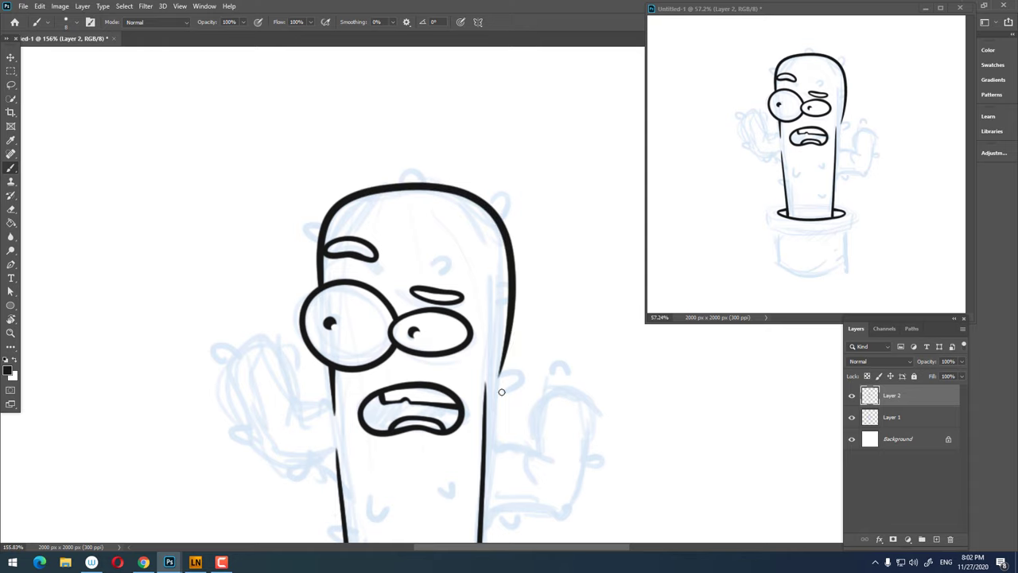
key(z)
mouse_move(358, 263)
mouse_down()
mouse_move(302, 263)
mouse_move(331, 259)
mouse_up()
key(ctrl+z)
key(ctrl+z)
key(b)
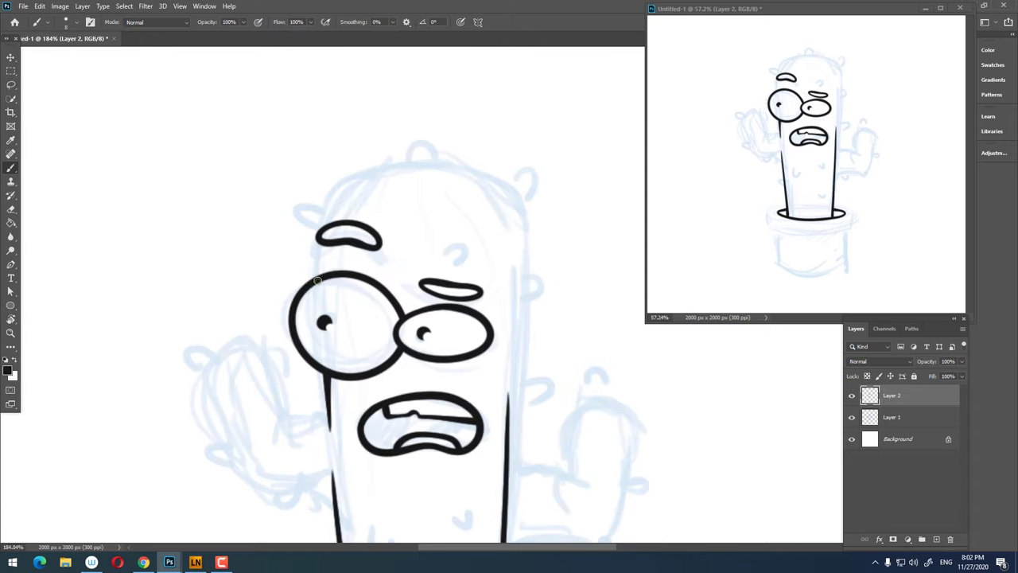
key(z)
mouse_move(531, 254)
mouse_down()
mouse_move(513, 361)
mouse_move(477, 357)
mouse_up()
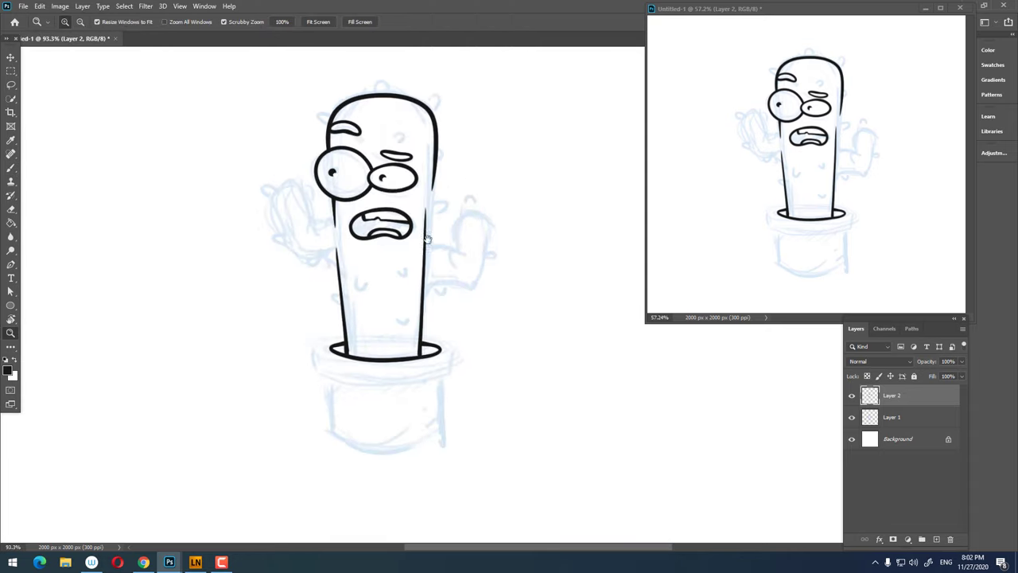
- Try retracing the trunk's right outline, undoing both attempts
drag(414, 191, 450, 191)
key(b)
drag(439, 152, 421, 452)
key(ctrl+z)
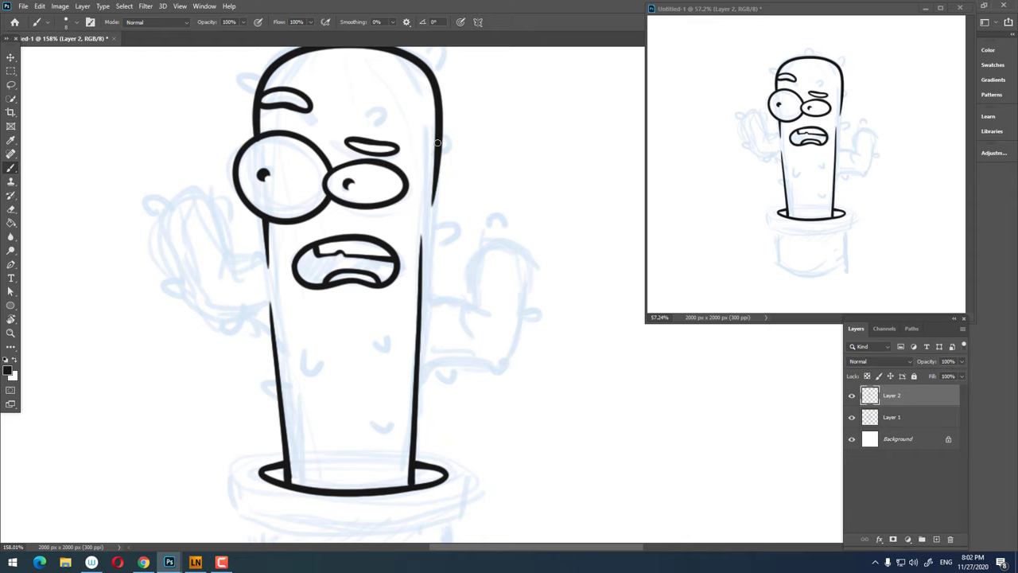
mouse_move(480, 272)
mouse_down()
mouse_move(446, 272)
mouse_move(493, 272)
mouse_up()
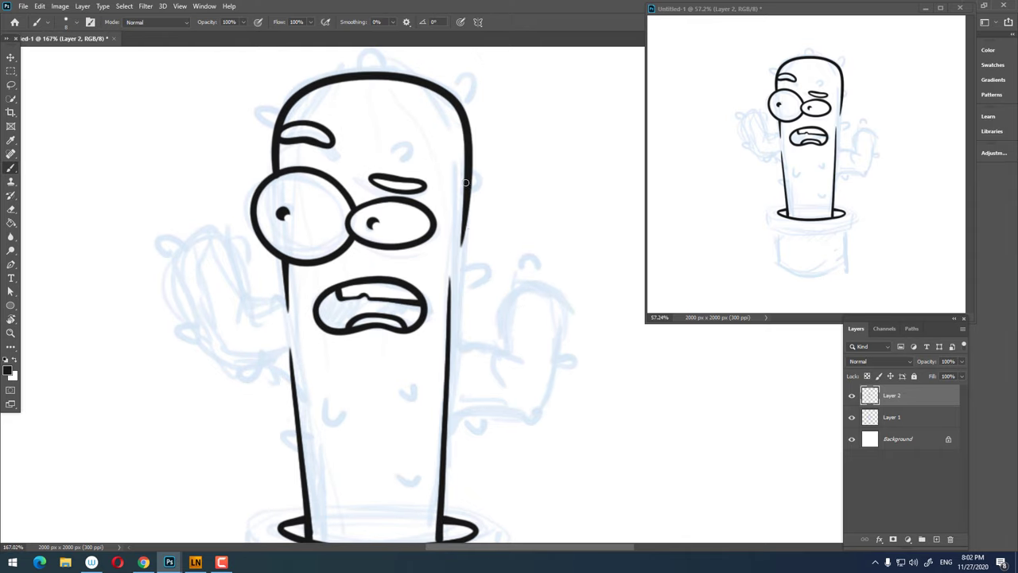
drag(466, 188, 458, 501)
key(ctrl+z)
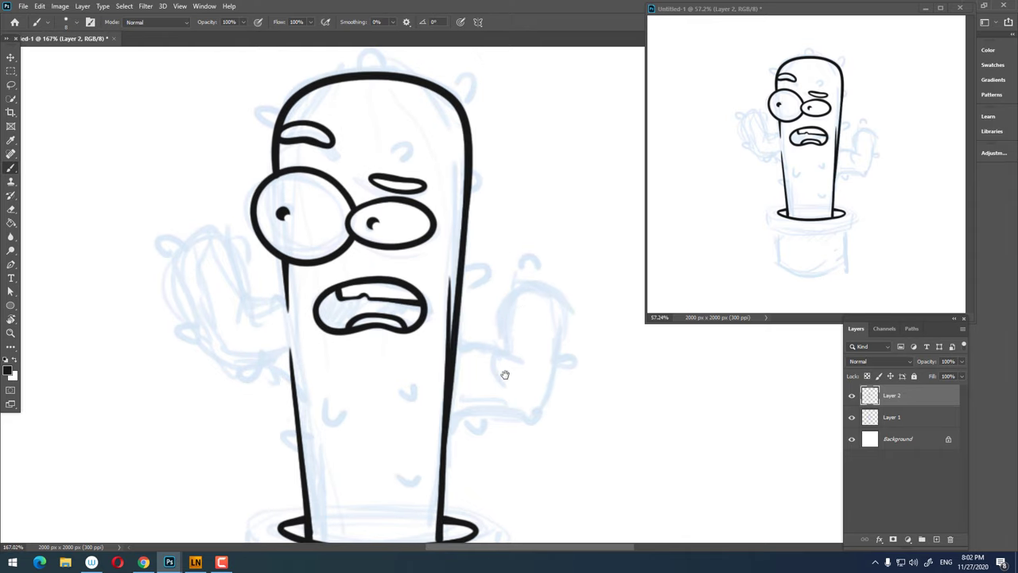
drag(504, 374, 420, 265)
- Thin the trunk's right outline with the Eraser where the arm joins
key(e)
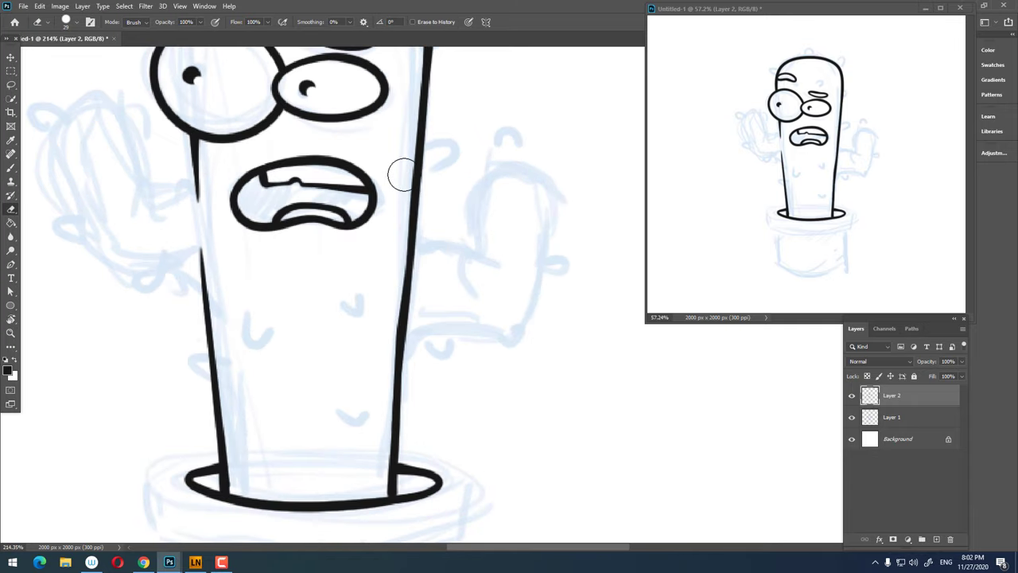
drag(402, 321, 421, 321)
drag(390, 184, 380, 451)
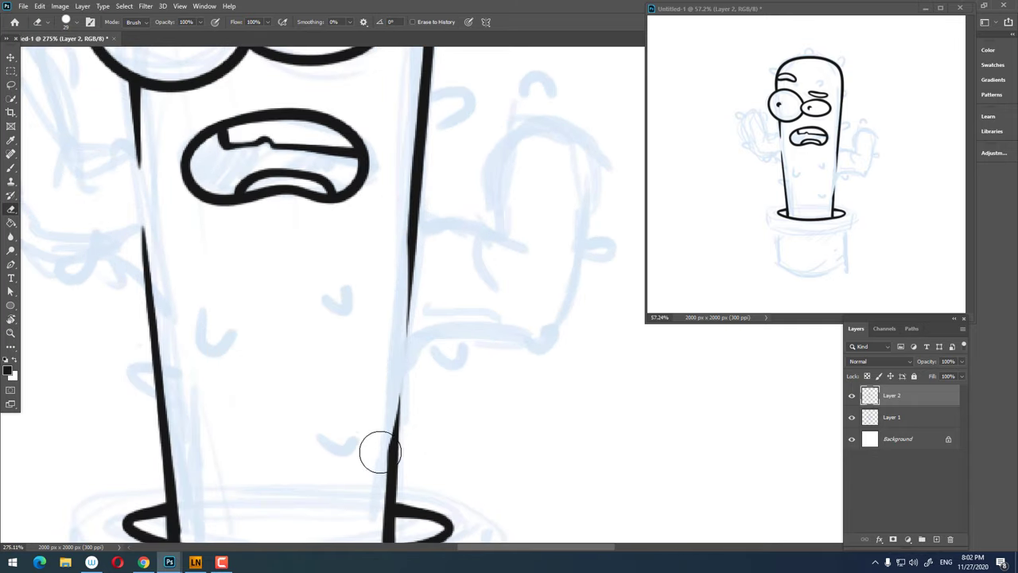
key(ctrl+z)
drag(413, 139, 415, 373)
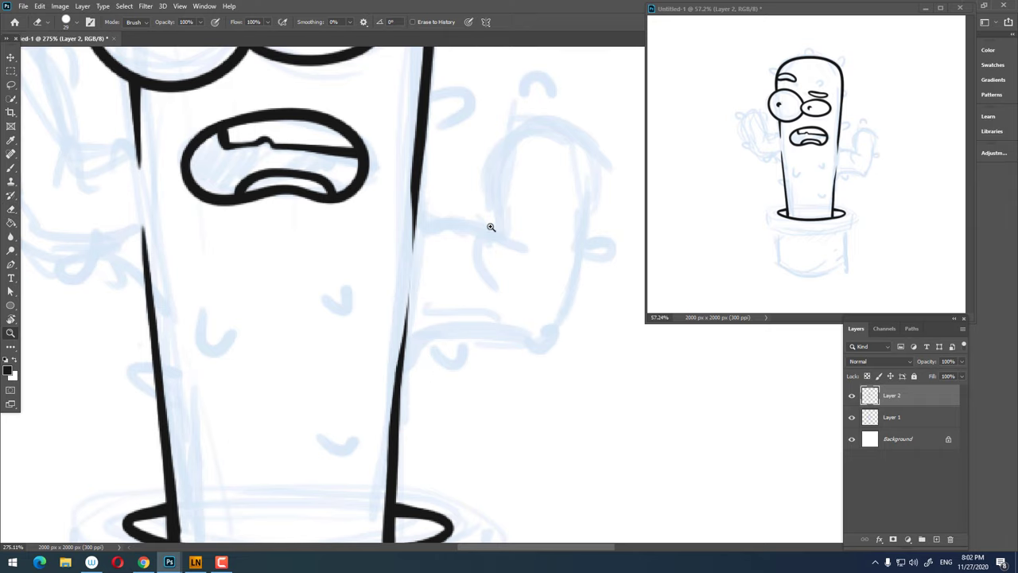
mouse_move(491, 226)
mouse_down()
mouse_move(420, 263)
mouse_move(439, 286)
mouse_up()
- Ink the raised right arm's outer edge over its top and into the trunk
key(b)
drag(355, 156, 372, 259)
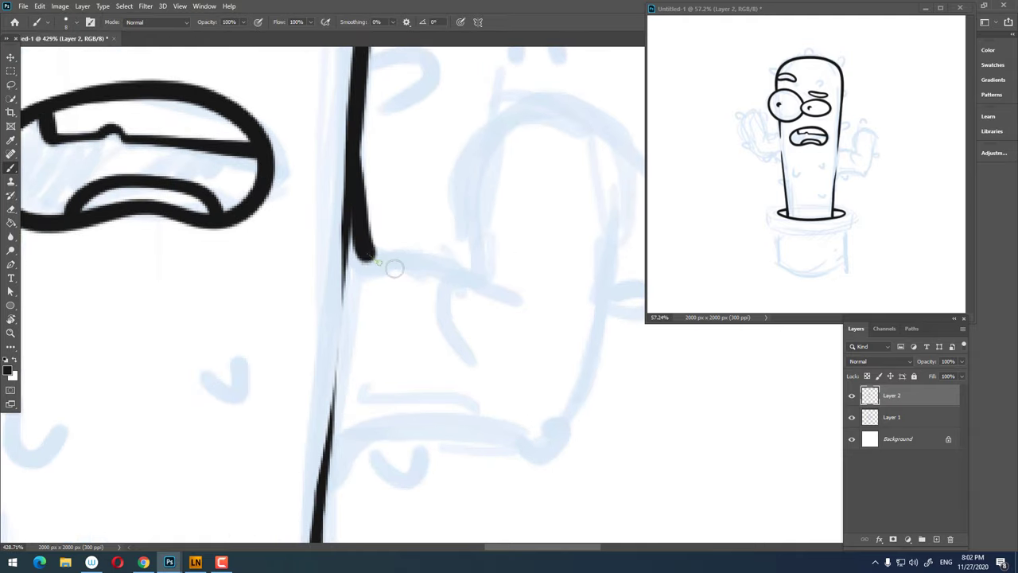
drag(467, 286, 431, 250)
key(ctrl+z)
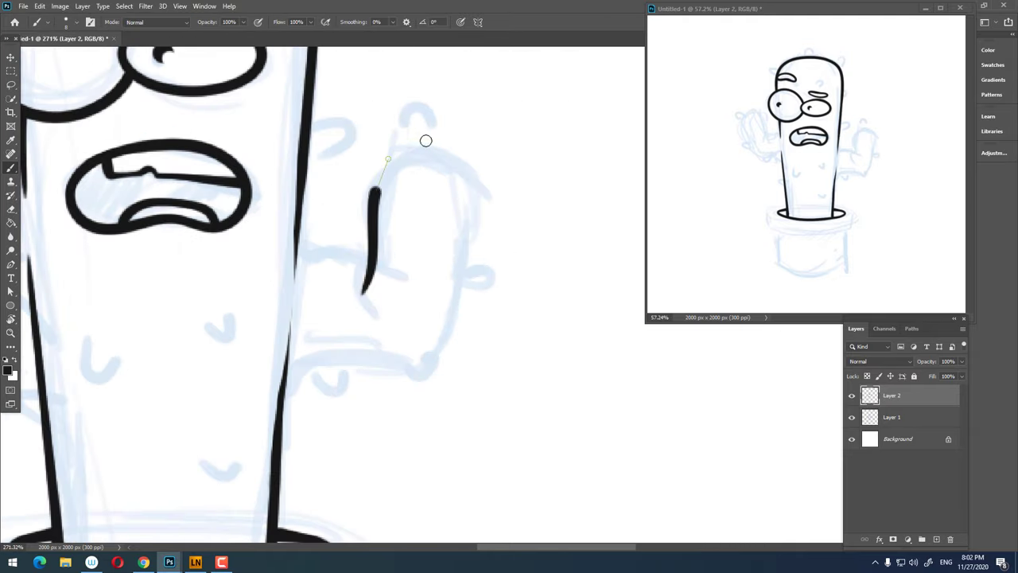
mouse_move(382, 185)
mouse_down()
mouse_move(475, 295)
mouse_move(352, 345)
mouse_up()
mouse_move(397, 377)
mouse_down()
mouse_move(345, 377)
mouse_move(395, 257)
mouse_up()
drag(362, 443, 363, 445)
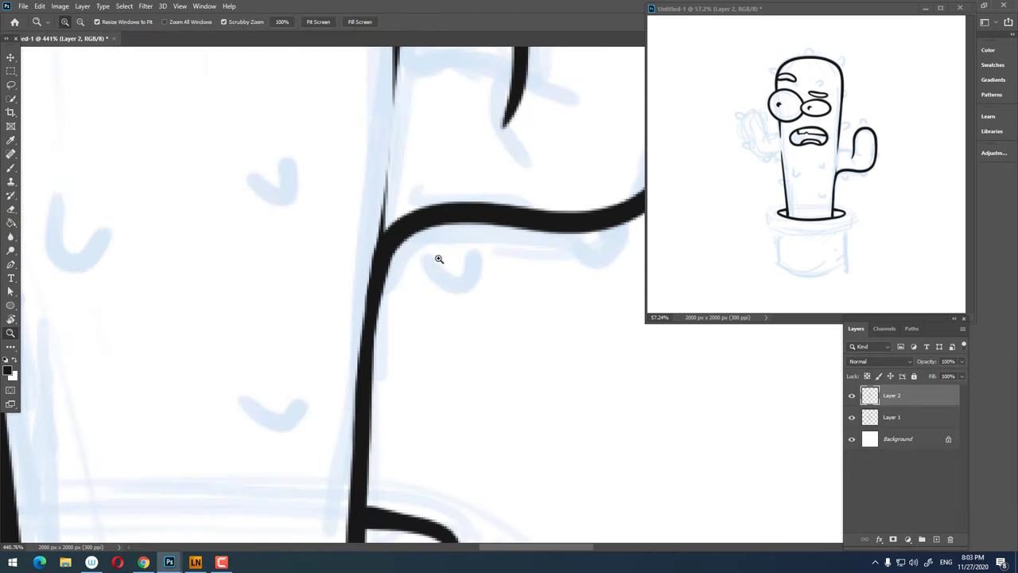
mouse_move(438, 262)
mouse_down()
mouse_move(386, 371)
mouse_move(416, 295)
mouse_up()
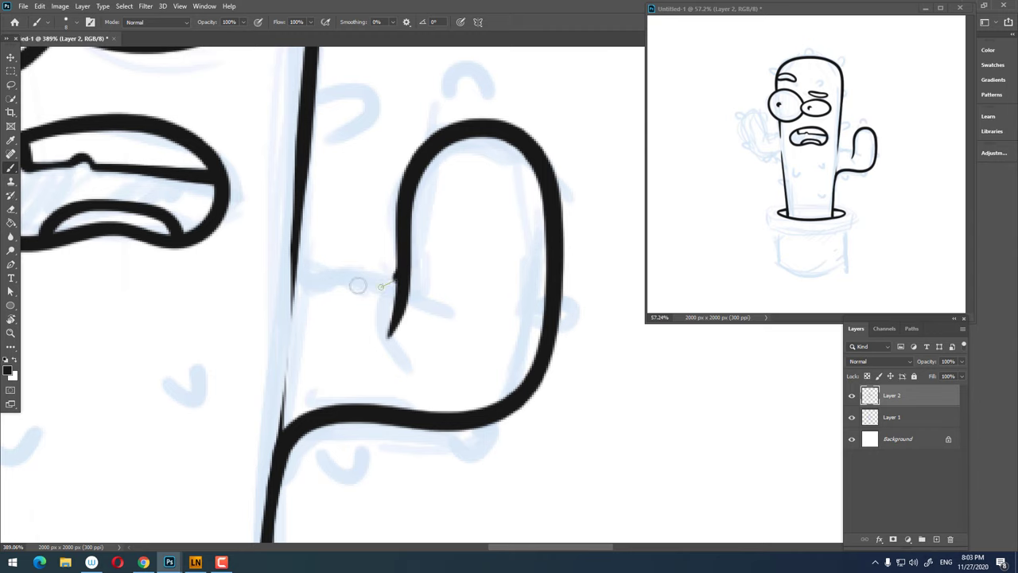
- Draw the arm's inner edge curving back into the trunk
drag(301, 182, 359, 175)
mouse_move(325, 94)
mouse_down()
mouse_move(423, 284)
mouse_move(484, 254)
mouse_move(324, 187)
mouse_move(302, 245)
mouse_up()
key(z)
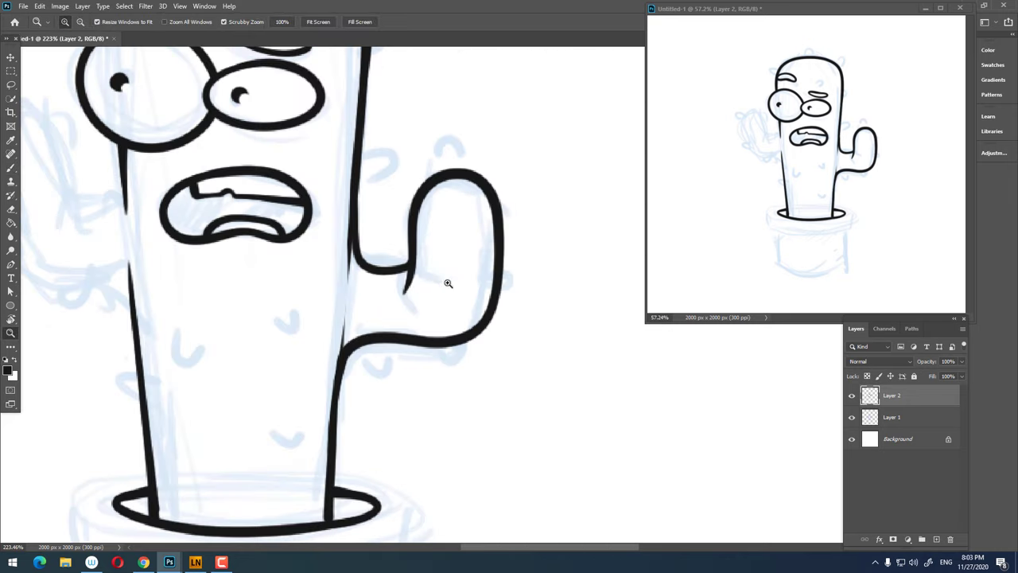
mouse_move(381, 198)
mouse_down()
mouse_move(493, 353)
mouse_move(422, 305)
mouse_move(335, 337)
mouse_up()
- Ink the left arm outline down its side and join it to the trunk's body line
key(b)
drag(361, 295, 393, 303)
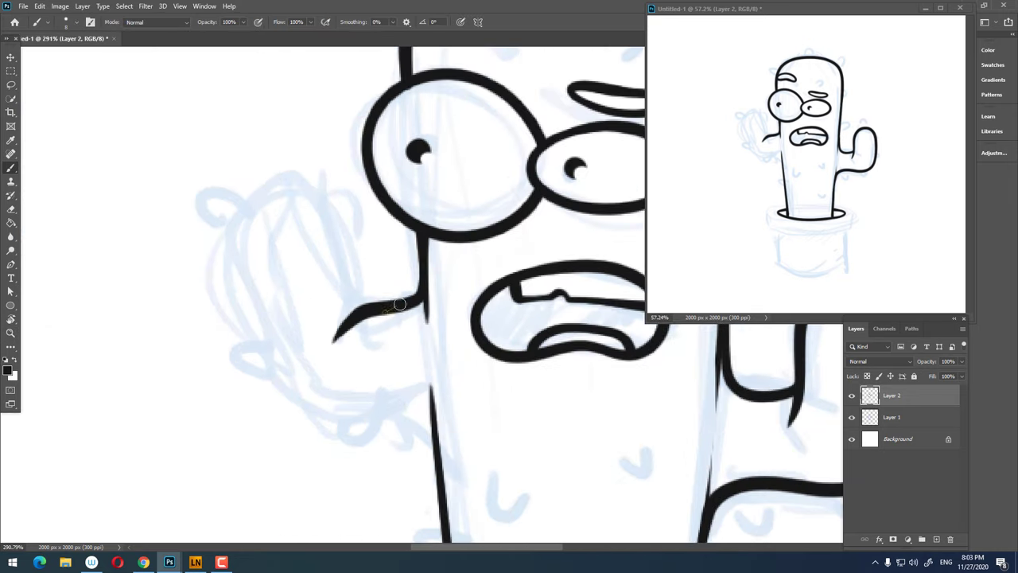
mouse_move(292, 188)
mouse_down()
mouse_move(214, 334)
mouse_move(355, 425)
mouse_up()
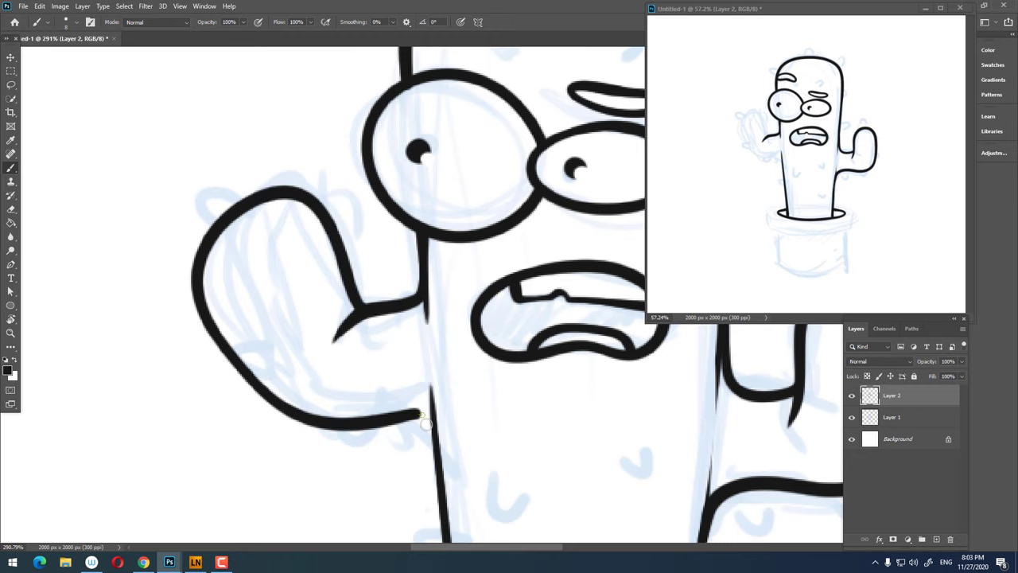
drag(426, 421, 439, 493)
scroll(450, 397, down, 5)
scroll(450, 397, up, 5)
scroll(454, 400, up, 4)
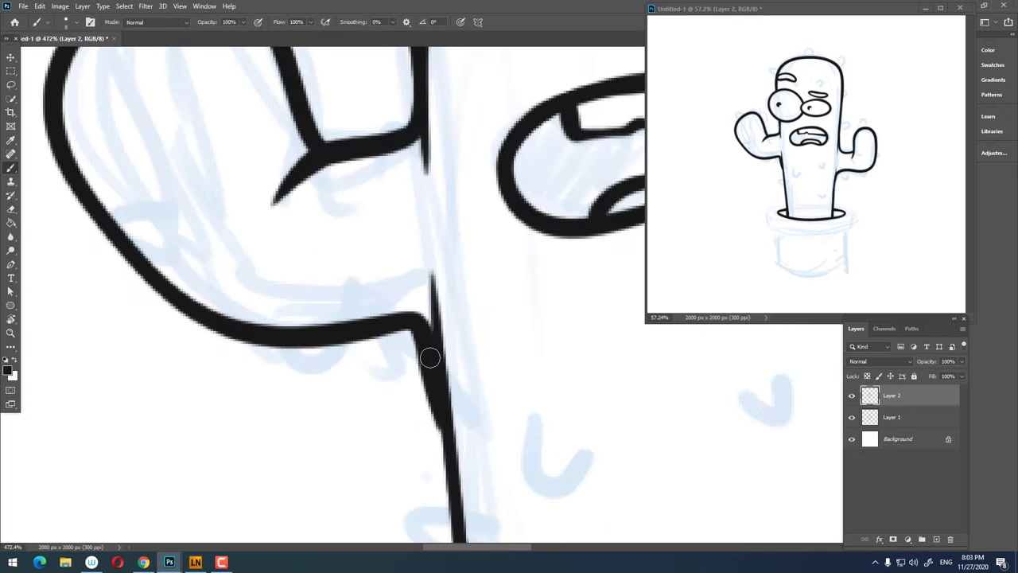
drag(426, 380, 452, 506)
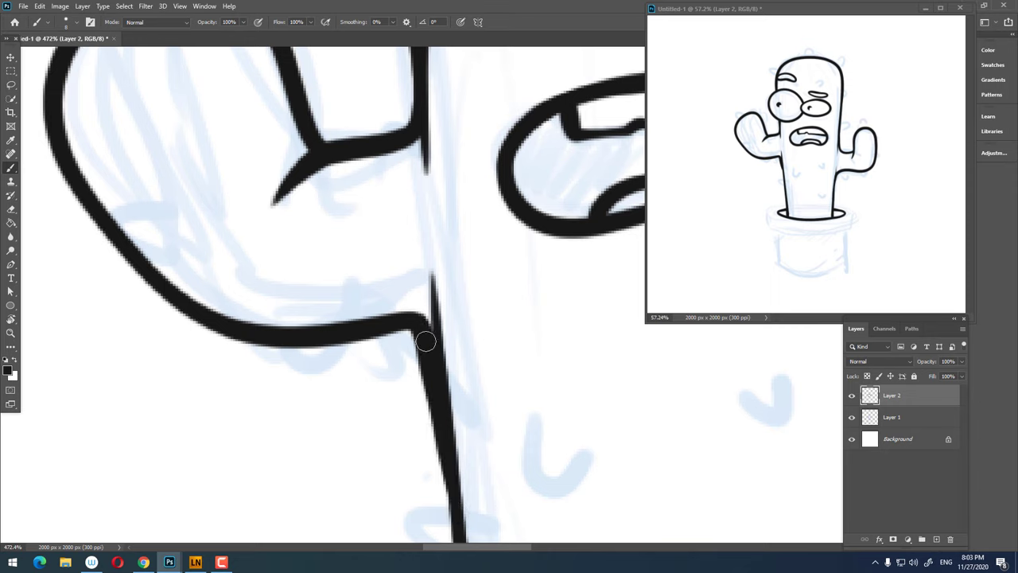
- Extend the trunk outline upward at the arm junction
key(z)
scroll(422, 318, down, 5)
scroll(417, 271, down, 3)
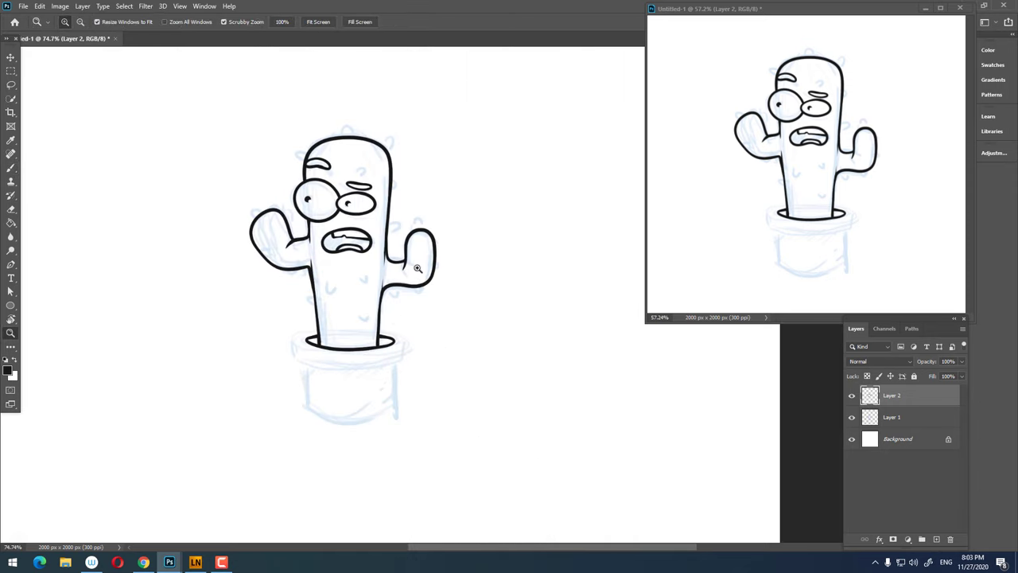
scroll(353, 250, up, 6)
key(b)
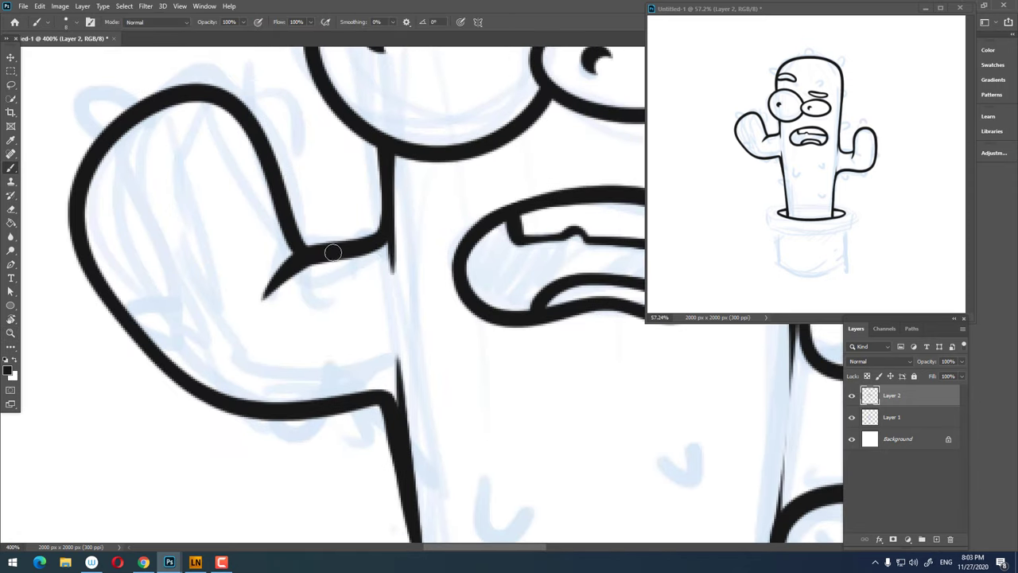
key(z)
scroll(387, 246, up, 2)
key(b)
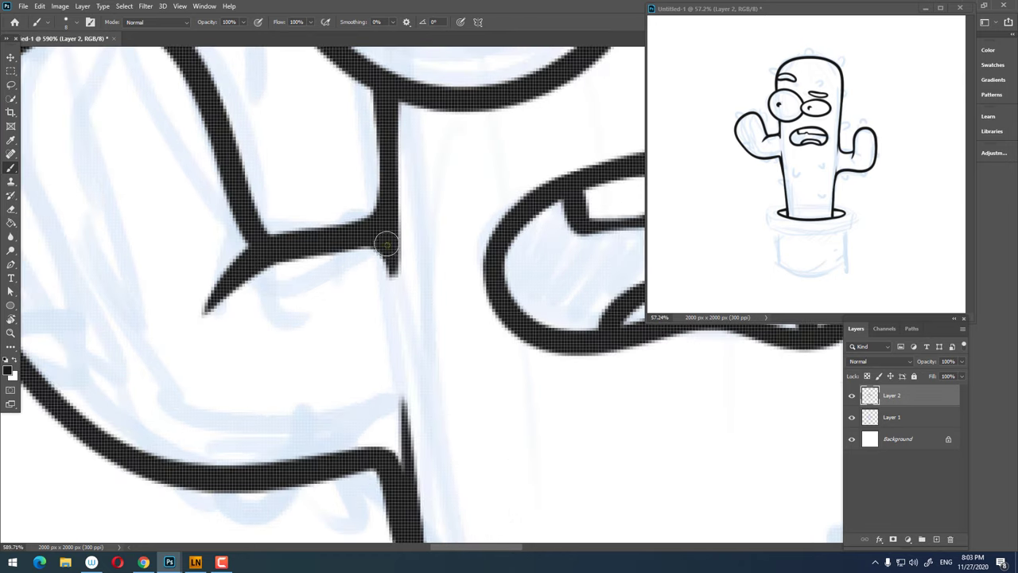
key(z)
scroll(386, 243, down, 3)
scroll(310, 159, up, 3)
key(b)
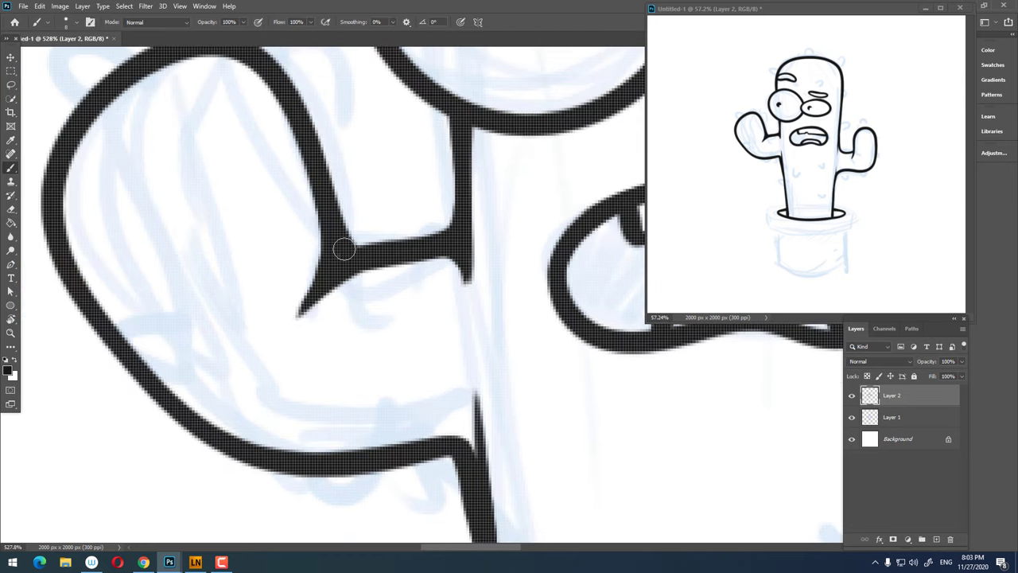
scroll(344, 250, down, 3)
scroll(329, 352, up, 2)
scroll(293, 302, up, 2)
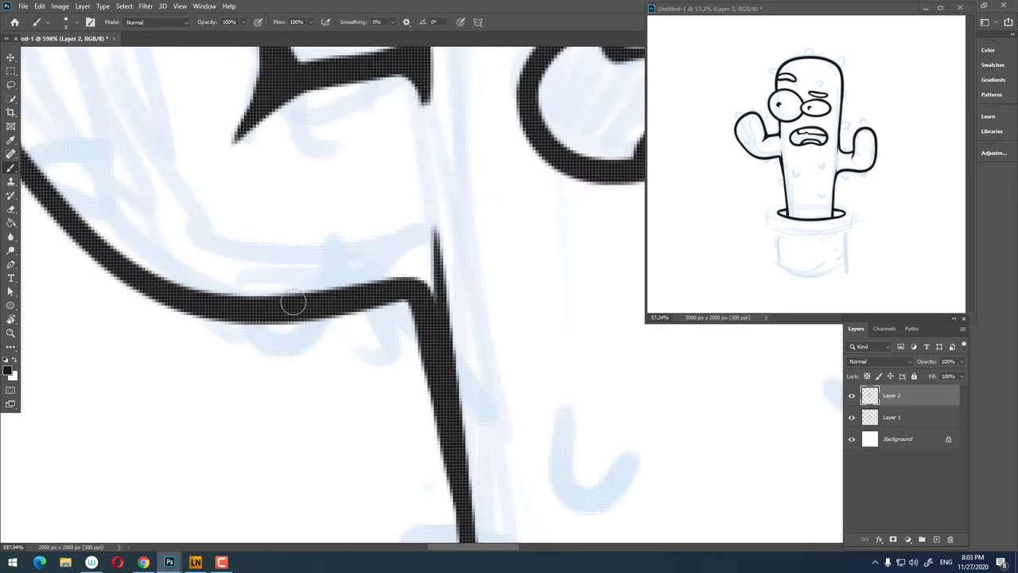
drag(433, 205, 429, 254)
- Thicken the trunk outline near the right arm junction
scroll(435, 368, down, 5)
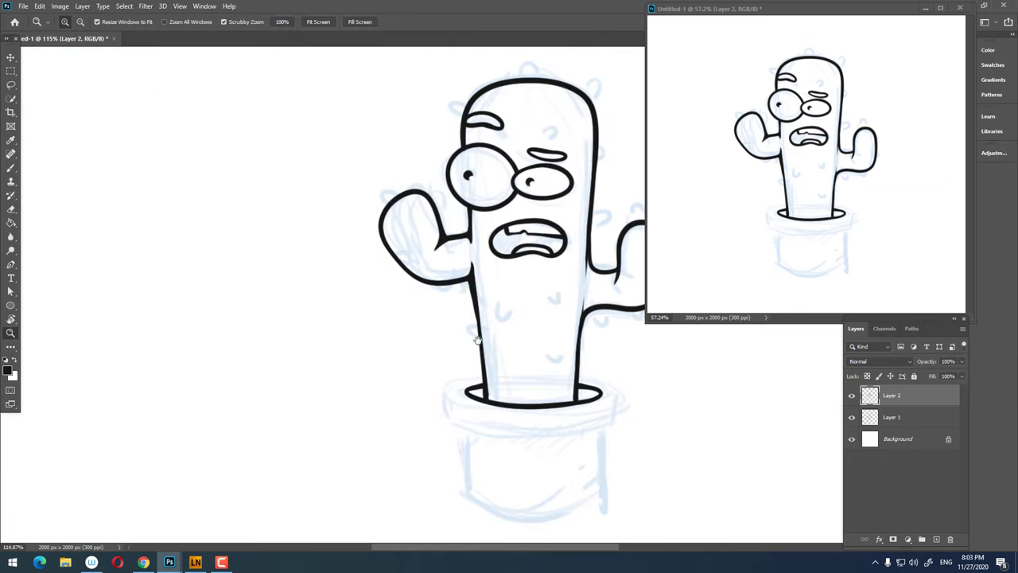
scroll(334, 323, up, 2)
scroll(381, 405, up, 3)
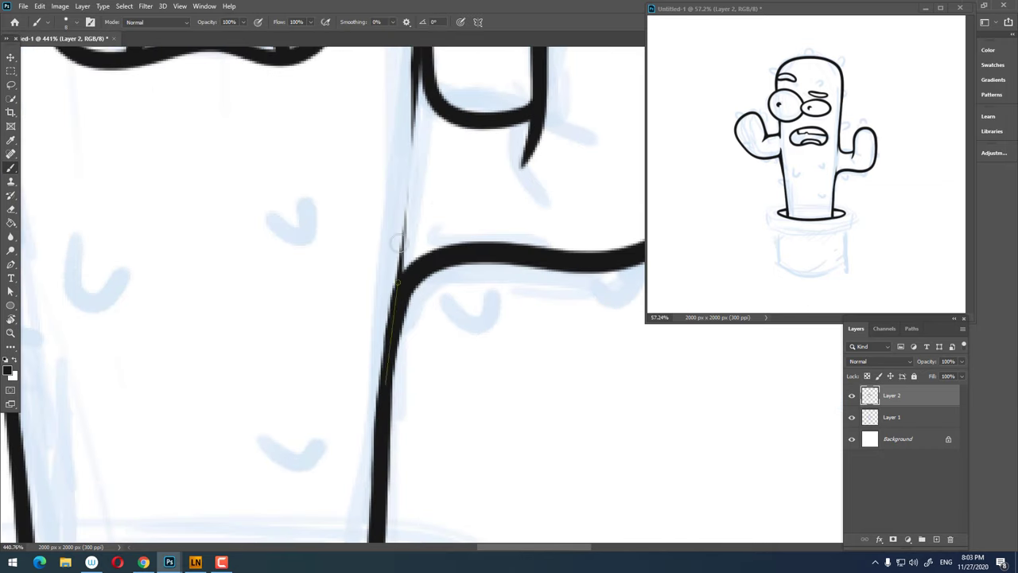
drag(396, 243, 386, 380)
scroll(402, 207, up, 1)
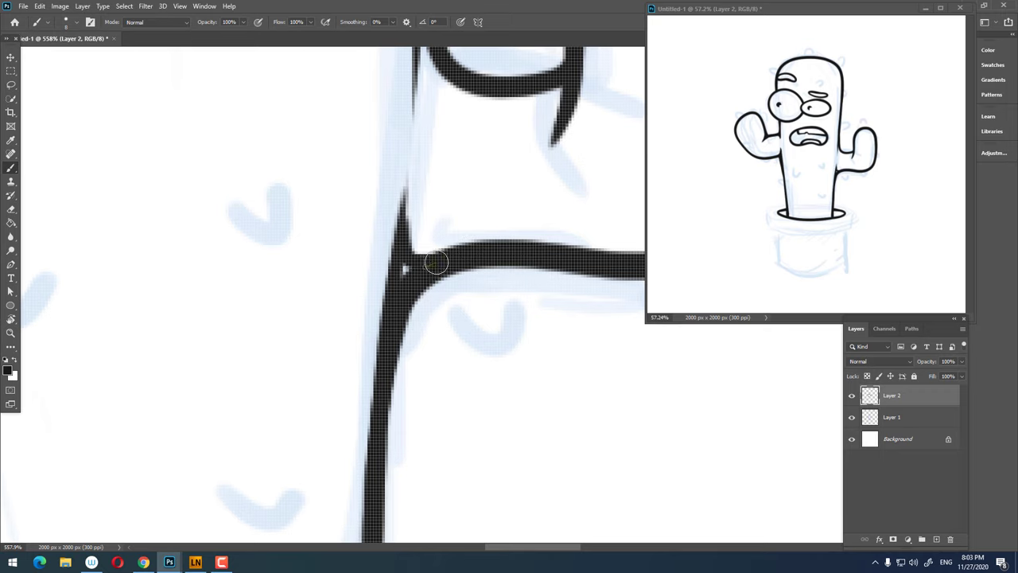
scroll(430, 254, down, 1)
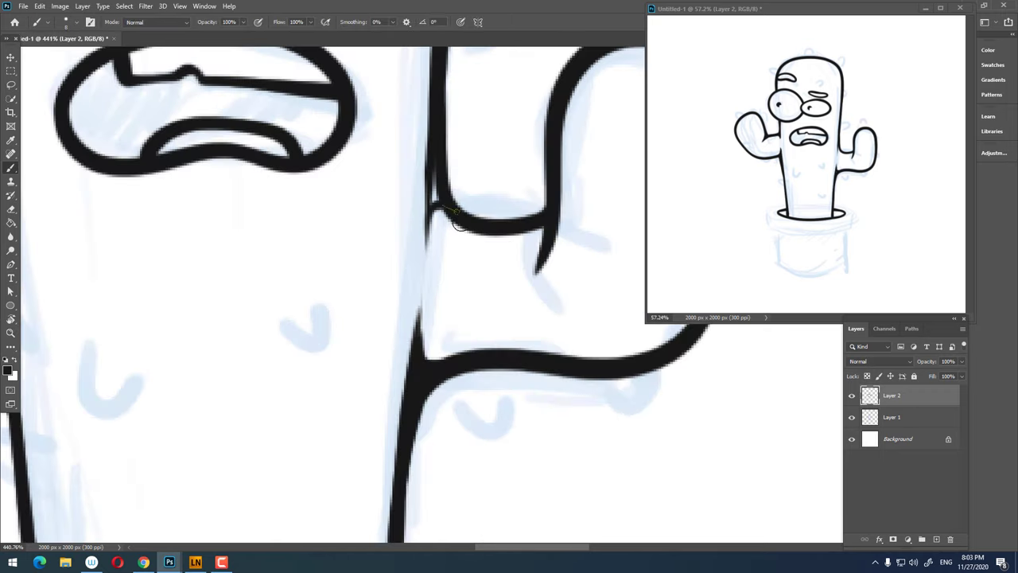
scroll(463, 184, down, 5)
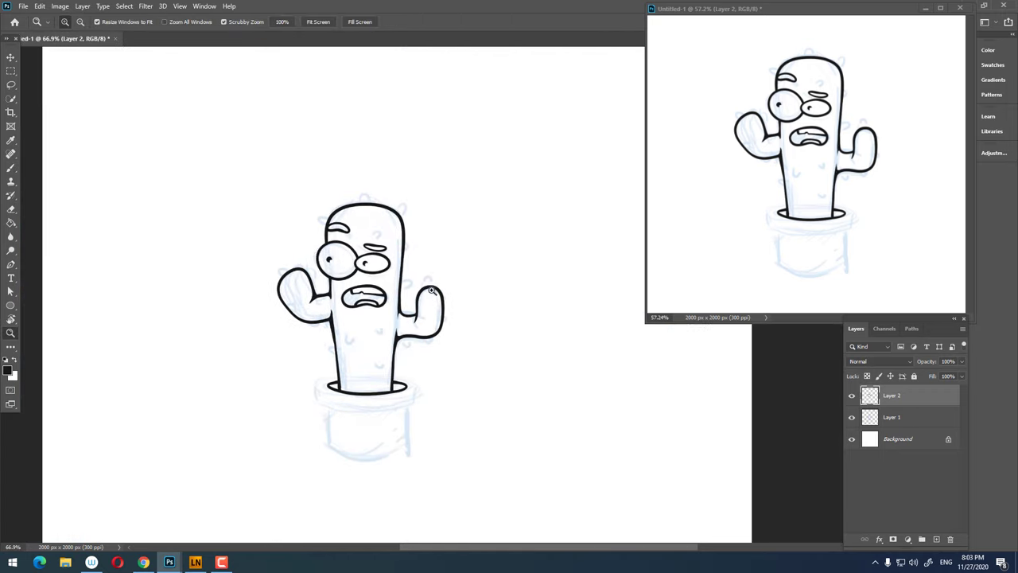
scroll(400, 196, up, 8)
- Draw an arched spine on top of the cactus head, redoing the first attempt
key(b)
drag(380, 193, 411, 140)
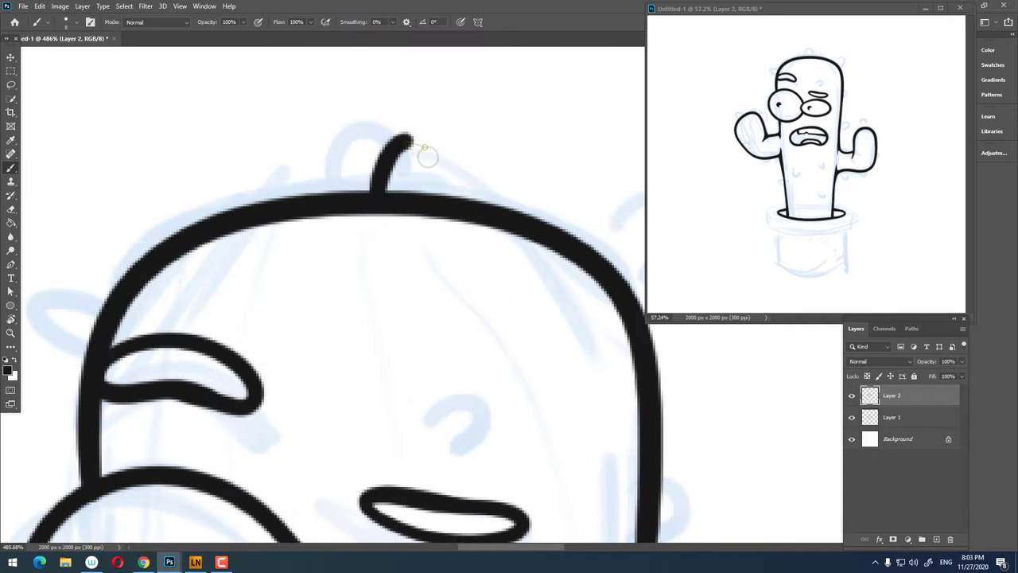
key(ctrl+z)
drag(428, 190, 431, 201)
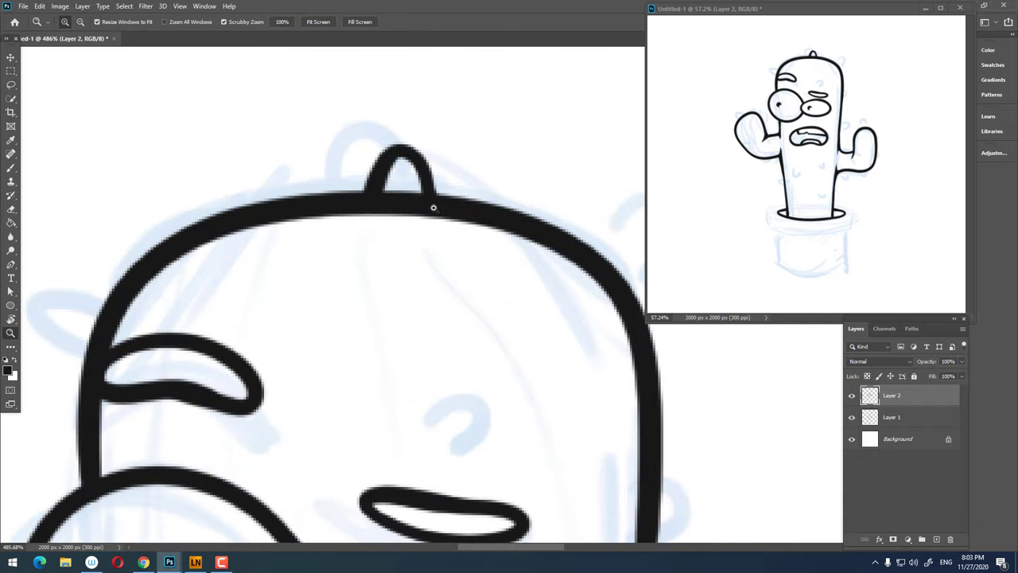
scroll(429, 198, down, 4)
scroll(448, 209, up, 3)
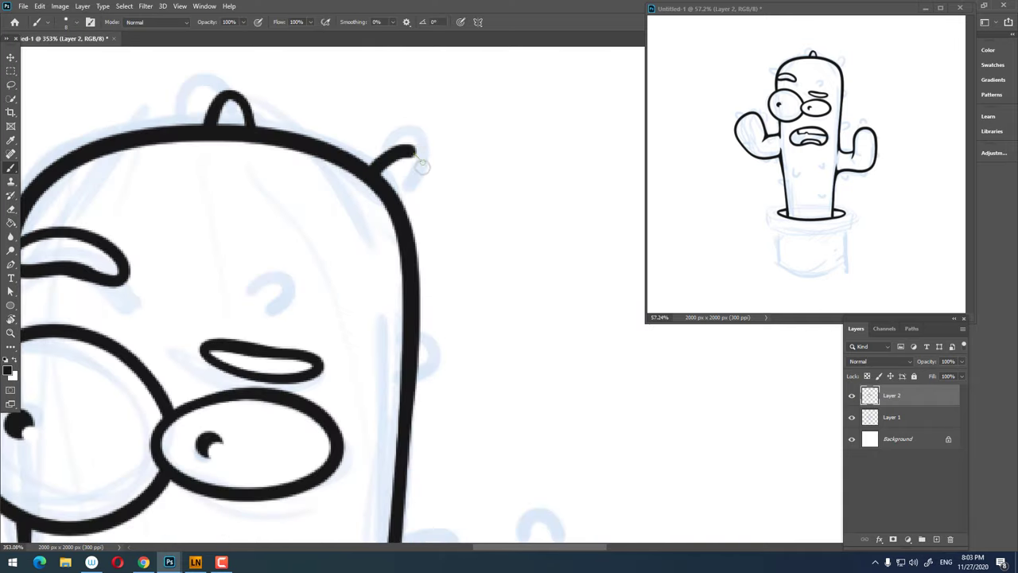
scroll(395, 205, down, 4)
scroll(369, 193, up, 2)
scroll(369, 194, up, 3)
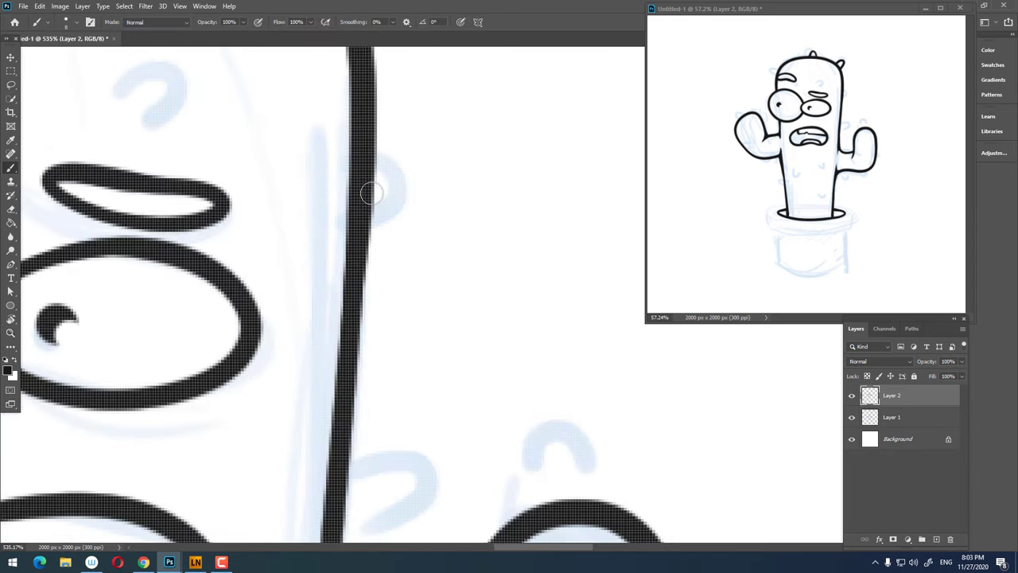
scroll(408, 311, down, 5)
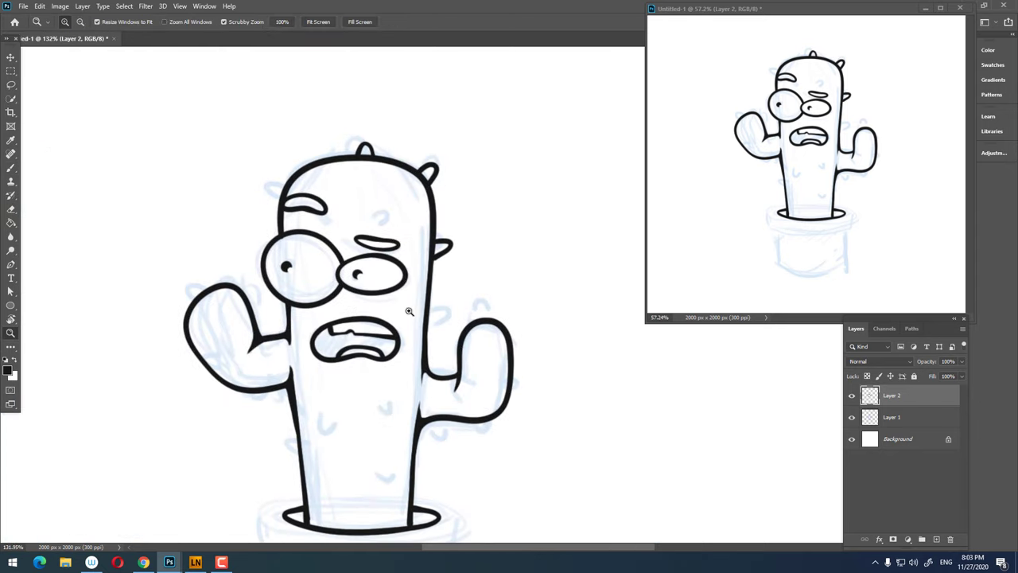
scroll(318, 208, up, 5)
- Add a curled spine on the trunk edge and a small stroke at the arm-body join
key(b)
drag(295, 150, 291, 51)
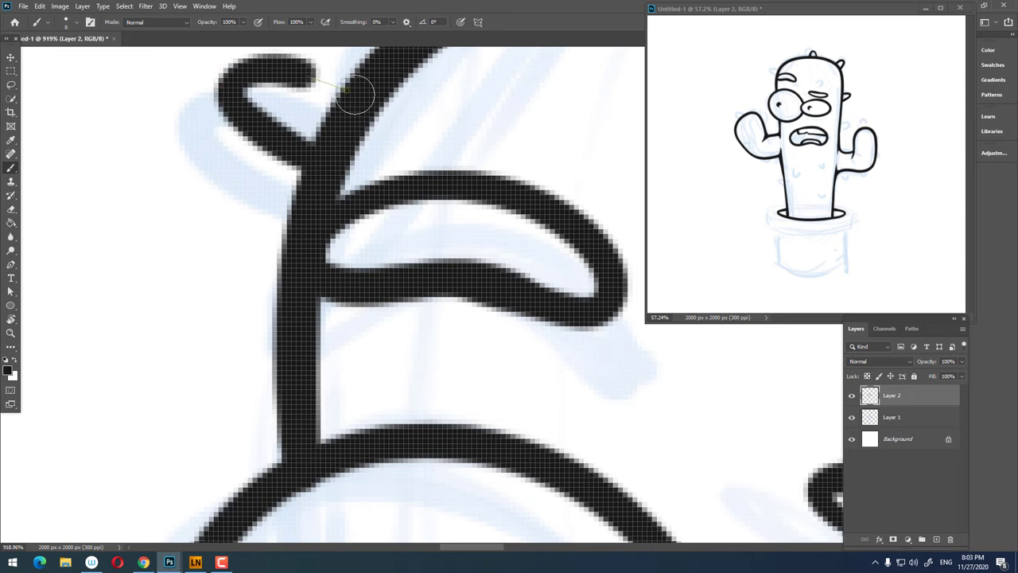
key(z)
scroll(264, 226, down, 5)
scroll(374, 207, up, 2)
scroll(374, 238, up, 2)
scroll(368, 355, up, 3)
key(b)
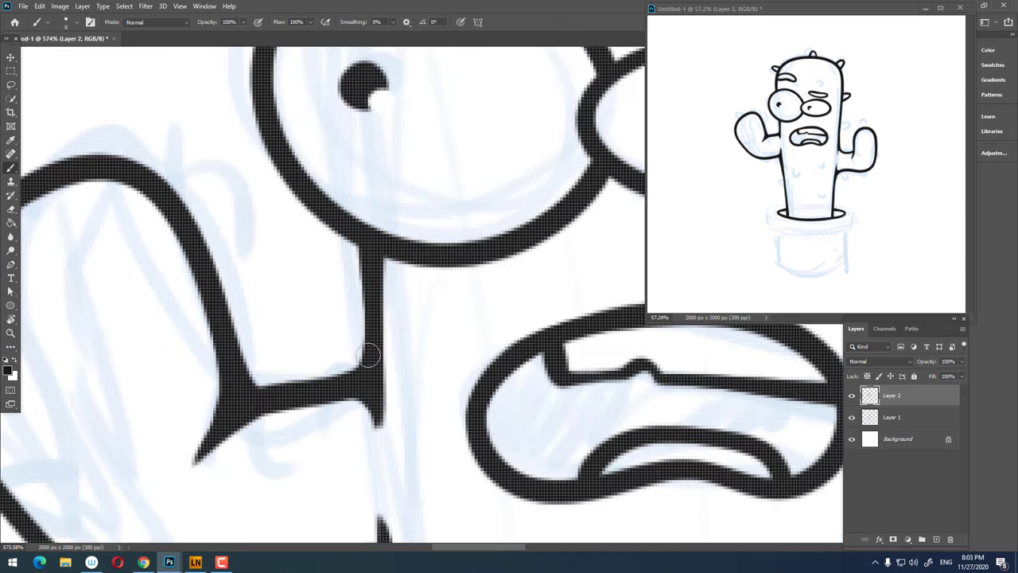
drag(304, 337, 374, 306)
key(z)
scroll(318, 342, down, 3)
scroll(318, 342, down, 2)
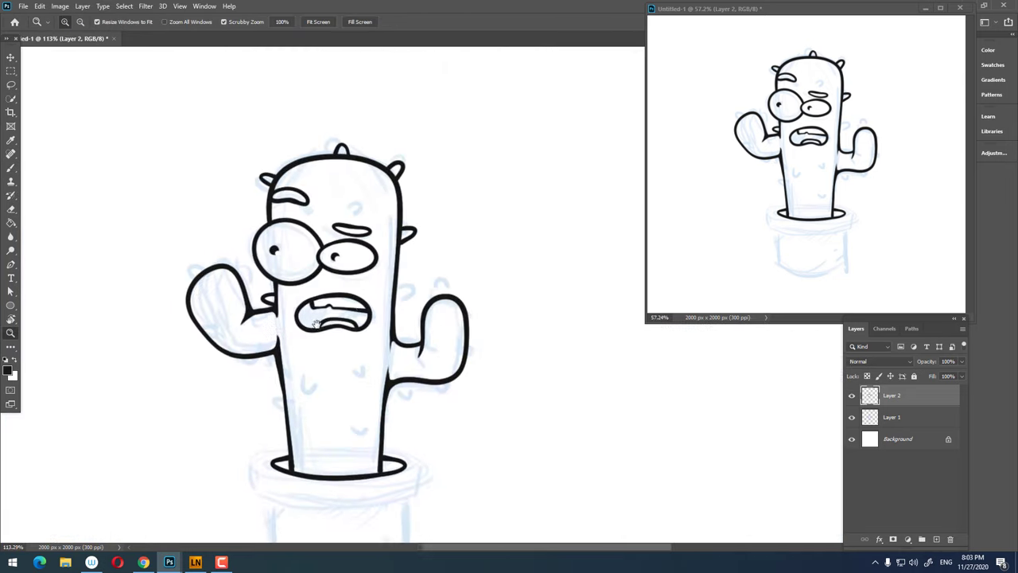
scroll(427, 312, up, 1)
scroll(427, 312, up, 4)
- Draw a spine bump on the trunk's right side; undo a rounded nub tried on the right arm
key(b)
drag(429, 278, 477, 296)
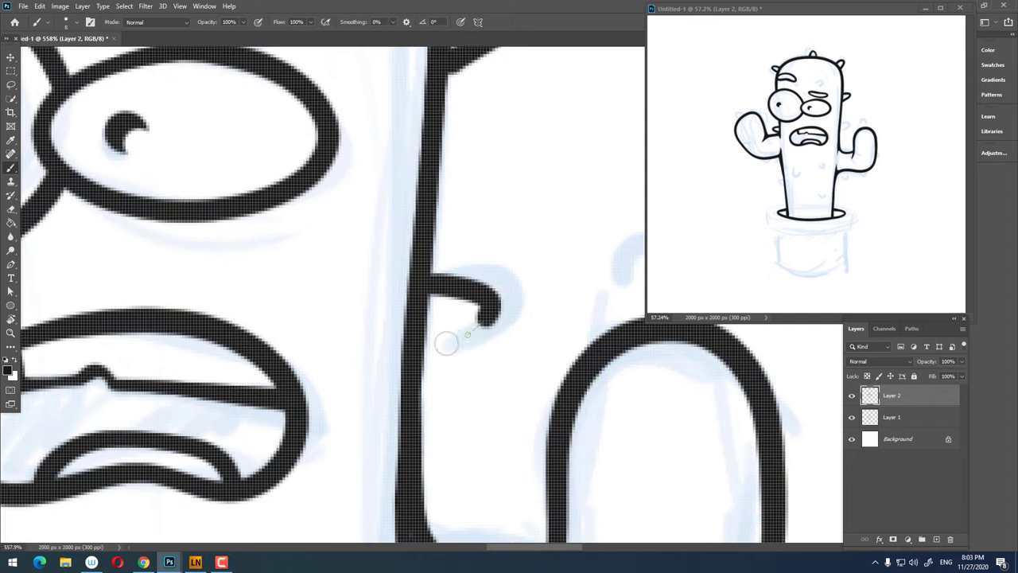
drag(429, 354, 493, 317)
scroll(493, 317, down, 4)
scroll(400, 320, up, 3)
key(b)
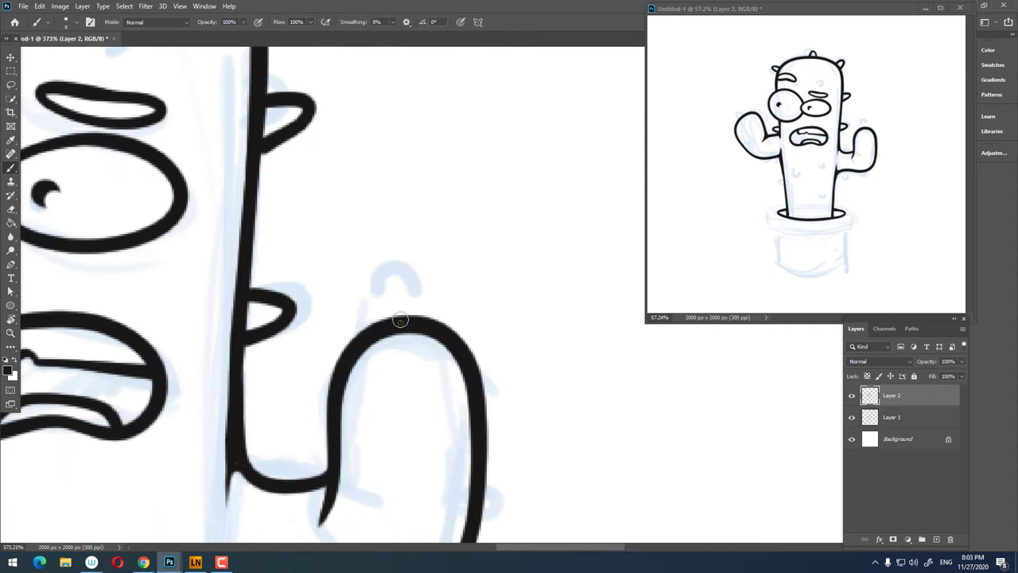
drag(422, 290, 423, 322)
key(z)
scroll(477, 297, down, 4)
scroll(408, 265, up, 3)
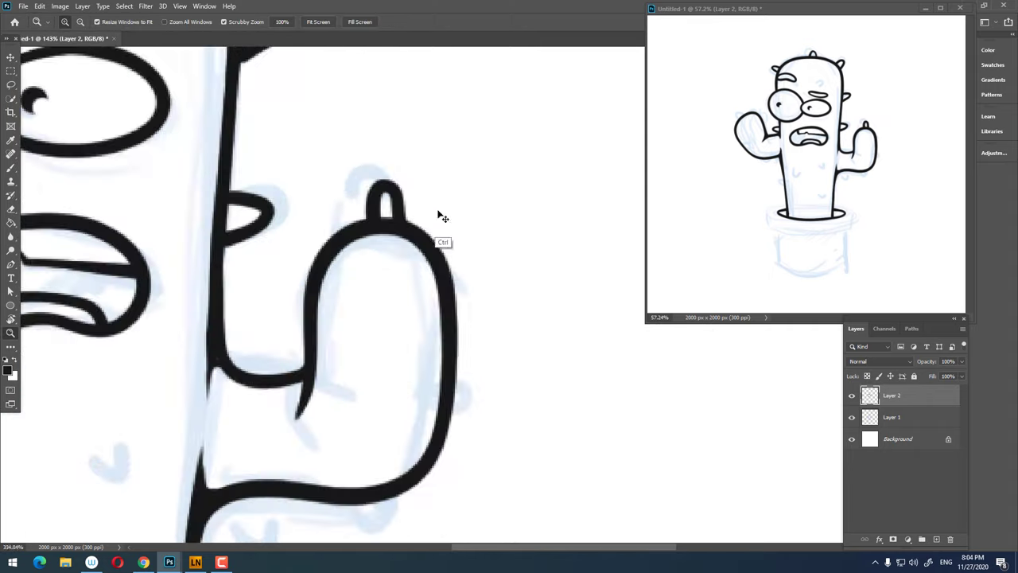
key(b)
key(ctrl+z)
key(z)
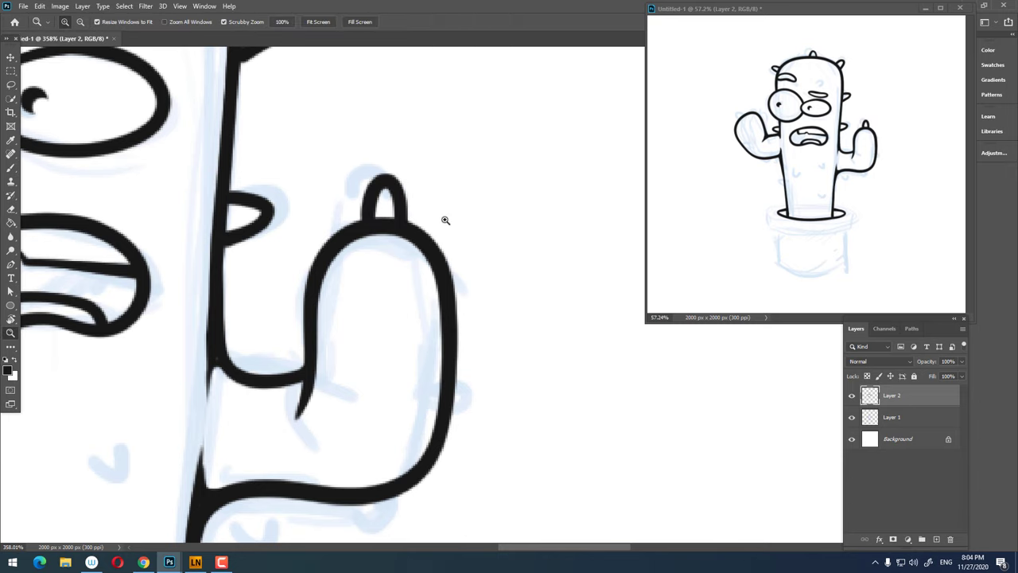
scroll(398, 239, up, 3)
key(b)
- Add a short inner-elbow stroke, then close a V-shaped spine and a triangular arm spike
mouse_move(410, 269)
mouse_down()
mouse_move(354, 223)
mouse_move(423, 231)
mouse_up()
key(z)
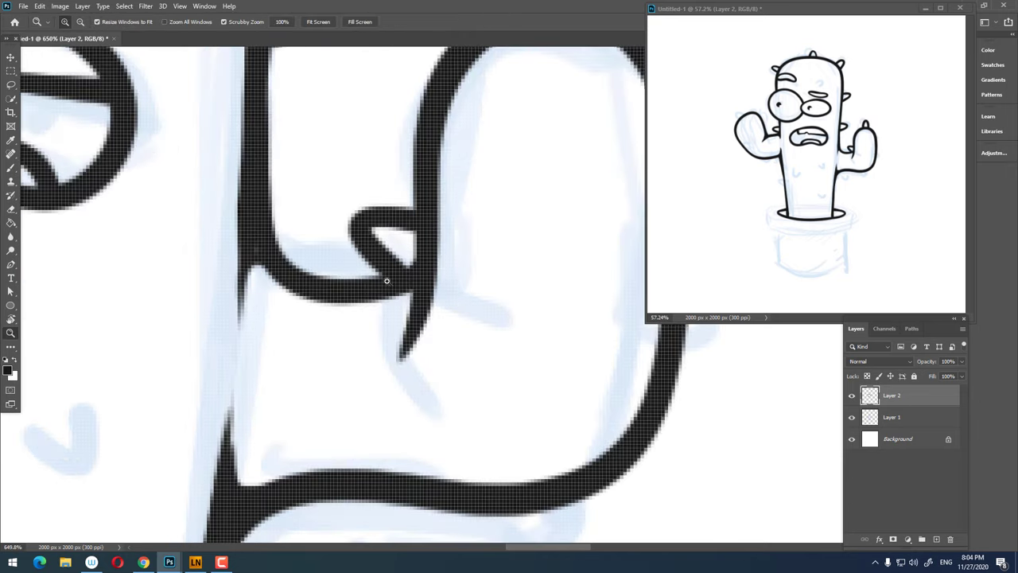
scroll(477, 302, down, 4)
scroll(405, 318, up, 2)
key(b)
drag(431, 345, 423, 326)
key(z)
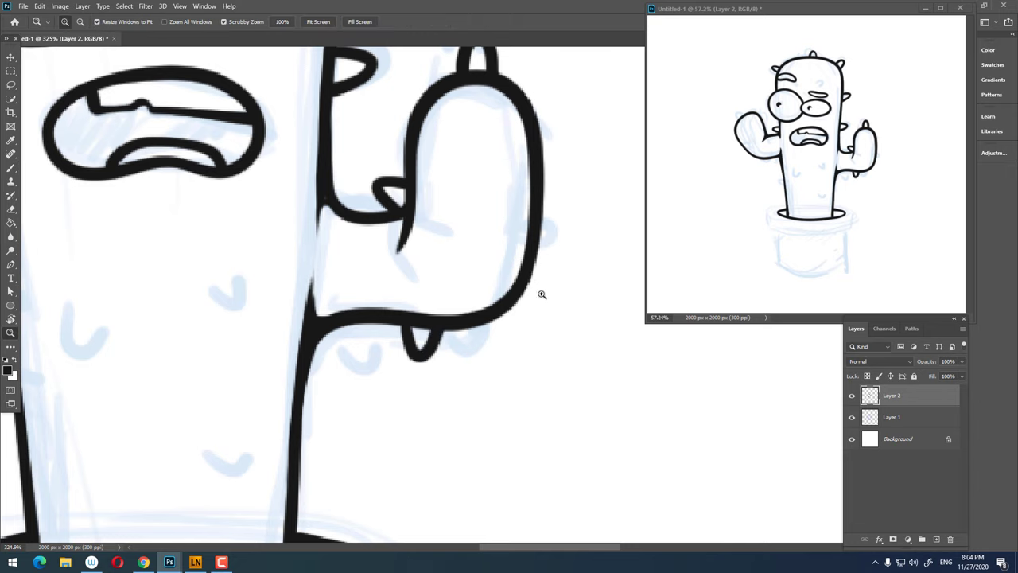
scroll(507, 302, up, 1)
key(b)
drag(528, 275, 552, 309)
key(z)
scroll(564, 255, down, 3)
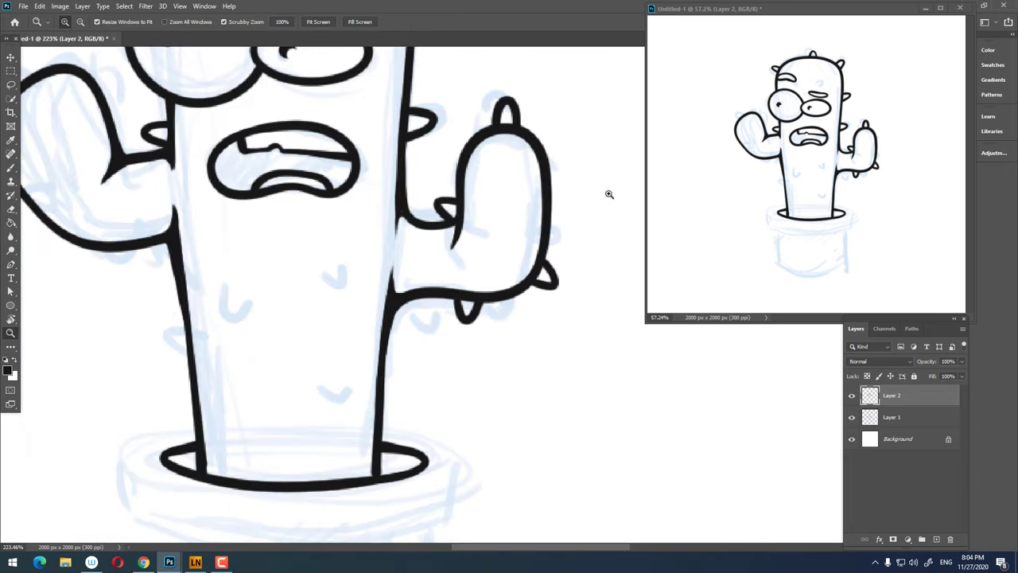
scroll(533, 202, up, 3)
- Finish another triangular arm spike, a small arm spine and a triangular edge spike
key(b)
drag(581, 214, 541, 245)
key(z)
scroll(557, 239, down, 3)
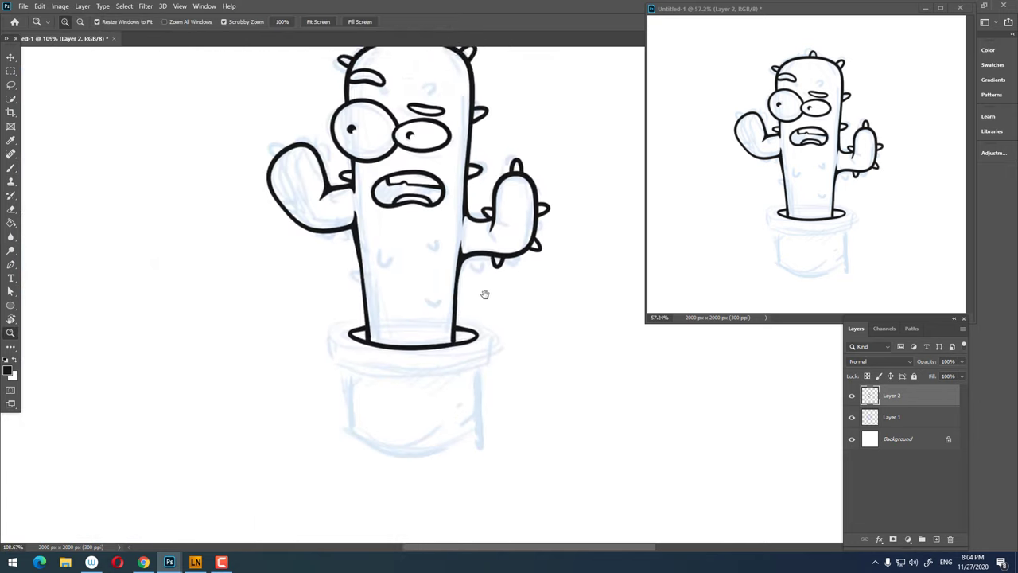
scroll(483, 291, up, 3)
key(b)
drag(442, 201, 399, 216)
key(z)
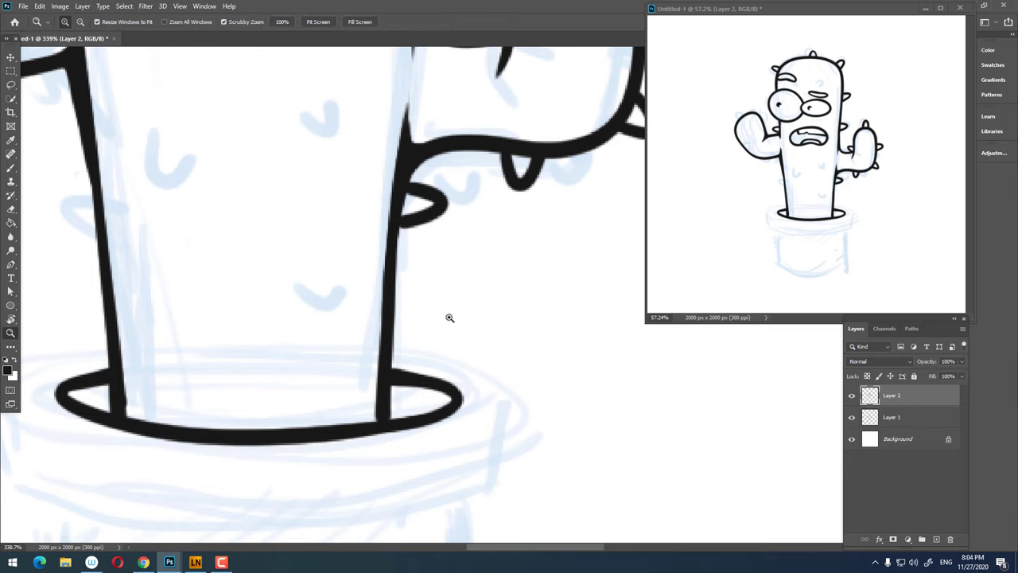
scroll(447, 318, up, 3)
key(b)
drag(397, 318, 352, 374)
key(z)
scroll(352, 375, down, 3)
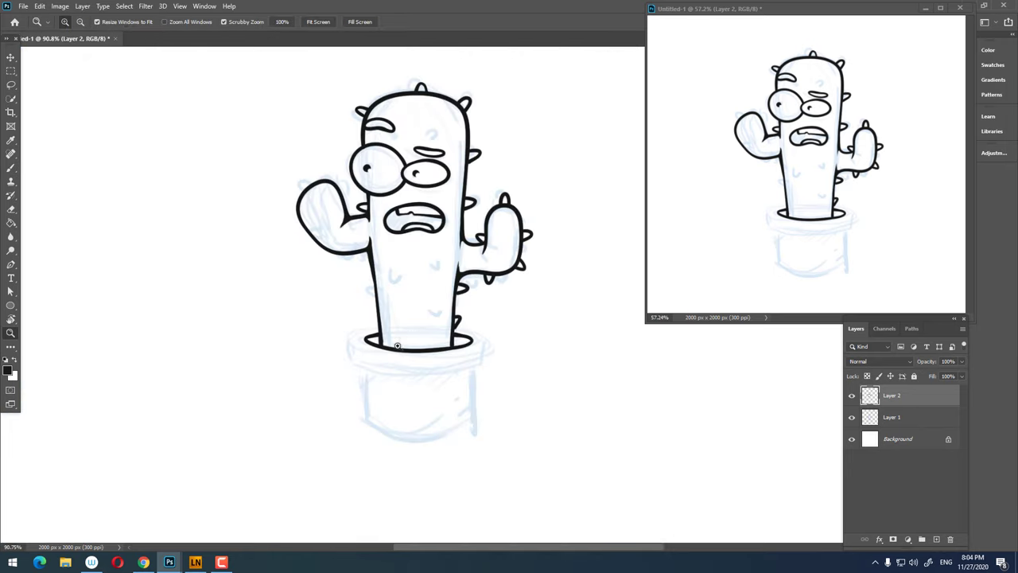
scroll(380, 262, up, 3)
- Close a spike on the cactus edge and draw a second spike lower down
key(b)
drag(322, 228, 358, 243)
key(z)
scroll(358, 242, down, 3)
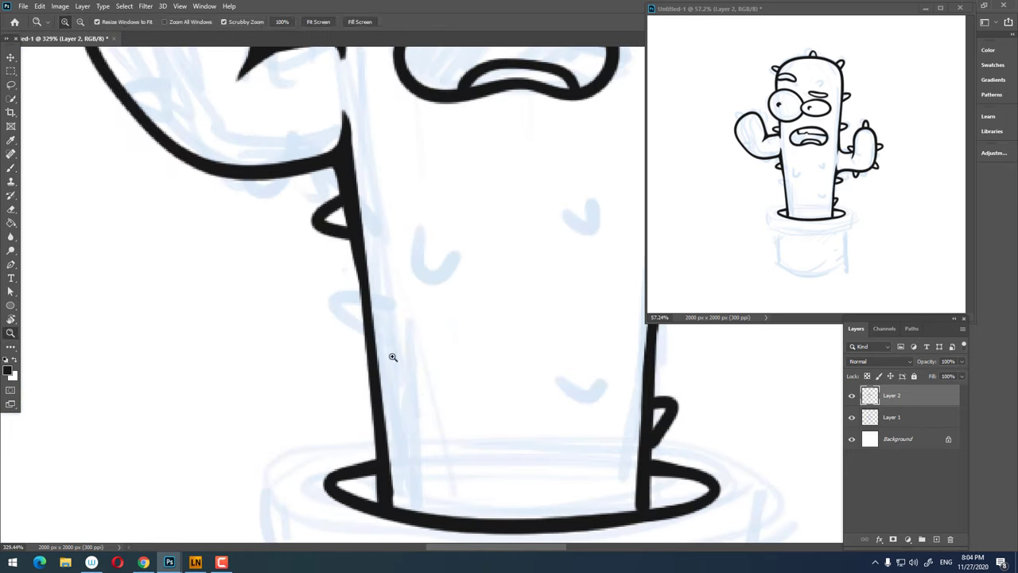
scroll(391, 355, up, 4)
key(b)
drag(350, 334, 314, 276)
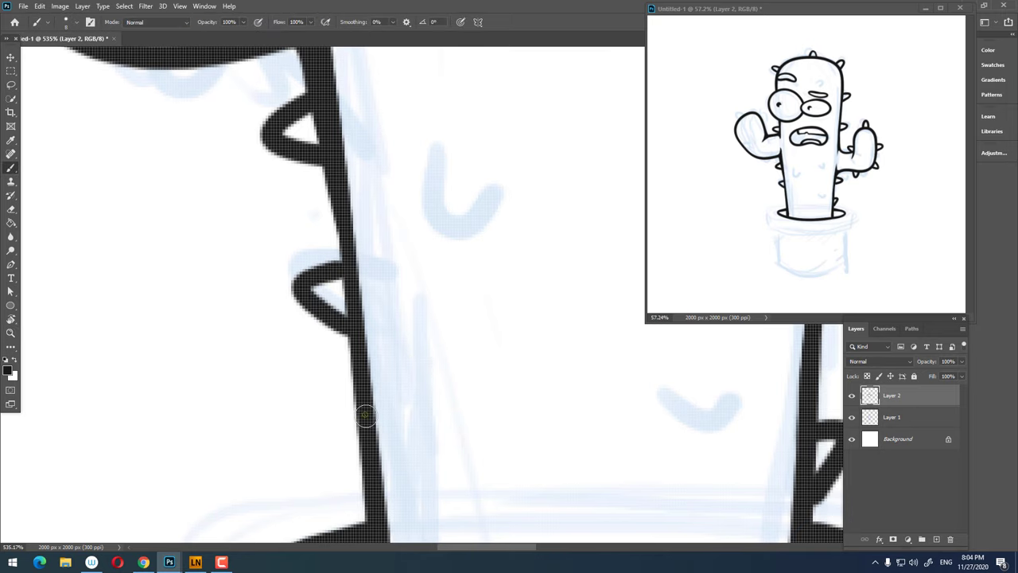
drag(368, 480, 336, 473)
- Ink a spike where the left arm meets the cactus body
key(z)
scroll(350, 477, down, 3)
scroll(343, 288, up, 1)
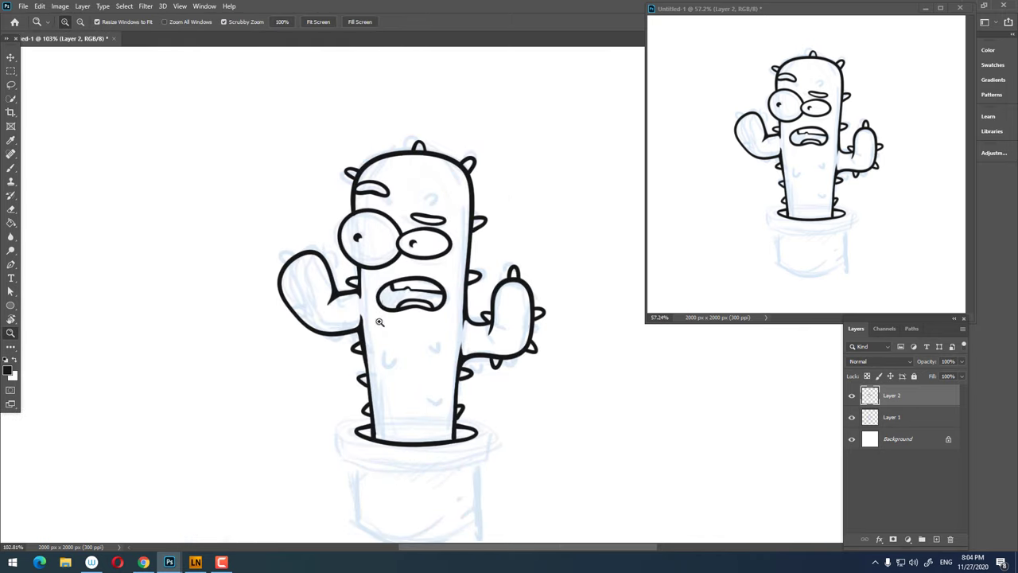
scroll(344, 289, up, 2)
key(b)
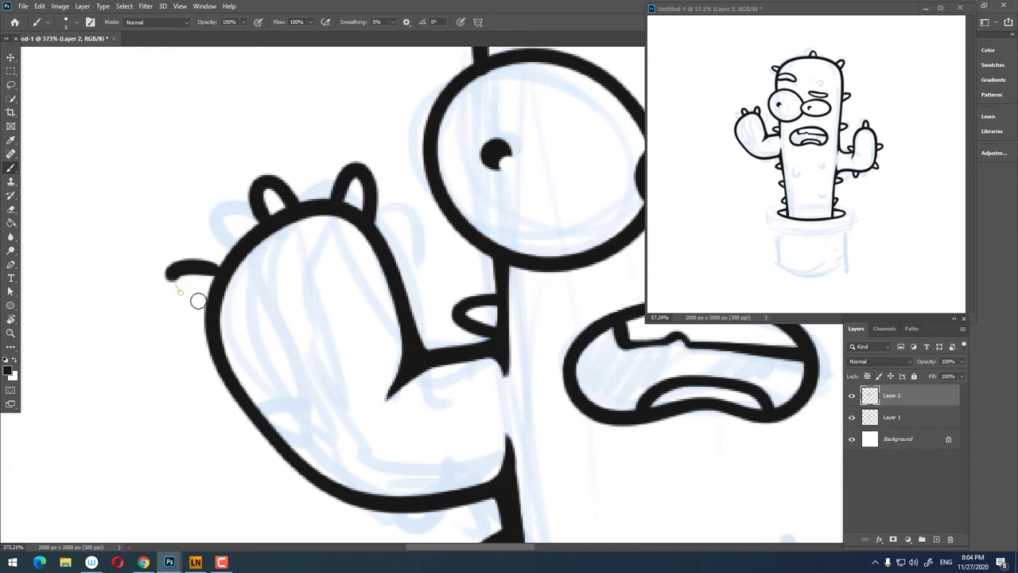
drag(303, 471, 316, 357)
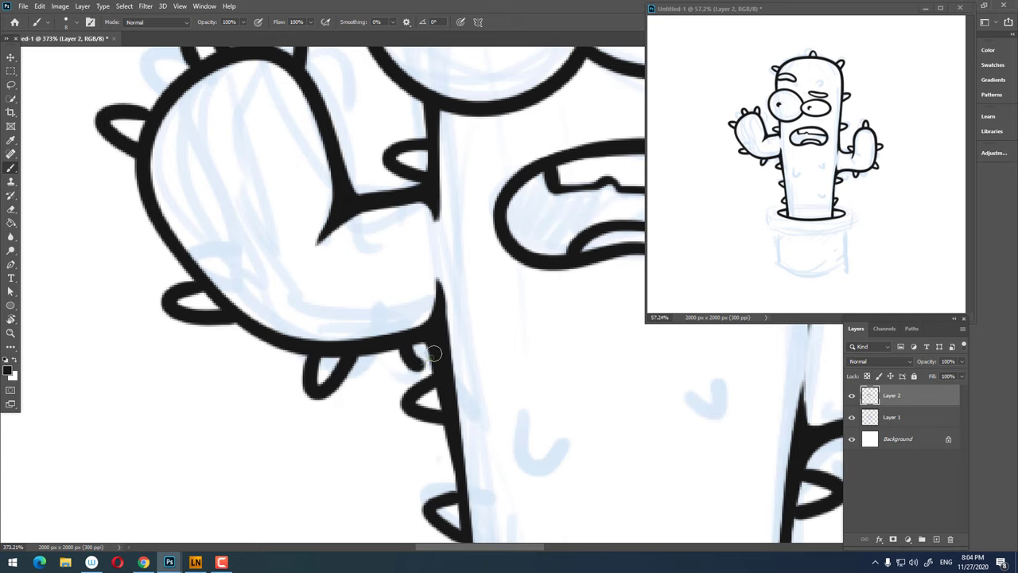
key(z)
scroll(397, 334, down, 3)
scroll(374, 326, down, 2)
scroll(365, 321, down, 1)
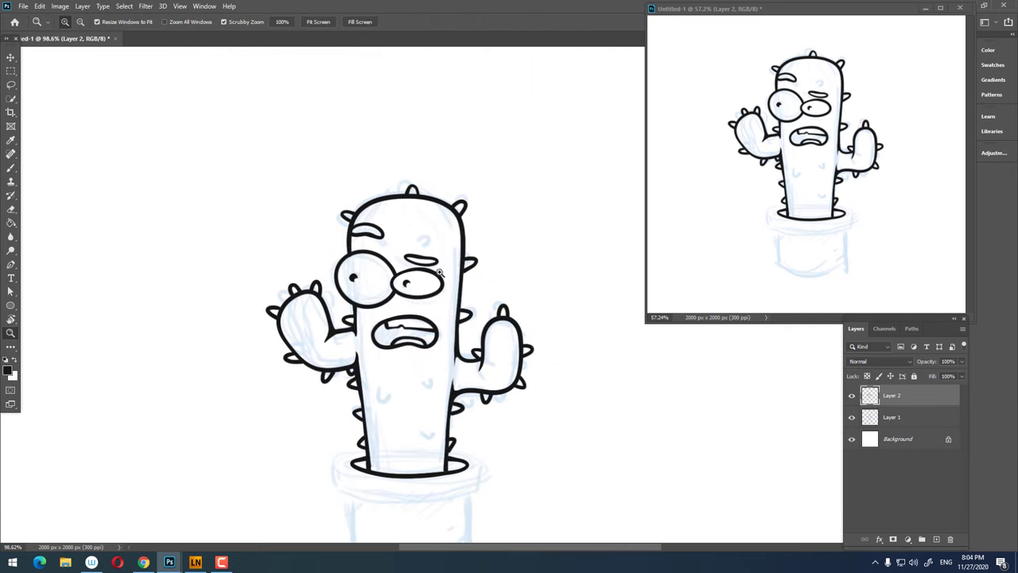
scroll(429, 221, up, 5)
- Ink a small curved mark above the right eye, undoing and redrawing it once
key(b)
drag(379, 261, 438, 276)
key(z)
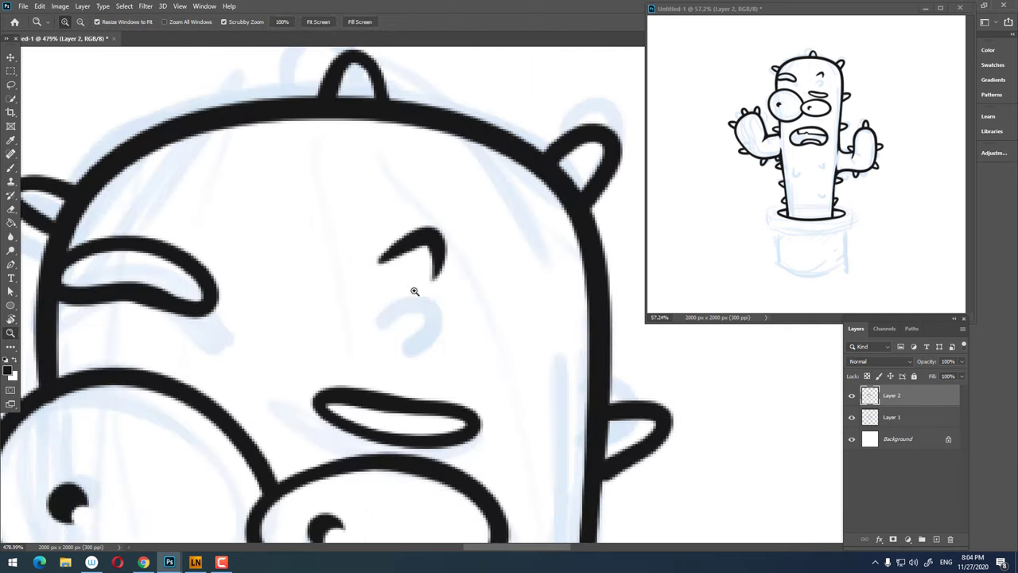
scroll(414, 291, down, 5)
scroll(424, 238, up, 5)
key(b)
key(ctrl+z)
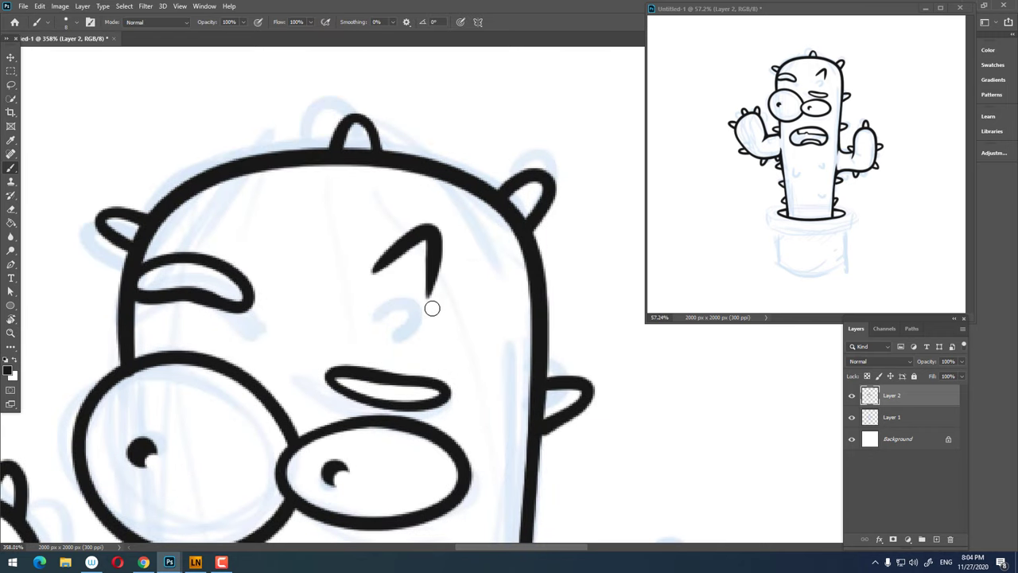
key(z)
scroll(432, 309, down, 4)
scroll(446, 270, up, 6)
key(ctrl+z)
key(b)
drag(447, 277, 509, 298)
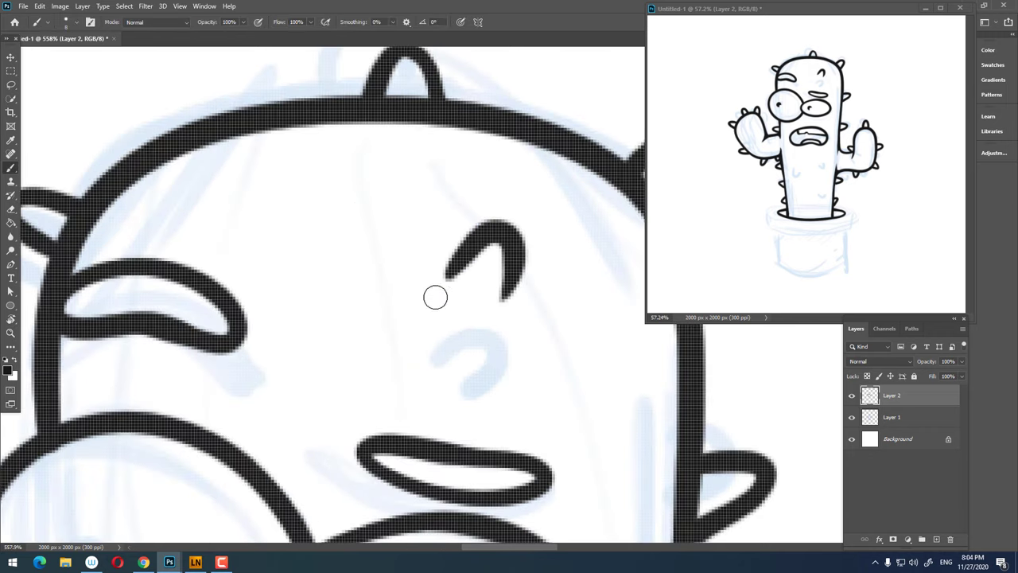
scroll(308, 211, down, 4)
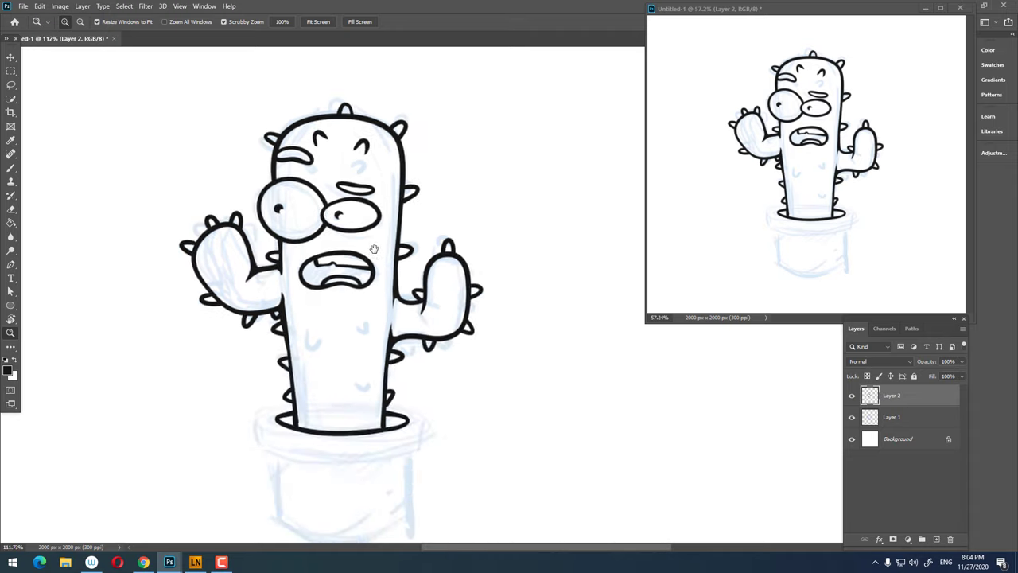
scroll(299, 267, up, 6)
- Ink a curved line under the right eye and a check-mark texture on the body
drag(154, 203, 432, 188)
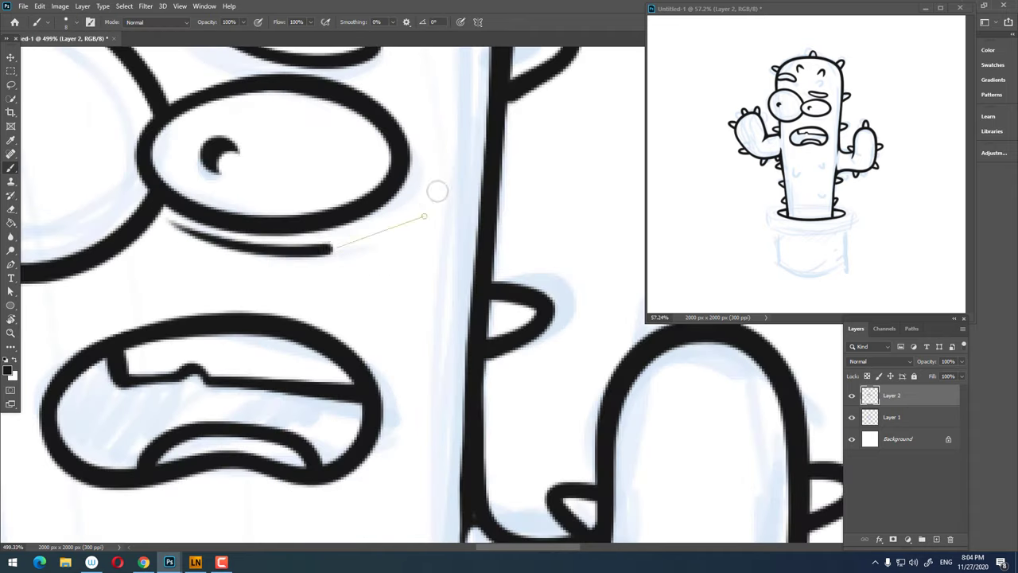
scroll(432, 188, down, 4)
scroll(405, 273, up, 3)
scroll(405, 273, up, 2)
scroll(405, 273, down, 3)
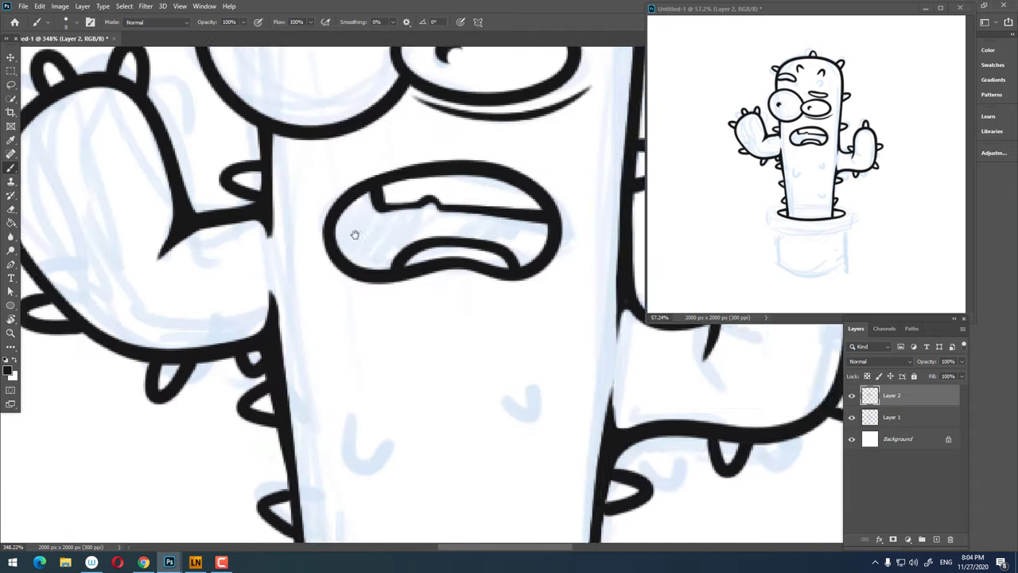
drag(362, 281, 367, 254)
scroll(359, 227, down, 2)
scroll(359, 228, down, 1)
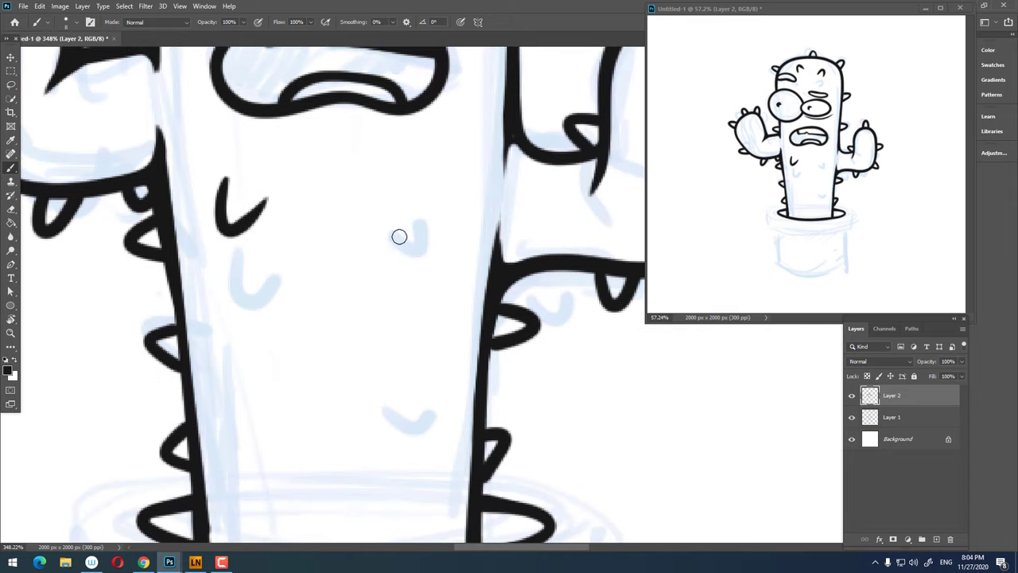
scroll(423, 339, down, 2)
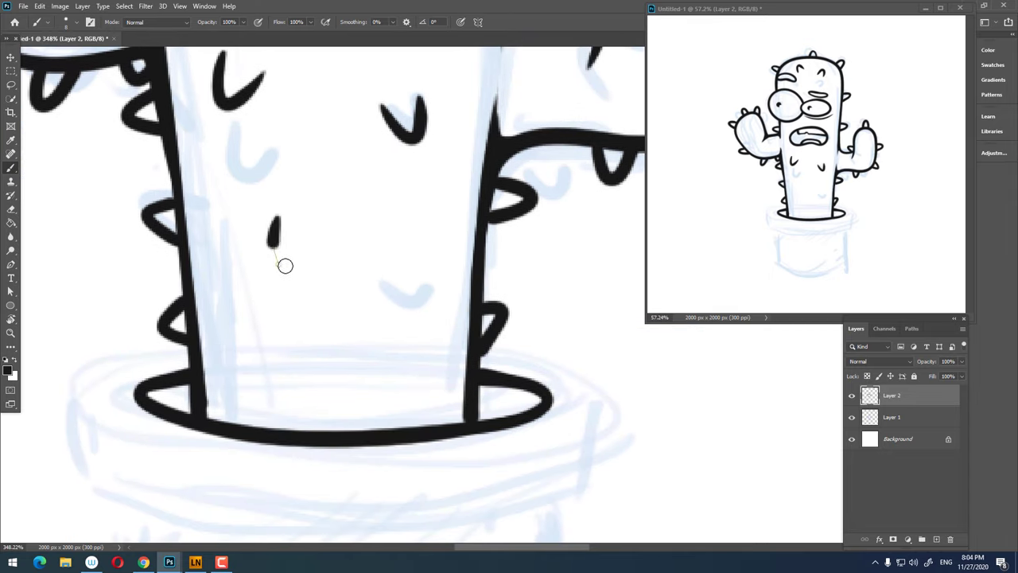
- Zoom in and ink curved texture marks on the left and right arms
key(z)
mouse_move(420, 338)
mouse_down()
mouse_move(437, 292)
mouse_move(342, 322)
mouse_move(414, 311)
mouse_up()
key(b)
drag(240, 239, 254, 194)
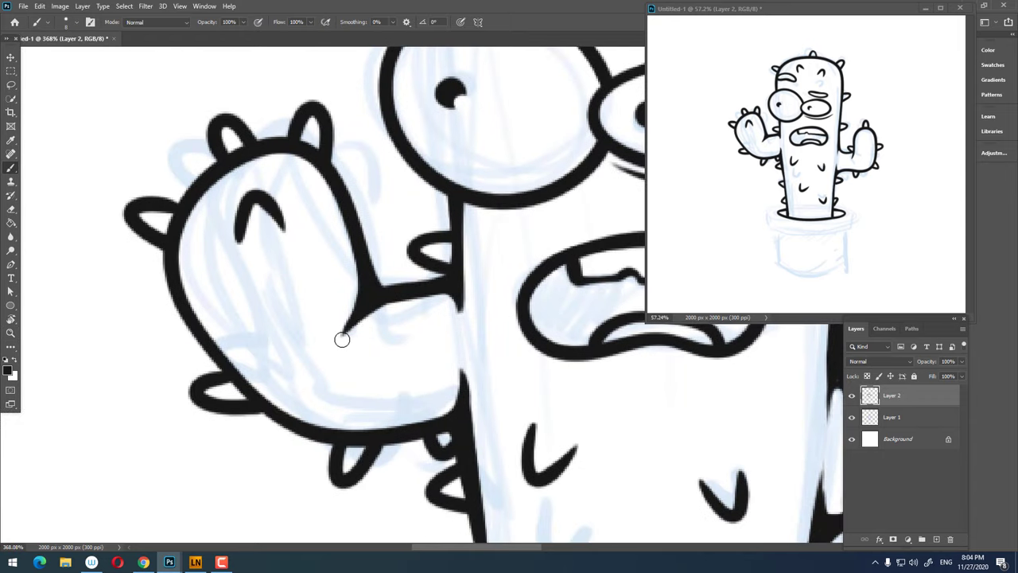
key(z)
drag(296, 313, 238, 314)
mouse_move(470, 291)
mouse_down()
mouse_move(357, 291)
mouse_move(422, 283)
mouse_up()
key(b)
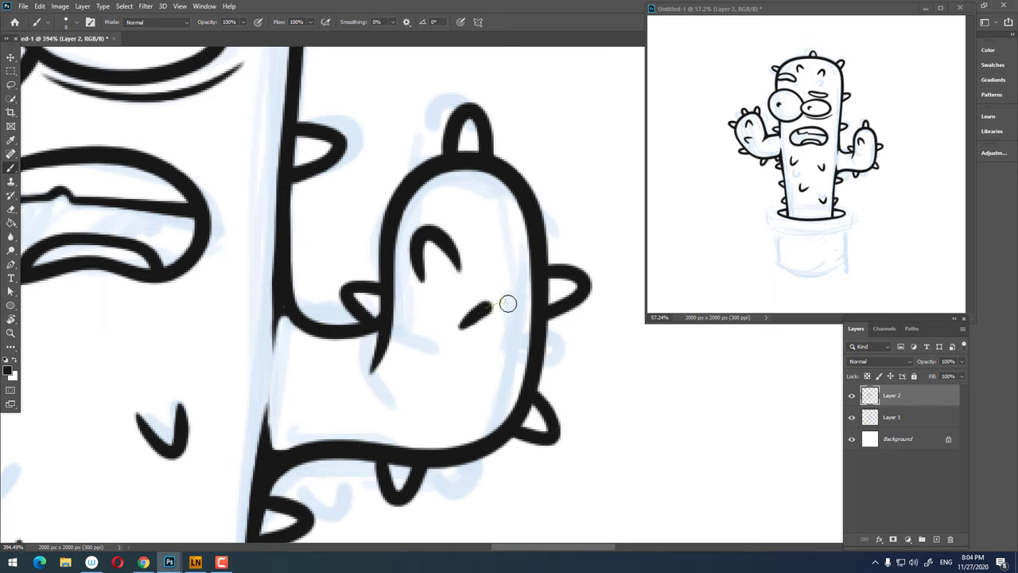
key(z)
drag(511, 329, 369, 339)
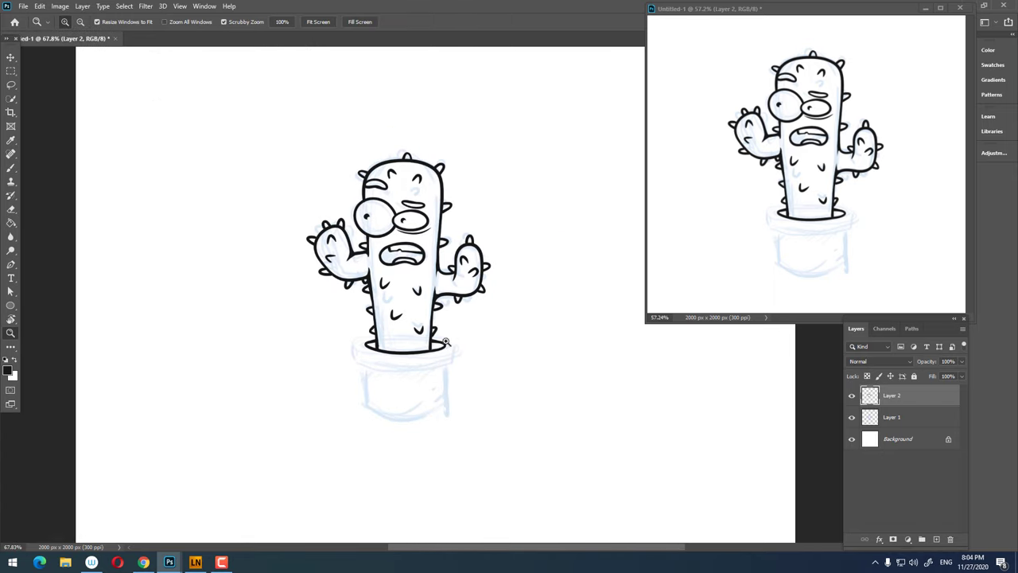
- Ink the outer rim ellipse around the pot's left, bottom and right, after several retries
scroll(369, 340, up, 10)
key(b)
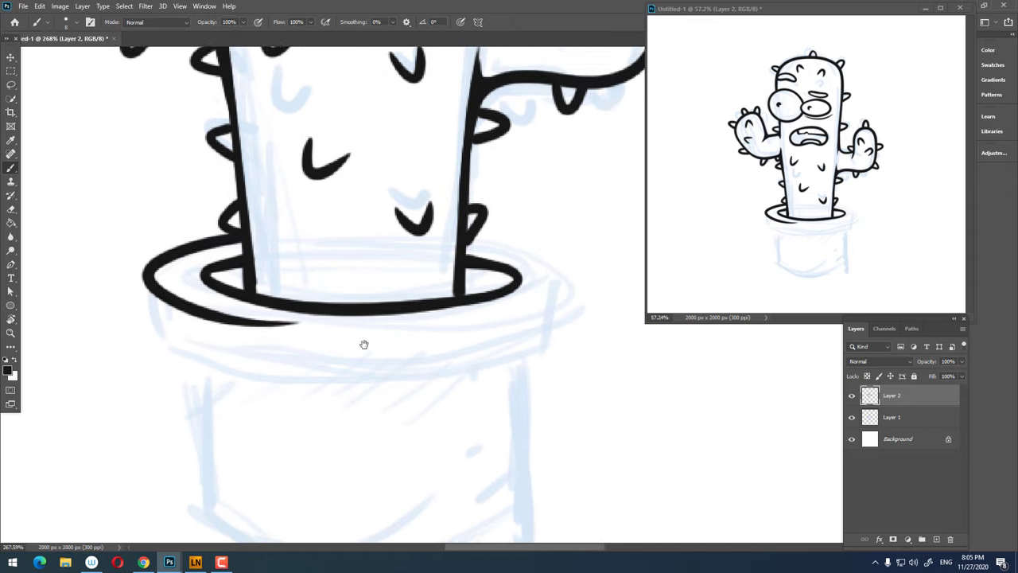
mouse_move(363, 345)
mouse_down()
mouse_move(220, 251)
mouse_move(243, 324)
mouse_move(352, 336)
mouse_up()
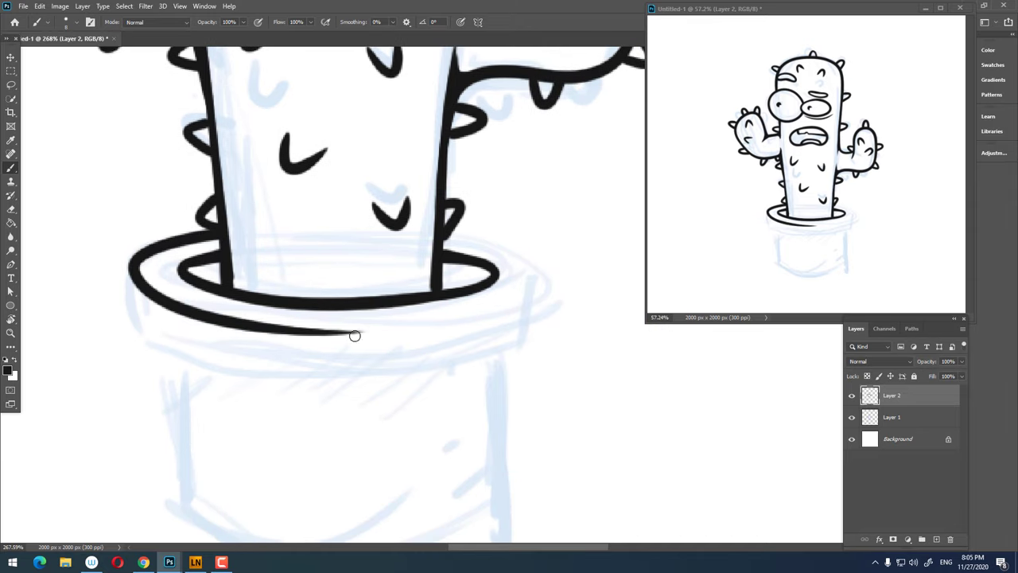
key(ctrl+z)
mouse_move(226, 242)
mouse_down()
mouse_move(122, 268)
mouse_move(504, 302)
mouse_up()
key(ctrl+z)
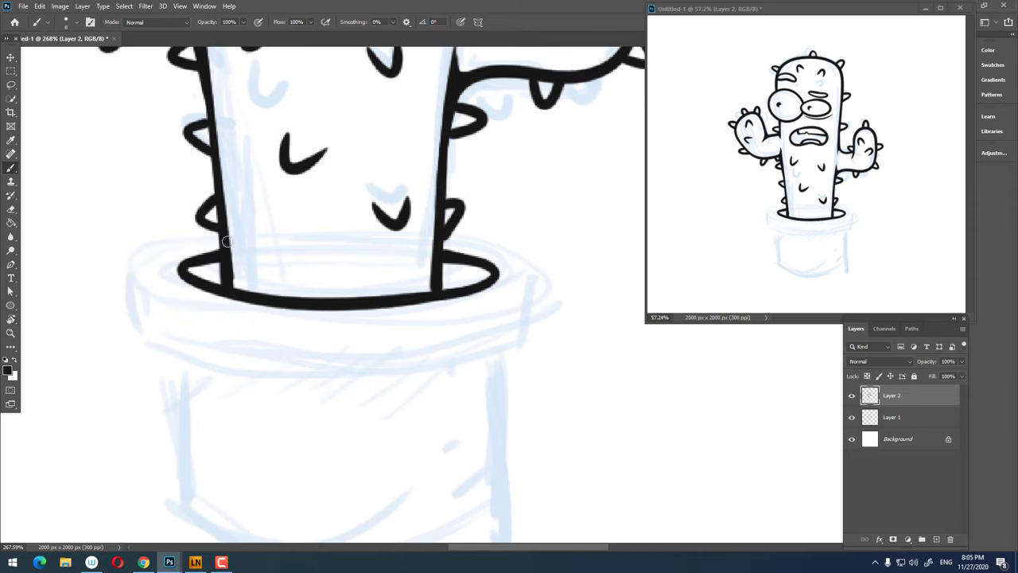
mouse_move(149, 240)
mouse_down()
mouse_move(313, 325)
mouse_move(350, 328)
mouse_up()
key(ctrl+z)
mouse_move(223, 235)
mouse_down()
mouse_move(250, 299)
mouse_move(373, 318)
mouse_up()
key(ctrl+z)
mouse_move(223, 236)
mouse_down()
mouse_move(170, 302)
mouse_move(359, 319)
mouse_up()
drag(543, 282, 465, 239)
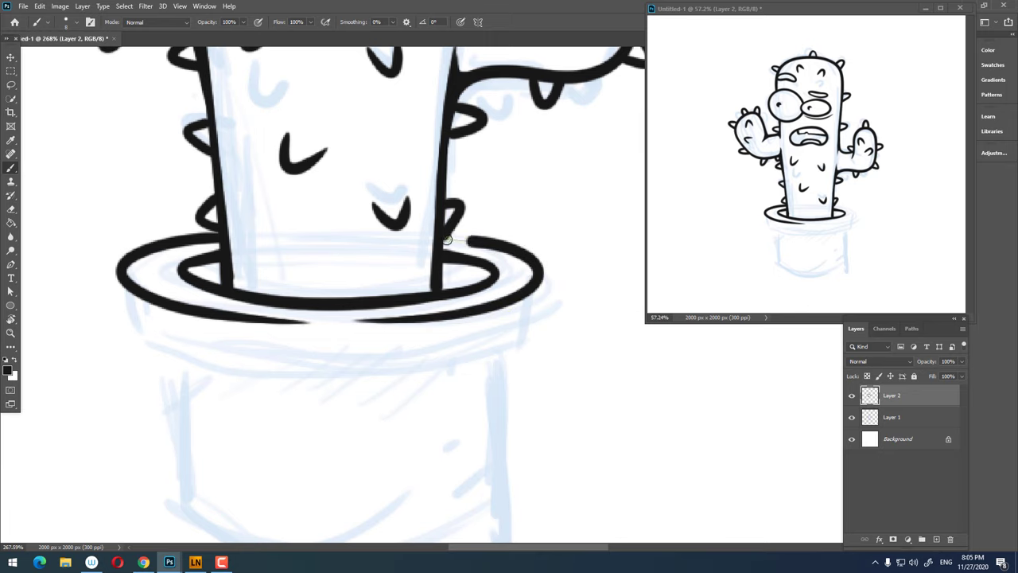
- Zoom in on the rim and ink its left side
key(z)
mouse_move(509, 283)
mouse_down()
mouse_move(487, 283)
mouse_move(509, 220)
mouse_move(482, 283)
mouse_move(457, 297)
mouse_move(182, 228)
mouse_move(208, 229)
mouse_up()
key(b)
key(z)
key(b)
drag(156, 208, 167, 306)
key(z)
mouse_move(270, 336)
mouse_down()
mouse_move(246, 336)
mouse_move(278, 335)
mouse_up()
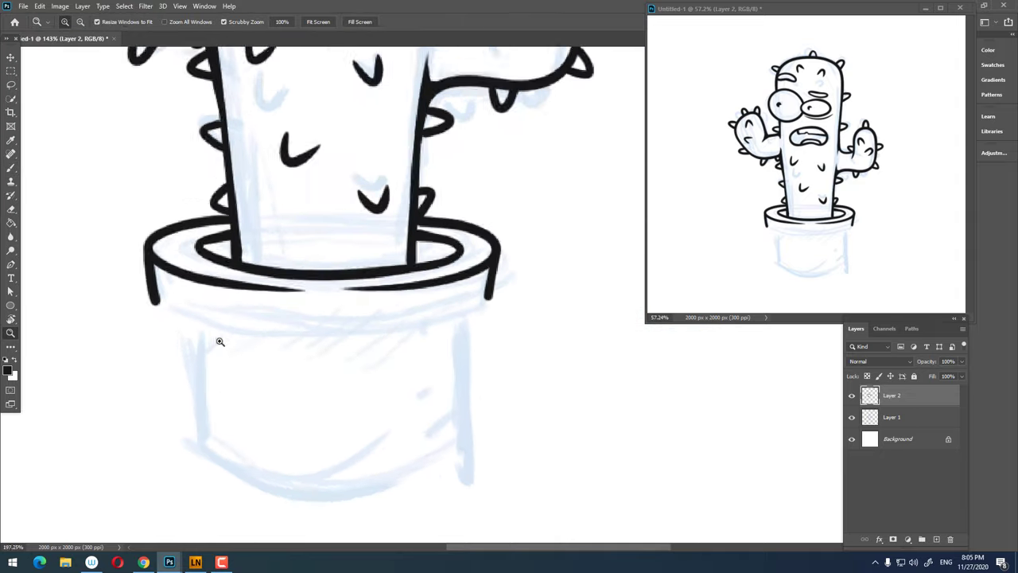
key(b)
- Ink the rim's bottom edge across the pot, redrawing it until it sits right
drag(166, 304, 557, 300)
key(ctrl+z)
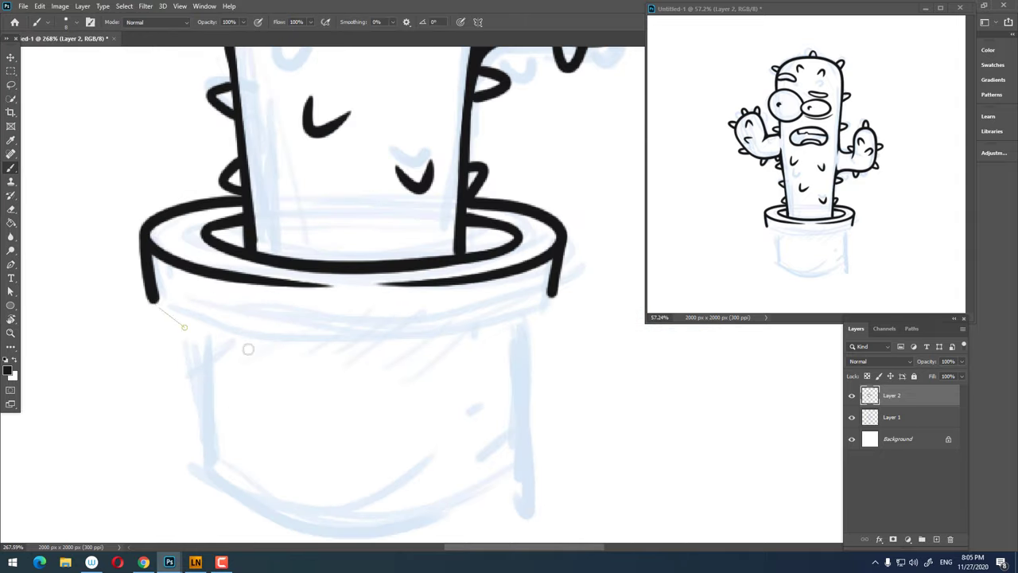
mouse_move(159, 307)
mouse_down()
mouse_move(595, 302)
mouse_move(400, 363)
mouse_up()
key(ctrl+z)
key(z)
key(e)
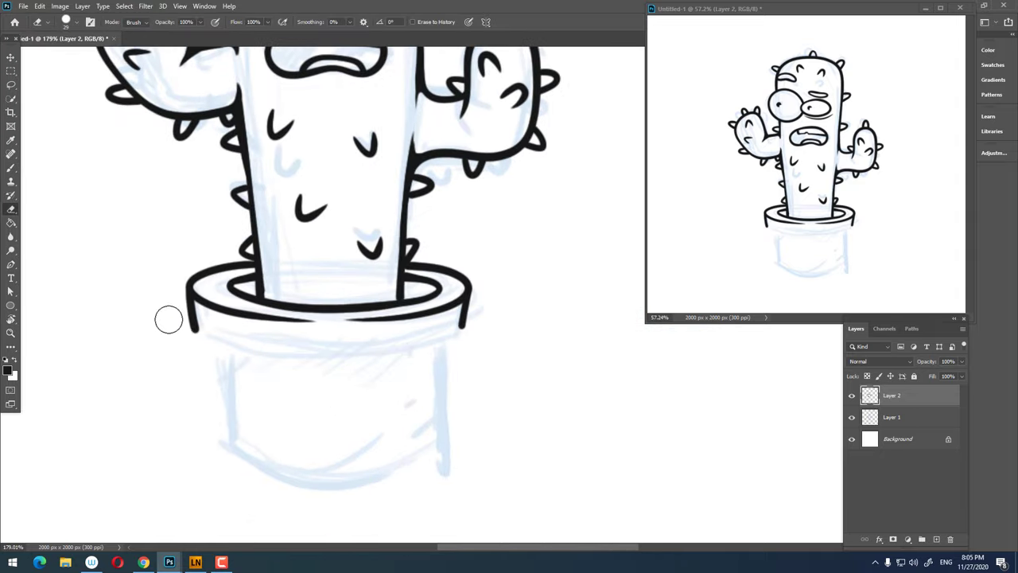
drag(284, 359, 310, 359)
key(b)
drag(247, 355, 515, 338)
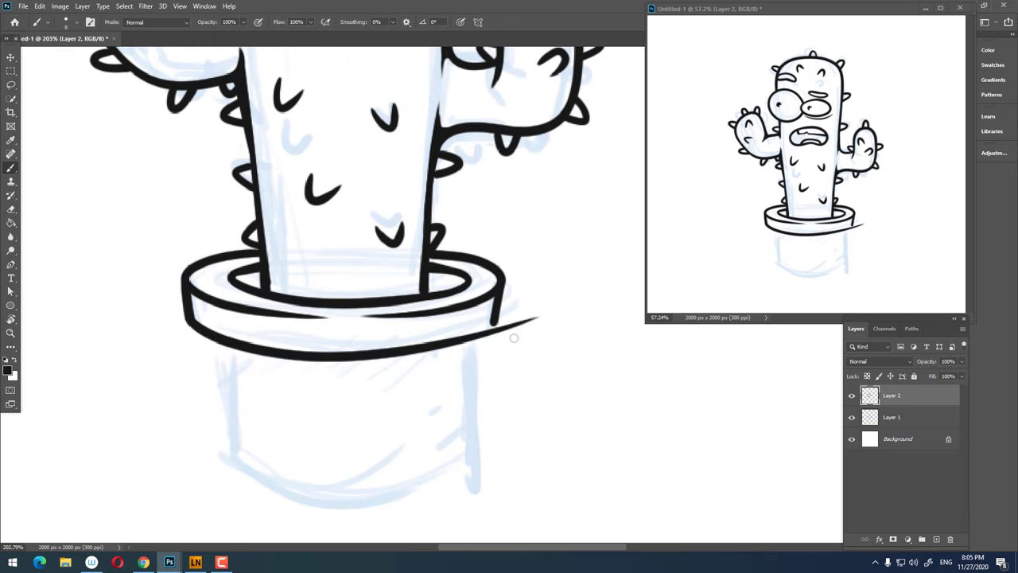
key(ctrl+z)
drag(189, 317, 533, 310)
key(ctrl+z)
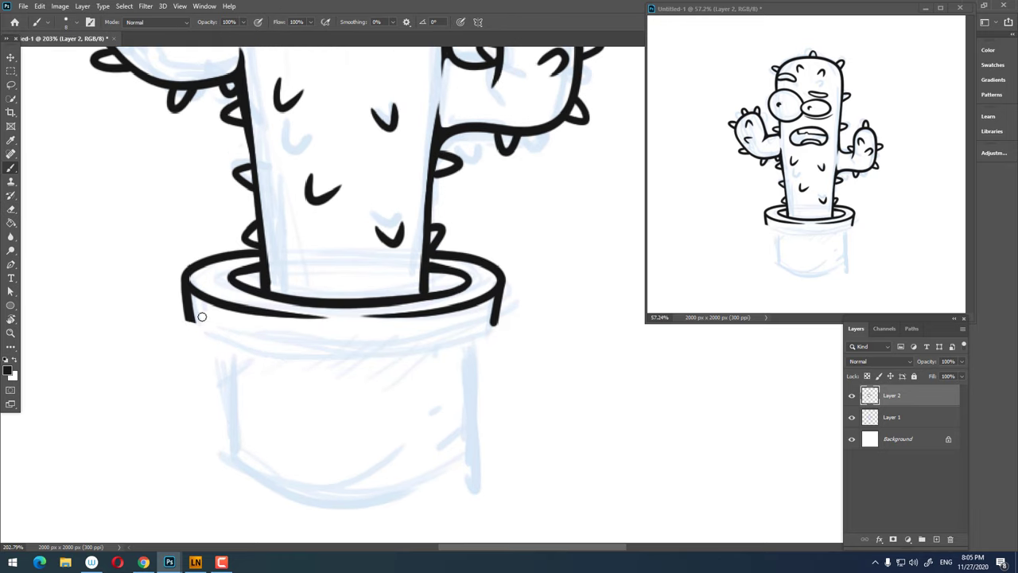
mouse_move(187, 319)
mouse_down()
mouse_move(529, 311)
mouse_move(491, 243)
mouse_move(500, 272)
mouse_up()
- Erase the overhanging right tail of the rim line with the Eraser
key(e)
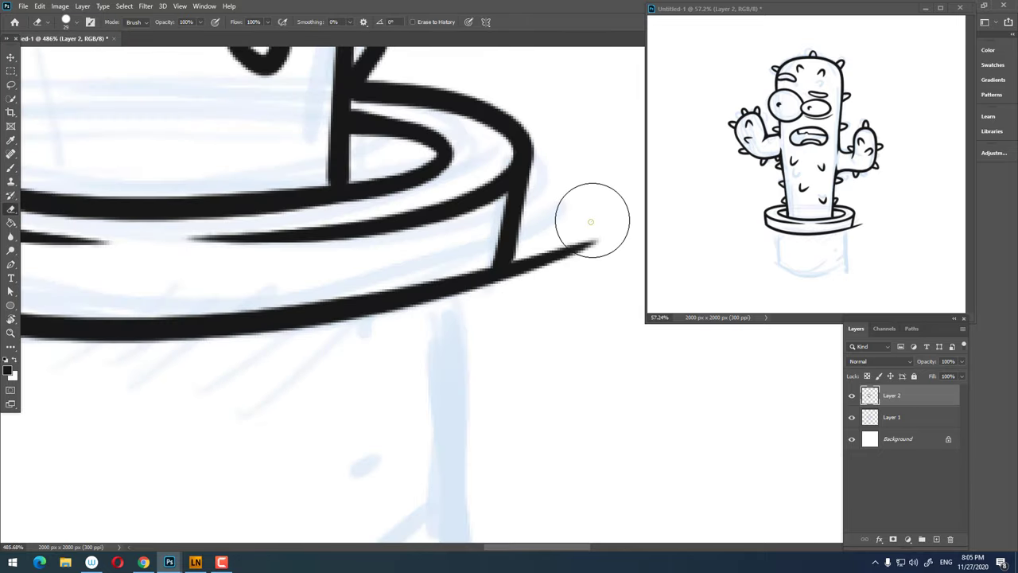
drag(588, 239, 525, 271)
scroll(541, 294, down, 5)
key(b)
scroll(448, 266, up, 2)
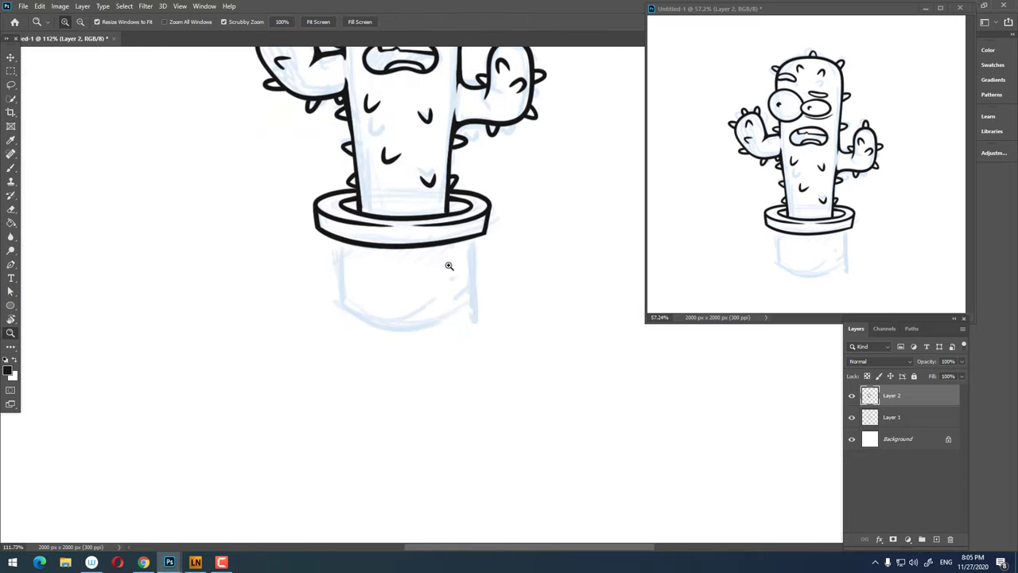
scroll(498, 225, up, 2)
- Draw the pot's straight right side line down from the rim
drag(500, 213, 493, 374)
key(ctrl+z)
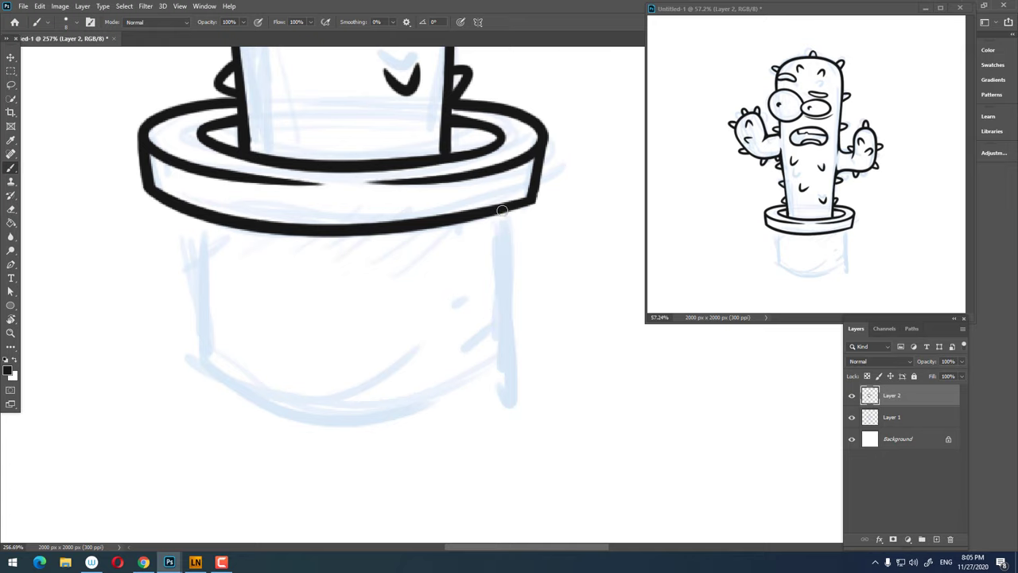
drag(500, 211, 493, 387)
key(z)
scroll(529, 282, down, 2)
key(ctrl+z)
key(b)
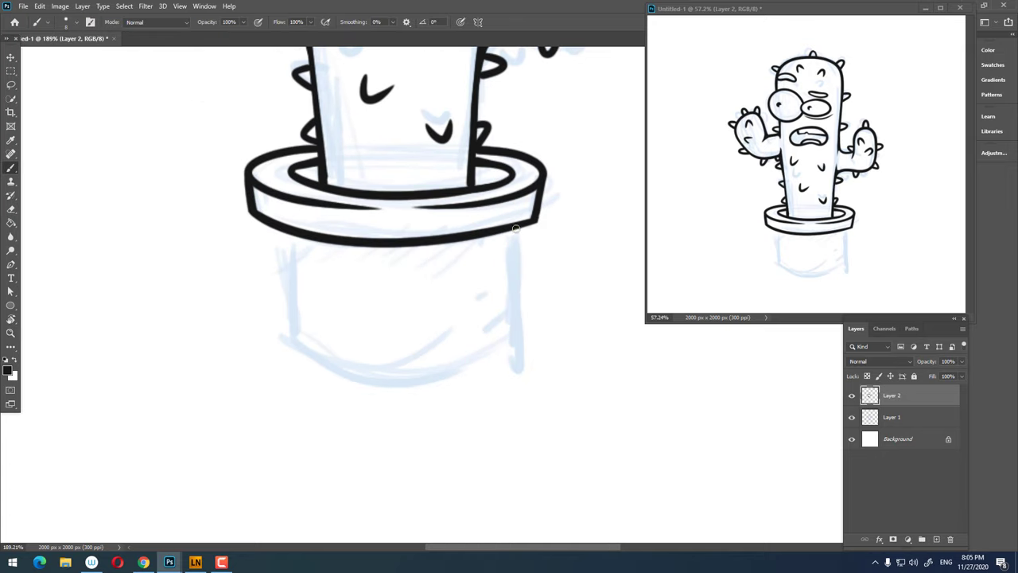
shift+click(508, 348)
scroll(313, 266, up, 2)
- Draw the pot's left side down from the rim and try a bottom curve, undoing it
drag(262, 208, 275, 398)
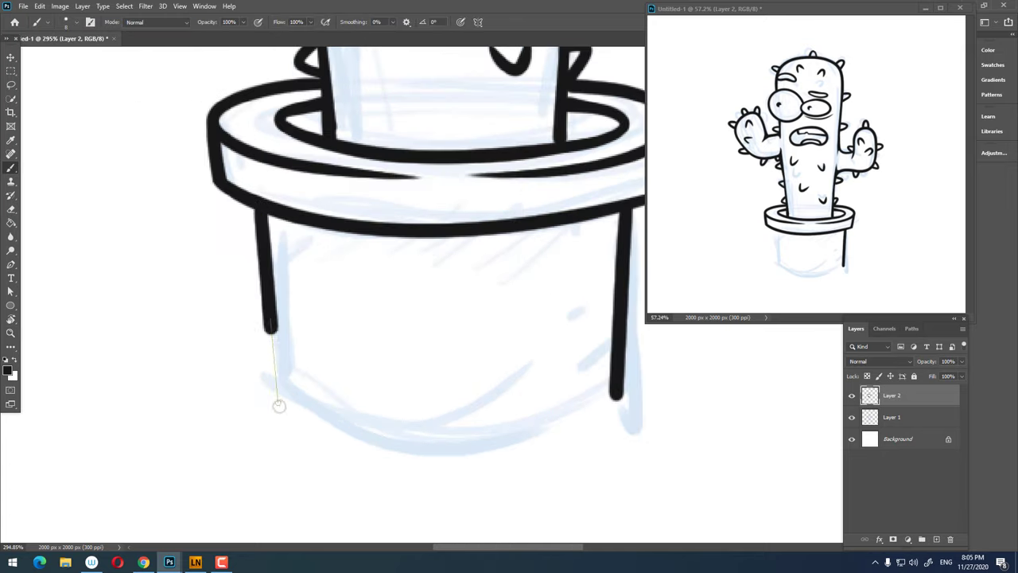
key(z)
scroll(304, 357, down, 2)
scroll(286, 374, up, 2)
key(b)
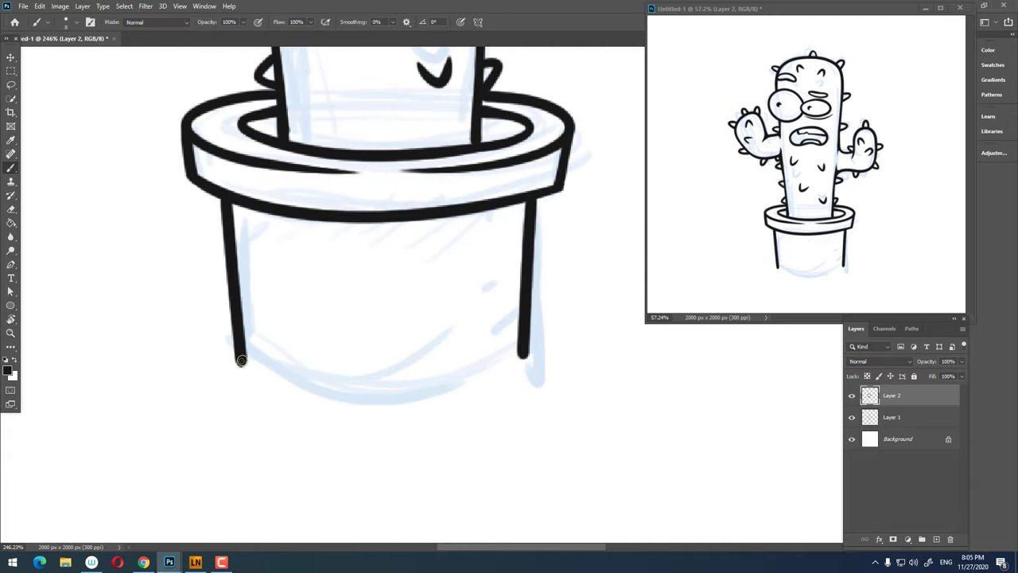
mouse_move(241, 360)
mouse_down()
mouse_move(443, 409)
mouse_move(509, 362)
mouse_up()
key(z)
scroll(491, 411, down, 3)
key(ctrl+z)
scroll(448, 382, up, 3)
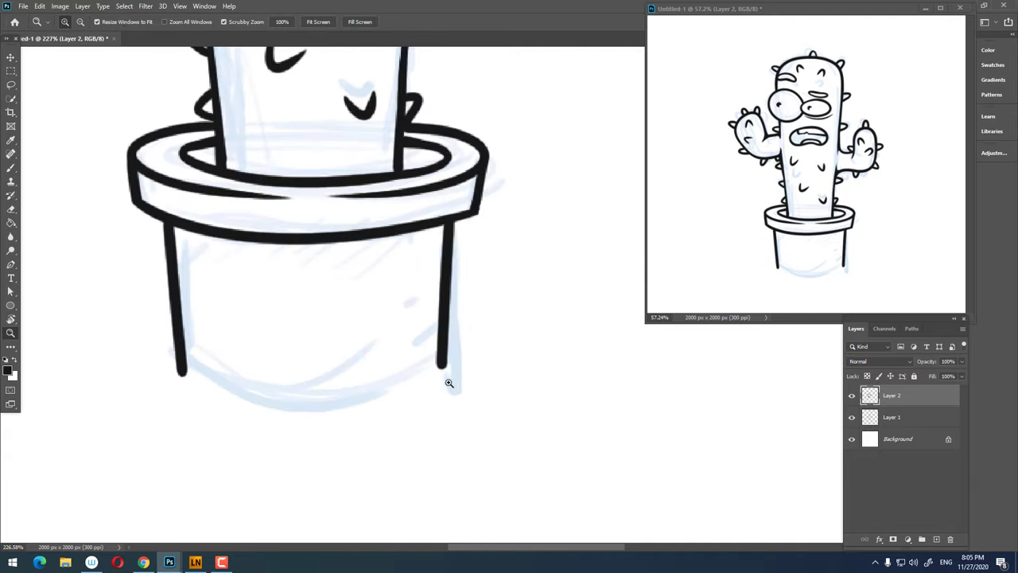
key(b)
- Extend the right side downward and draw the curved bottom joining both pot sides
drag(443, 340, 443, 388)
key(z)
scroll(399, 381, up, 2)
key(b)
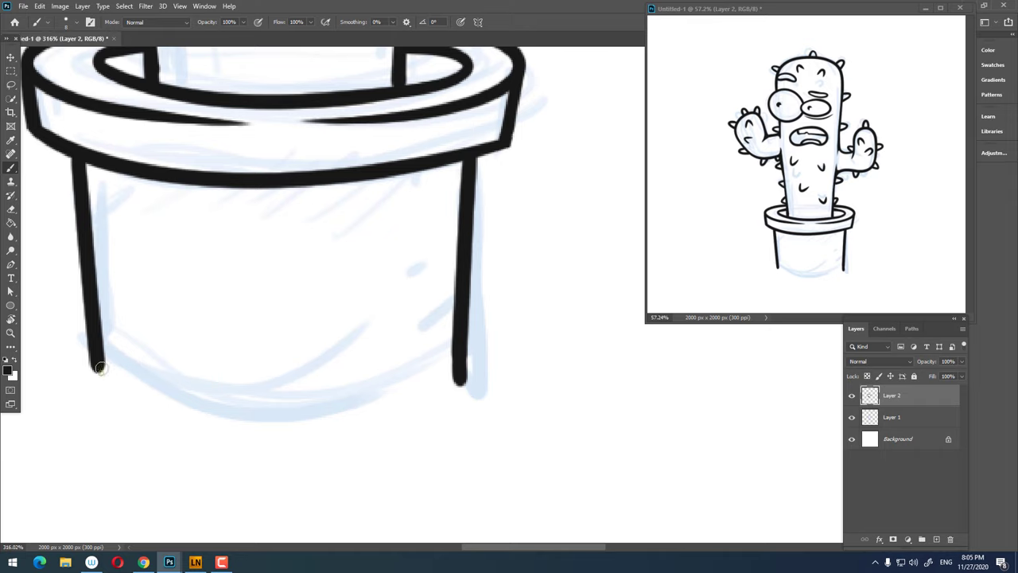
drag(99, 368, 460, 384)
mouse_move(100, 367)
mouse_down()
mouse_move(393, 421)
mouse_move(459, 383)
mouse_up()
key(z)
scroll(390, 422, down, 3)
scroll(434, 357, down, 2)
scroll(496, 404, up, 4)
scroll(496, 404, up, 3)
key(b)
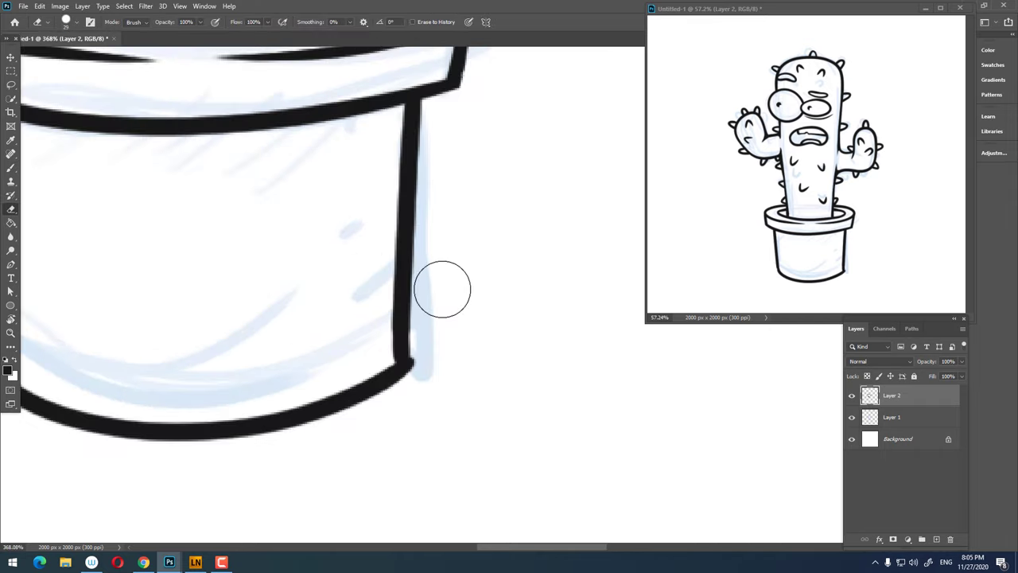
scroll(432, 418, up, 2)
- Clean up the ink at the pot's lower-right corner
drag(392, 360, 393, 370)
key(z)
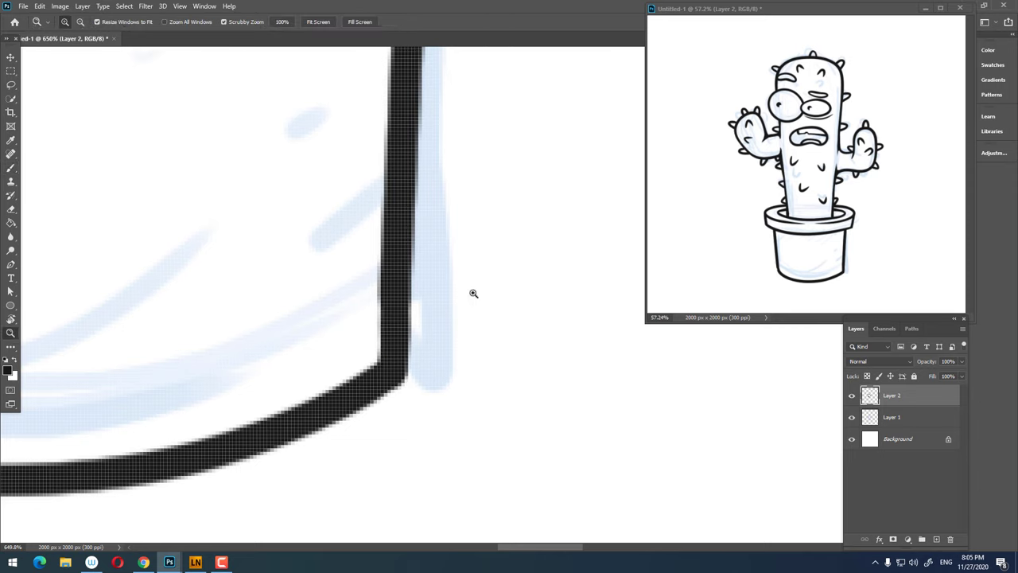
scroll(472, 291, down, 5)
scroll(482, 379, down, 2)
scroll(520, 350, down, 1)
- Fill the pot's opening around the cactus with solid black ink
scroll(488, 350, up, 3)
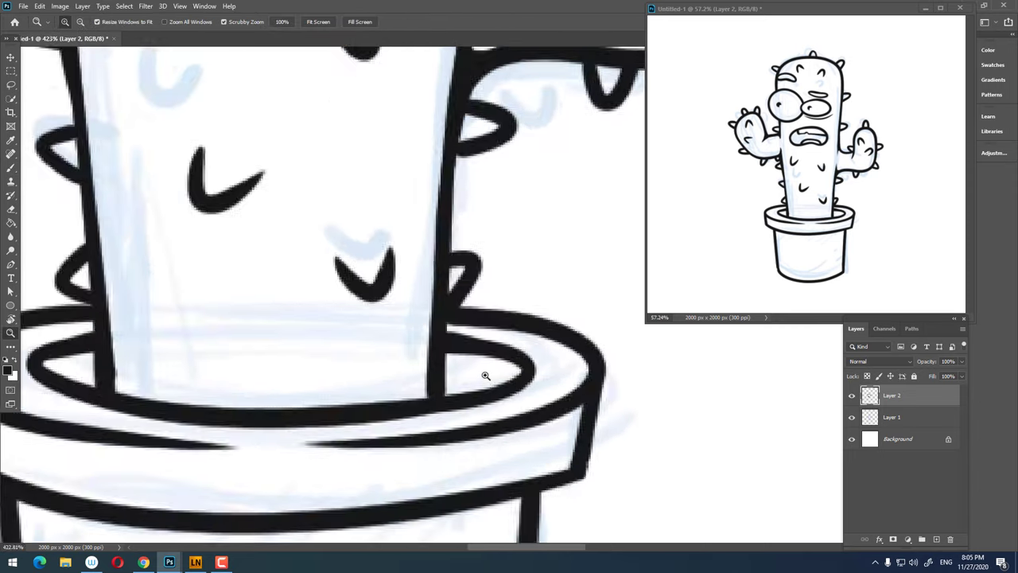
scroll(483, 375, up, 2)
key(b)
mouse_move(439, 329)
mouse_down()
mouse_move(469, 380)
mouse_move(454, 352)
mouse_move(506, 355)
mouse_up()
drag(421, 290, 342, 427)
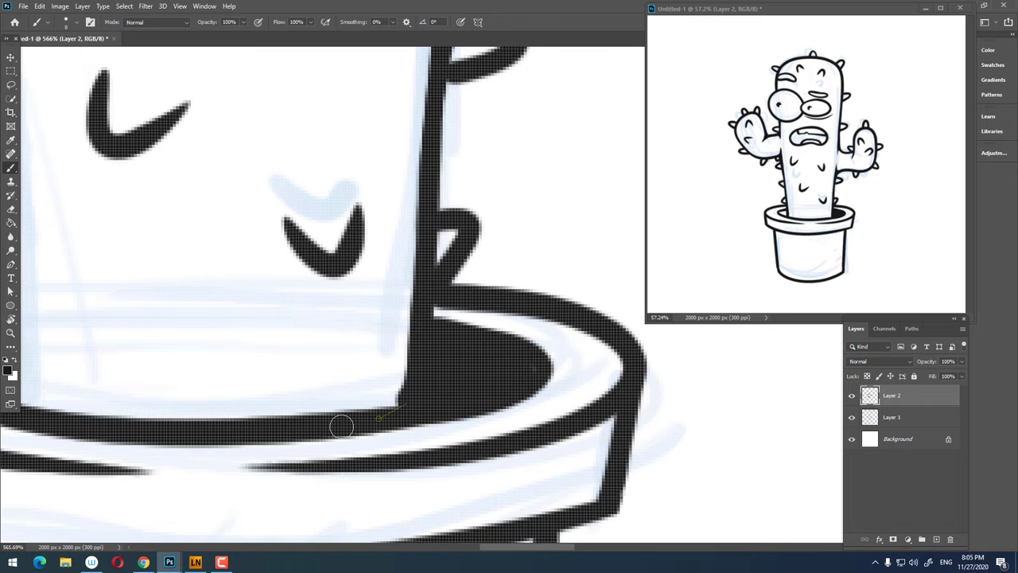
scroll(521, 354, down, 5)
scroll(438, 318, up, 4)
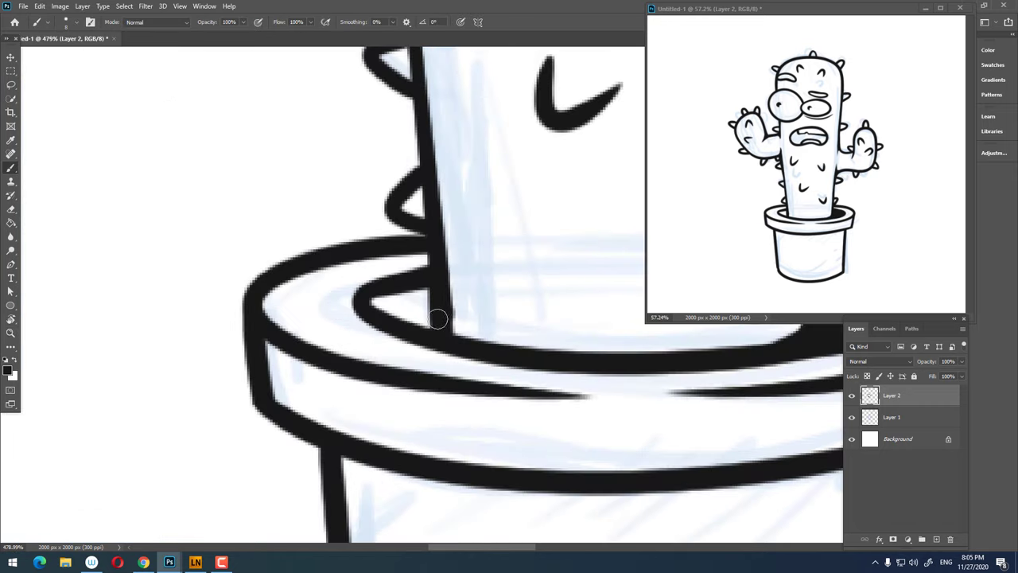
drag(414, 316, 430, 286)
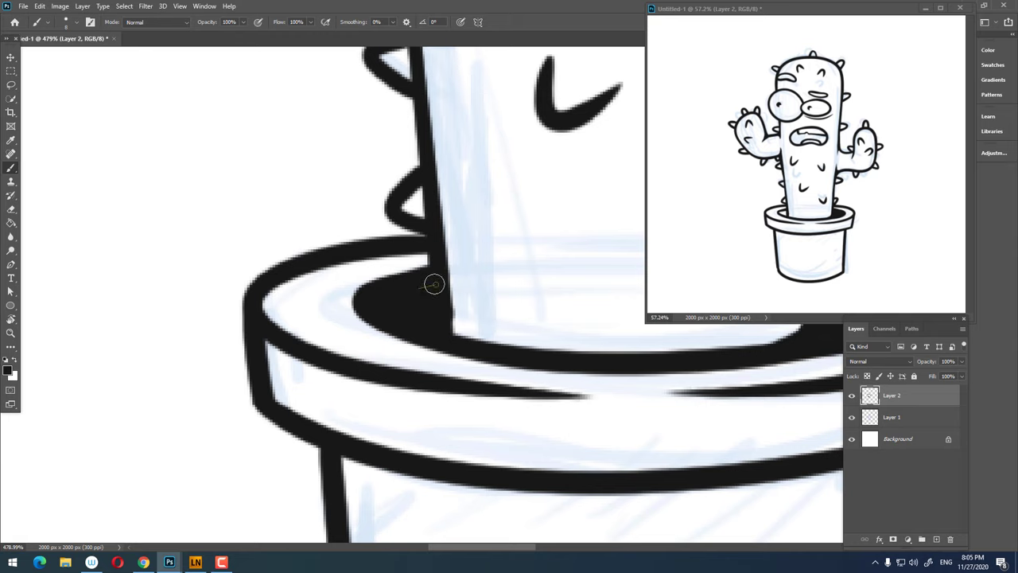
- Add a small speckle dash on the pot's right side
scroll(433, 284, down, 2)
scroll(438, 284, down, 3)
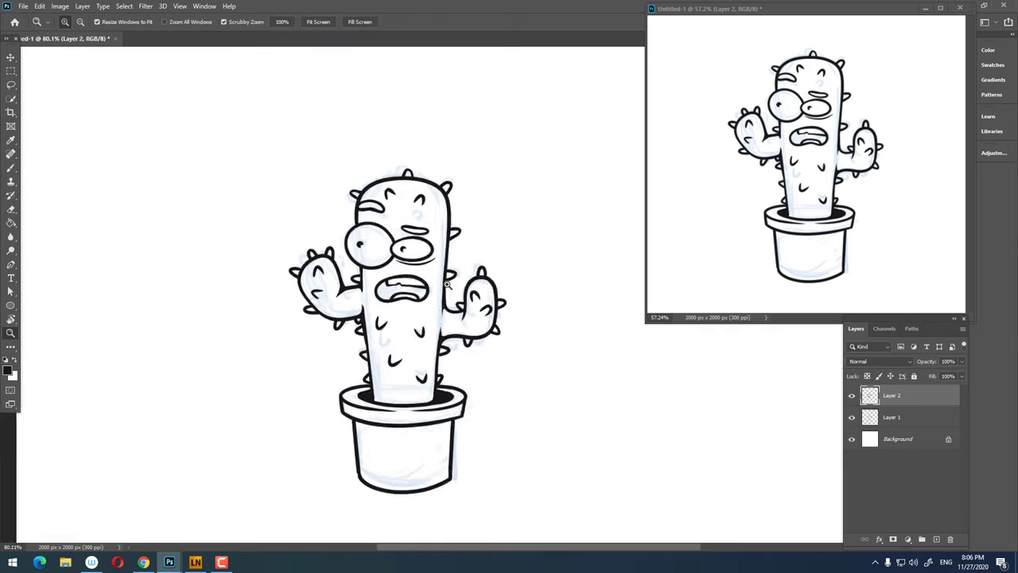
scroll(448, 284, up, 2)
scroll(477, 262, down, 2)
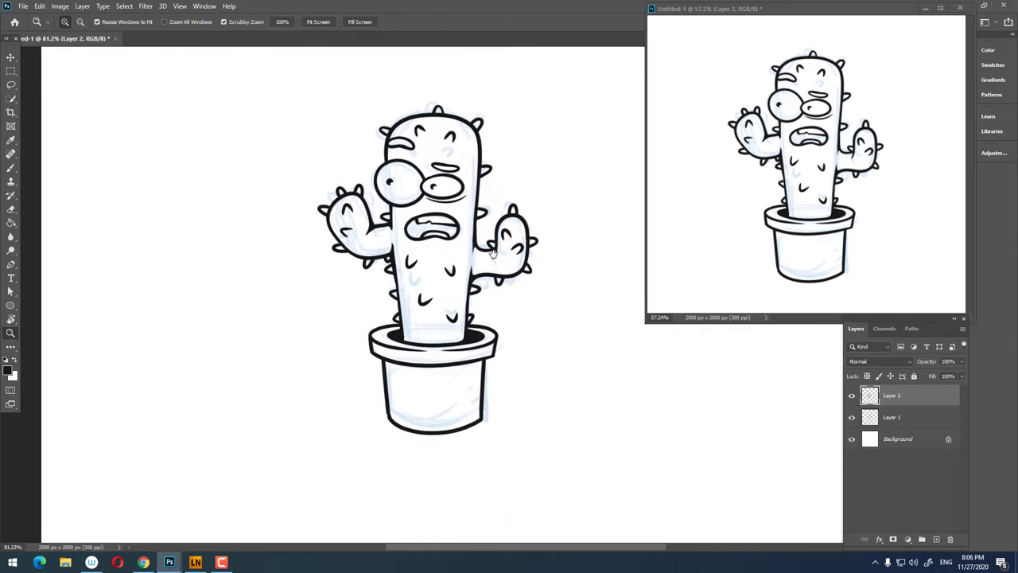
drag(493, 253, 483, 262)
scroll(471, 419, up, 5)
key(b)
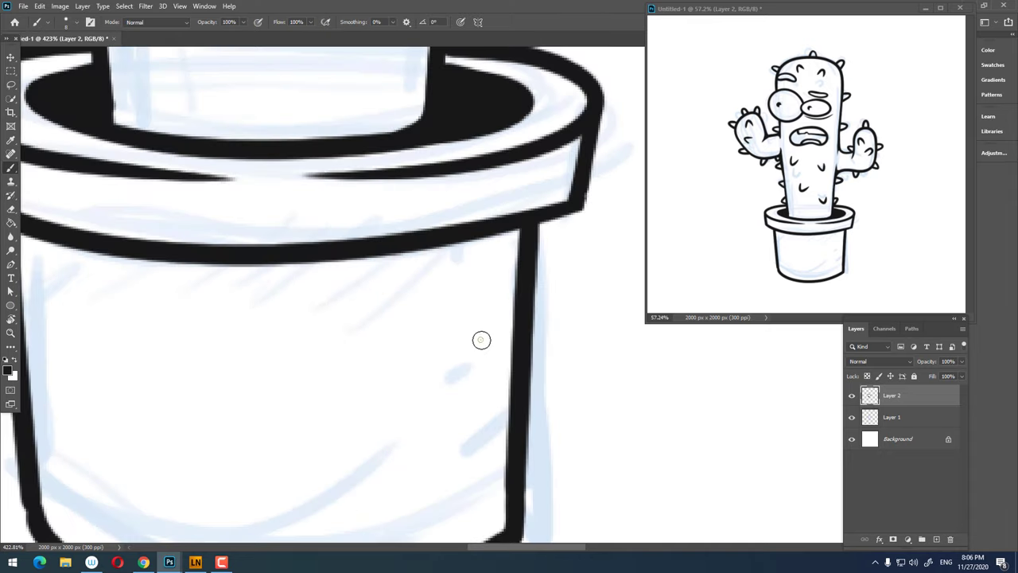
drag(482, 368, 469, 390)
- Thicken the rim's right edge and blend both rim corners into the pot sides
key(z)
scroll(457, 413, down, 3)
scroll(454, 427, up, 1)
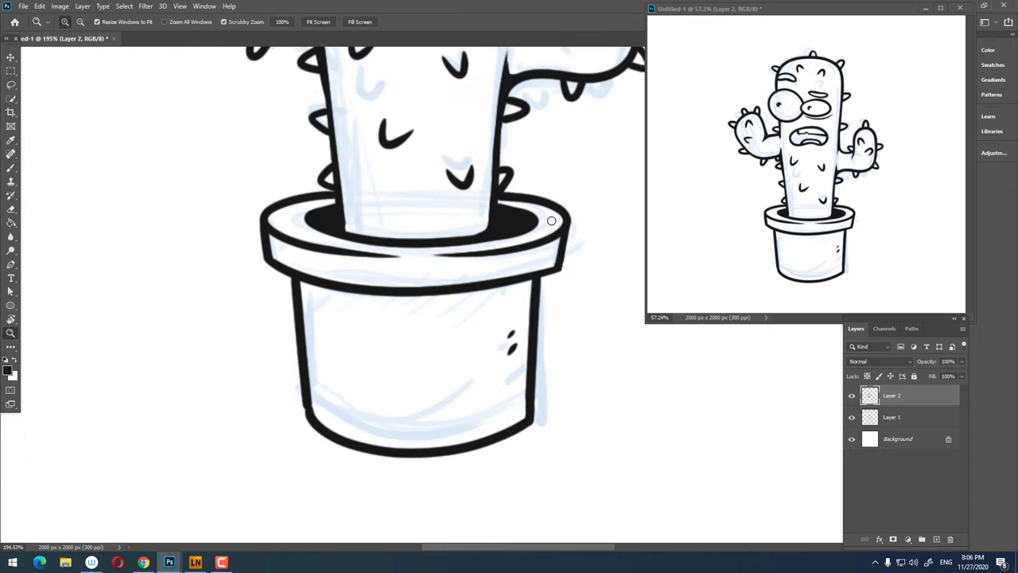
scroll(557, 271, up, 2)
key(b)
drag(568, 151, 534, 274)
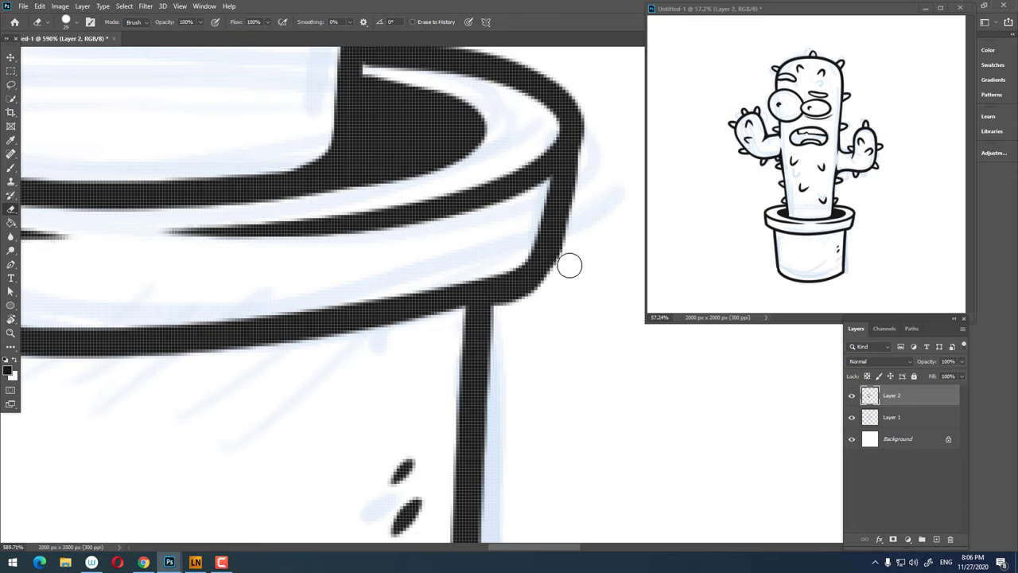
drag(521, 288, 477, 390)
scroll(477, 390, down, 3)
scroll(293, 221, up, 2)
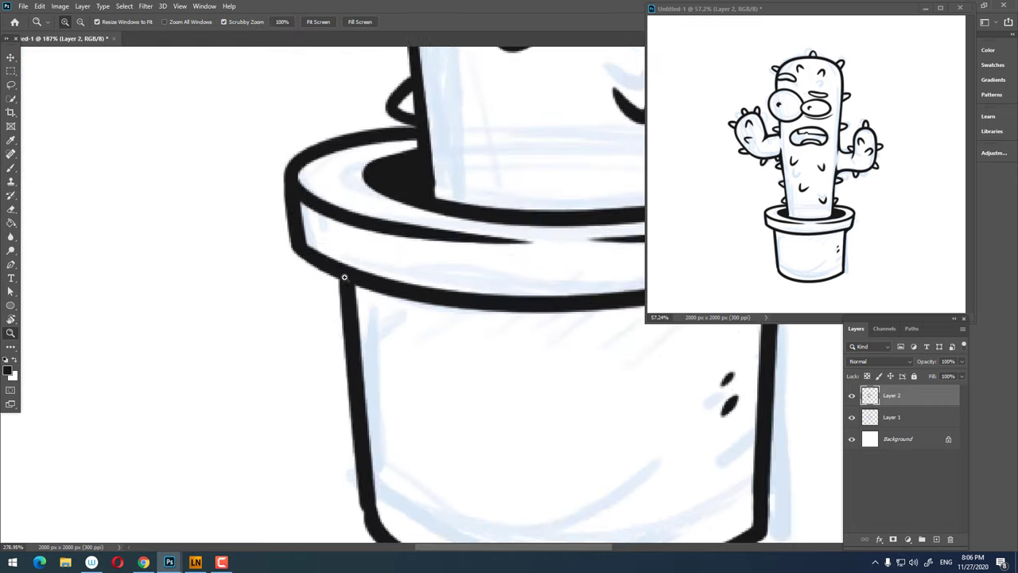
scroll(293, 221, up, 1)
drag(330, 275, 371, 421)
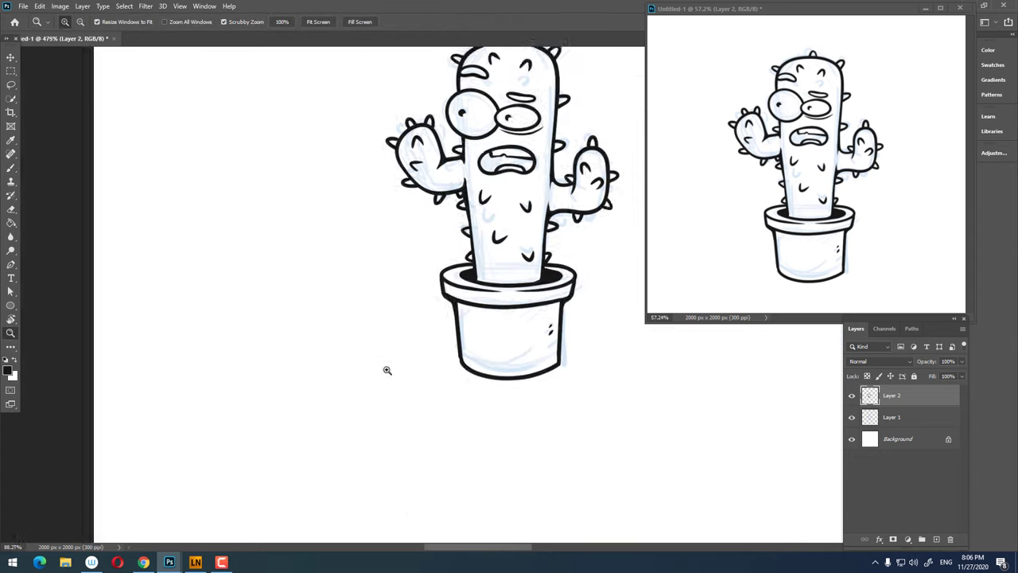
- Thicken the pot's left and right side outlines down to the bottom
scroll(386, 371, down, 3)
scroll(365, 320, up, 2)
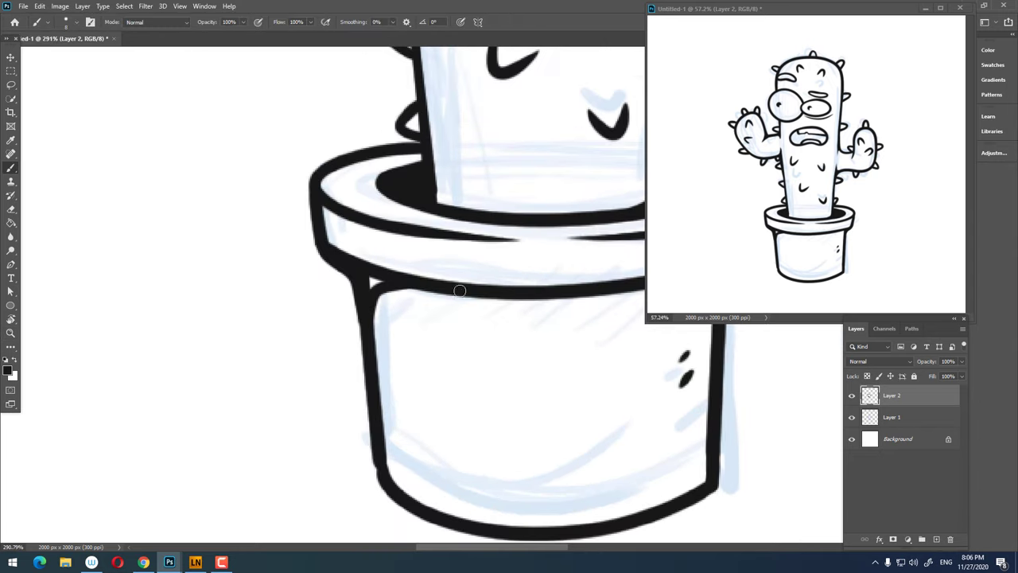
scroll(421, 279, up, 2)
shift+click(351, 344)
scroll(404, 359, down, 3)
scroll(404, 358, up, 2)
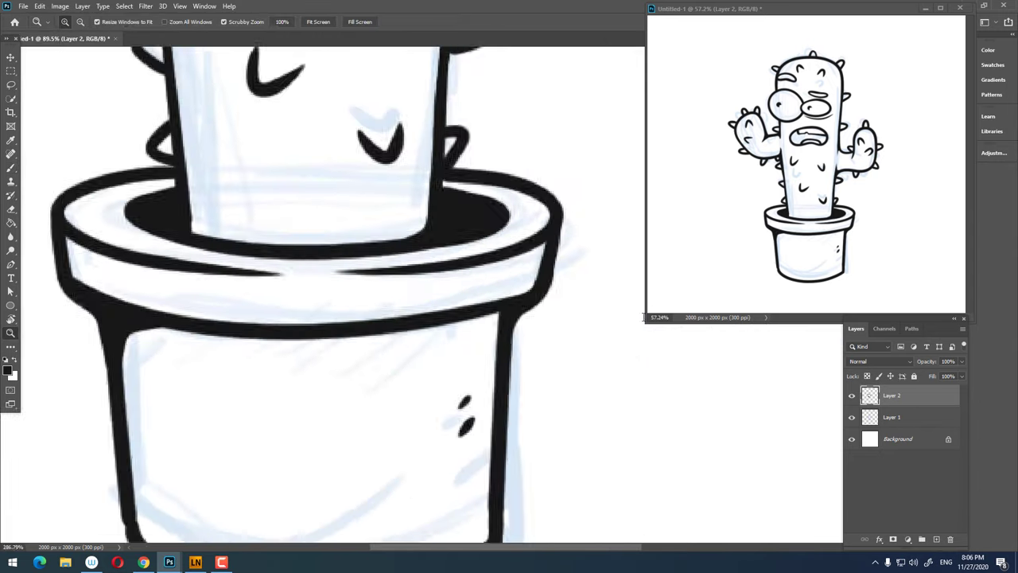
scroll(425, 311, up, 1)
mouse_move(467, 317)
mouse_down()
mouse_move(512, 413)
mouse_move(503, 518)
mouse_up()
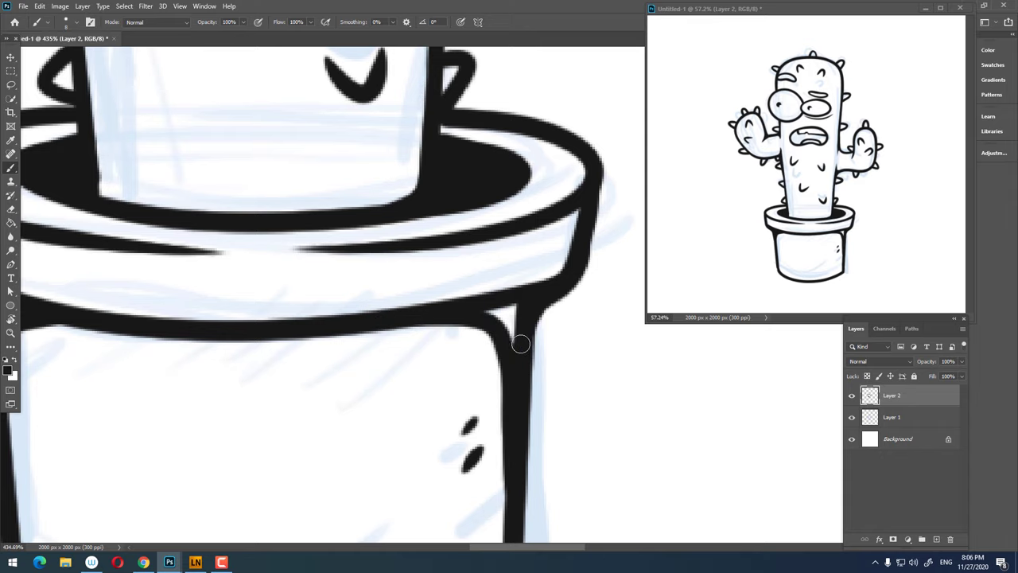
- Add two short shading strokes along the pot's bottom right
scroll(509, 339, down, 3)
scroll(517, 342, up, 1)
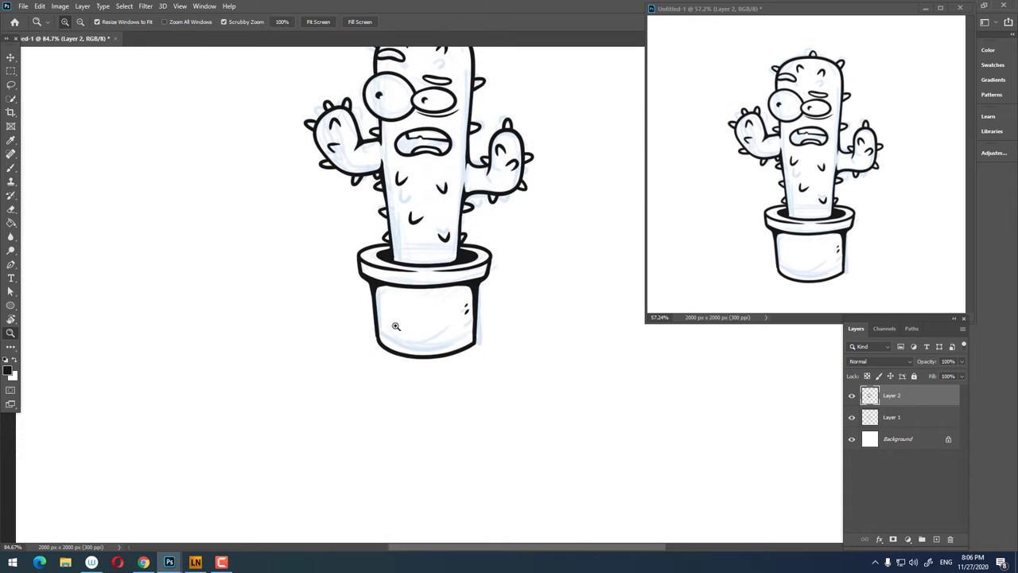
scroll(534, 342, up, 1)
scroll(490, 352, up, 1)
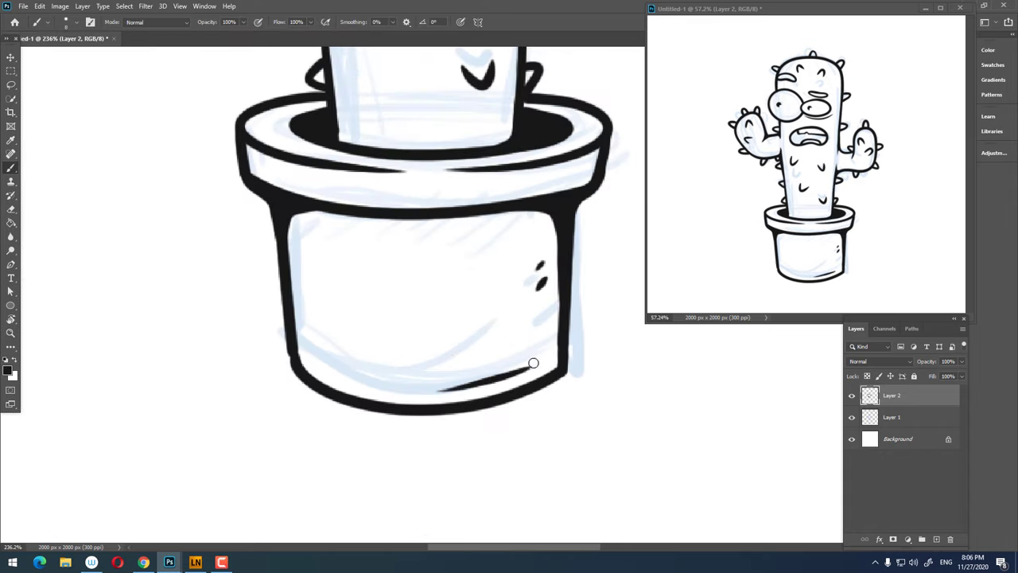
scroll(532, 363, up, 2)
key(z)
scroll(609, 338, up, 2)
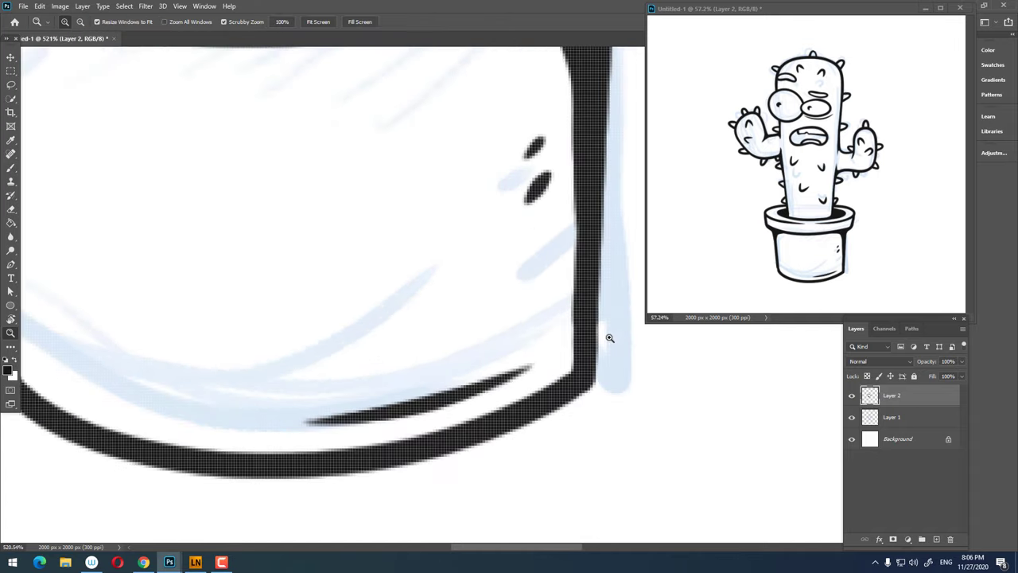
key(b)
drag(586, 319, 404, 455)
drag(454, 372, 549, 337)
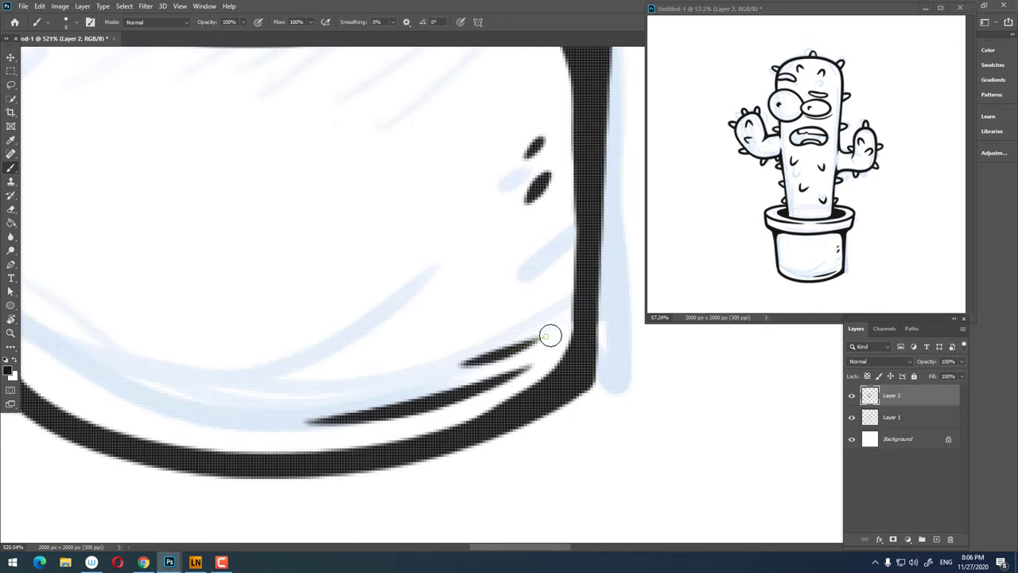
- Erase stray marks at the pot's lower-right corner
key(z)
scroll(517, 350, down, 3)
scroll(484, 358, up, 1)
scroll(484, 326, up, 1)
key(b)
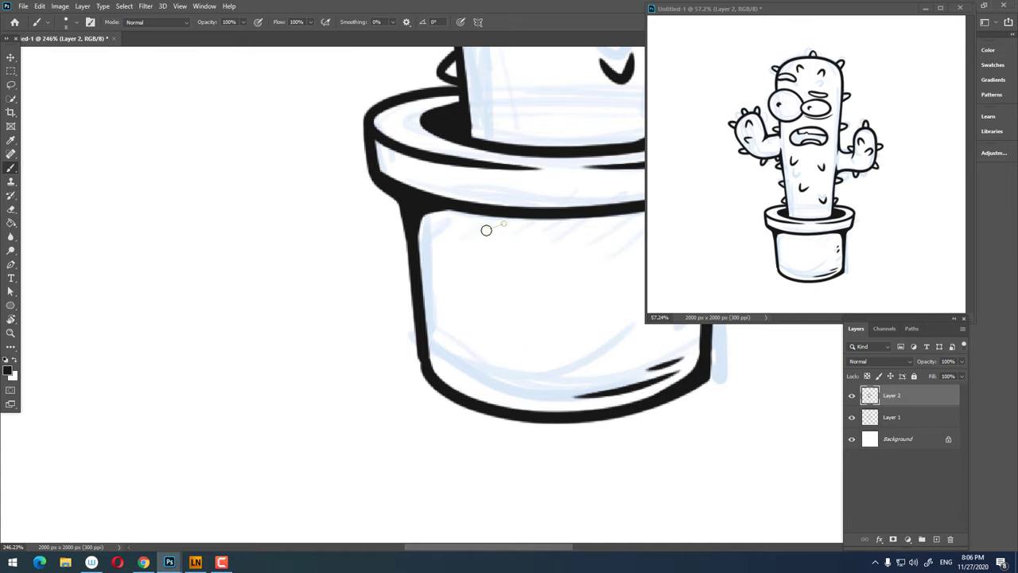
key(z)
scroll(527, 239, down, 1)
scroll(533, 302, down, 1)
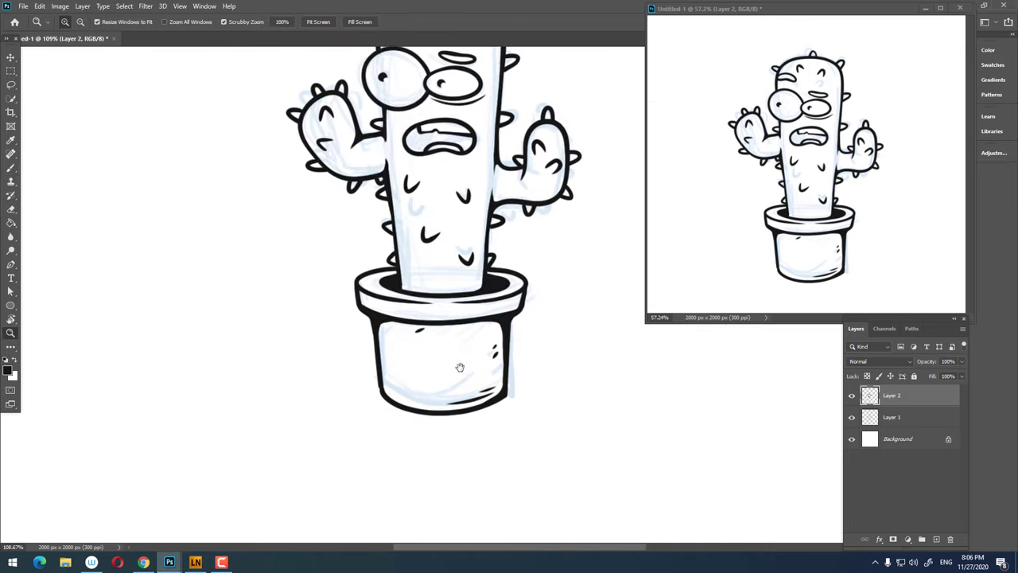
scroll(543, 358, down, 1)
scroll(553, 409, down, 1)
scroll(549, 417, up, 1)
scroll(525, 418, up, 4)
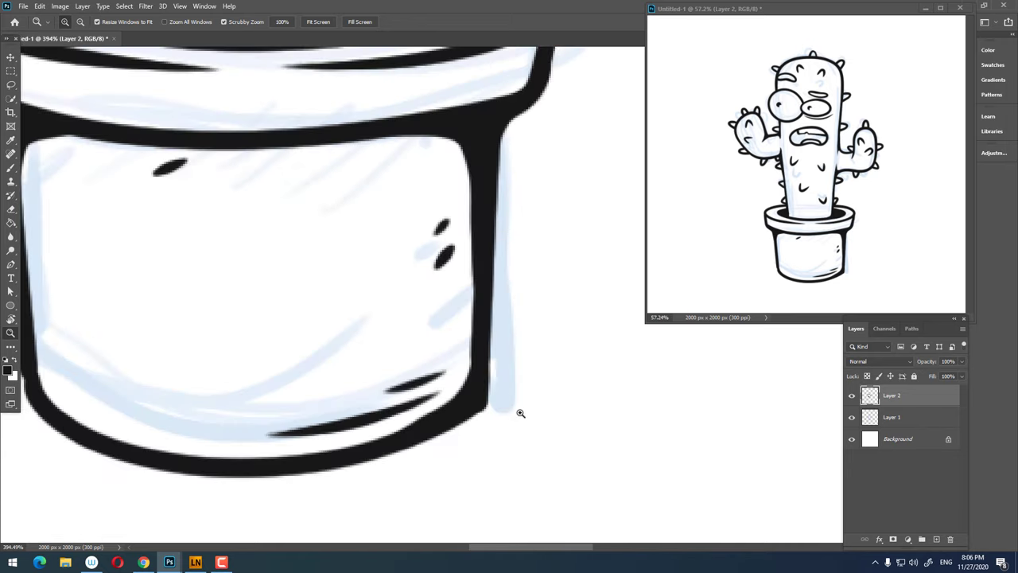
key(e)
drag(510, 419, 466, 461)
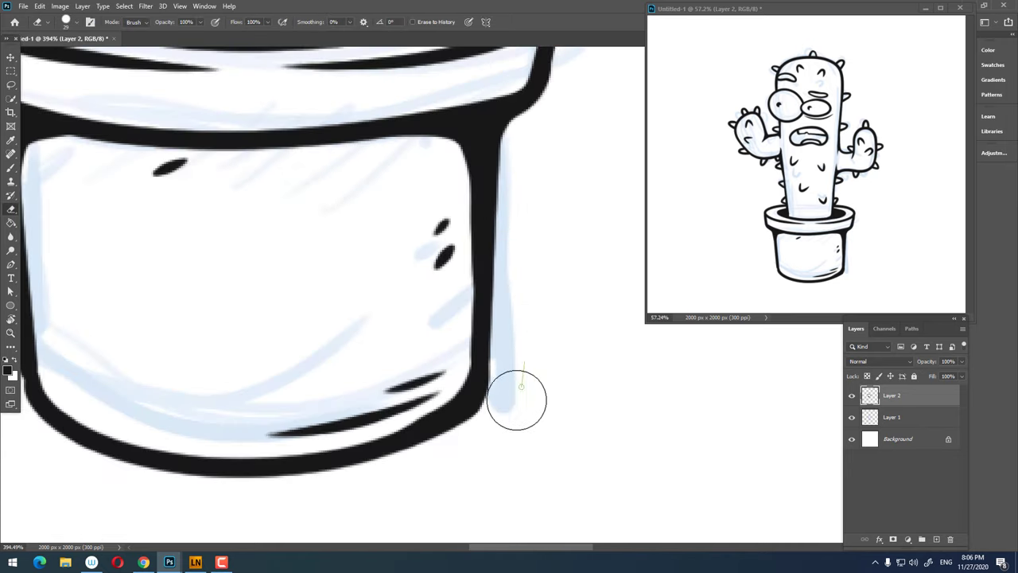
- Clean up the pot's lower-left corner with the eraser
key(z)
scroll(498, 395, down, 2)
scroll(395, 345, up, 2)
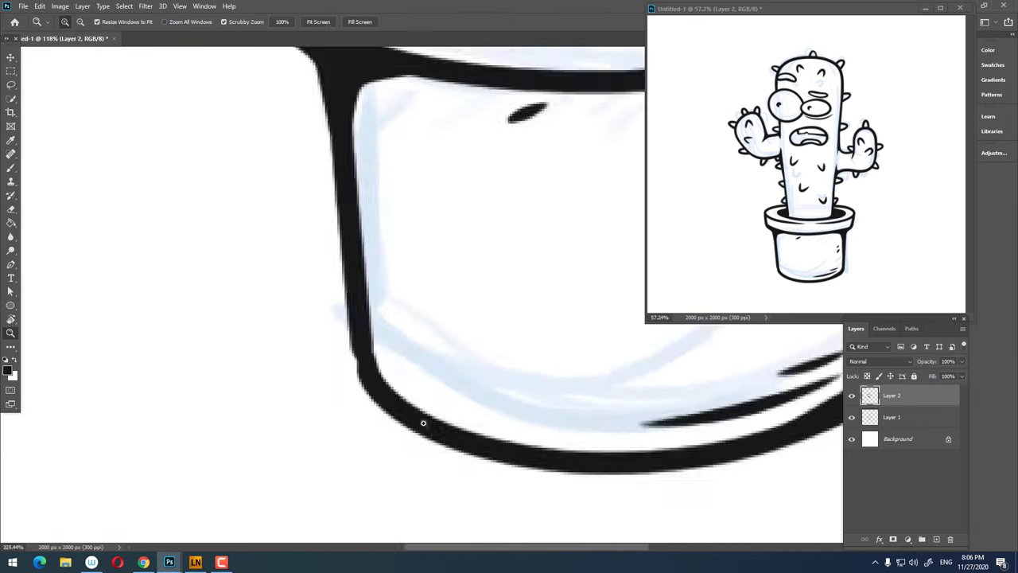
key(e)
drag(422, 420, 375, 386)
key(z)
scroll(391, 469, down, 3)
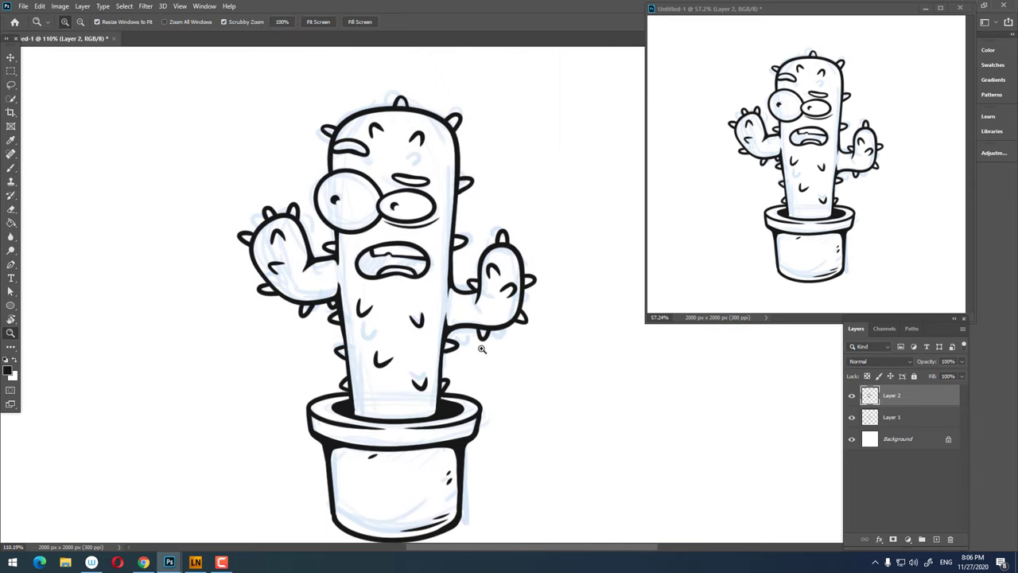
scroll(477, 345, up, 1)
- Hide the blue sketch, add a new layer above it, and disable stroke smoothing
click(852, 416)
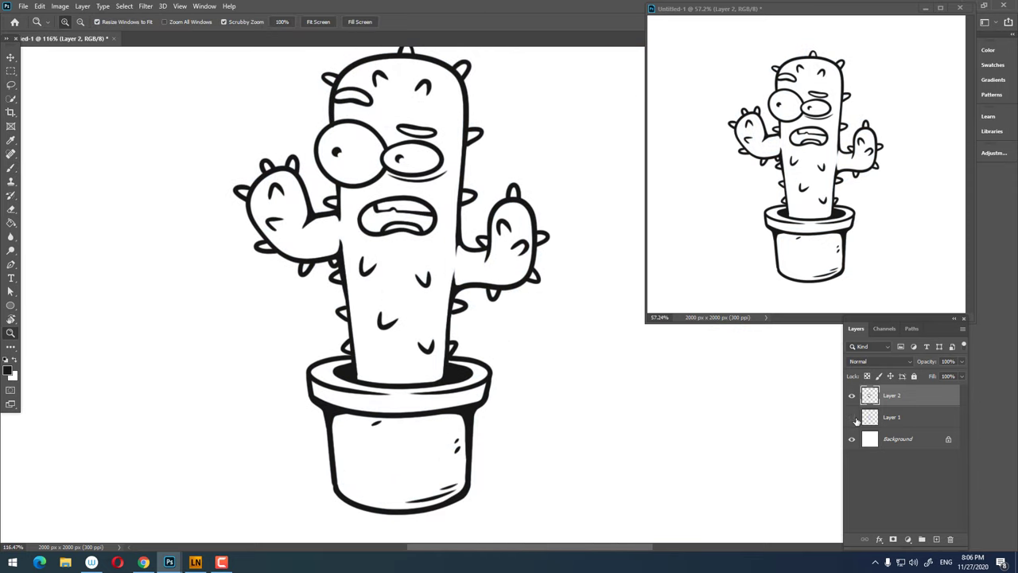
click(892, 418)
click(936, 539)
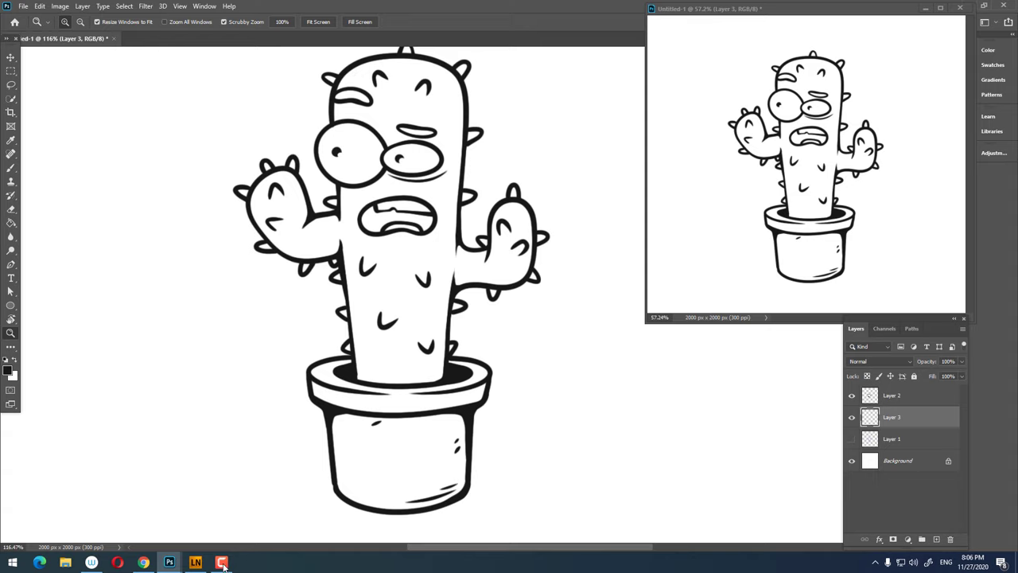
click(194, 561)
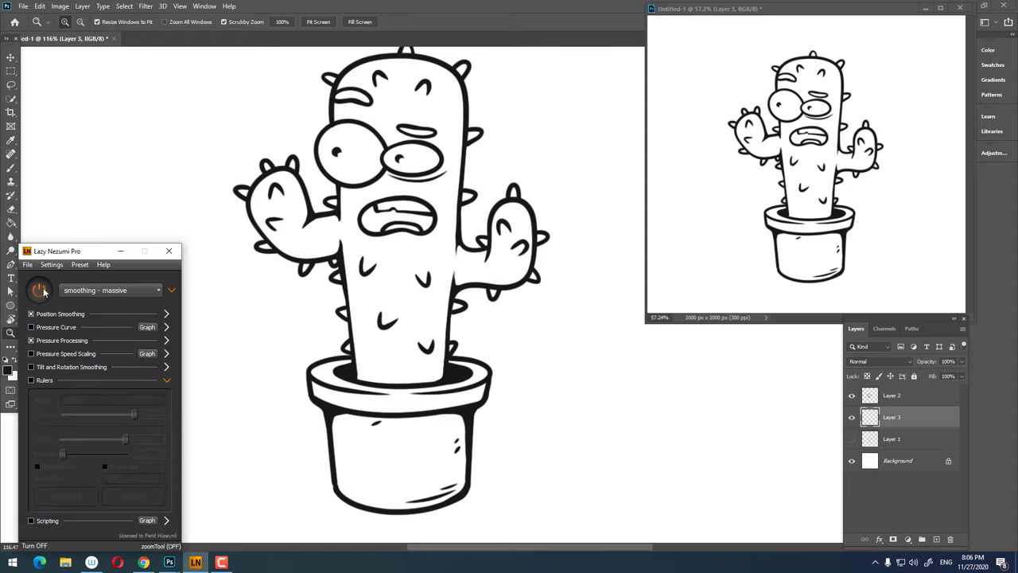
click(22, 351)
- Set the foreground colour to a terracotta brown-salmon and ready the Brush
click(8, 369)
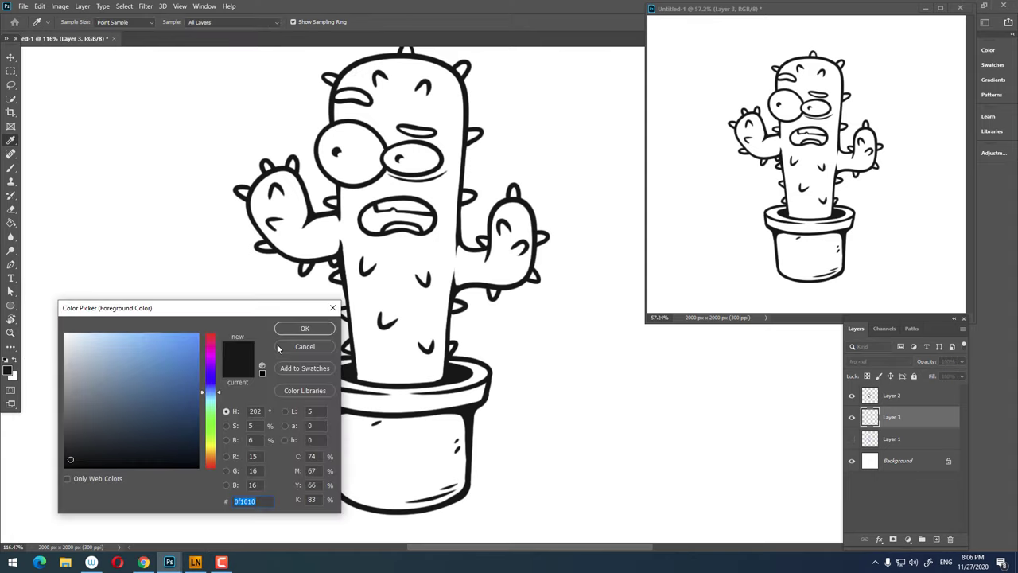
drag(211, 453, 211, 463)
click(132, 374)
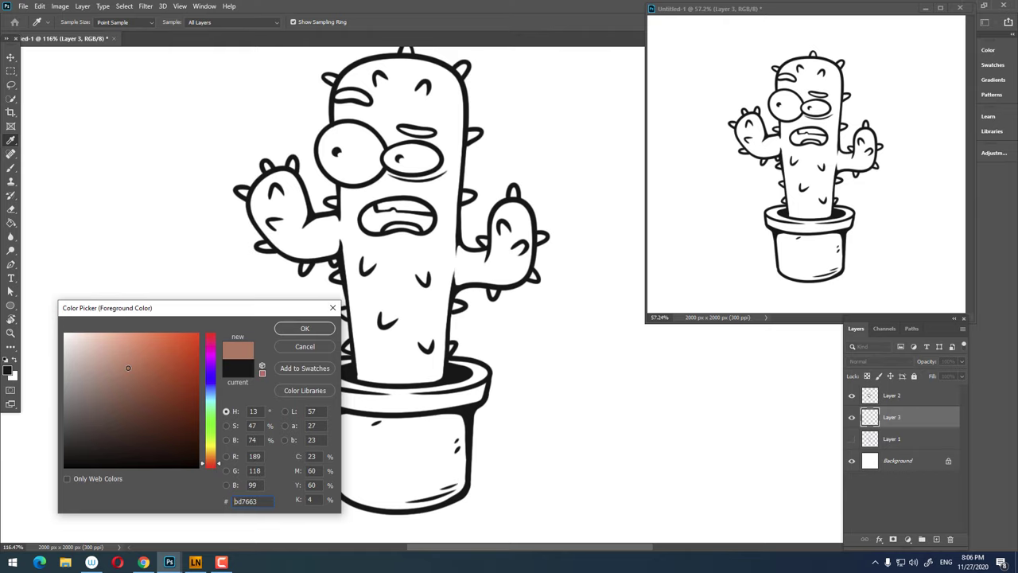
click(304, 328)
key(b)
scroll(429, 318, up, 3)
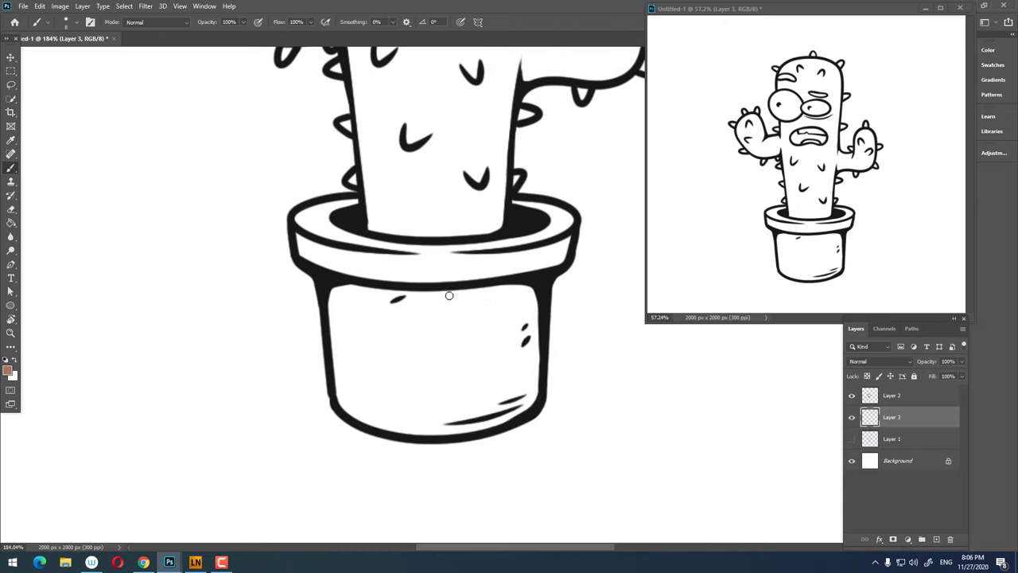
right_click(458, 313)
- Paint terracotta brown with a 53 px brush into the pot body and rim
drag(507, 320, 522, 318)
mouse_move(418, 278)
mouse_down()
mouse_move(432, 341)
mouse_move(495, 295)
mouse_move(518, 331)
mouse_move(504, 397)
mouse_move(427, 404)
mouse_move(461, 412)
mouse_move(355, 387)
mouse_move(348, 307)
mouse_move(435, 346)
mouse_up()
mouse_move(462, 274)
mouse_down()
mouse_move(378, 262)
mouse_move(318, 222)
mouse_move(342, 223)
mouse_move(298, 238)
mouse_move(322, 270)
mouse_move(320, 334)
mouse_move(466, 329)
mouse_move(504, 302)
mouse_move(504, 262)
mouse_move(449, 220)
mouse_up()
scroll(318, 223, up, 3)
drag(489, 255, 642, 379)
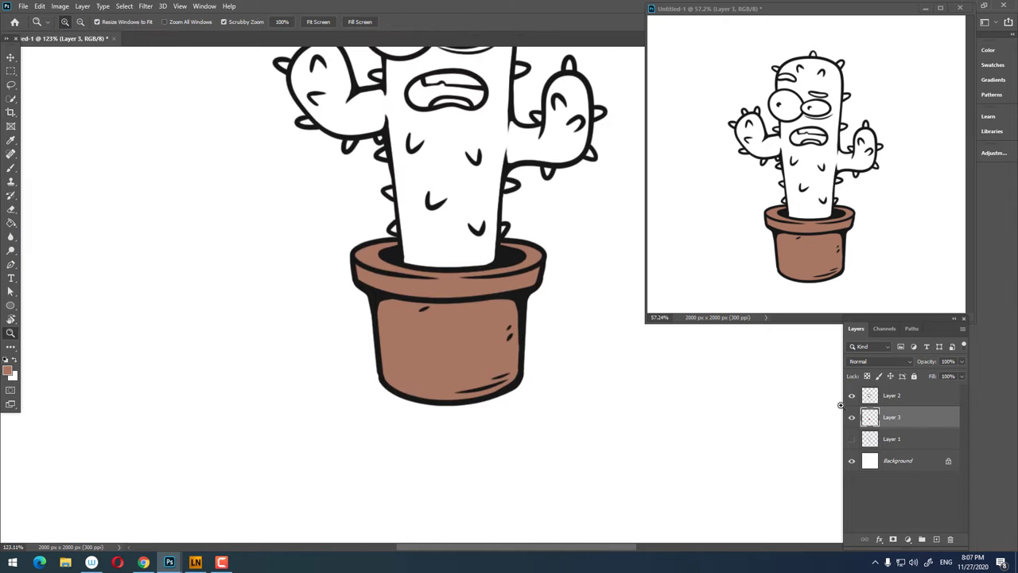
- Add Layer 4 above the brown fill and set a darker brown foreground
click(937, 539)
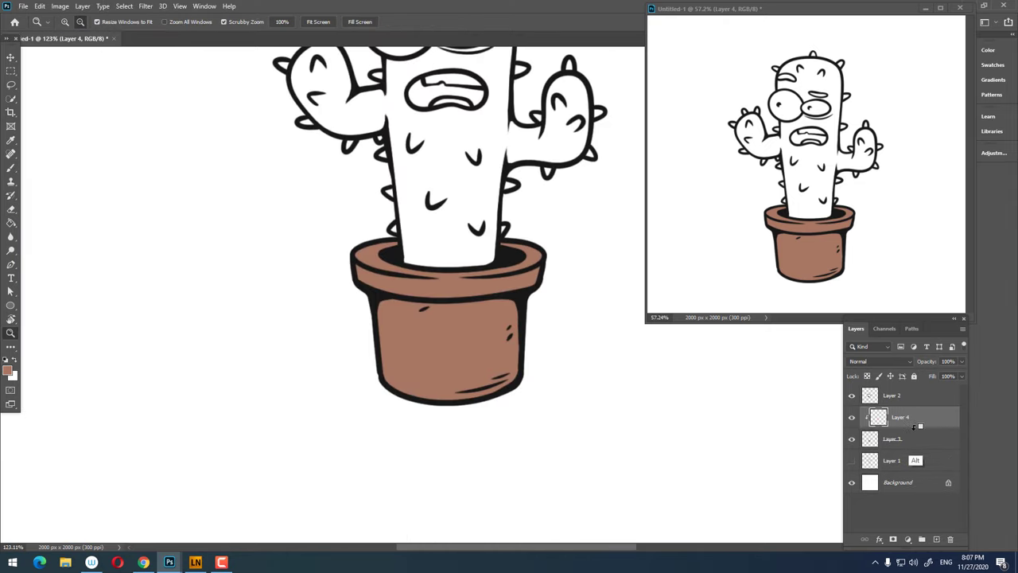
click(498, 312)
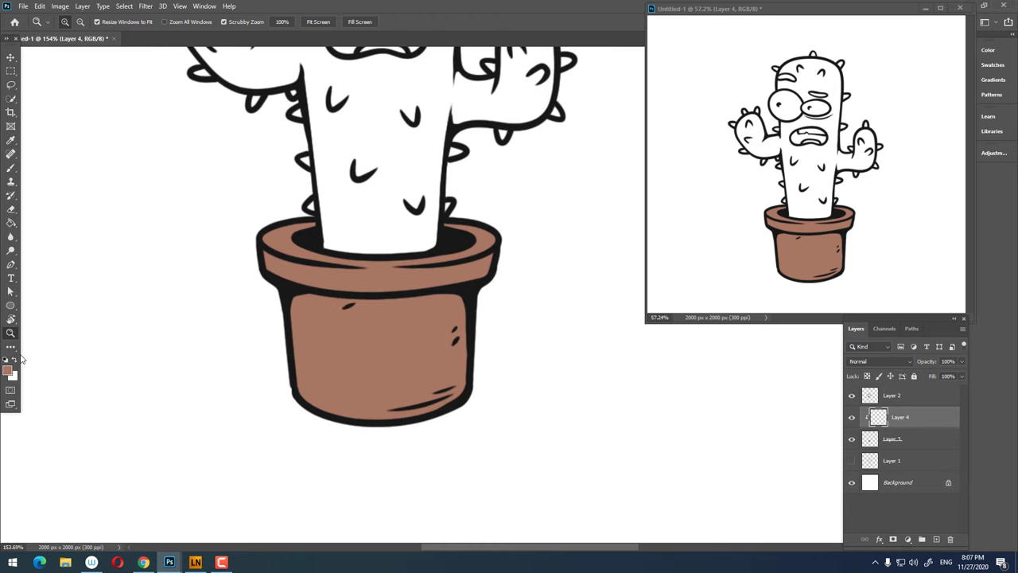
click(8, 369)
click(139, 382)
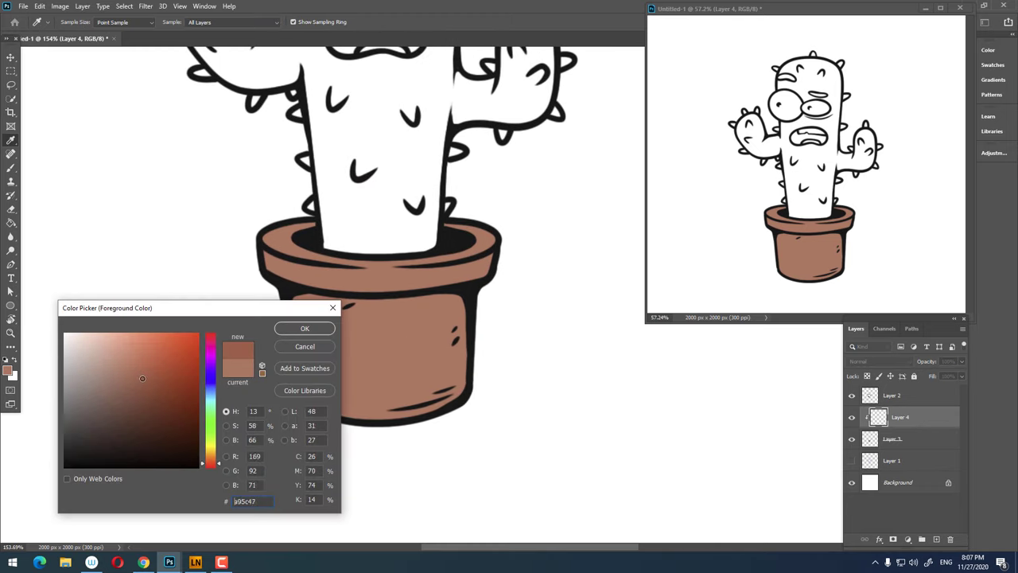
click(300, 332)
- Lasso-select the pot body and choose a soft round brush
click(11, 84)
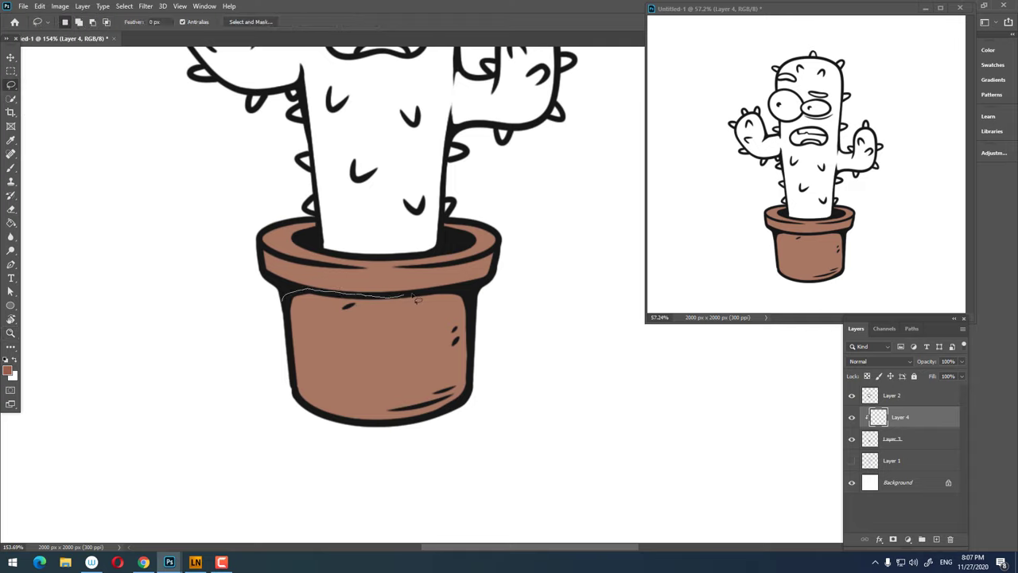
mouse_move(310, 463)
mouse_down()
mouse_move(243, 322)
mouse_move(501, 300)
mouse_up()
key(b)
key(ctrl+z)
right_click(401, 322)
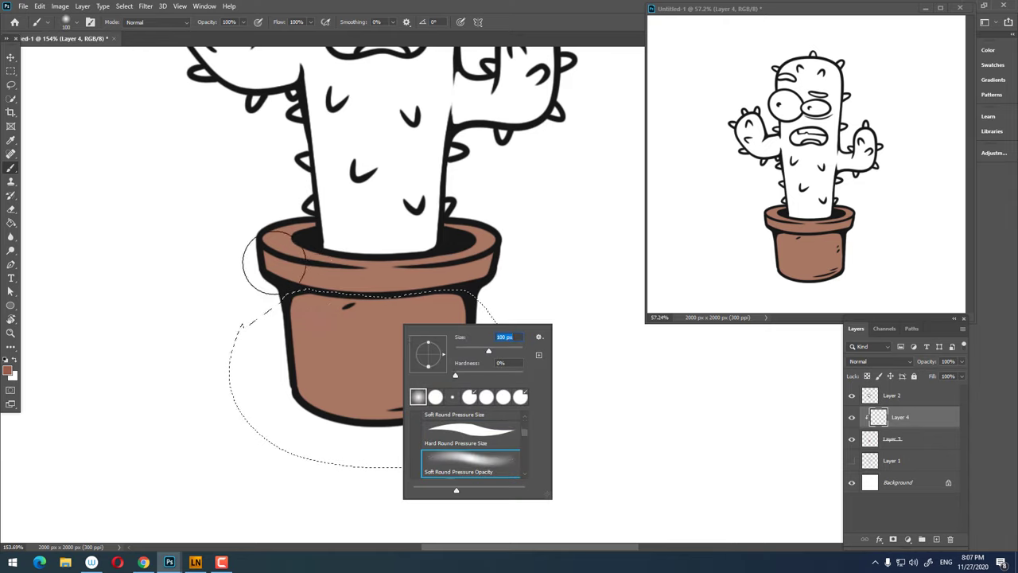
- Paint soft darker brown shading inside the pot selection, then deselect
mouse_move(264, 314)
mouse_down()
mouse_move(497, 298)
mouse_move(465, 398)
mouse_up()
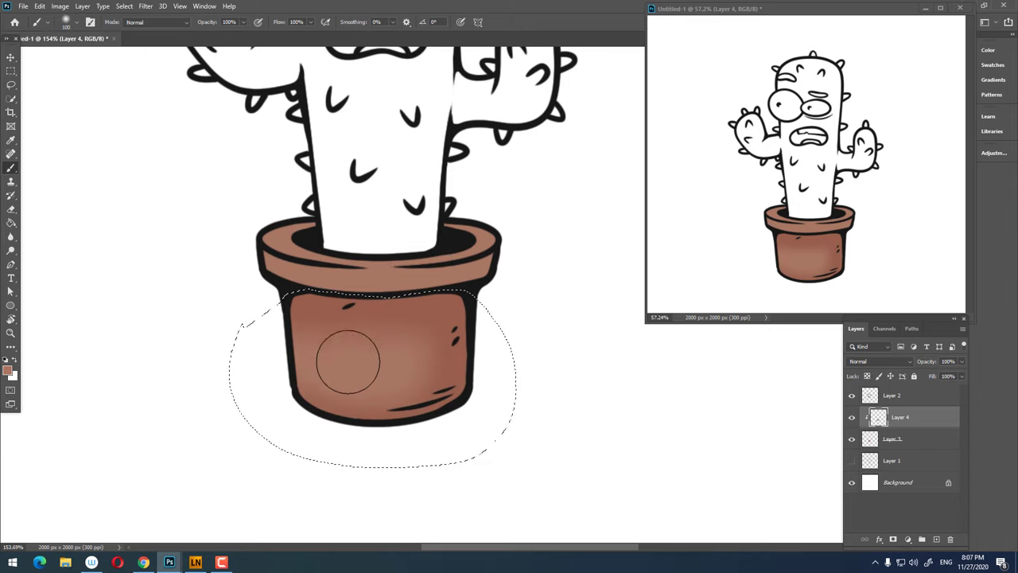
right_click(471, 315)
key(Escape)
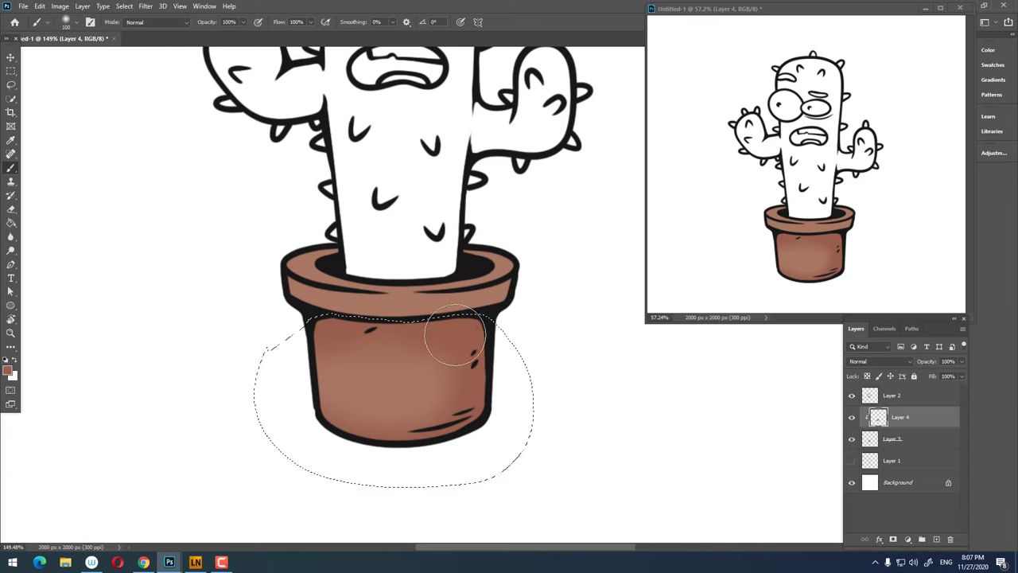
key(l)
right_click(475, 315)
click(478, 307)
- Switch to a lighter pinkish-brown and paint a highlight on the rim's left
key(b)
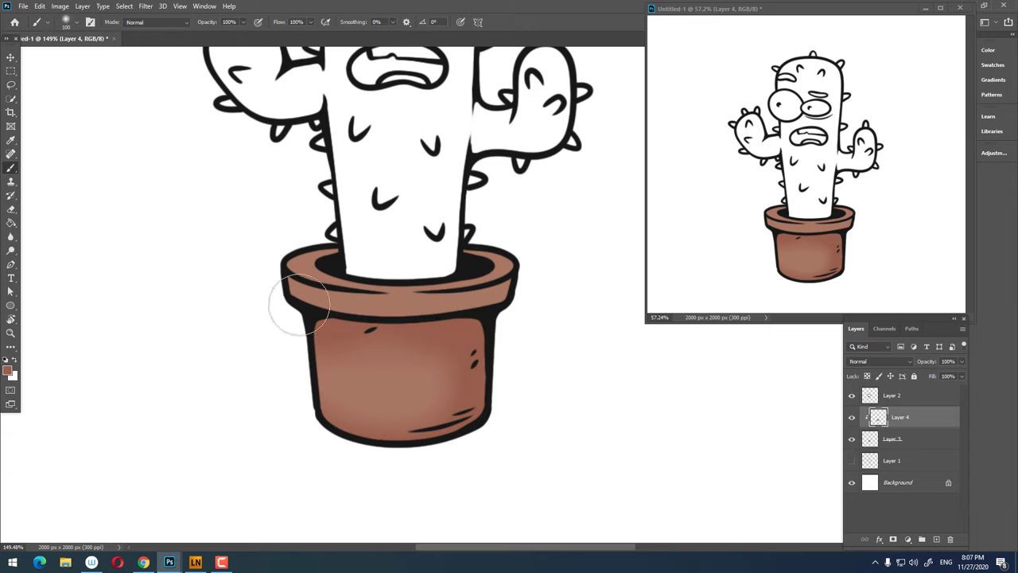
right_click(482, 285)
key(Escape)
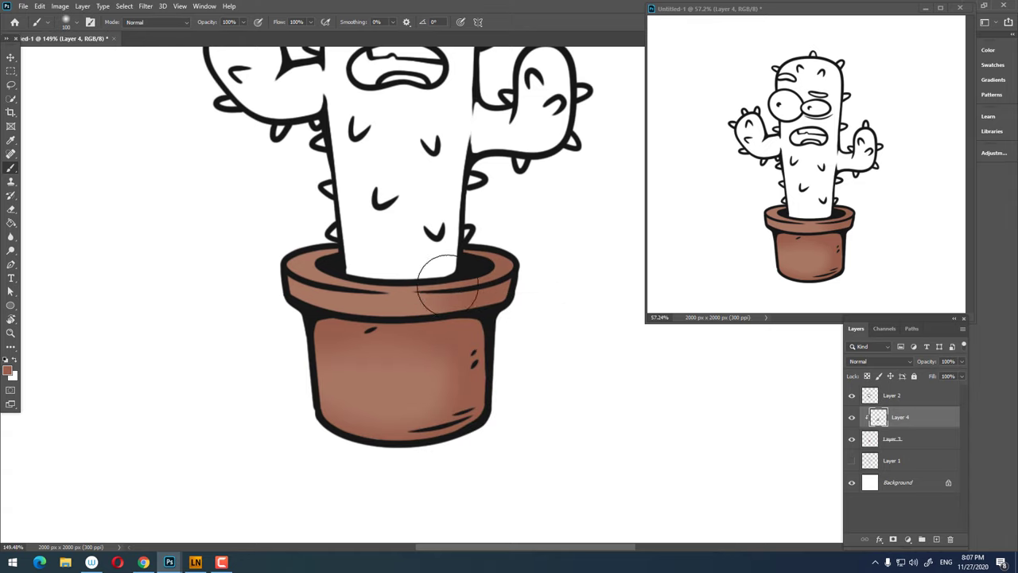
scroll(411, 273, up, 1)
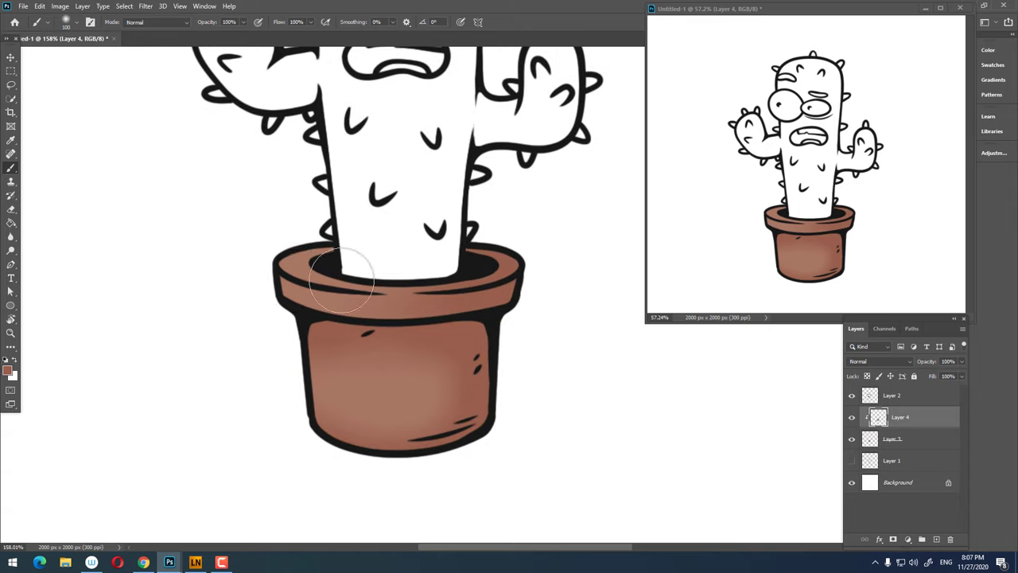
click(8, 369)
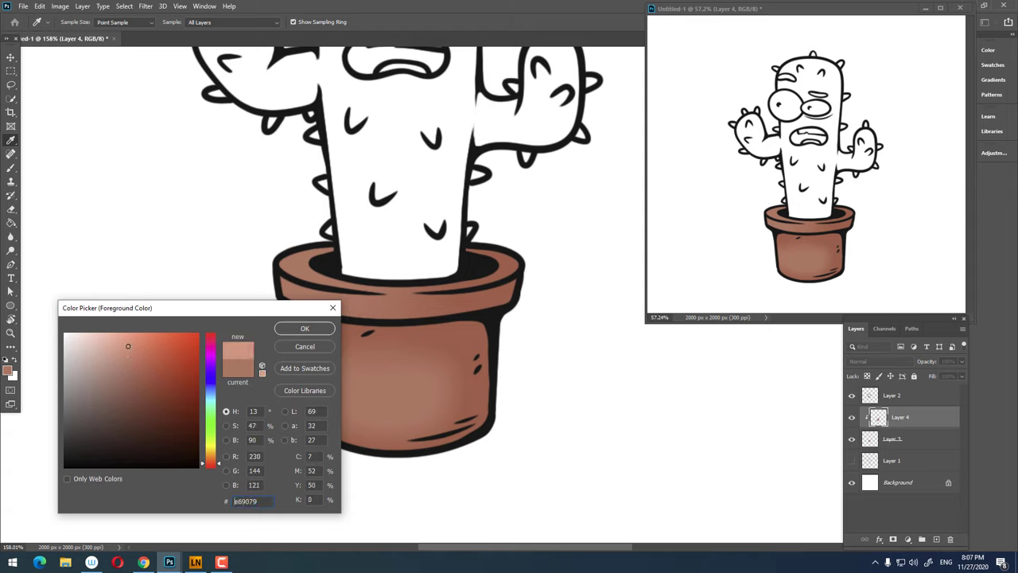
click(302, 329)
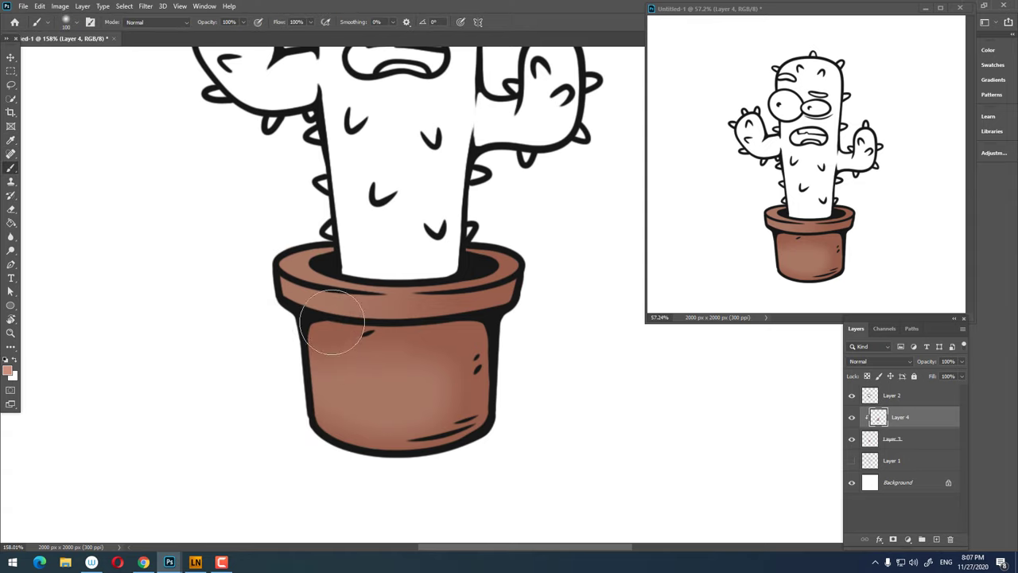
right_click(403, 318)
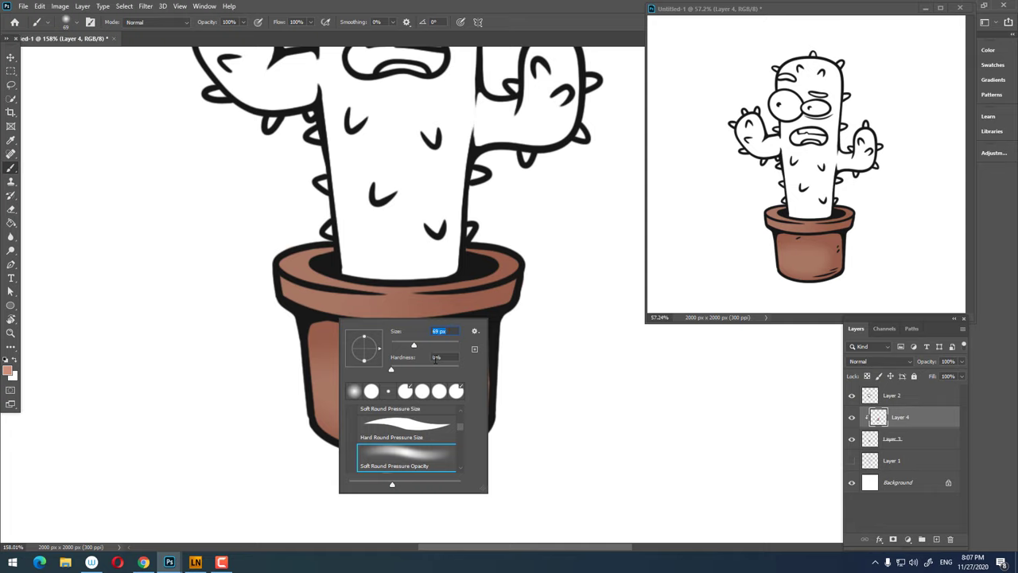
drag(298, 251, 358, 251)
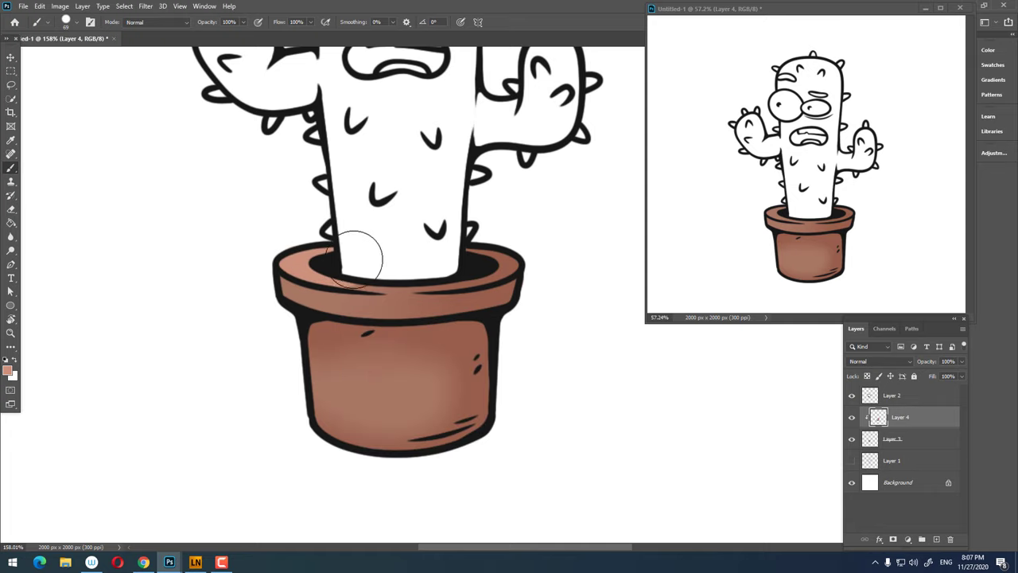
- Paint a light highlight stripe down the pot's left side
key(z)
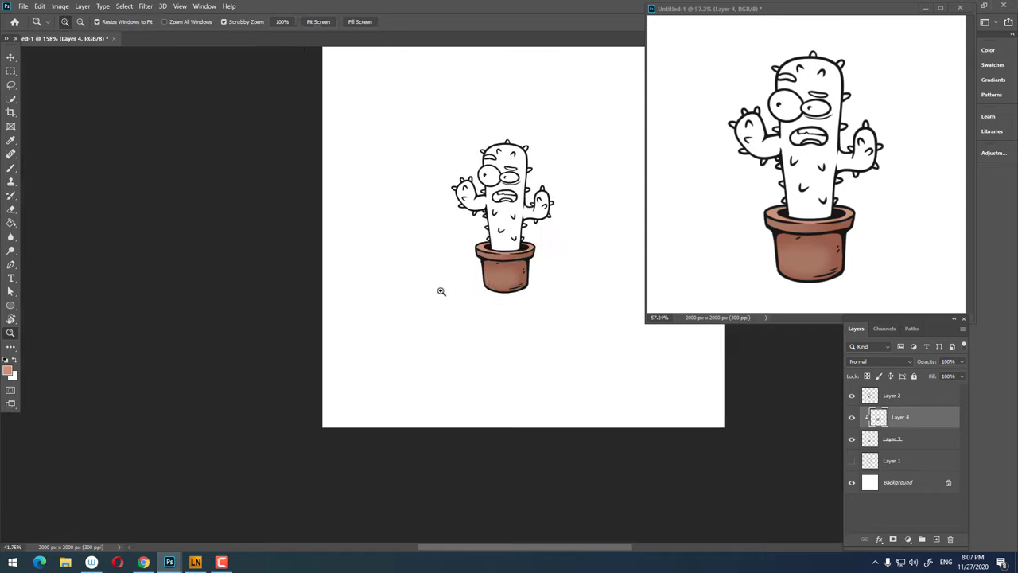
drag(493, 287, 498, 307)
key(b)
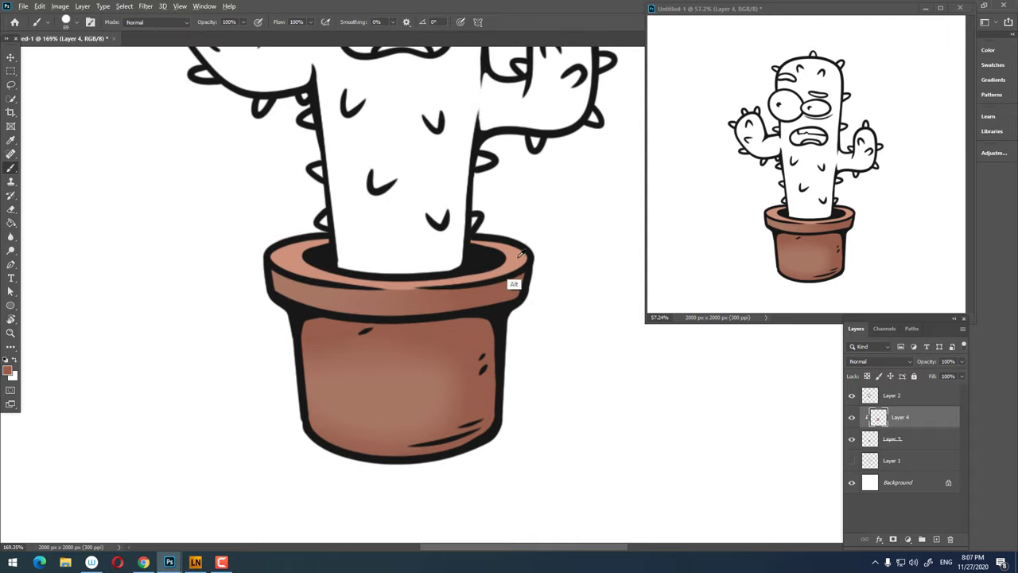
scroll(477, 302, up, 1)
right_click(427, 308)
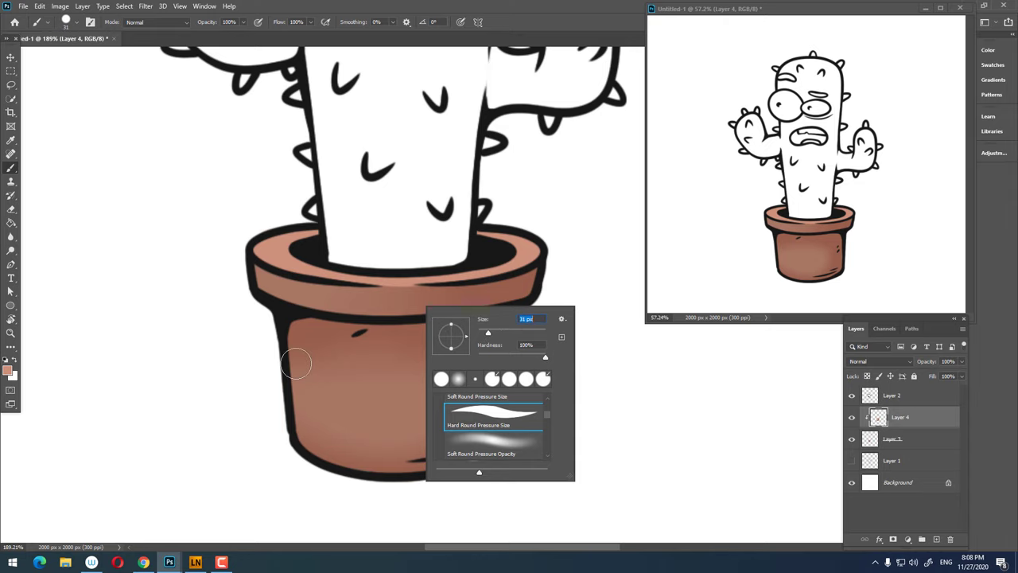
key(Escape)
drag(291, 319, 295, 422)
drag(286, 278, 266, 275)
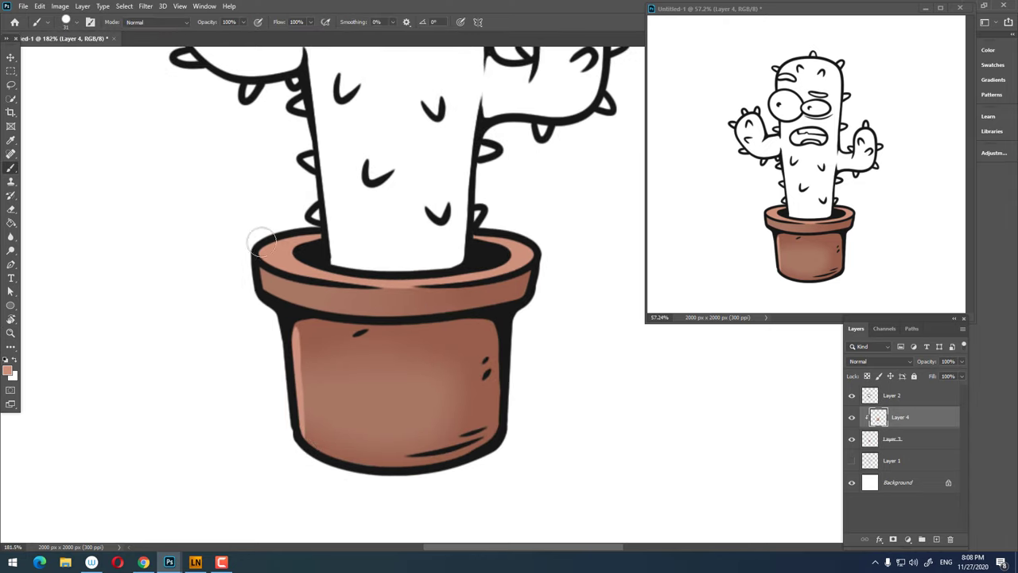
- Add a light highlight along the pot's bottom edge, redoing the first attempt
scroll(262, 243, down, 2)
scroll(270, 271, down, 3)
scroll(286, 334, up, 2)
scroll(296, 370, up, 1)
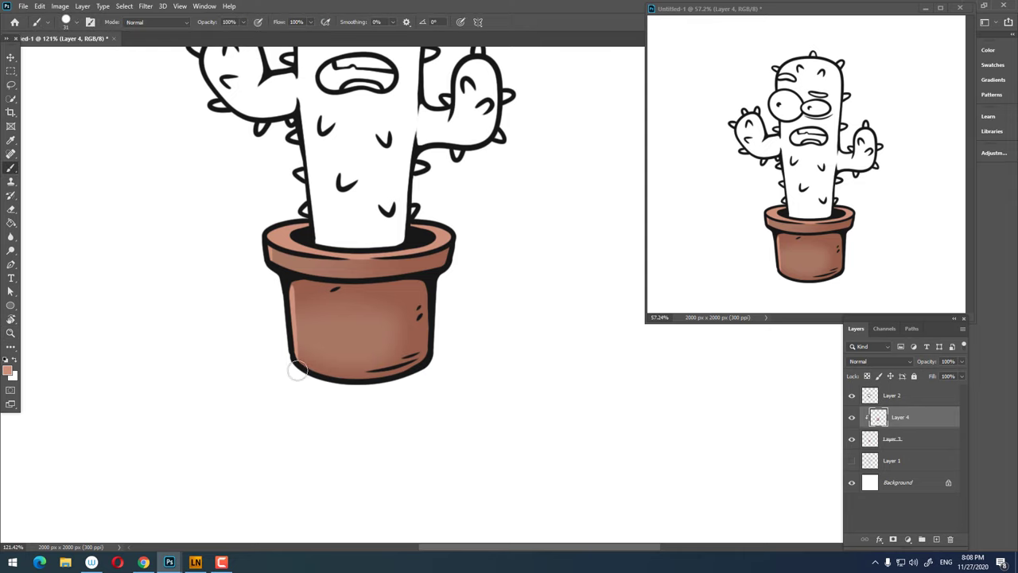
scroll(315, 366, up, 3)
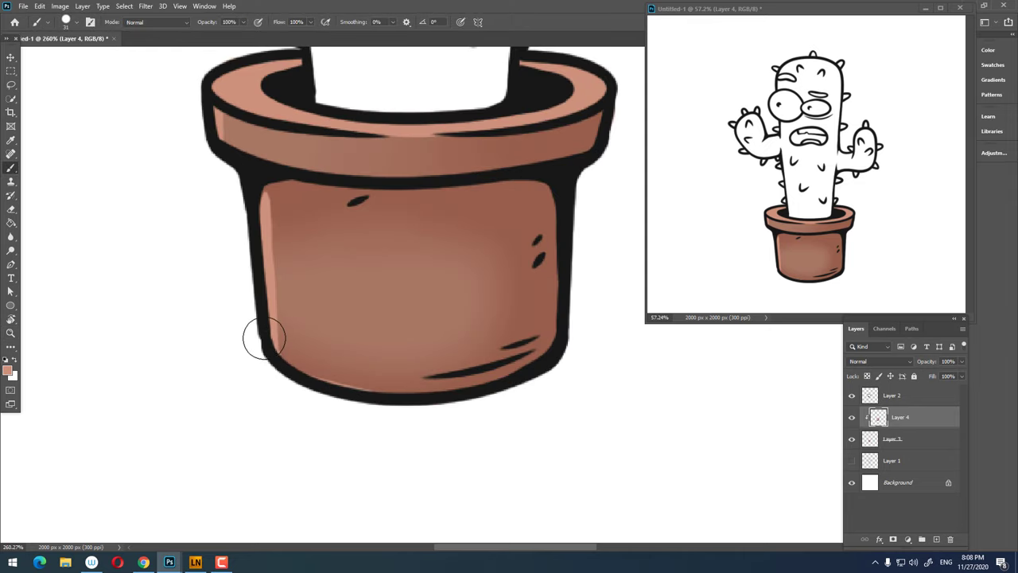
drag(264, 338, 555, 351)
key(ctrl+z)
mouse_move(381, 388)
mouse_down()
mouse_move(549, 367)
mouse_move(510, 348)
mouse_up()
- Dab a light highlight spot and a darker spot on the terracotta pot
scroll(446, 382, up, 5)
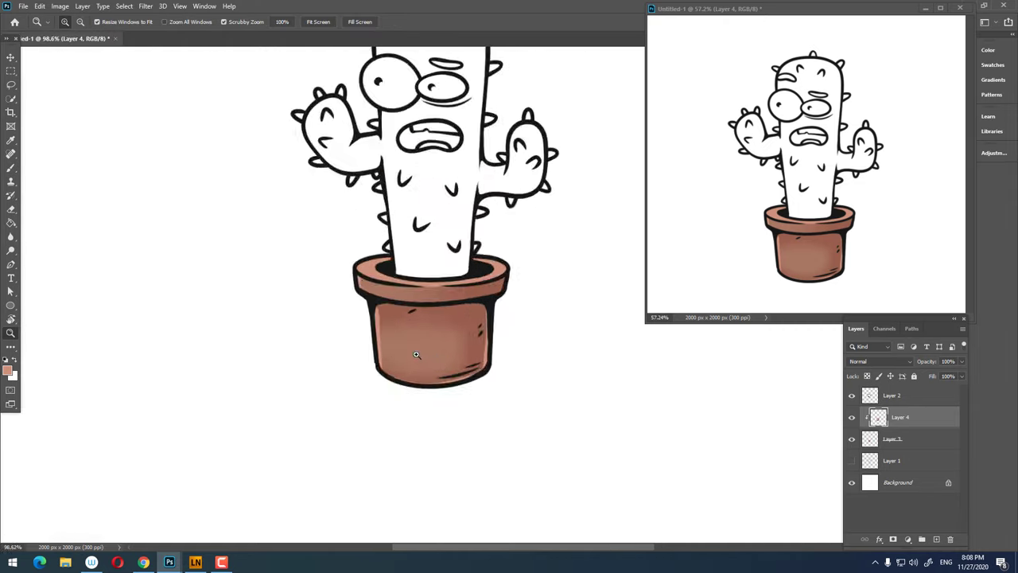
key(b)
scroll(406, 321, up, 3)
click(362, 300)
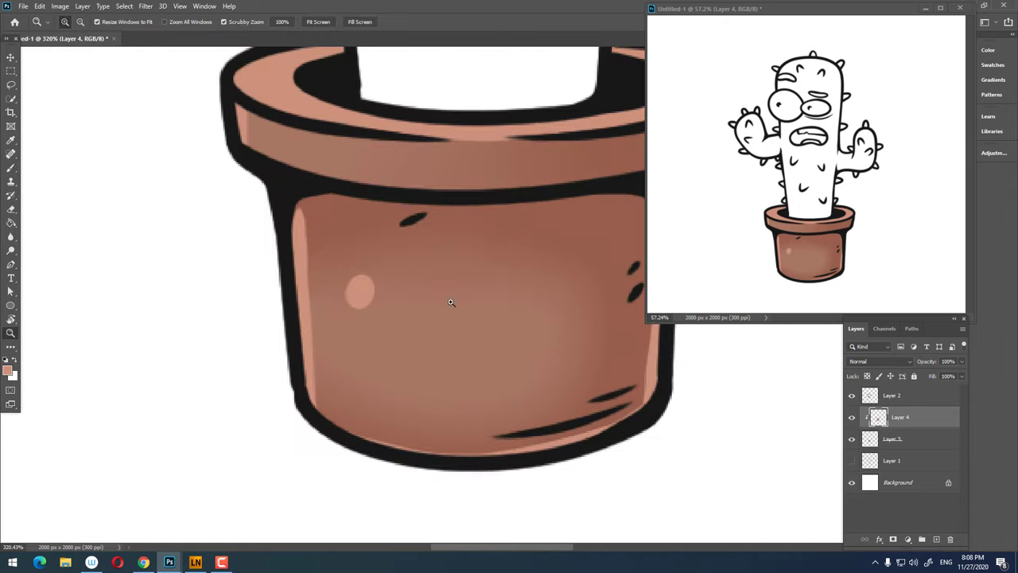
key(alt)
key(z)
scroll(389, 347, down, 4)
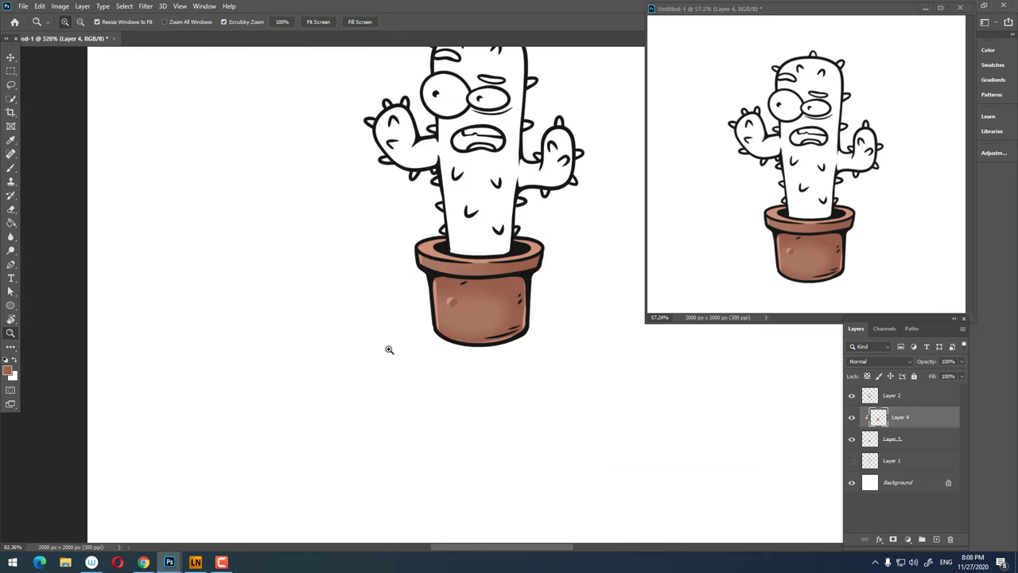
scroll(448, 347, up, 6)
key(b)
scroll(402, 310, down, 2)
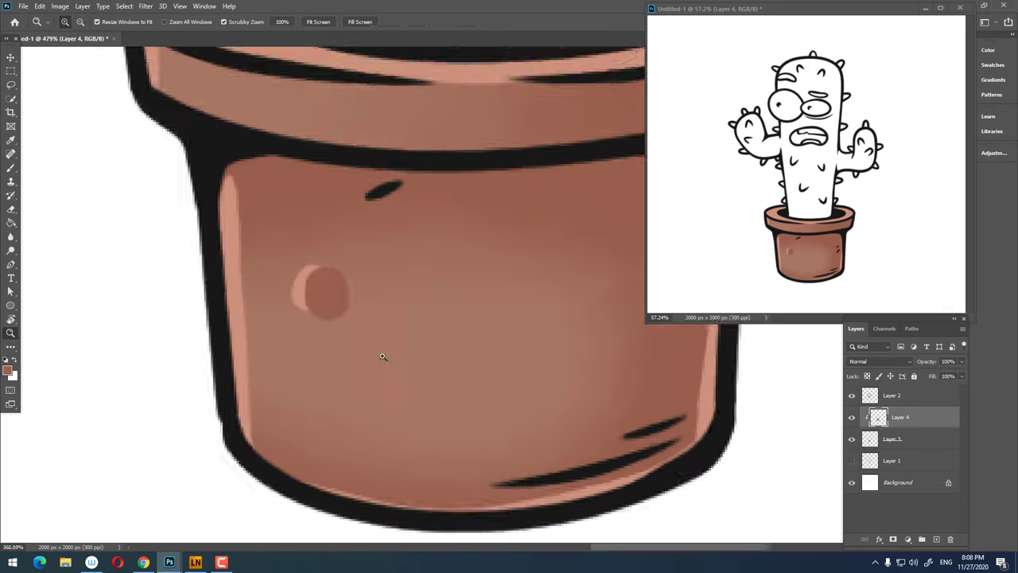
scroll(382, 350, up, 3)
click(299, 284)
- Undo the darker dab and shade the right side of the highlight spot darker
key(z)
scroll(395, 301, down, 1)
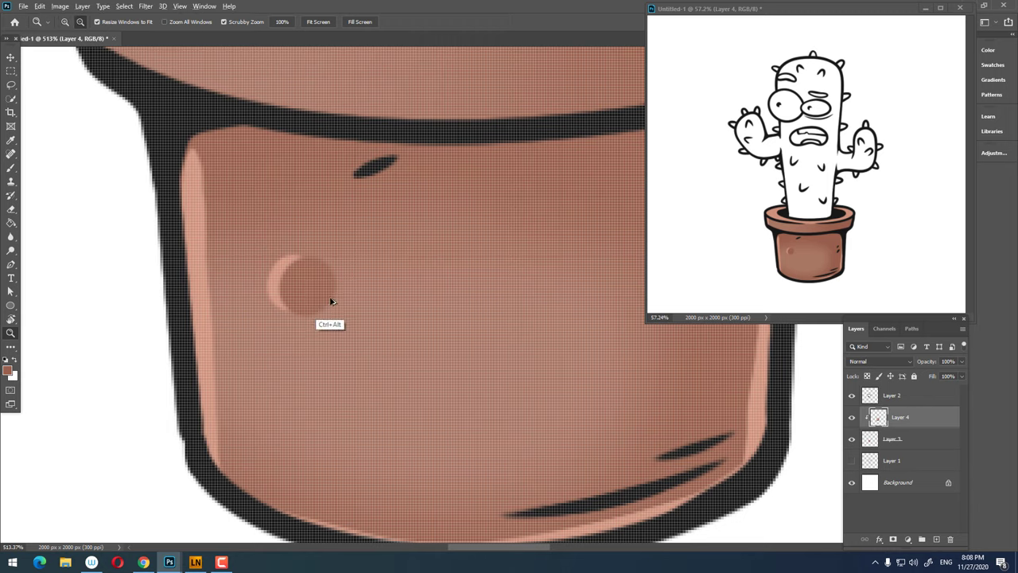
key(ctrl+z)
right_click(340, 293)
key(Escape)
scroll(339, 293, up, 1)
key(b)
right_click(342, 293)
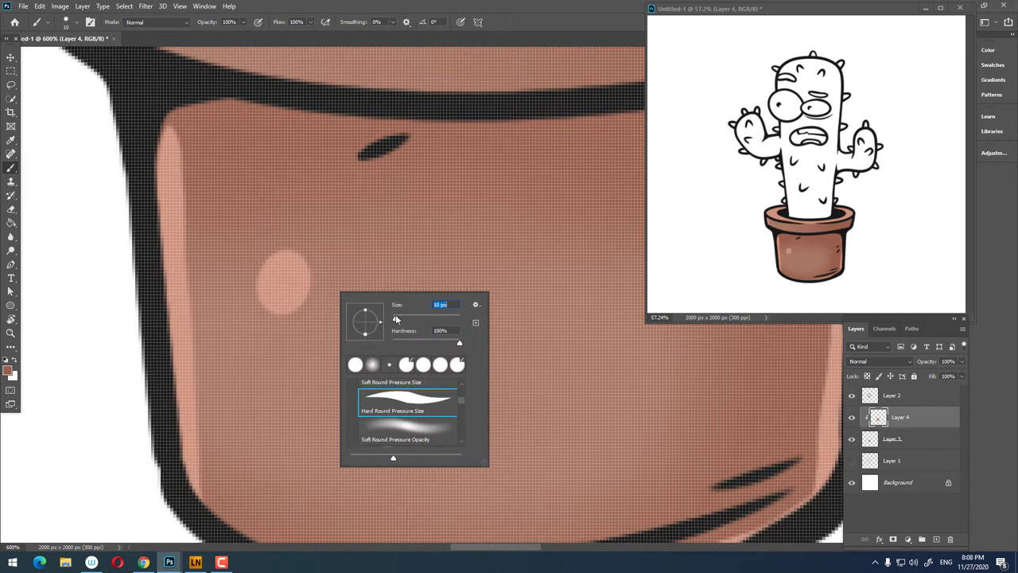
mouse_move(307, 264)
mouse_down()
mouse_move(302, 299)
mouse_move(302, 278)
mouse_move(268, 289)
mouse_up()
- Zoom and pan the view in close on the pot's rim
key(z)
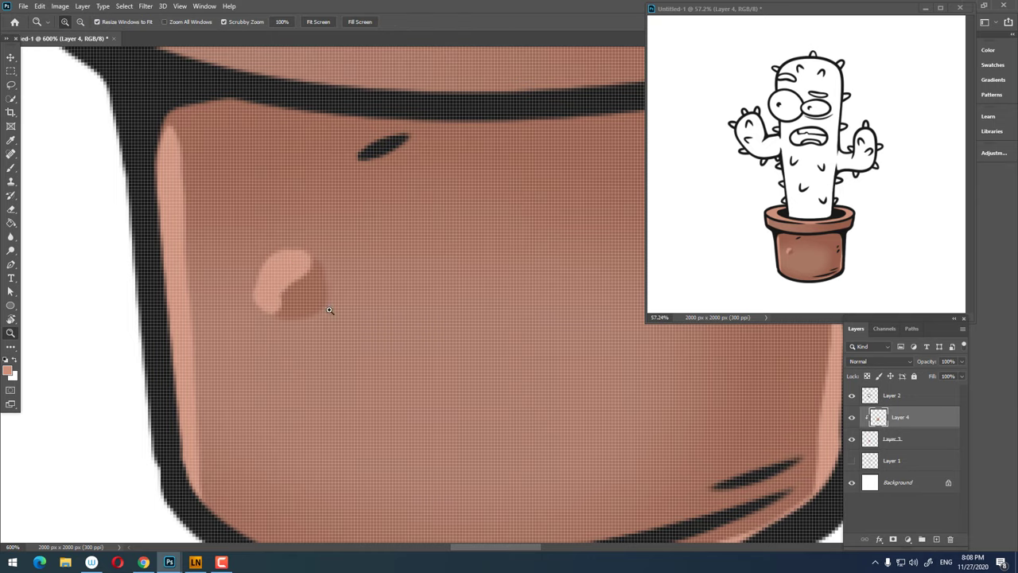
mouse_move(330, 311)
mouse_down()
mouse_move(252, 357)
mouse_move(424, 433)
mouse_move(517, 429)
mouse_up()
key(b)
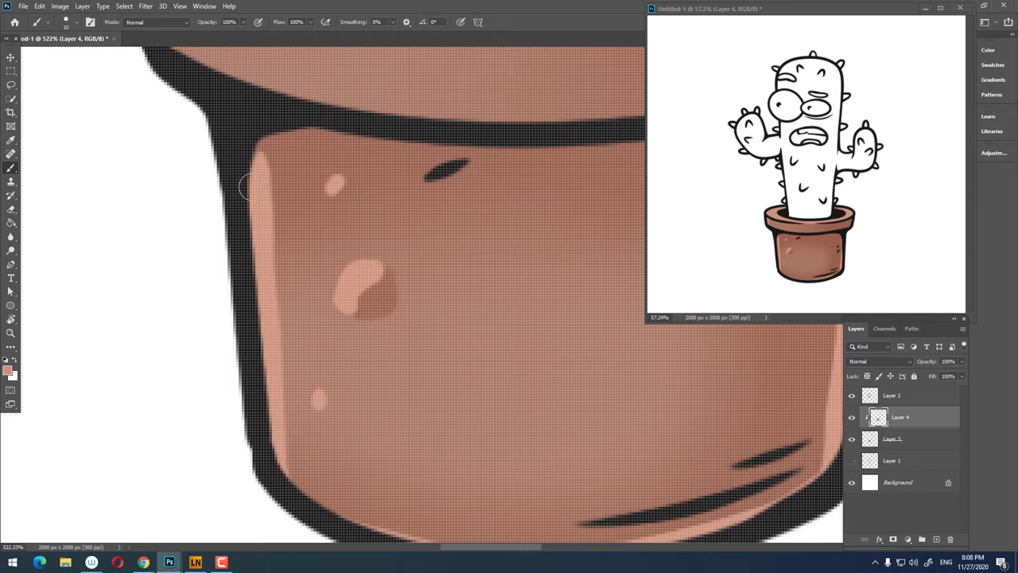
drag(252, 187, 254, 354)
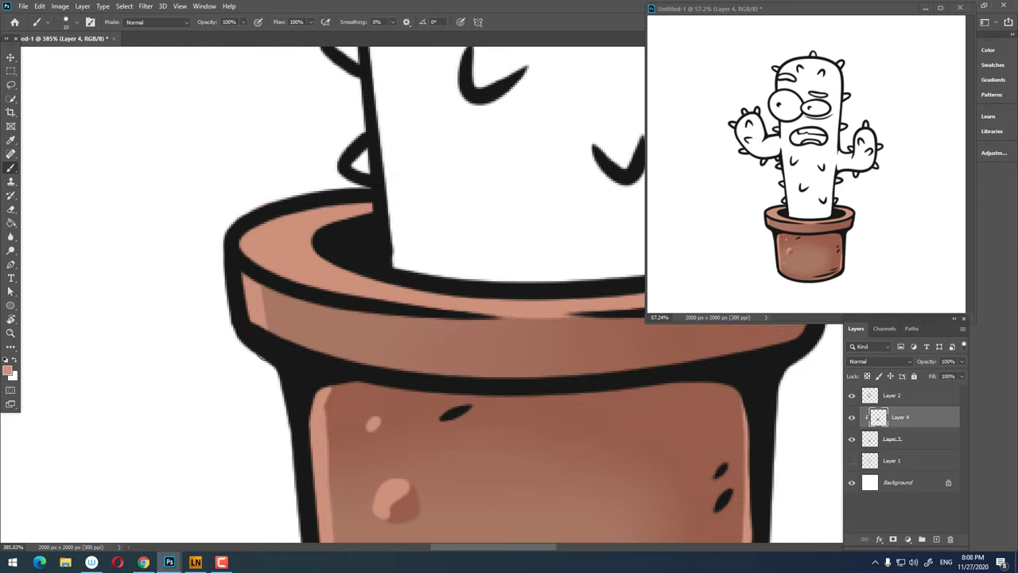
key(z)
drag(518, 386, 184, 301)
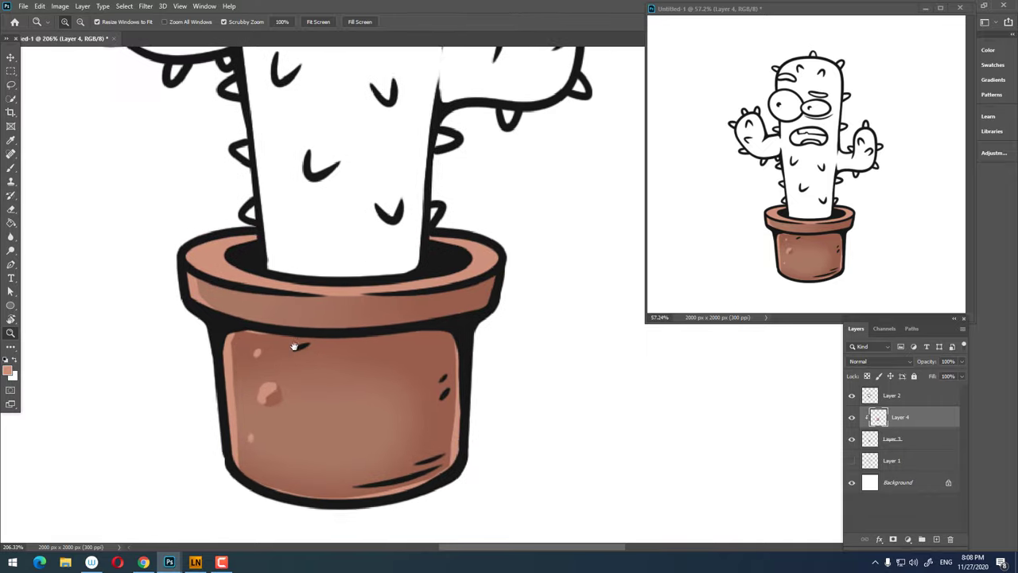
click(397, 350)
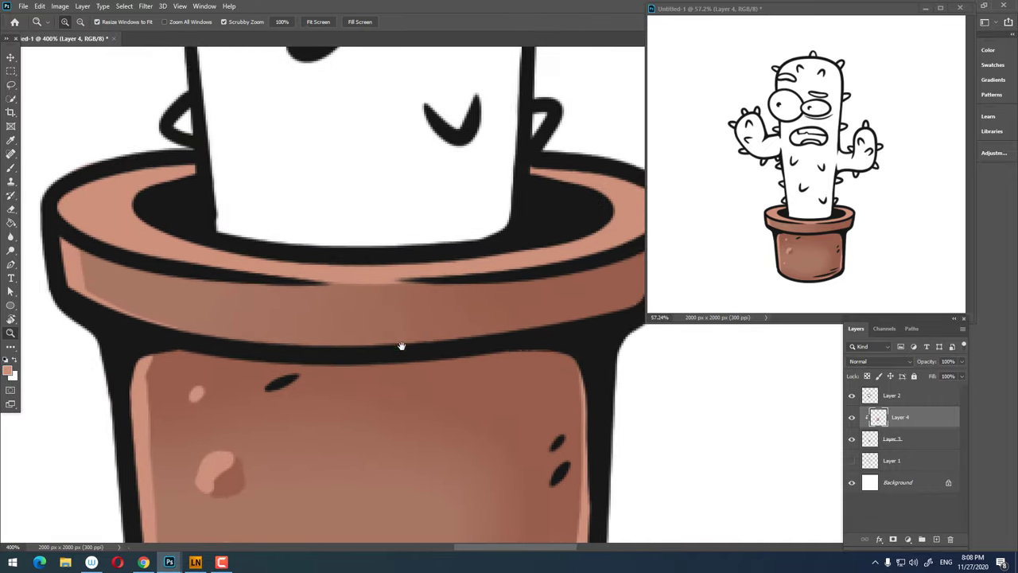
drag(398, 350, 252, 350)
key(b)
- Paint a light pink highlight stroke along the rim's right side
mouse_move(370, 334)
mouse_down()
mouse_move(476, 243)
mouse_move(462, 332)
mouse_move(523, 291)
mouse_move(438, 295)
mouse_move(520, 347)
mouse_move(557, 348)
mouse_up()
key(z)
key(b)
key(z)
mouse_move(454, 316)
mouse_down()
mouse_move(483, 318)
mouse_move(441, 276)
mouse_move(471, 274)
mouse_move(513, 308)
mouse_move(505, 303)
mouse_up()
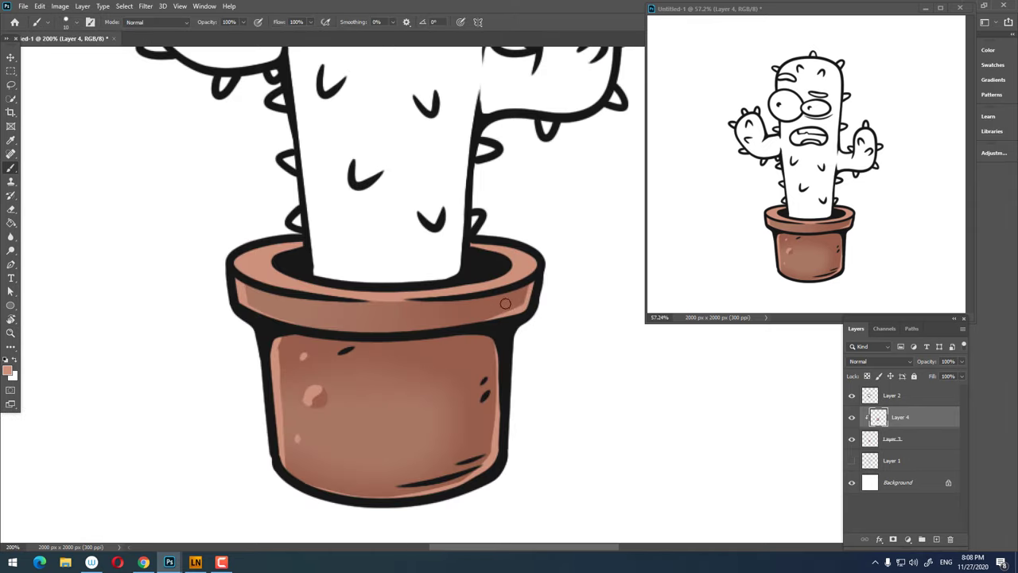
- Set the foreground to brown #ac5d47 and try a shading stroke under the rim, undoing it
key(i)
click(7, 369)
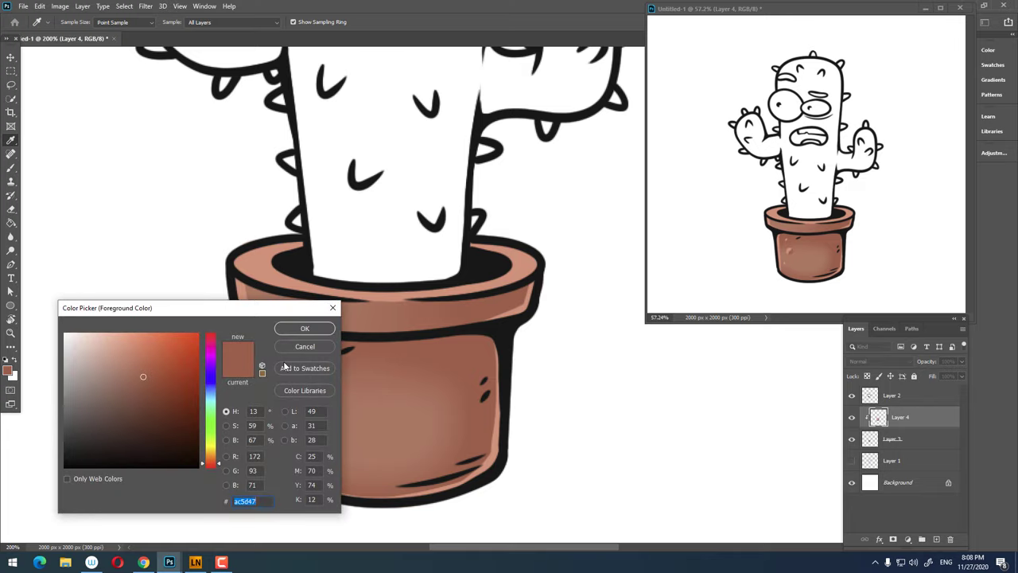
click(304, 328)
key(b)
drag(120, 318, 152, 318)
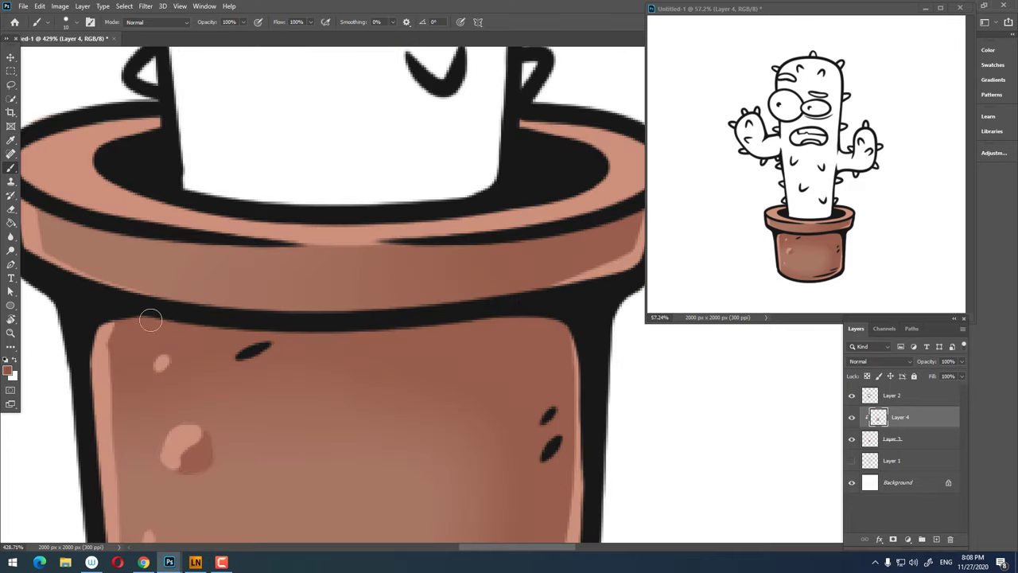
scroll(598, 303, down, 5)
scroll(509, 270, right, 3)
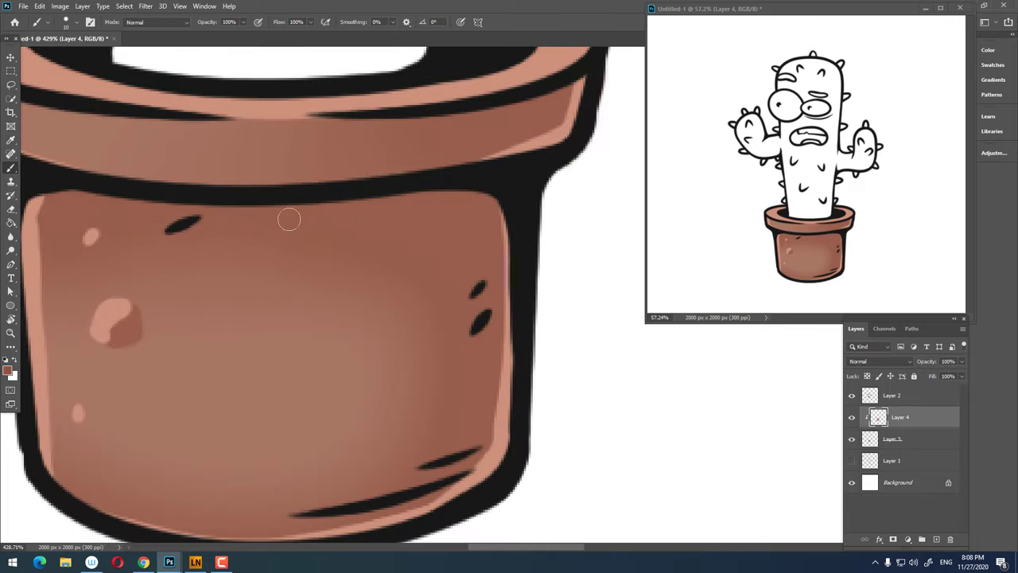
key(ctrl+z)
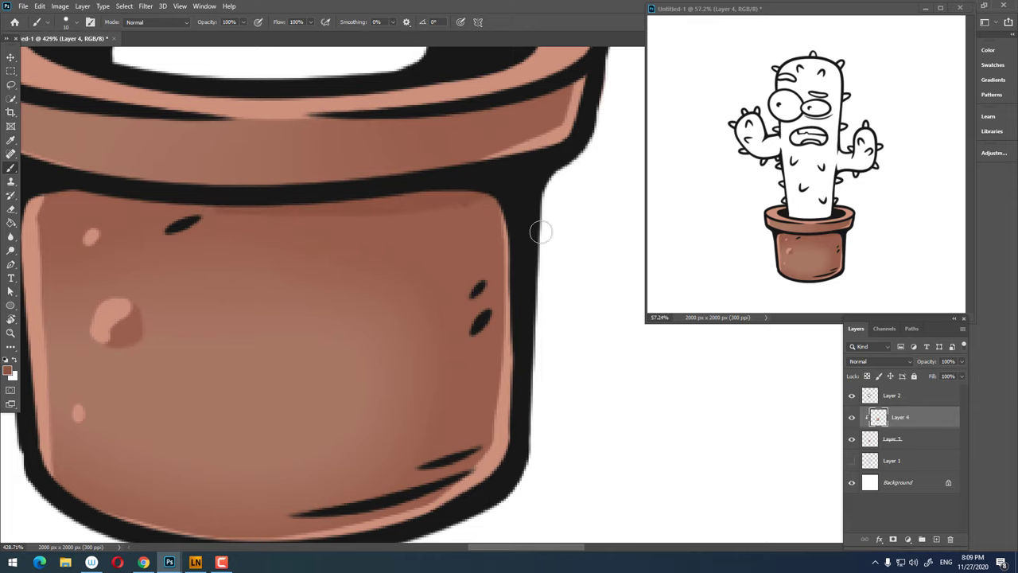
- Paint darker shading and speckle dots on the pot body, then view the whole character
drag(540, 231, 475, 345)
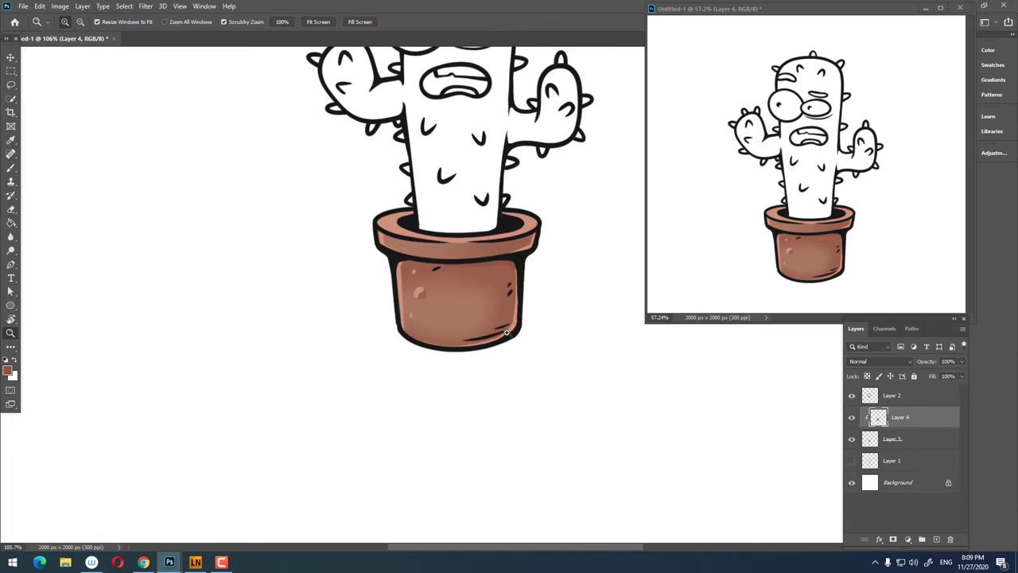
drag(477, 295, 567, 302)
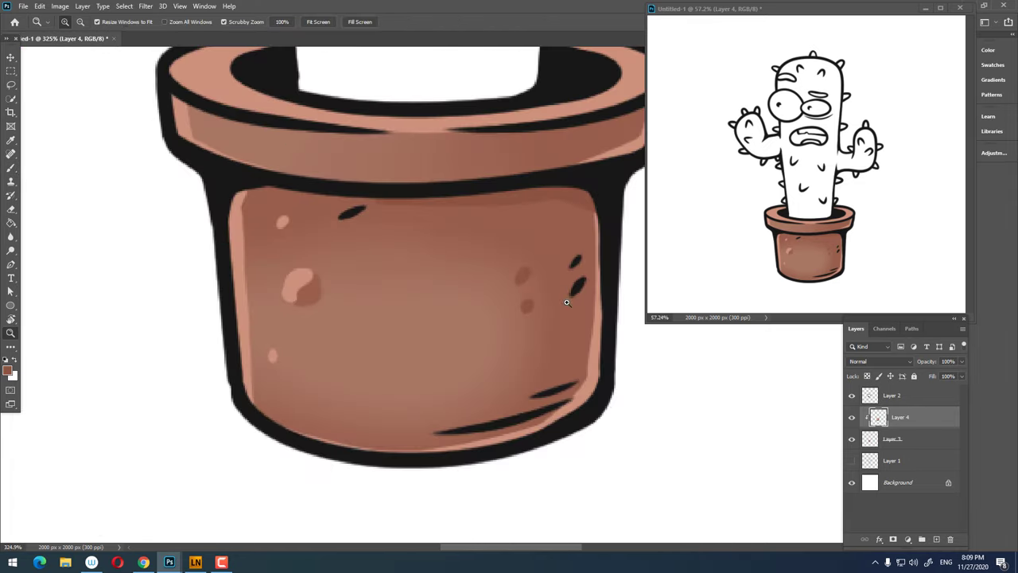
drag(517, 170, 482, 297)
key(b)
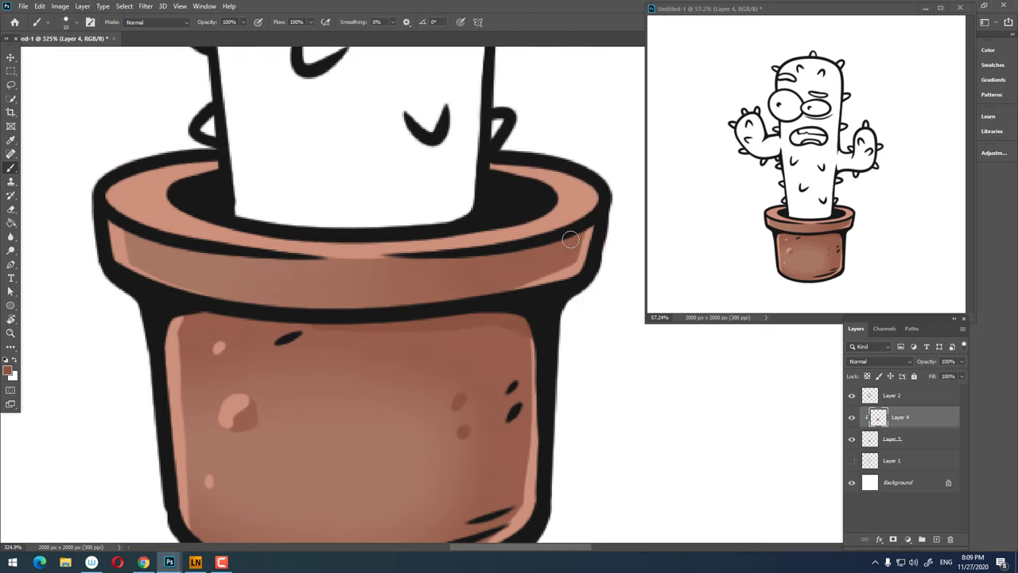
drag(540, 270, 530, 266)
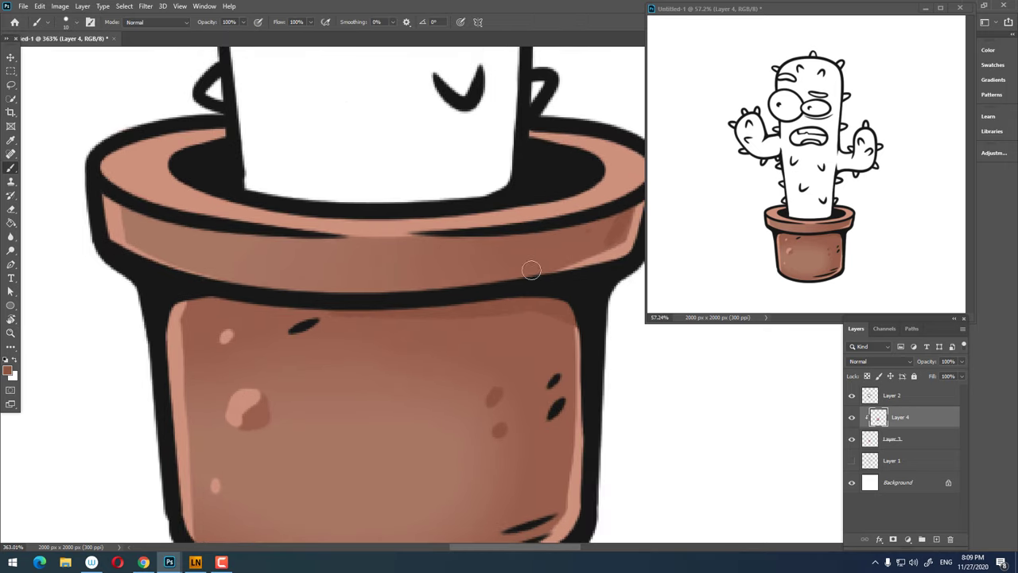
drag(483, 293, 557, 380)
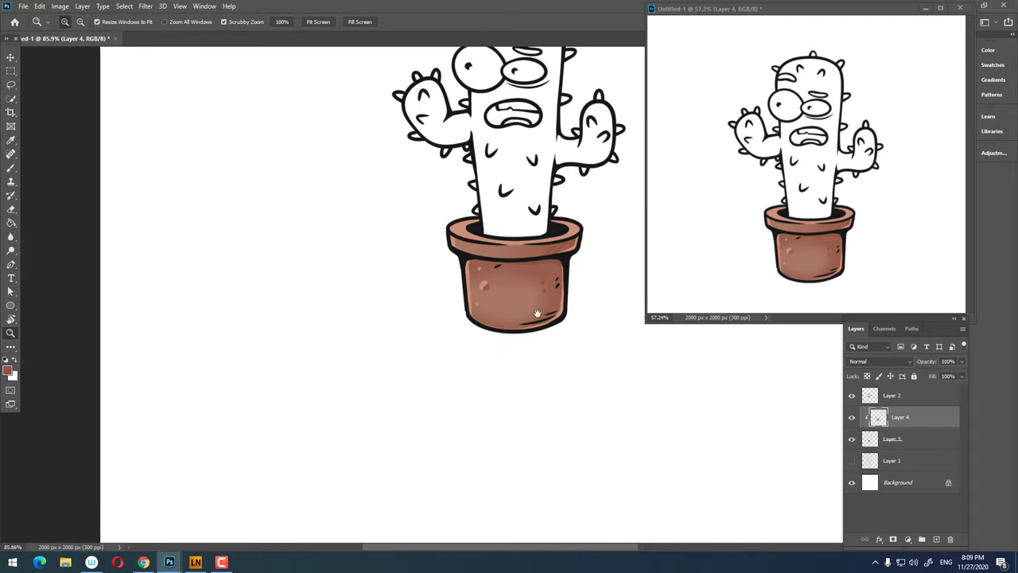
key(z)
drag(547, 425, 536, 452)
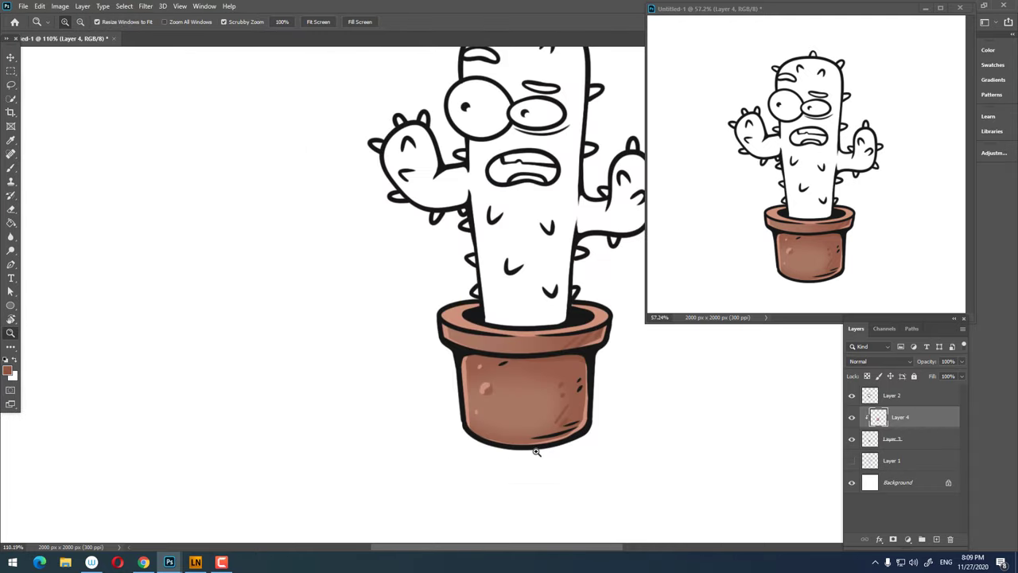
drag(541, 332, 508, 322)
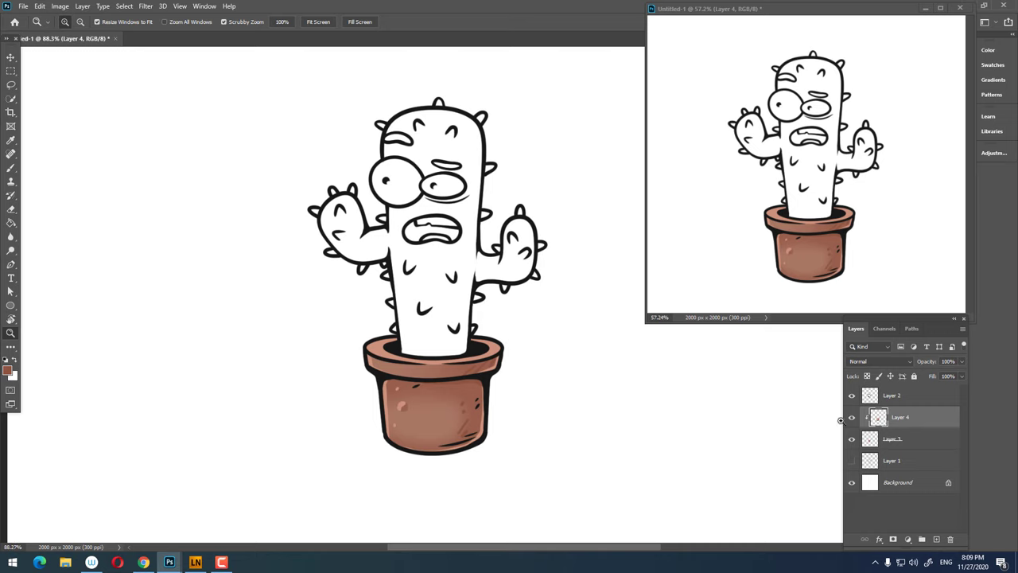
- Add a new Layer 5 above Layer 1 and set the foreground to green #3aa283
click(906, 460)
click(936, 538)
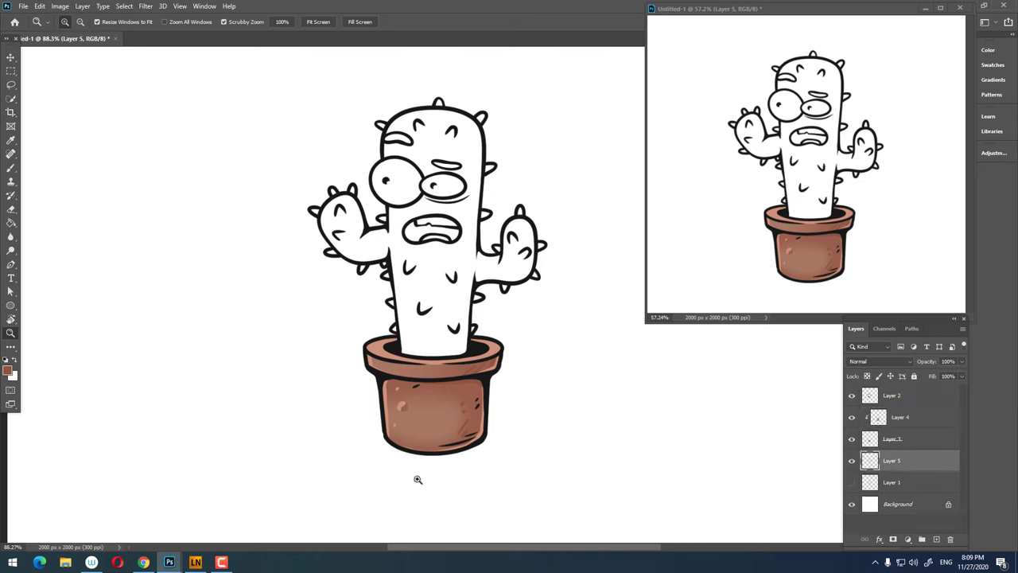
click(7, 368)
drag(211, 452, 212, 408)
click(305, 328)
key(b)
scroll(477, 231, up, 3)
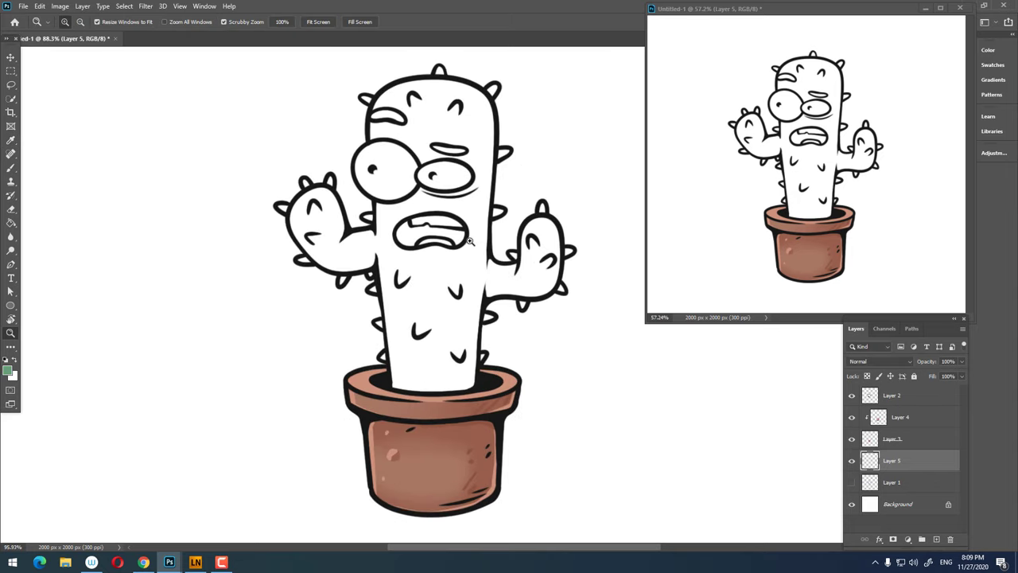
right_click(477, 226)
- Fill the lower cactus body and right side with green, erasing stray paint
mouse_move(413, 286)
mouse_down()
mouse_move(421, 342)
mouse_move(445, 381)
mouse_move(465, 382)
mouse_move(467, 291)
mouse_up()
mouse_move(406, 397)
mouse_down()
mouse_move(394, 338)
mouse_move(416, 323)
mouse_move(431, 261)
mouse_move(421, 170)
mouse_move(554, 249)
mouse_move(557, 79)
mouse_move(521, 242)
mouse_up()
key(e)
scroll(387, 360, up, 3)
key(b)
mouse_move(493, 159)
mouse_down()
mouse_move(460, 326)
mouse_move(394, 311)
mouse_move(362, 318)
mouse_move(366, 231)
mouse_move(400, 157)
mouse_move(350, 199)
mouse_move(365, 87)
mouse_move(445, 80)
mouse_move(487, 220)
mouse_move(541, 230)
mouse_move(517, 88)
mouse_move(518, 198)
mouse_move(534, 170)
mouse_move(466, 159)
mouse_move(398, 171)
mouse_up()
- Paint the right and left cactus arms green
key(z)
mouse_move(557, 273)
mouse_down()
mouse_move(493, 272)
mouse_move(556, 279)
mouse_up()
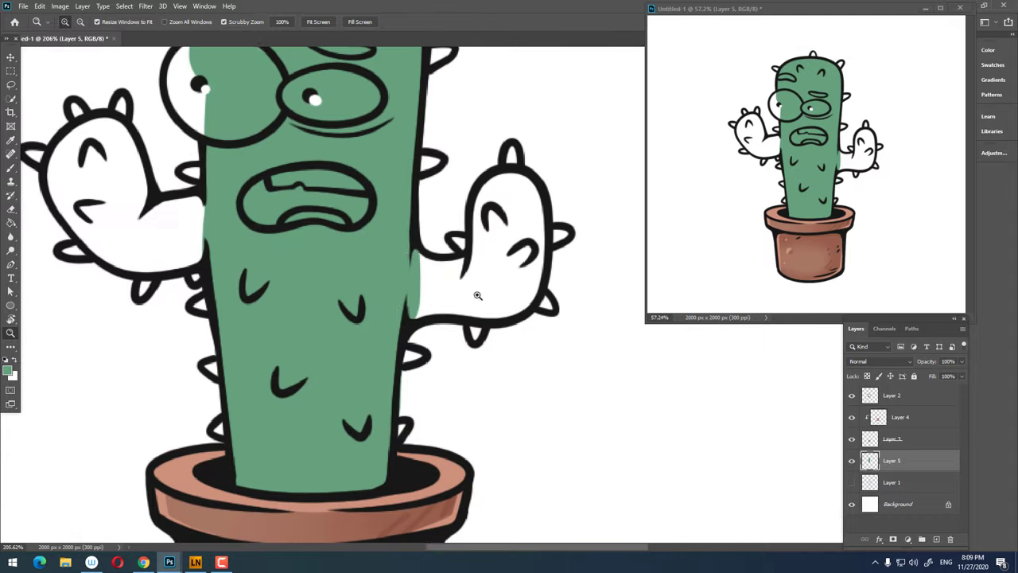
key(b)
mouse_move(439, 287)
mouse_down()
mouse_move(518, 284)
mouse_move(539, 166)
mouse_move(451, 285)
mouse_move(470, 279)
mouse_move(466, 288)
mouse_move(415, 298)
mouse_move(390, 282)
mouse_move(386, 212)
mouse_move(364, 236)
mouse_move(437, 286)
mouse_up()
key(z)
key(b)
key(z)
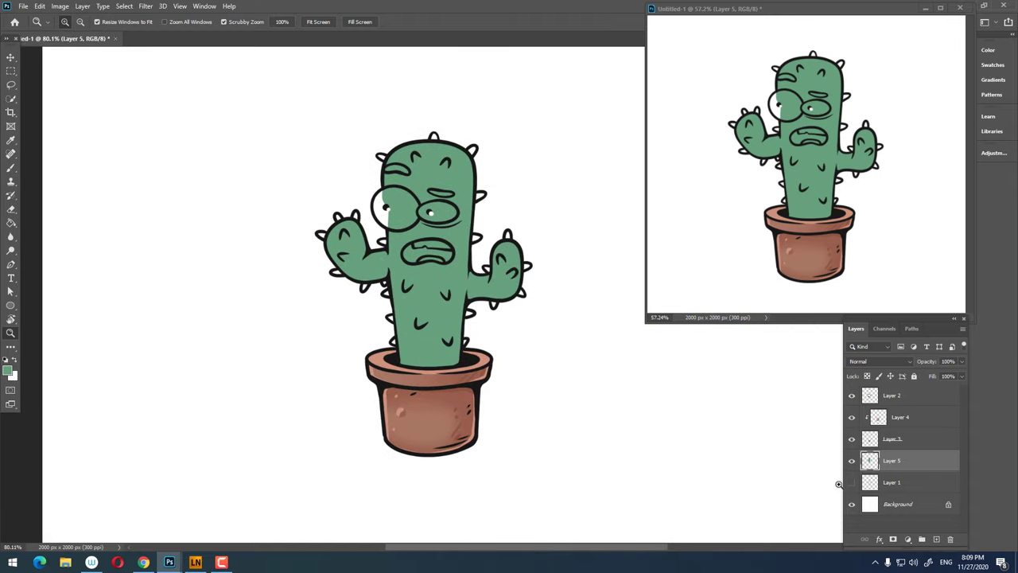
- Add Layer 6 clipped to the green fill and set the foreground to darker green #2b8566
click(937, 539)
alt+click(915, 470)
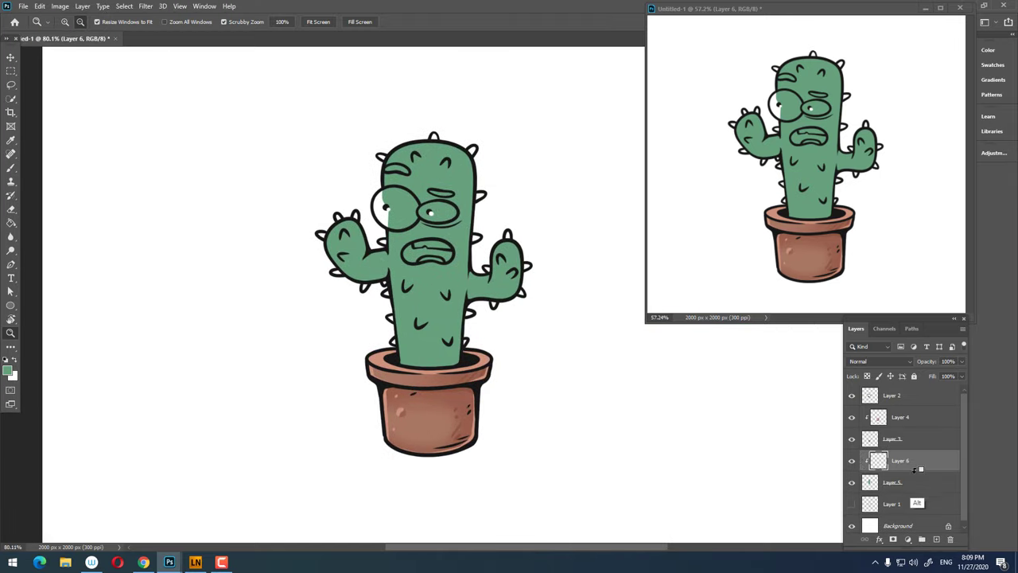
click(8, 370)
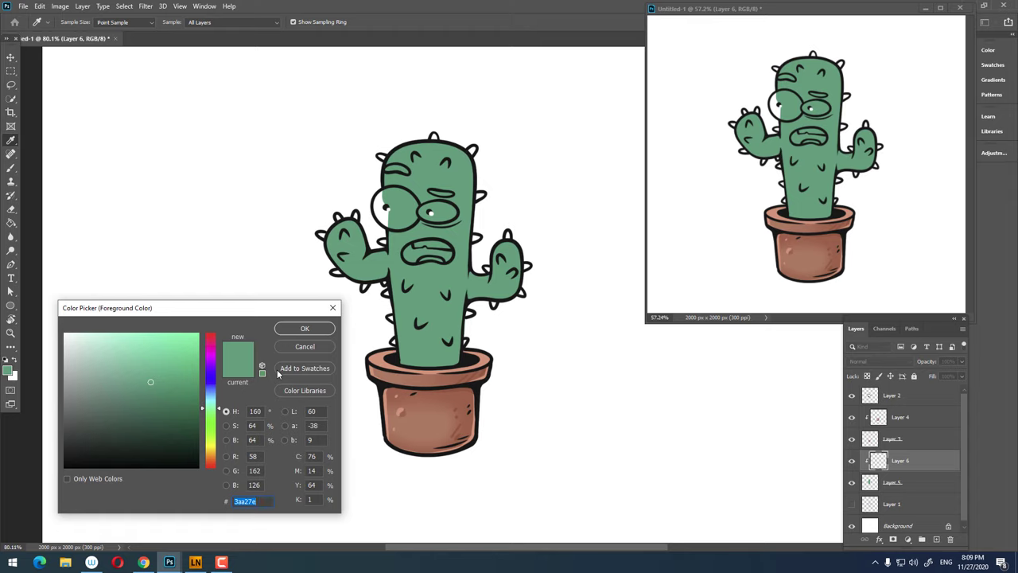
click(156, 397)
click(315, 329)
- Paint soft shading on the lower cactus with a 432 px brush, then shrink it to 61 px
key(b)
right_click(408, 280)
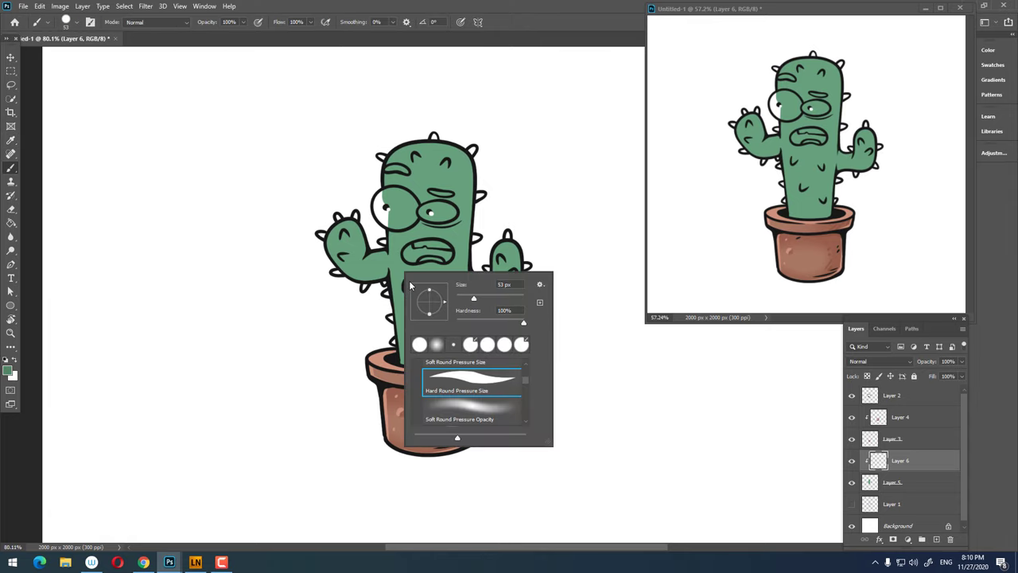
drag(474, 298, 518, 299)
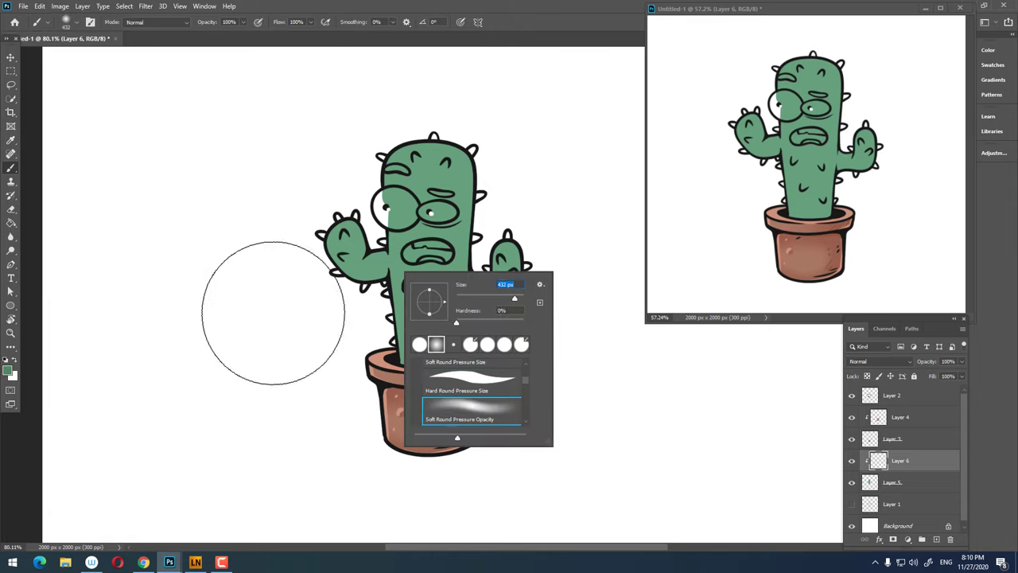
click(393, 380)
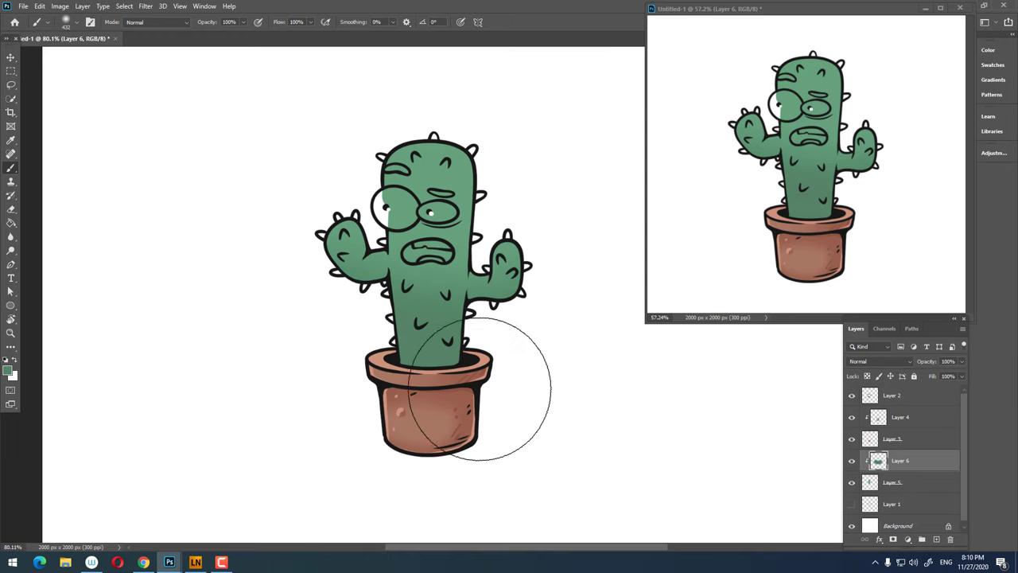
key(z)
drag(482, 293, 509, 293)
key(b)
right_click(534, 243)
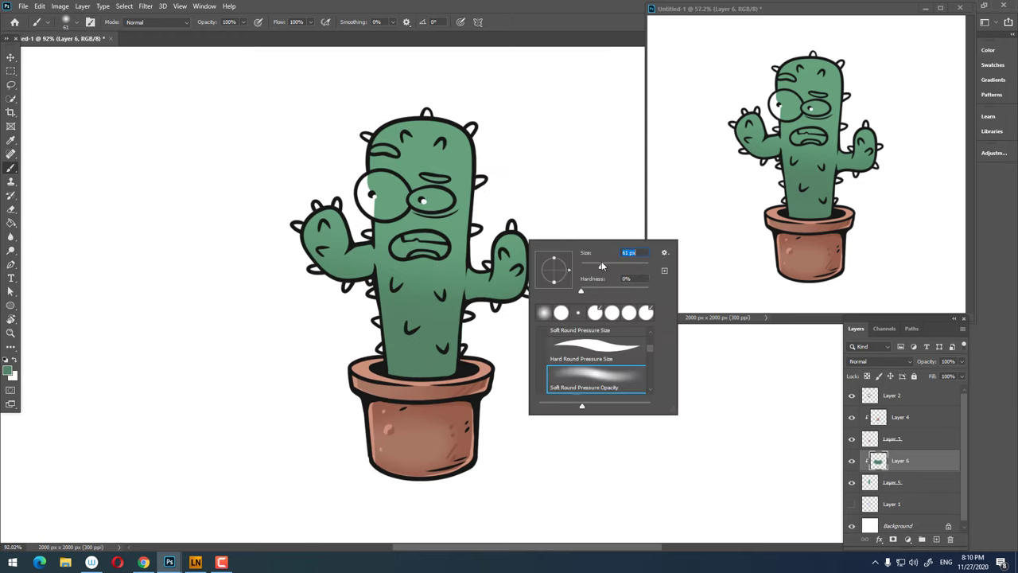
key(Escape)
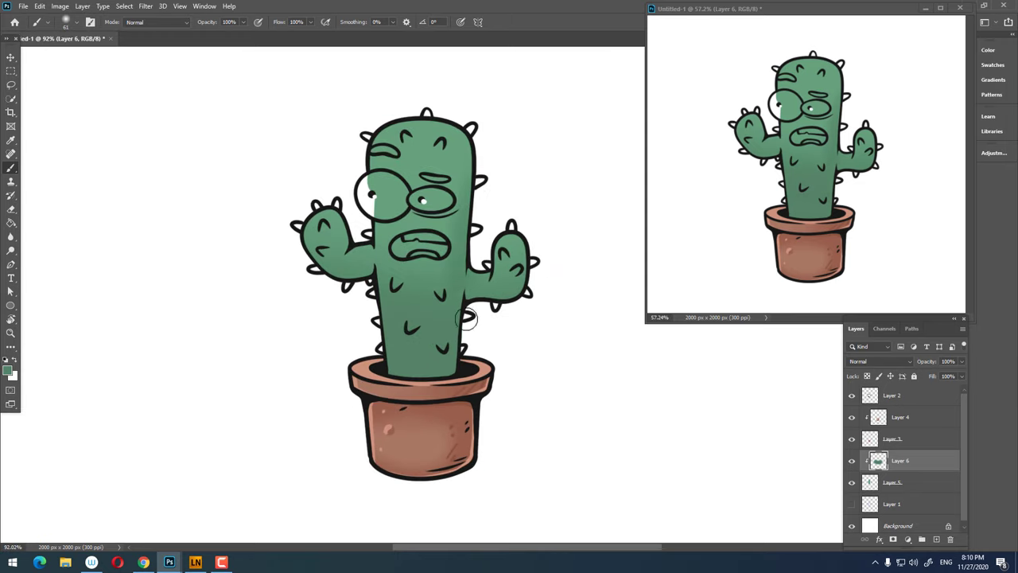
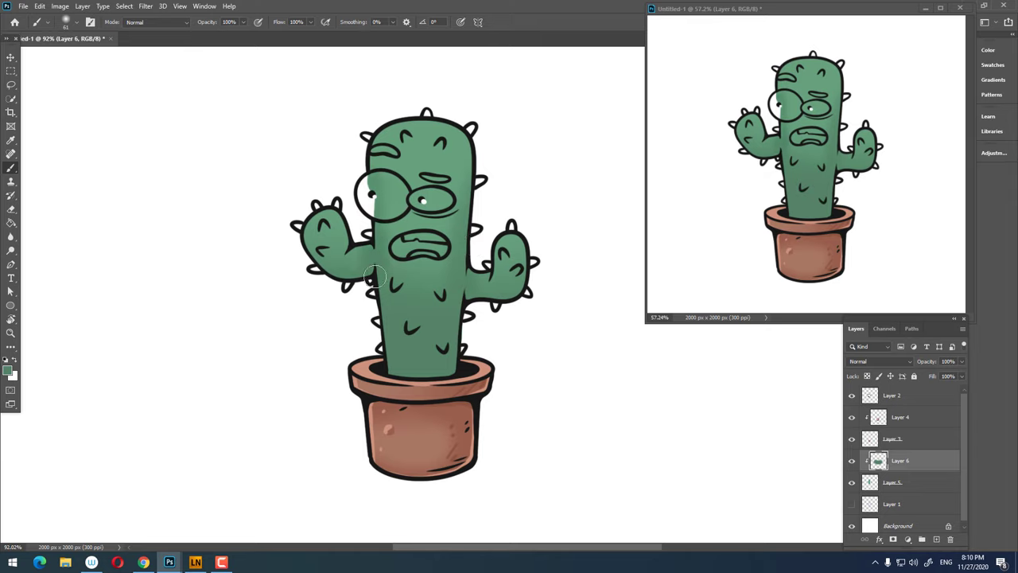
- Brush darker green onto the lower cactus body and the underside of the right arm
click(8, 368)
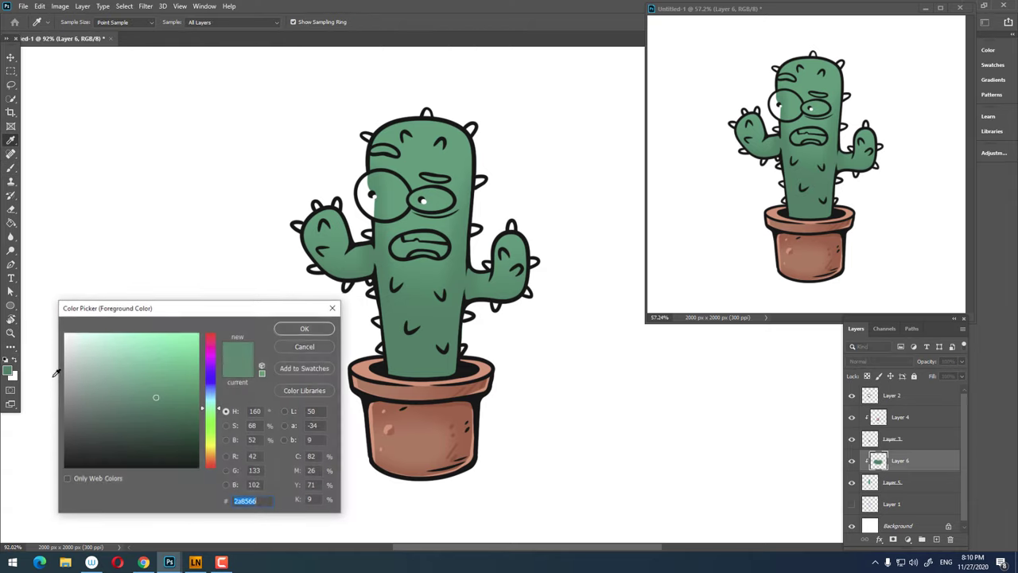
click(304, 329)
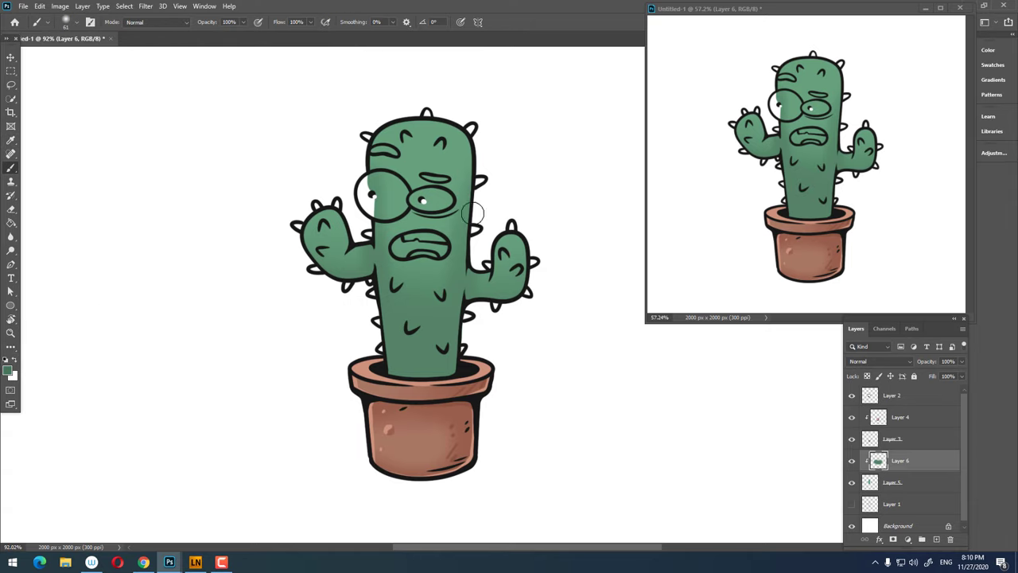
drag(388, 364, 442, 360)
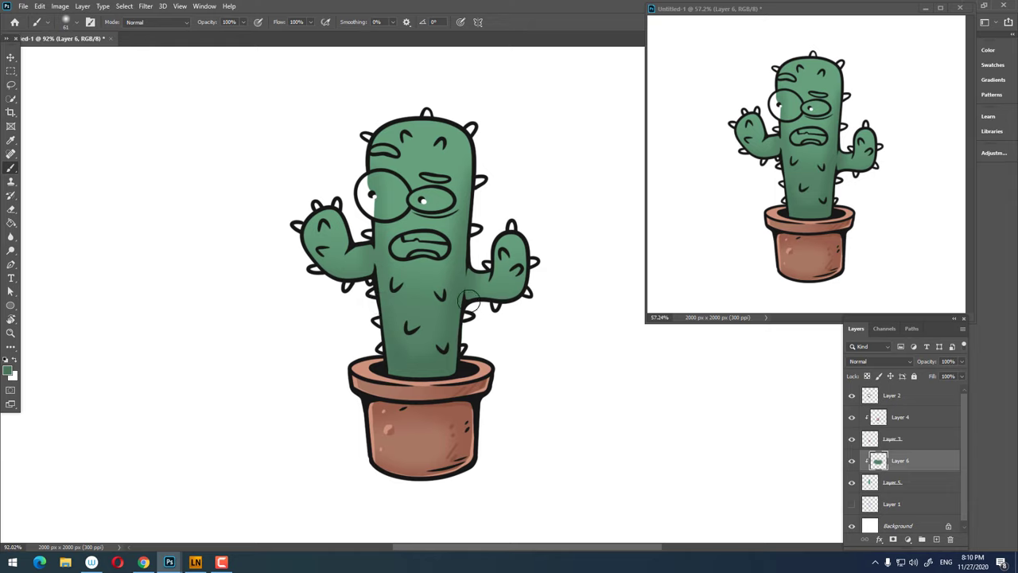
drag(471, 287, 524, 291)
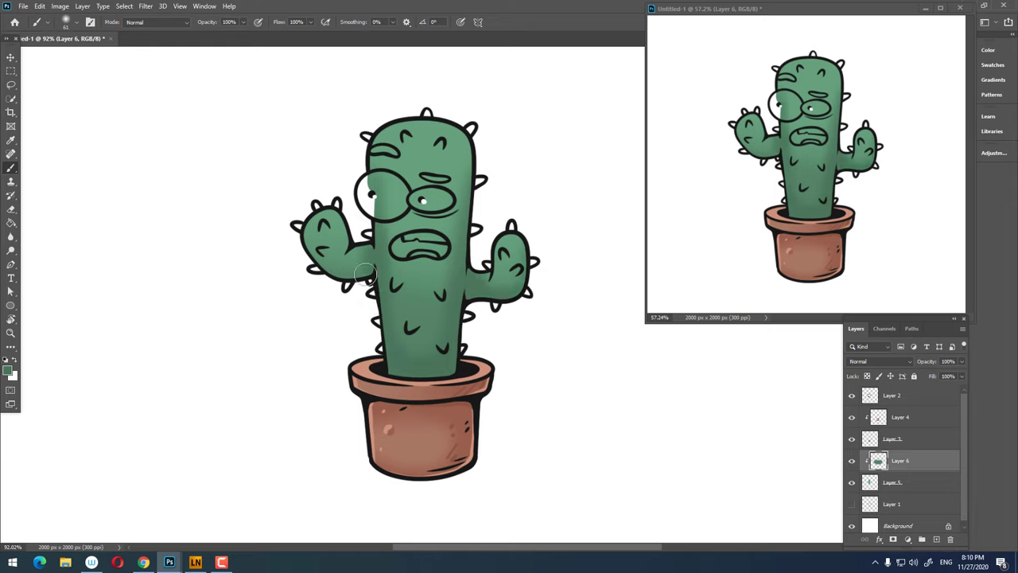
scroll(437, 303, down, 5)
scroll(436, 302, up, 4)
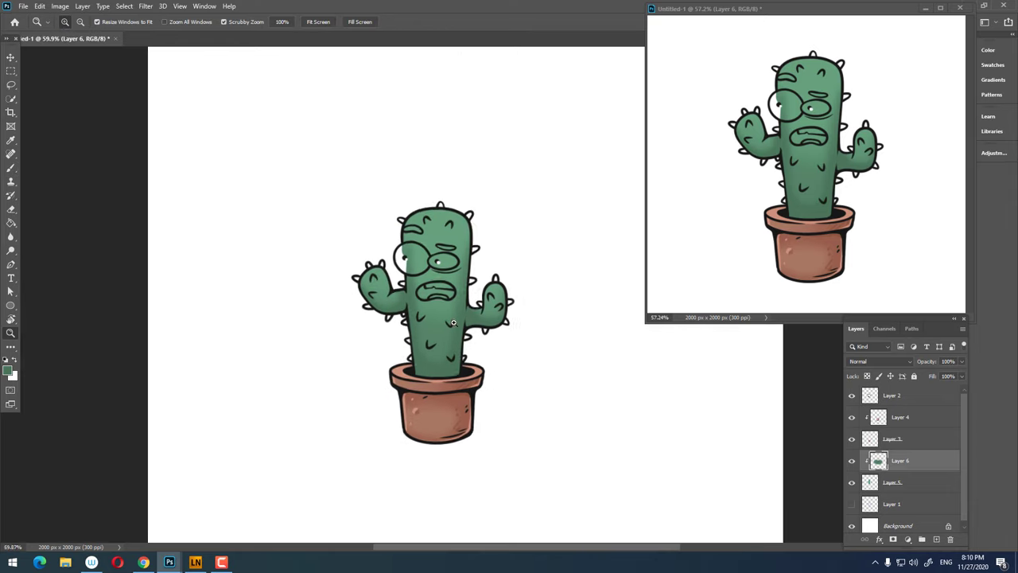
- Sample a darker green and add a new Layer 7 clipped to Layer 6
right_click(480, 276)
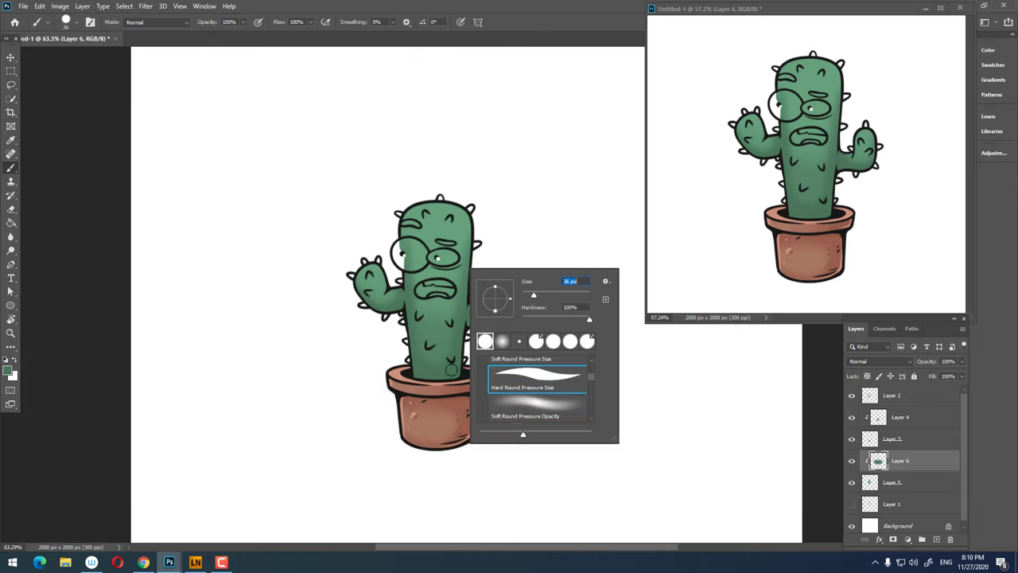
key(i)
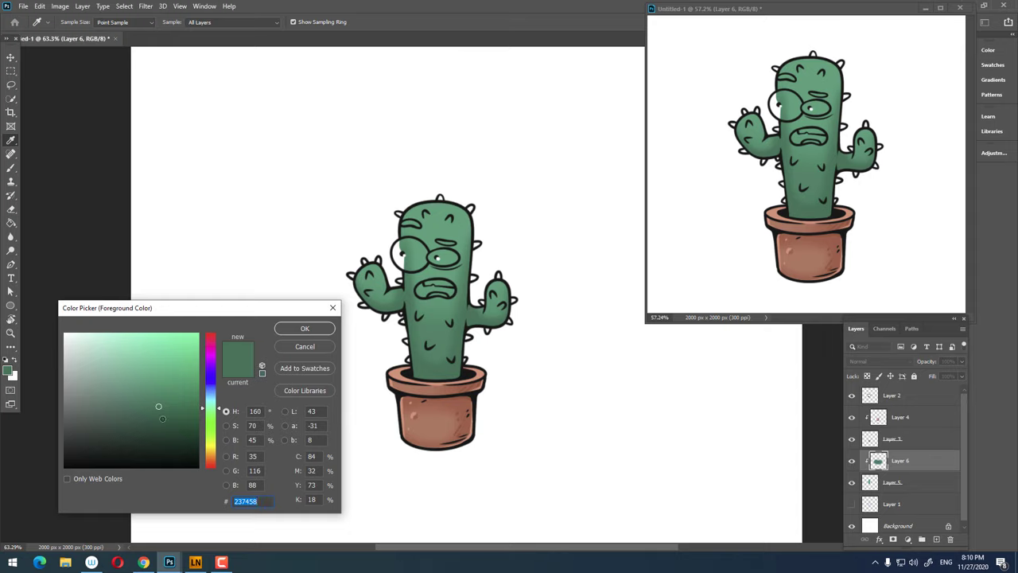
click(161, 417)
click(304, 330)
key(b)
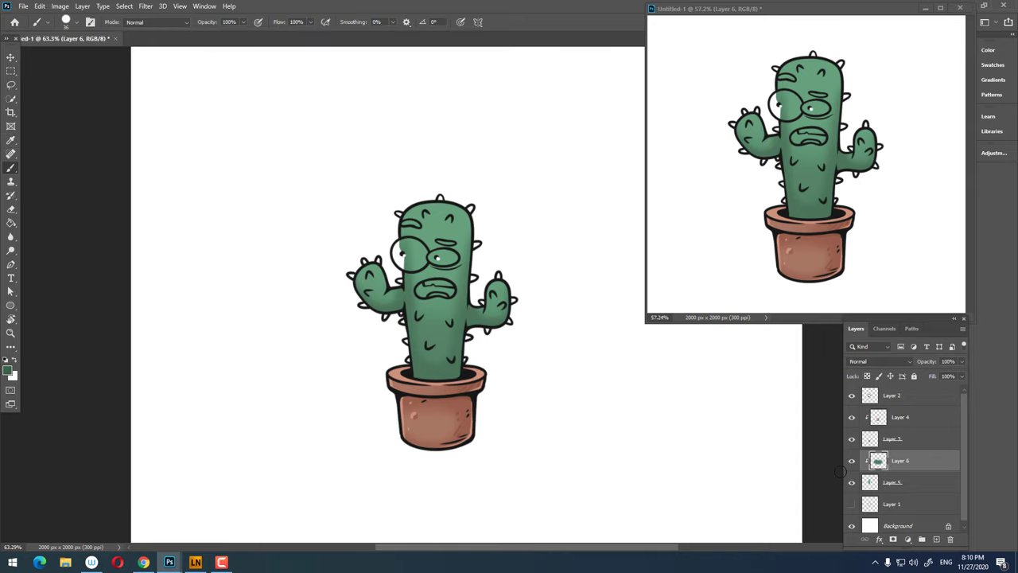
click(936, 540)
key(ctrl+alt+g)
- Zoom in and set up a smaller Hard Round brush whose size follows pen pressure
key(z)
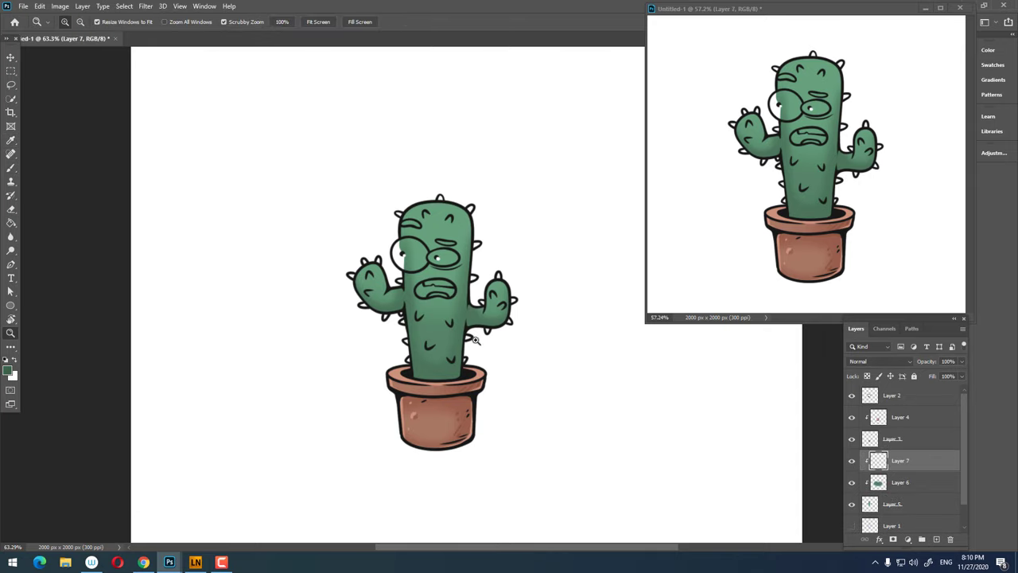
drag(374, 248, 397, 248)
key(b)
right_click(420, 199)
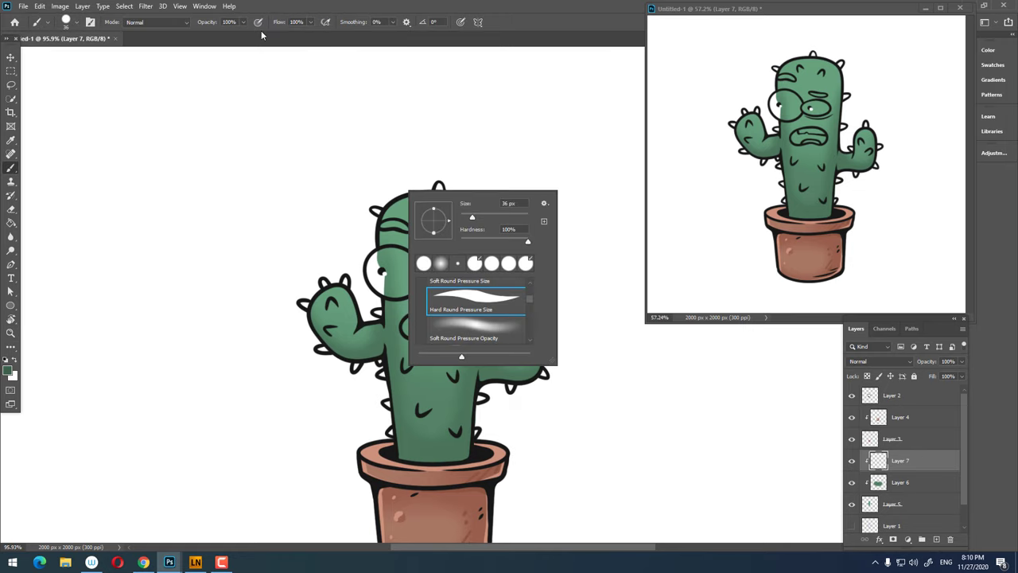
click(257, 22)
scroll(459, 321, up, 3)
right_click(491, 297)
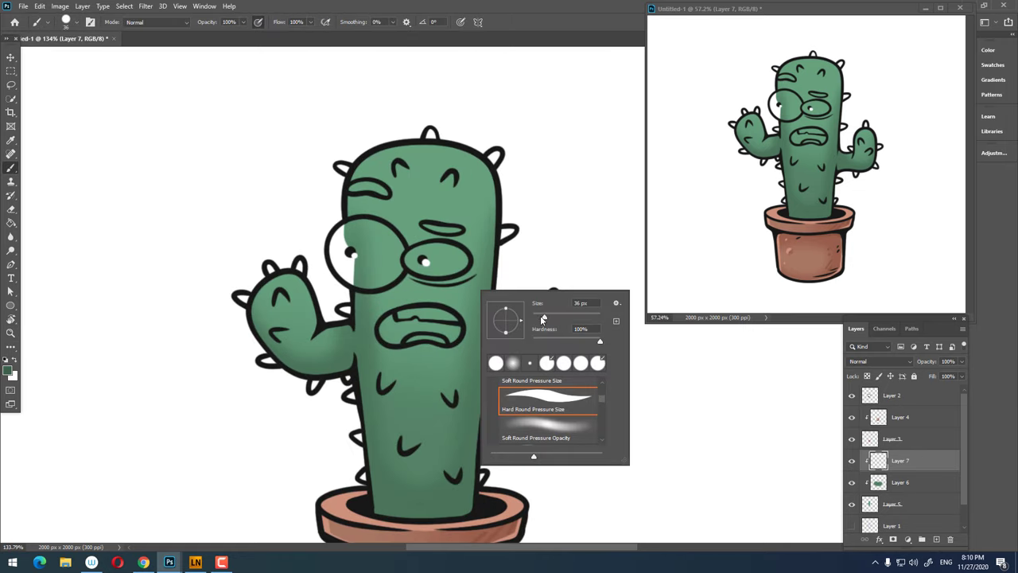
drag(541, 318, 536, 318)
click(380, 167)
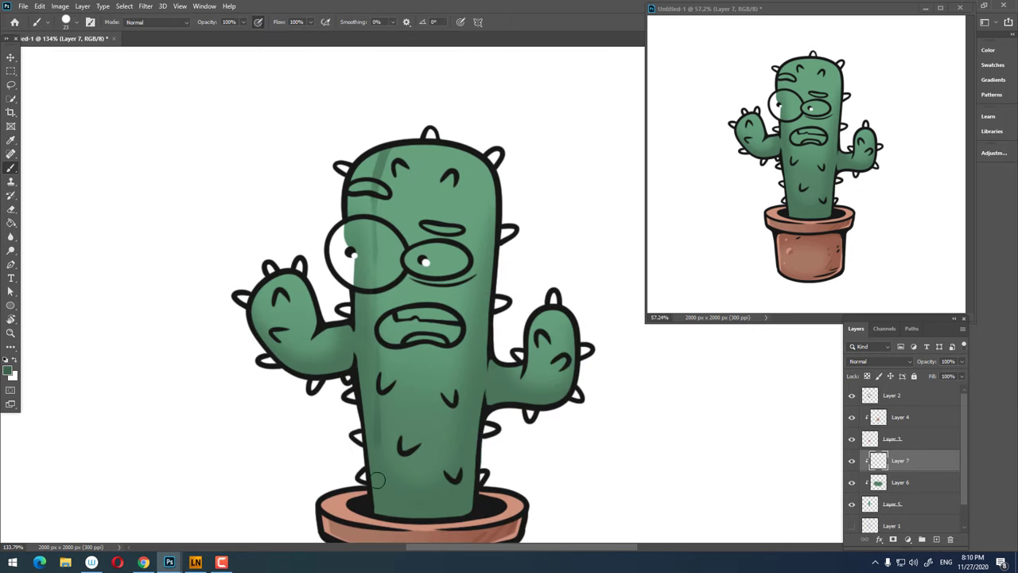
key(ctrl+z)
click(195, 562)
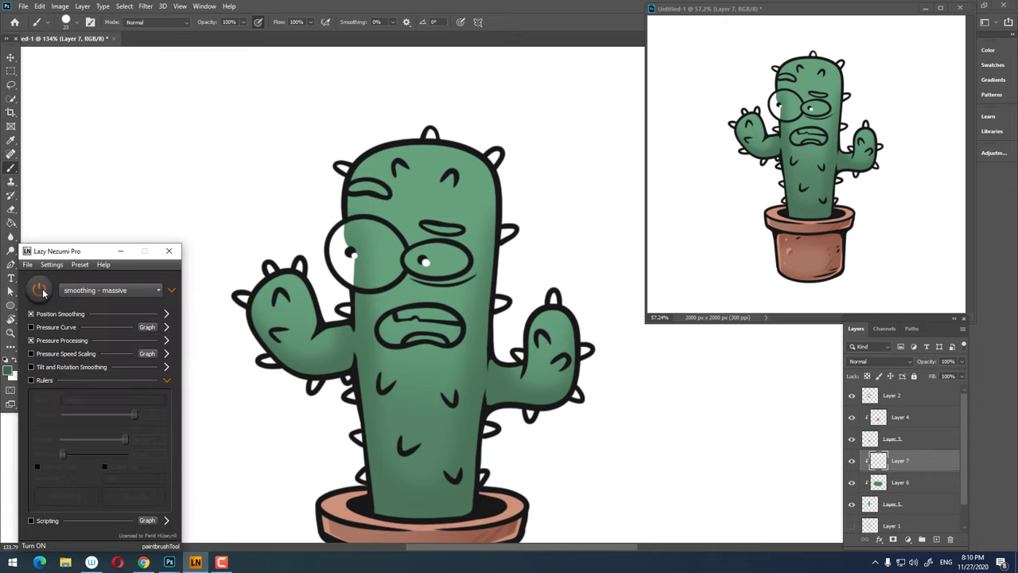
click(120, 250)
- Paint a darker green rib stripe down the cactus's left side, redoing it until right
drag(365, 150, 360, 273)
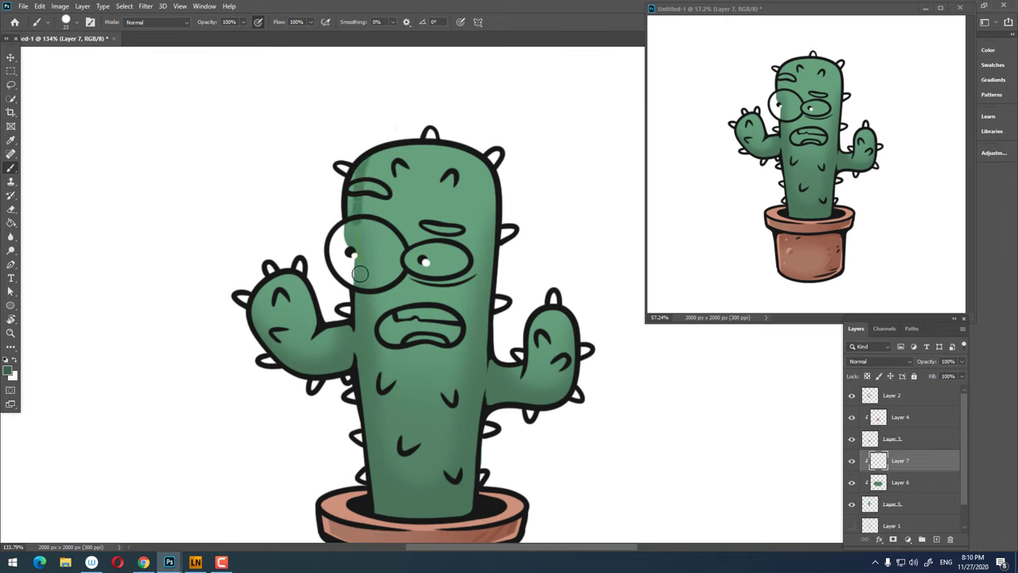
key(ctrl+z)
drag(372, 155, 378, 516)
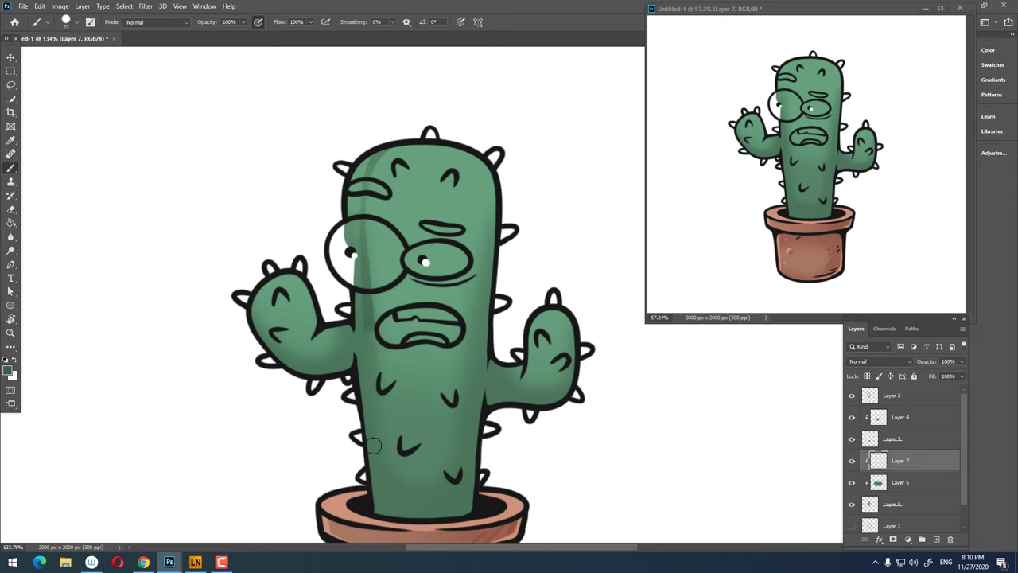
key(ctrl+z)
drag(362, 171, 380, 517)
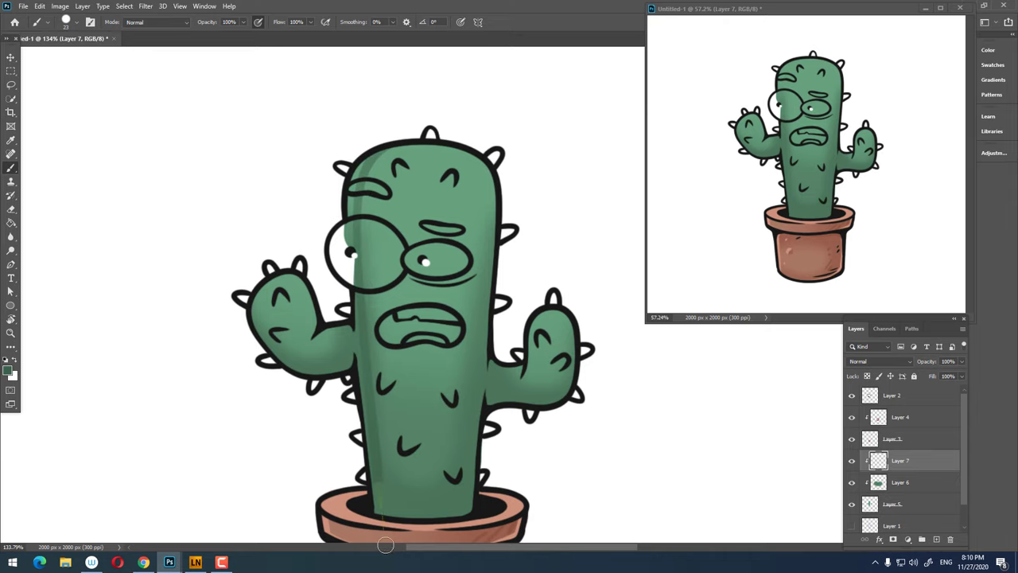
mouse_move(551, 346)
mouse_down()
mouse_move(415, 192)
mouse_move(430, 497)
mouse_up()
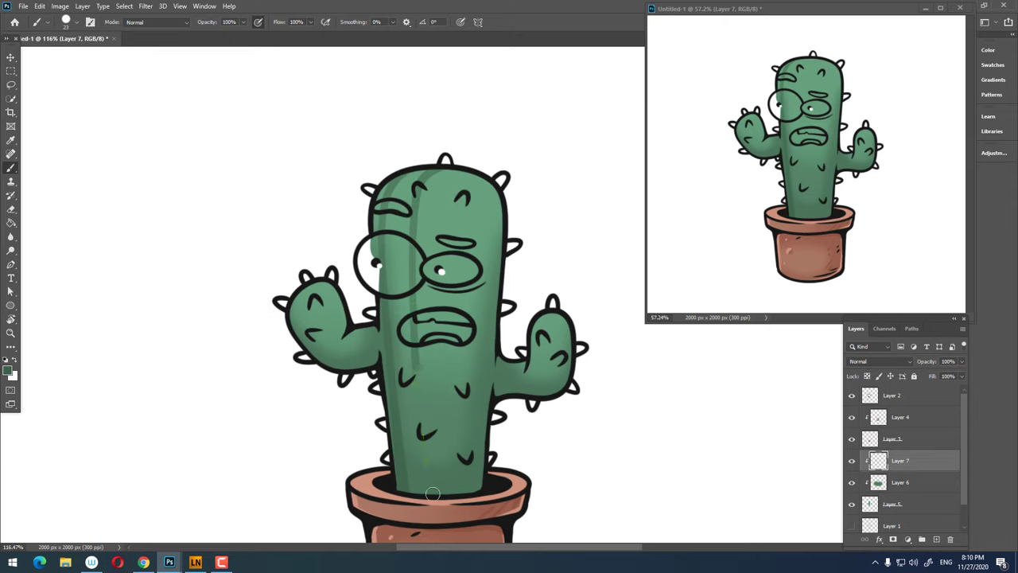
key(ctrl+z)
- Paint darker green stripes down the left-centre, centre and right side of the body
drag(416, 448, 409, 302)
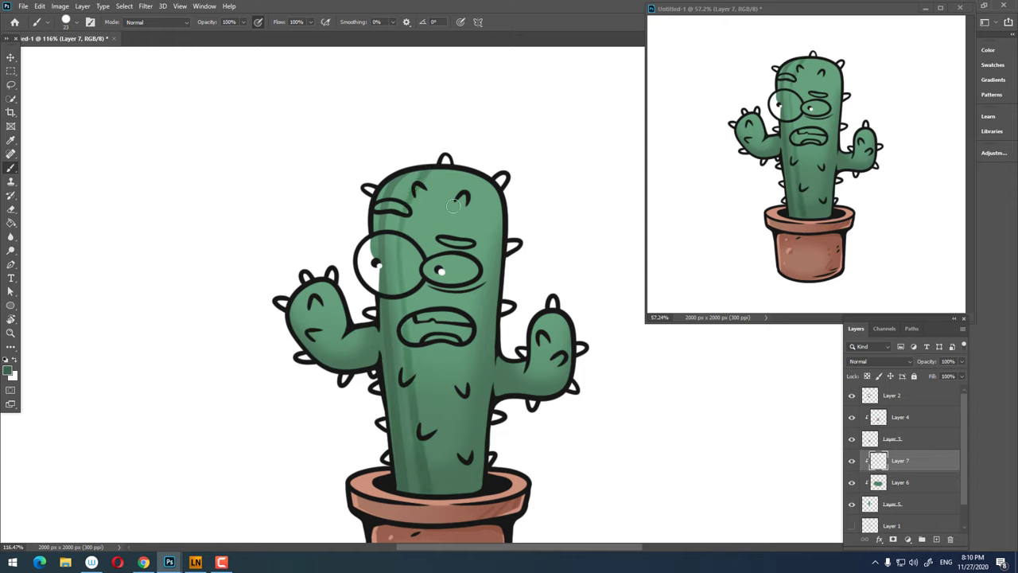
drag(442, 471, 442, 350)
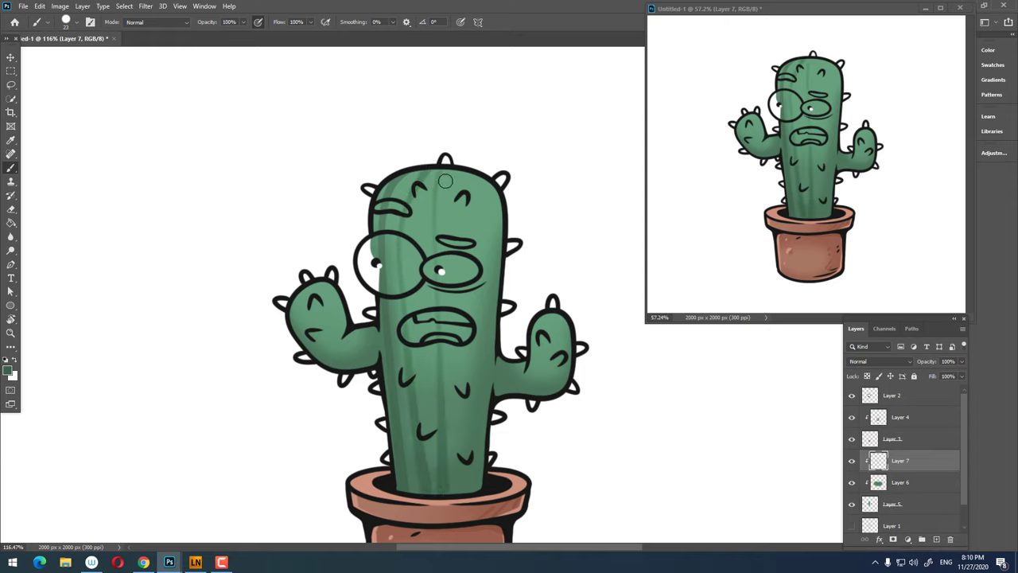
key(ctrl+z)
drag(433, 487, 432, 312)
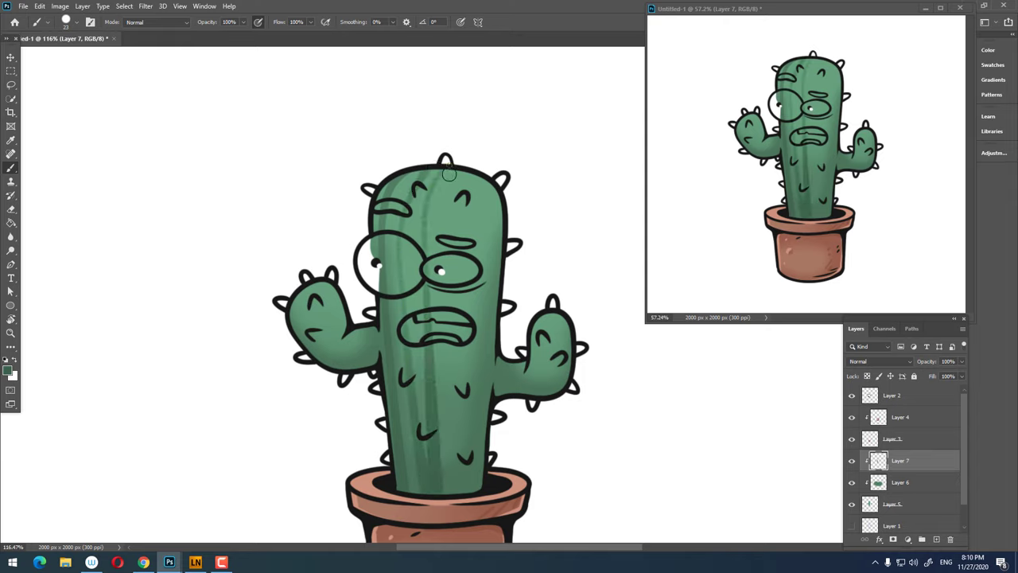
drag(444, 483, 446, 331)
key(ctrl+z)
mouse_move(455, 507)
mouse_down()
mouse_move(465, 175)
mouse_move(463, 493)
mouse_up()
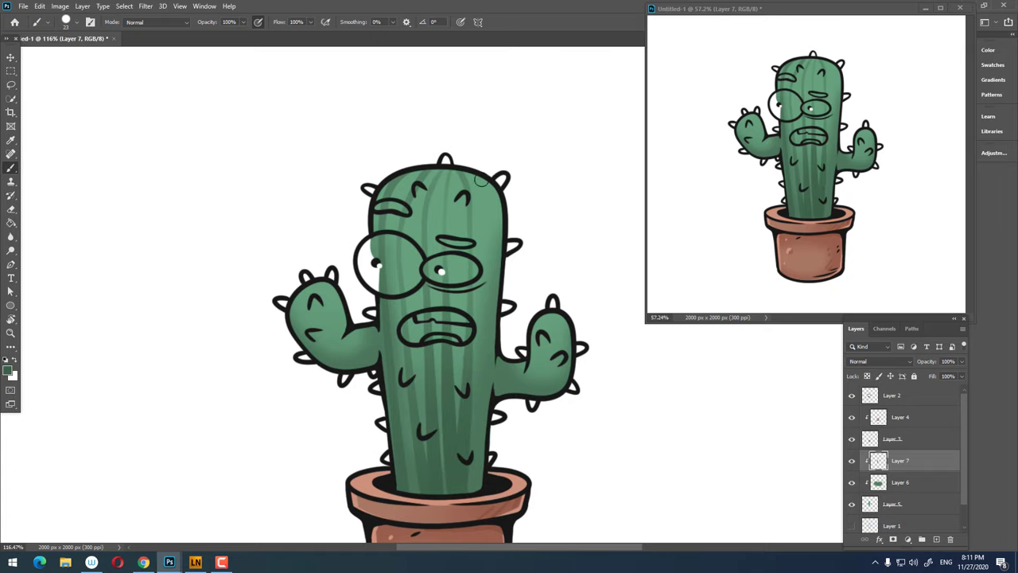
mouse_move(489, 206)
mouse_down()
mouse_move(473, 480)
mouse_move(469, 390)
mouse_up()
- Add more darker green stripes down the middle-left of the body
key(z)
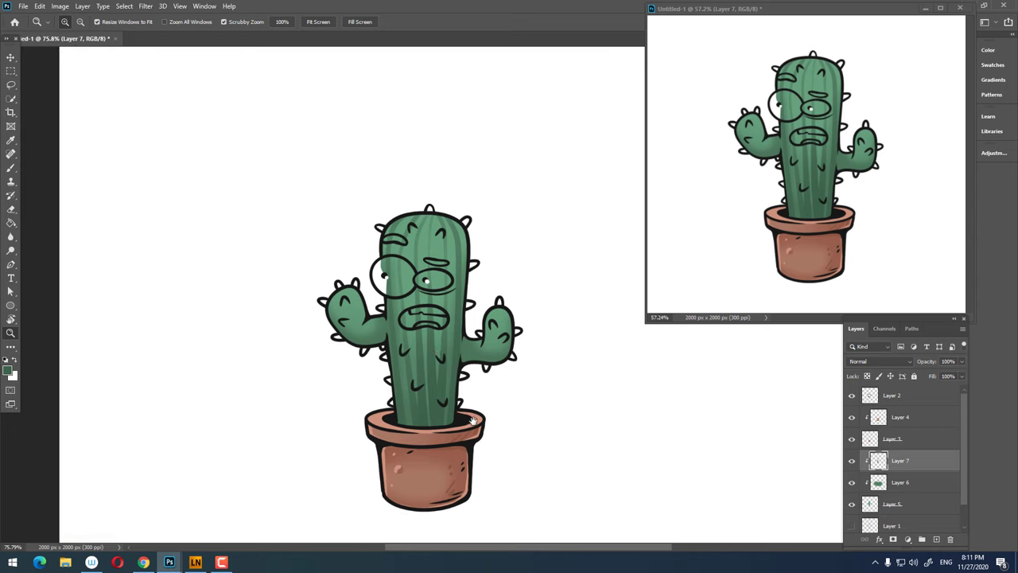
key(b)
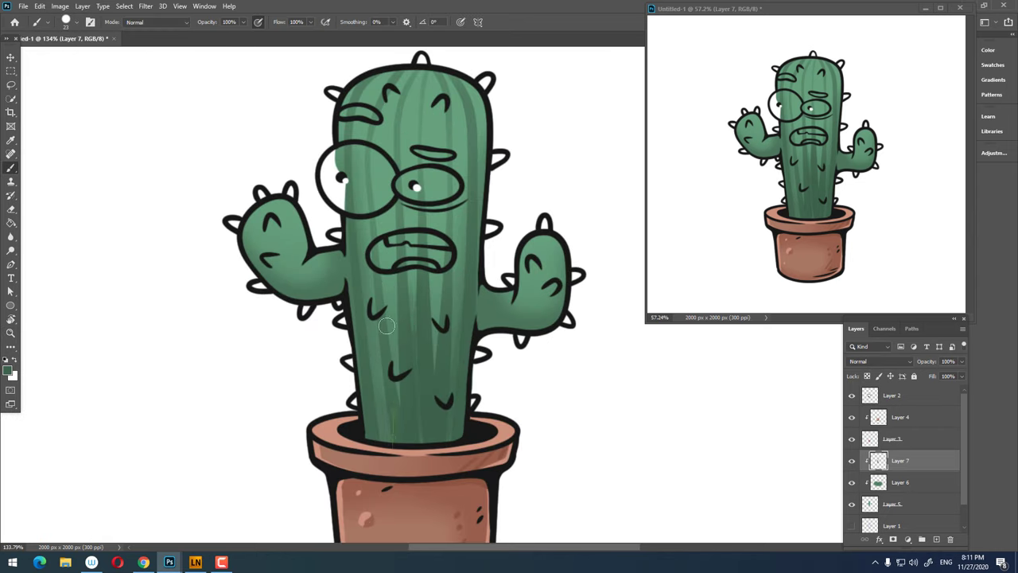
drag(383, 243, 391, 430)
mouse_move(389, 277)
mouse_down()
mouse_move(401, 413)
mouse_move(374, 275)
mouse_up()
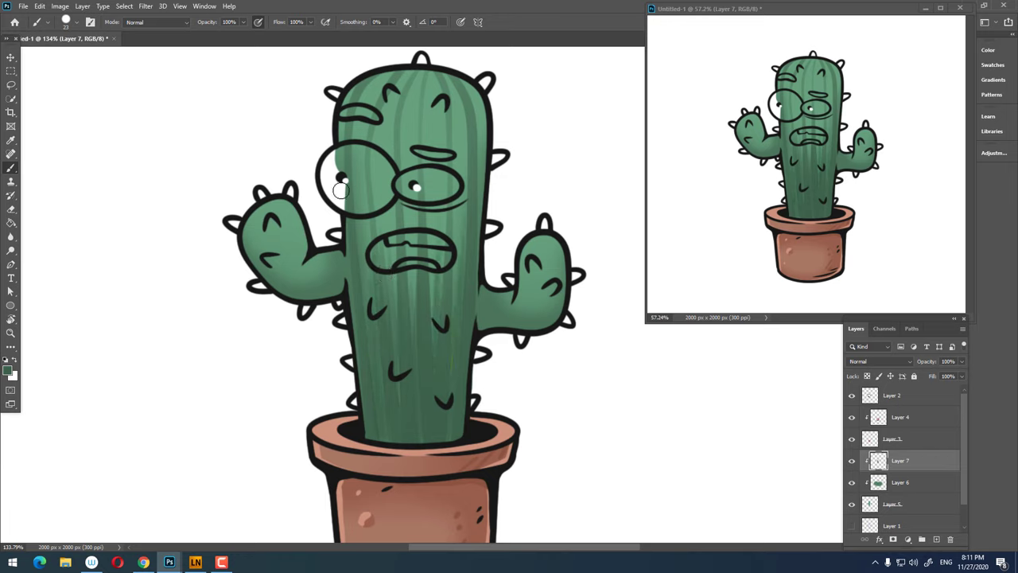
scroll(536, 327, up, 1)
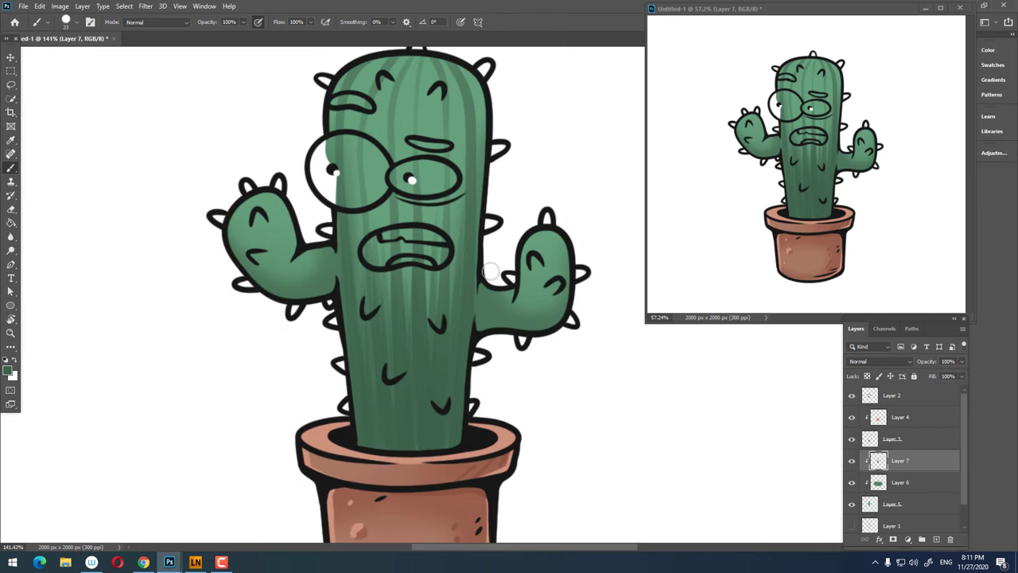
- Shade the right arm's top and side darker and add a lighter curving highlight
scroll(475, 328, up, 3)
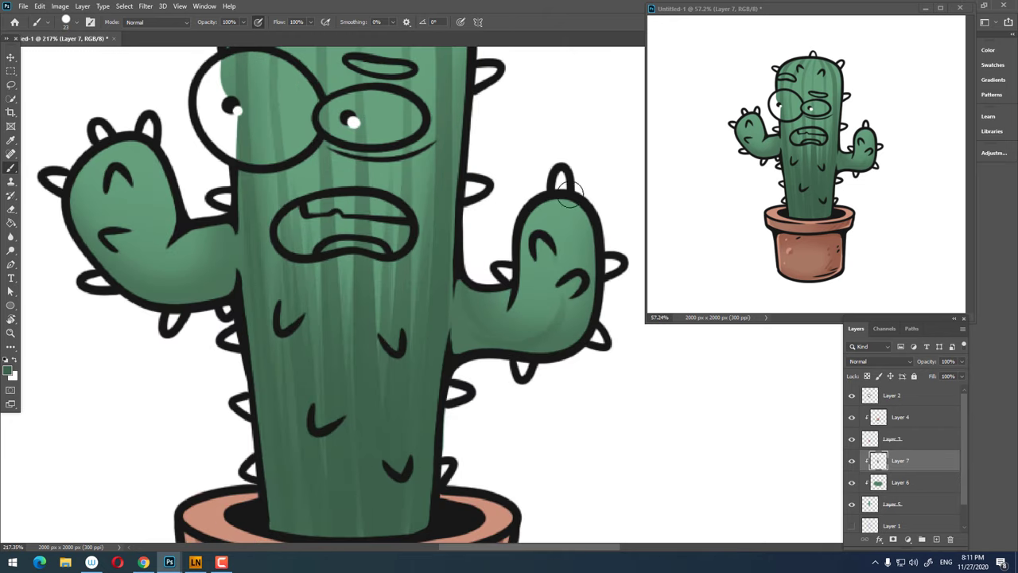
drag(569, 201, 555, 246)
mouse_move(584, 277)
mouse_down()
mouse_move(590, 221)
mouse_move(557, 269)
mouse_up()
drag(591, 334, 567, 208)
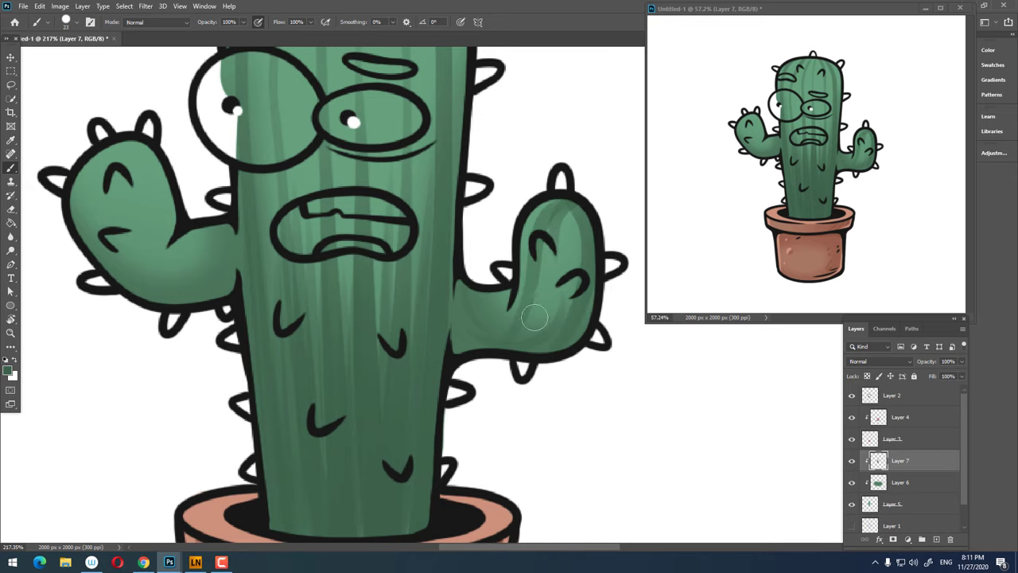
mouse_move(536, 310)
mouse_down()
mouse_move(586, 196)
mouse_move(524, 318)
mouse_up()
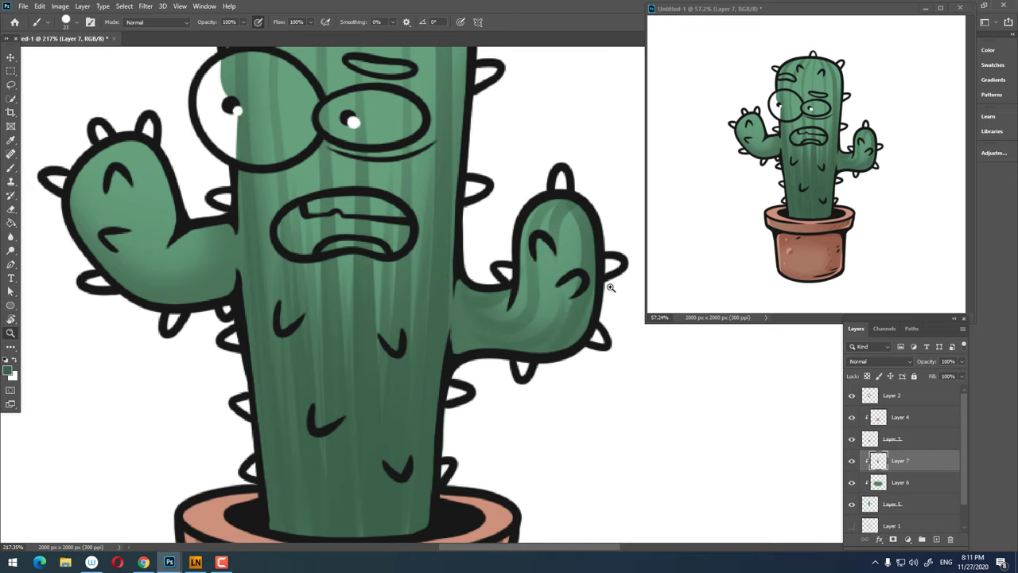
scroll(628, 291, down, 2)
scroll(636, 263, up, 3)
scroll(552, 347, down, 3)
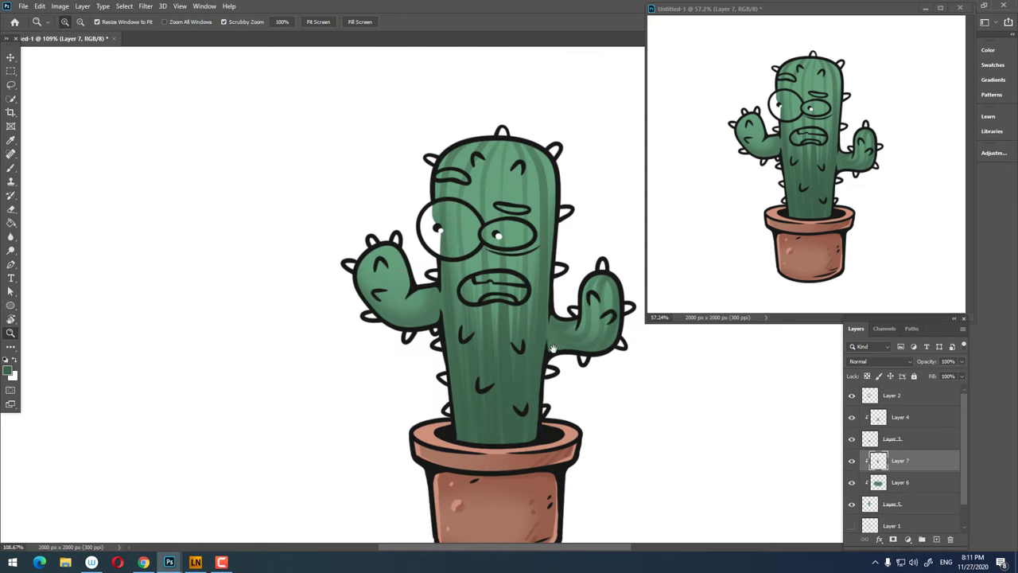
scroll(318, 342, up, 1)
scroll(303, 344, up, 2)
- Darken the left arm's outer and lower edges and the area beneath it
mouse_move(303, 343)
mouse_down()
mouse_move(402, 334)
mouse_move(342, 239)
mouse_up()
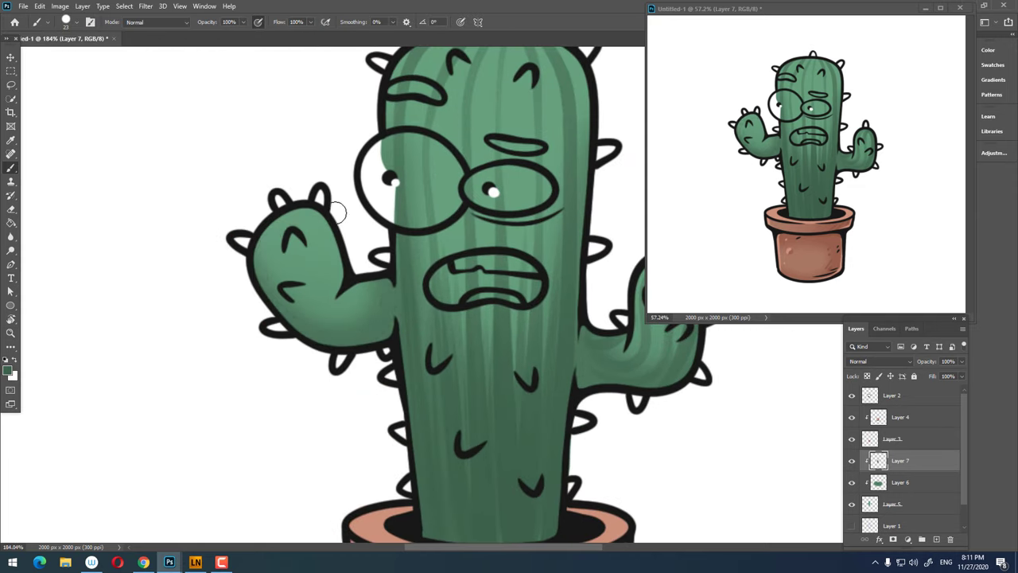
drag(271, 287, 382, 334)
drag(282, 212, 374, 303)
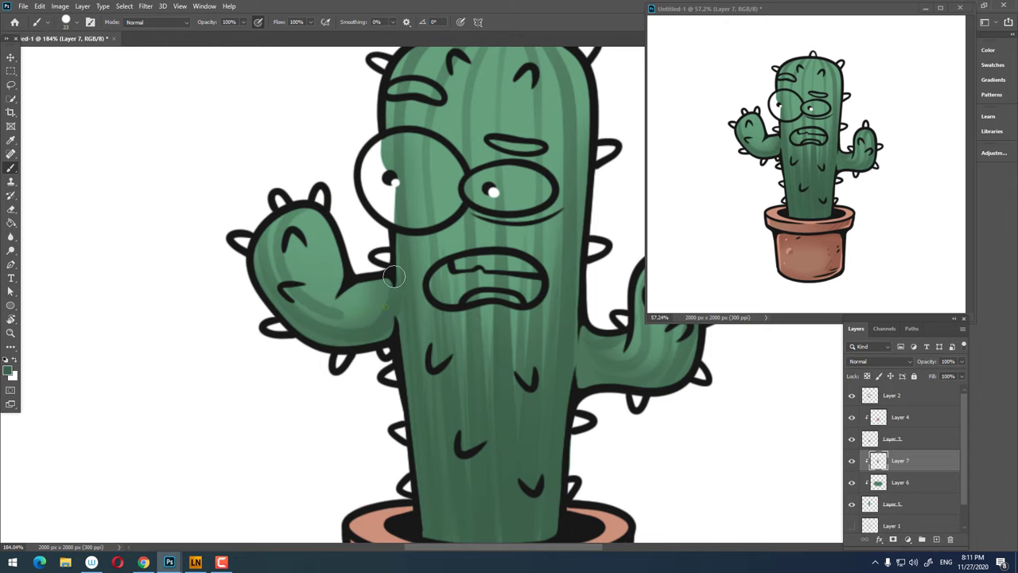
drag(300, 268, 454, 235)
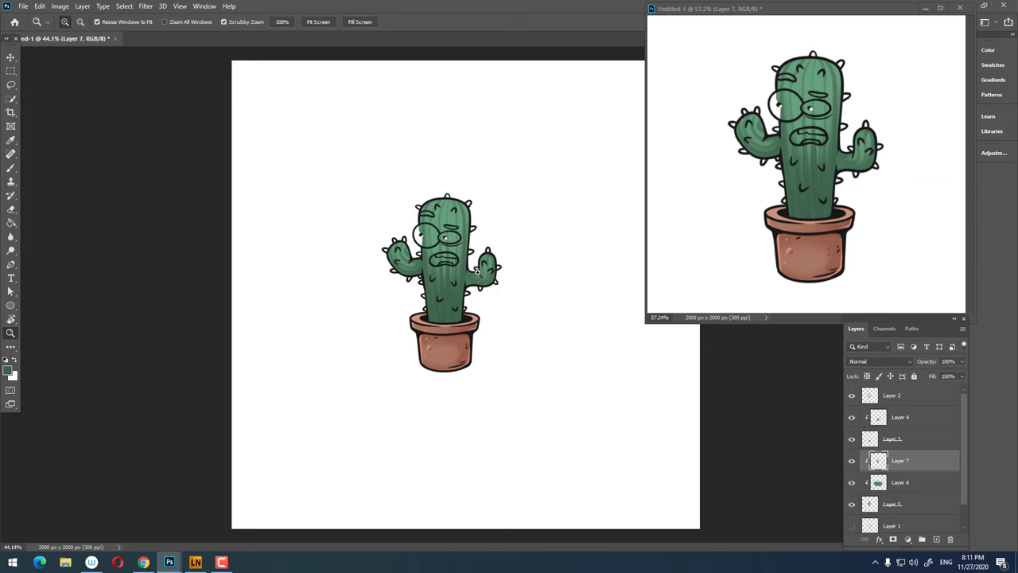
mouse_move(477, 271)
mouse_down()
mouse_move(495, 326)
mouse_move(452, 265)
mouse_up()
key(b)
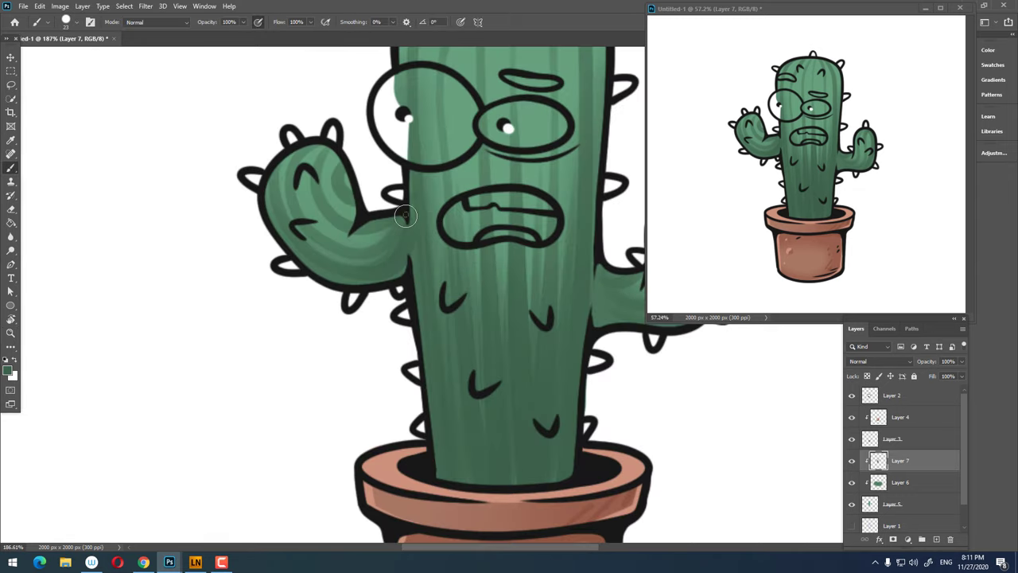
mouse_move(405, 216)
mouse_down()
mouse_move(285, 235)
mouse_move(286, 195)
mouse_move(357, 181)
mouse_up()
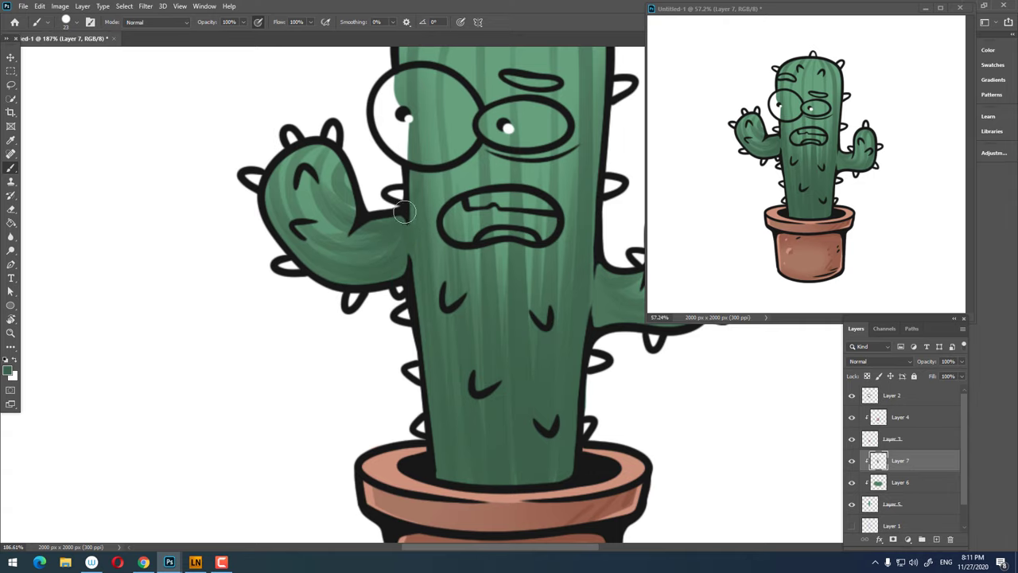
- Paint a lighter green stroke along the right arm, then zoom out to check the cactus
drag(415, 354, 286, 314)
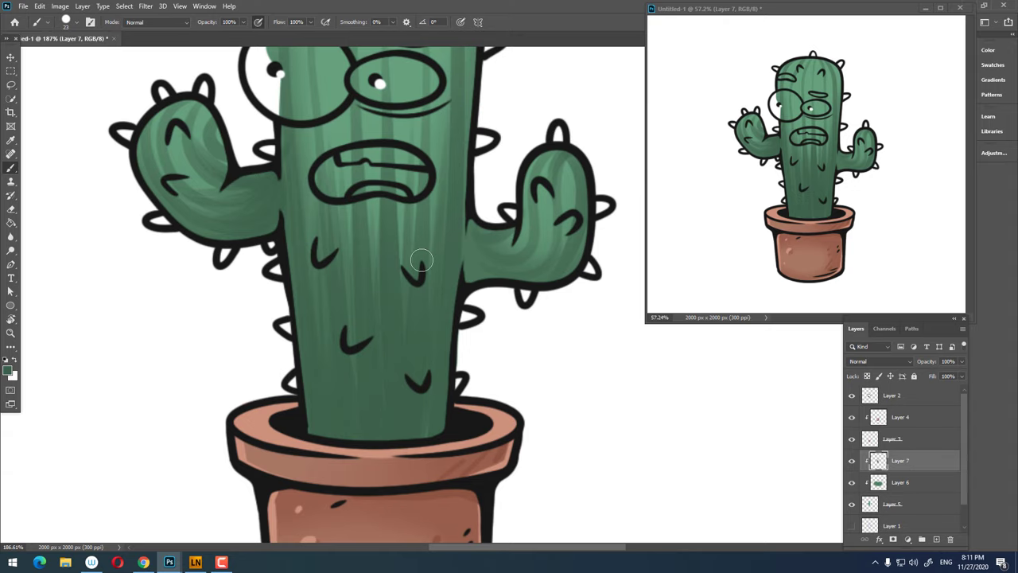
drag(435, 198, 354, 254)
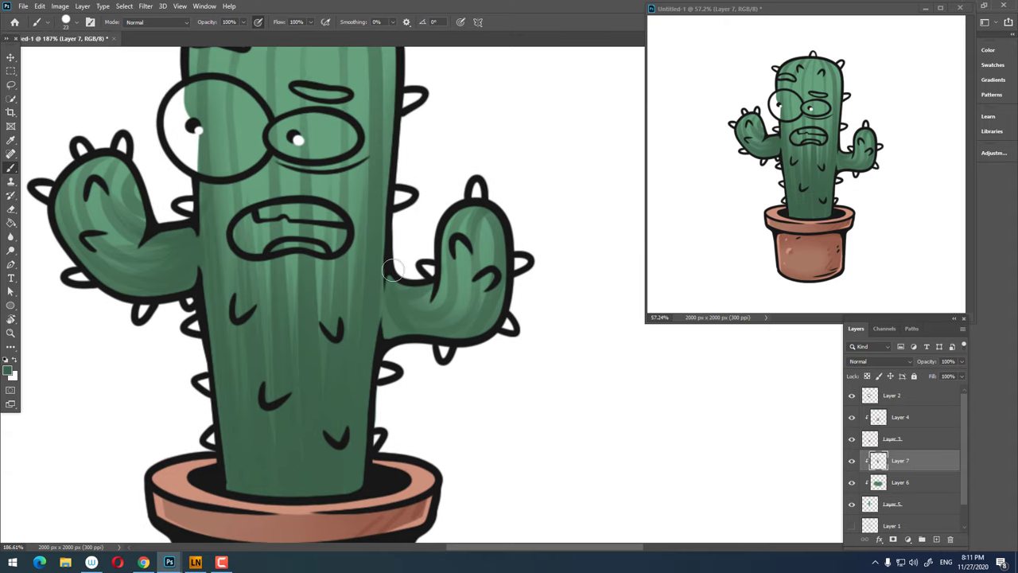
drag(420, 313, 470, 302)
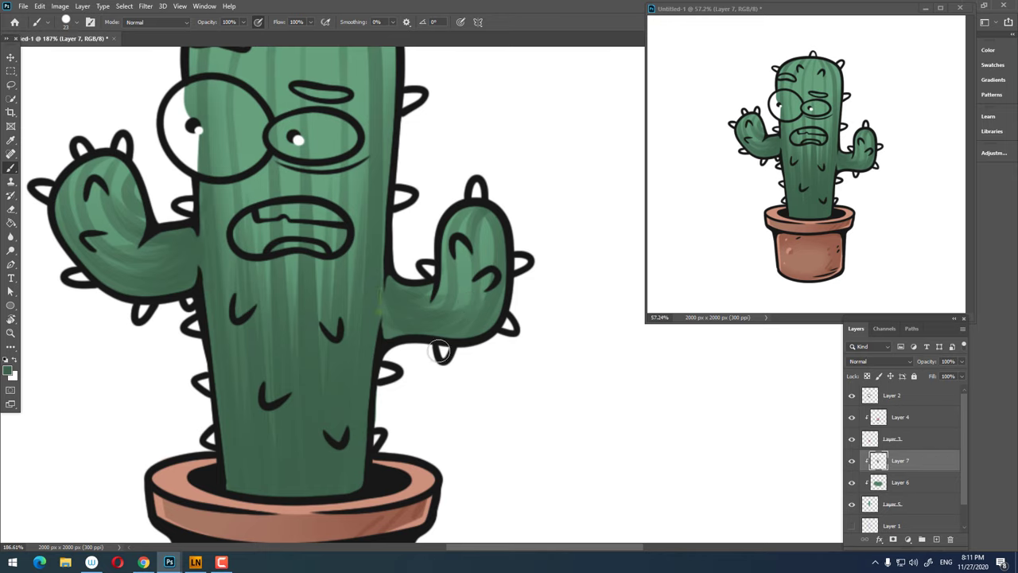
key(z)
scroll(435, 299, down, 5)
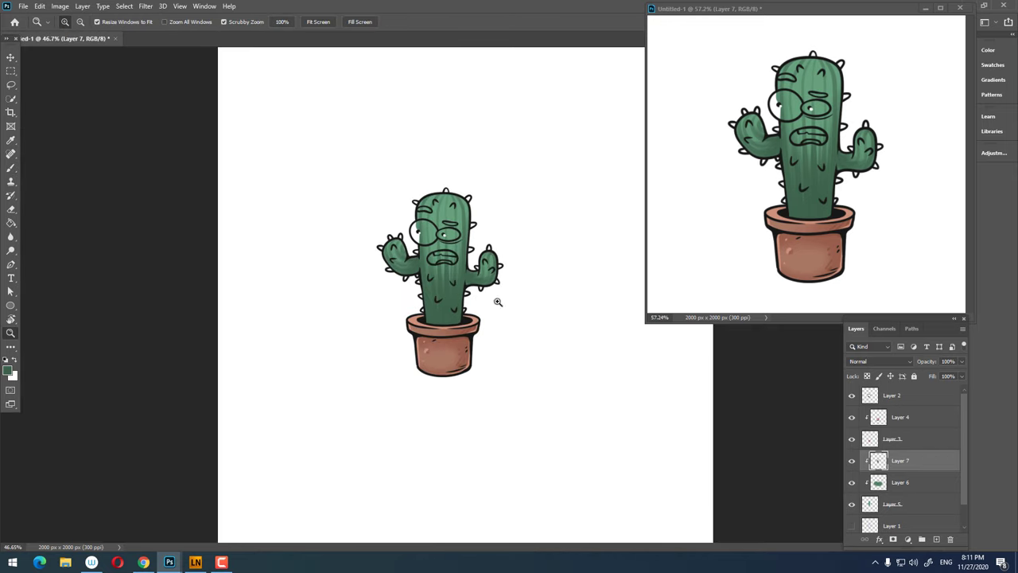
scroll(498, 301, up, 2)
scroll(426, 270, up, 5)
key(b)
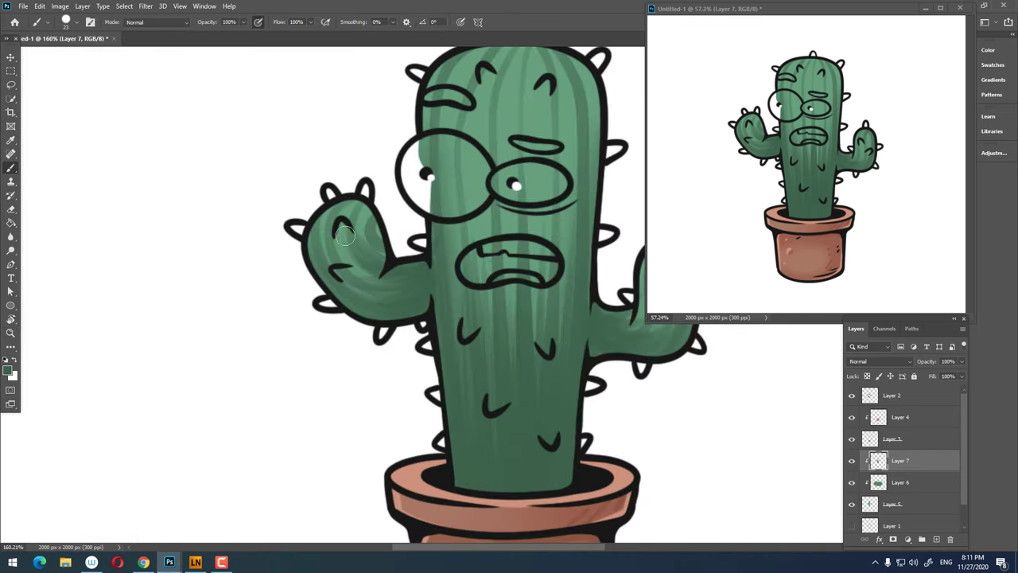
key(z)
scroll(429, 294, down, 3)
scroll(496, 331, down, 1)
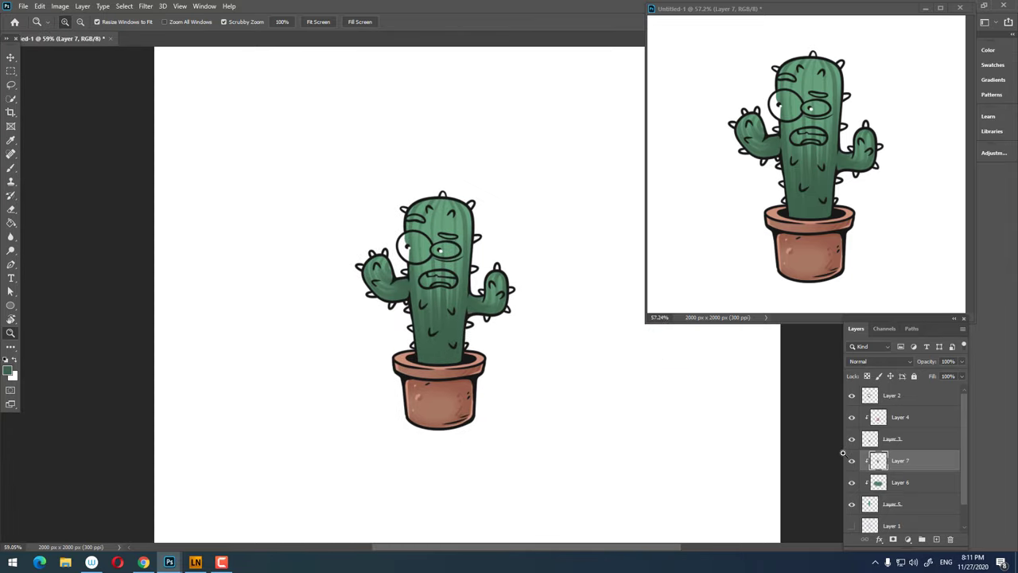
- Add a new layer clipped above Layer 6 and set the foreground to light green #8fc74c
click(929, 485)
click(935, 539)
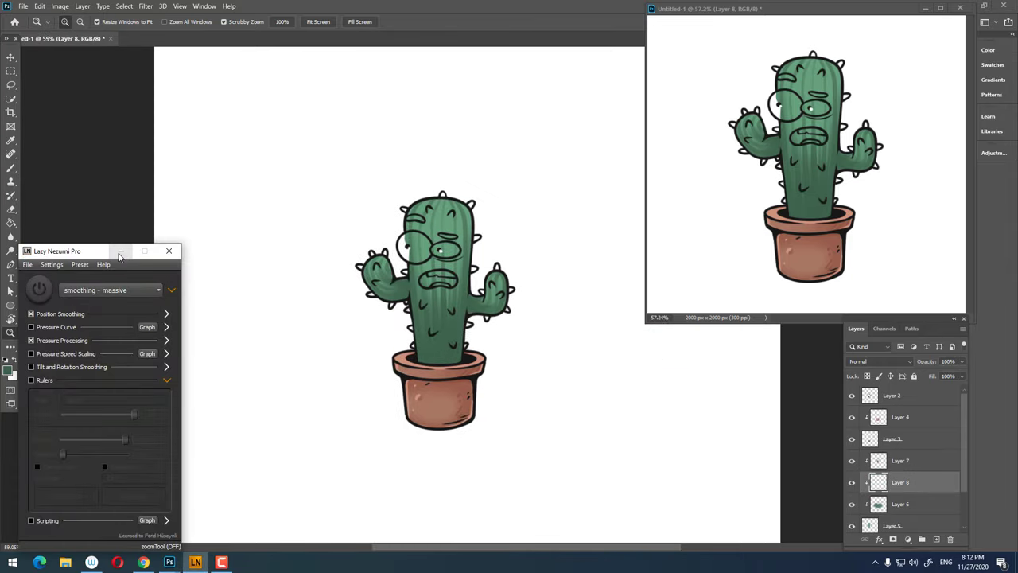
click(9, 370)
click(442, 212)
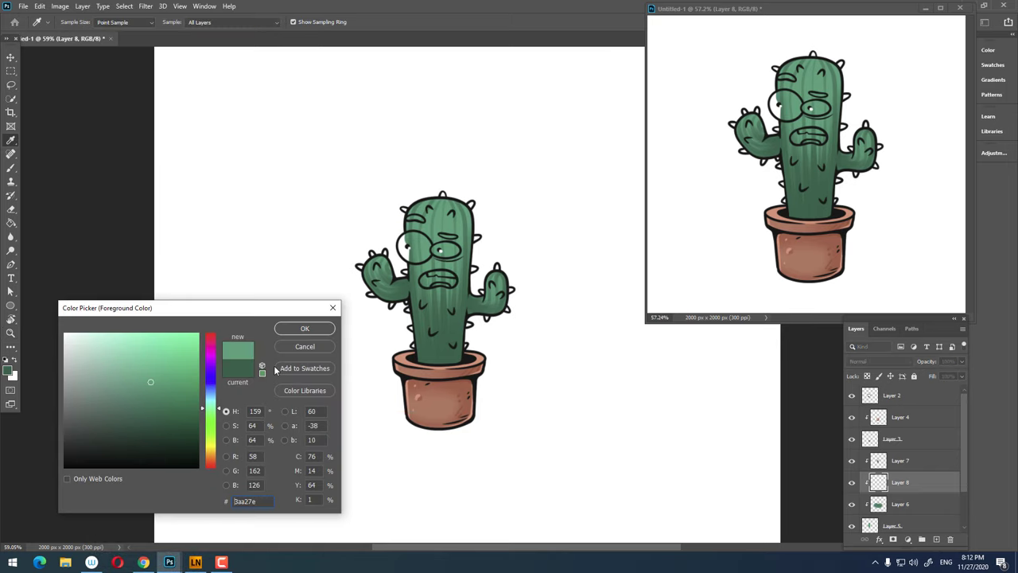
click(305, 328)
- Paint soft light-green highlights on the cactus top and arms with a large zero-hardness brush
scroll(470, 241, up, 3)
right_click(486, 238)
click(533, 310)
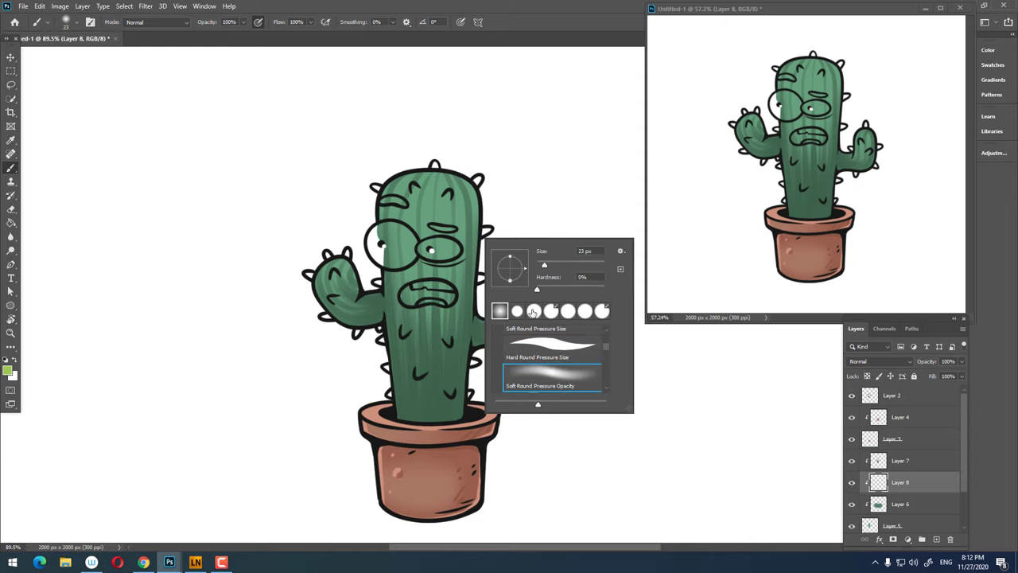
key(Return)
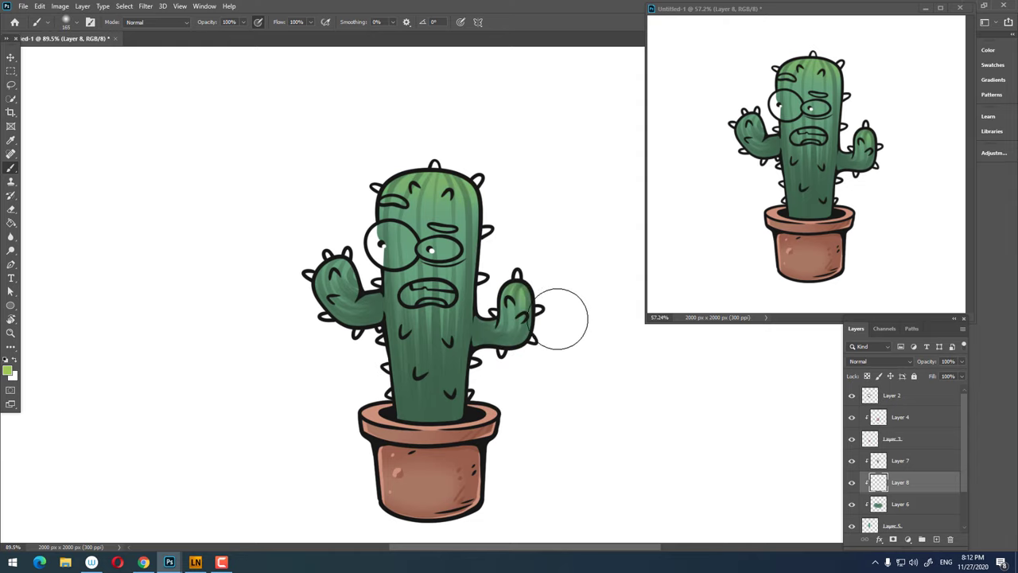
drag(421, 342, 433, 342)
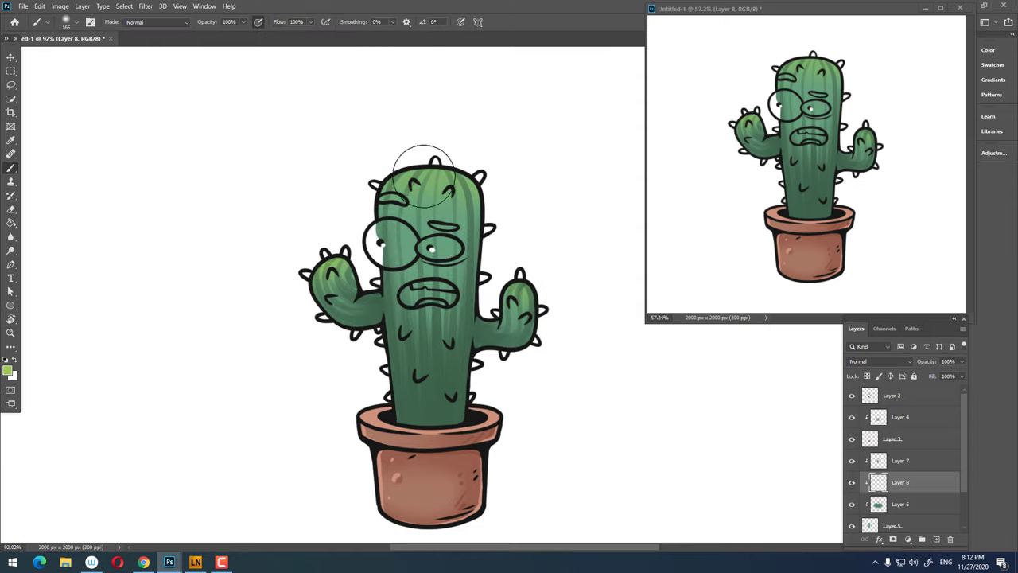
drag(440, 469, 443, 232)
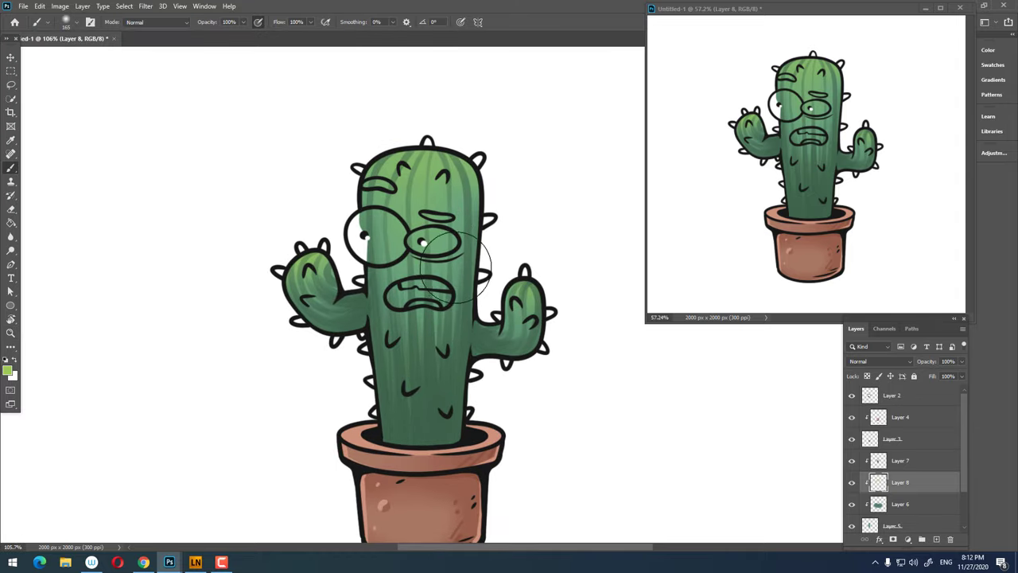
mouse_move(514, 210)
mouse_down()
mouse_move(533, 291)
mouse_move(497, 241)
mouse_up()
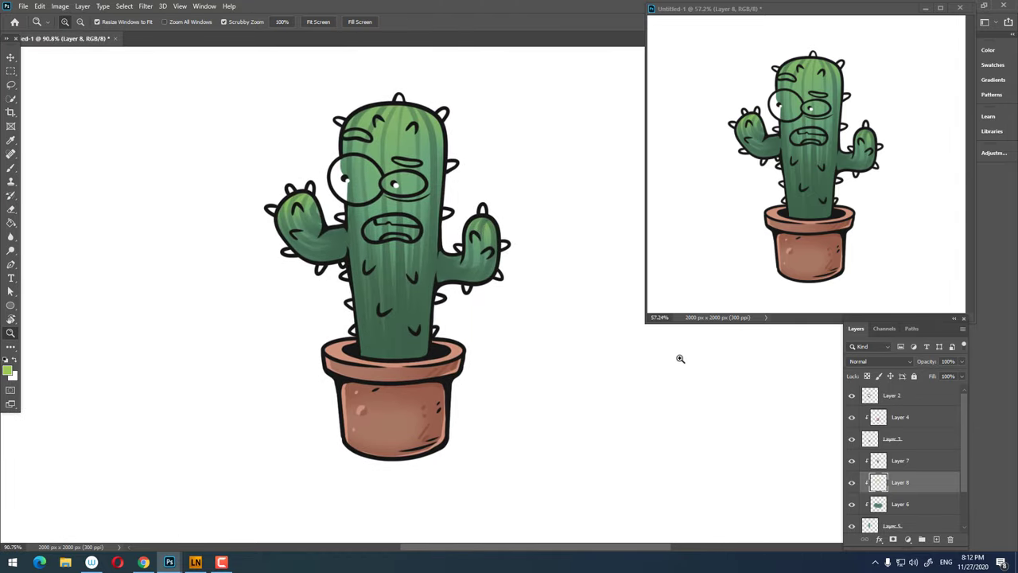
drag(519, 291, 584, 361)
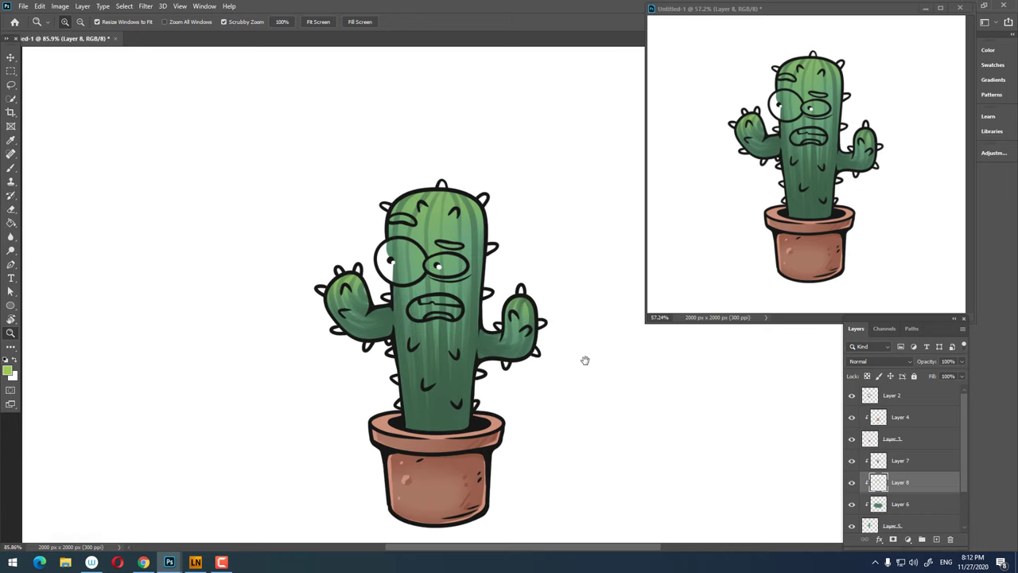
- Add a new layer above Layer 7, set the colour to #f8f9cf and pick a 100% hard round brush
click(916, 462)
click(937, 539)
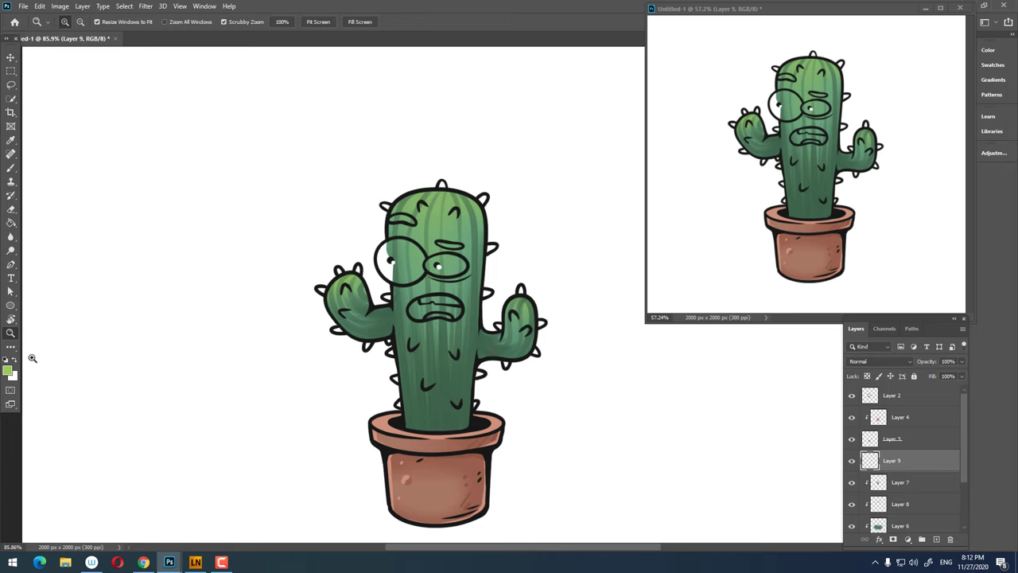
click(8, 368)
text(f8f9cf)
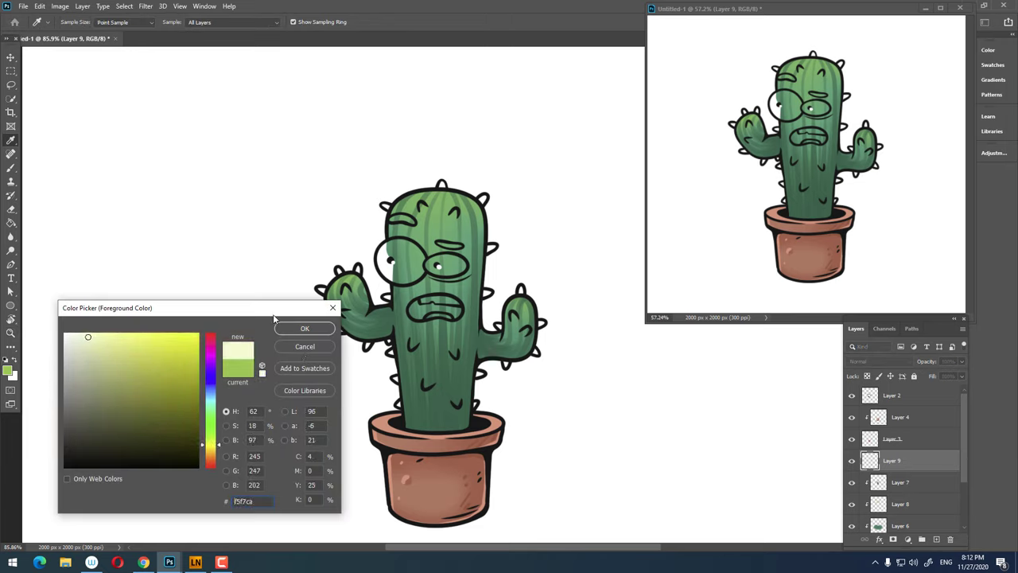
click(299, 330)
key(b)
scroll(451, 268, up, 3)
right_click(452, 269)
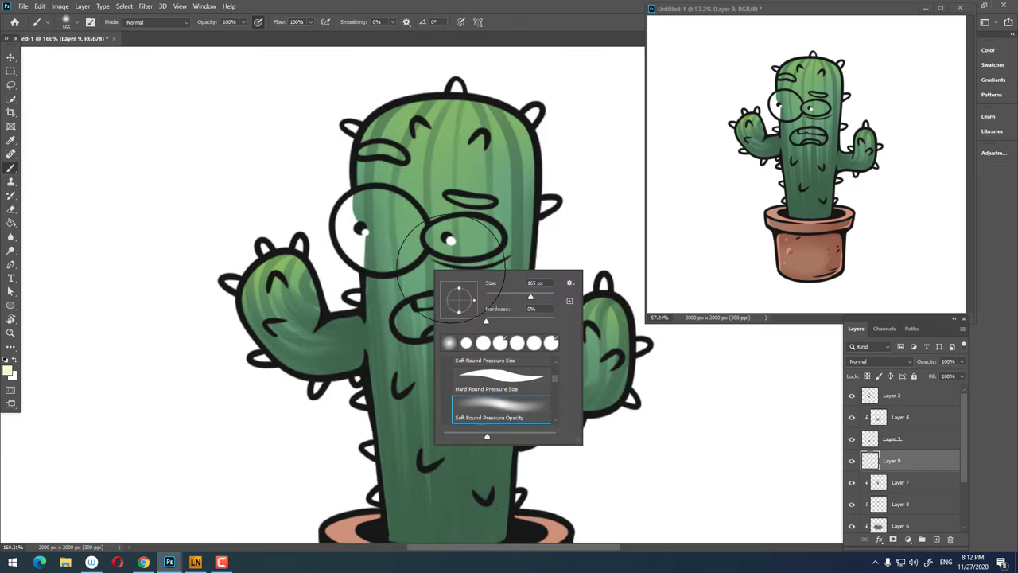
click(480, 344)
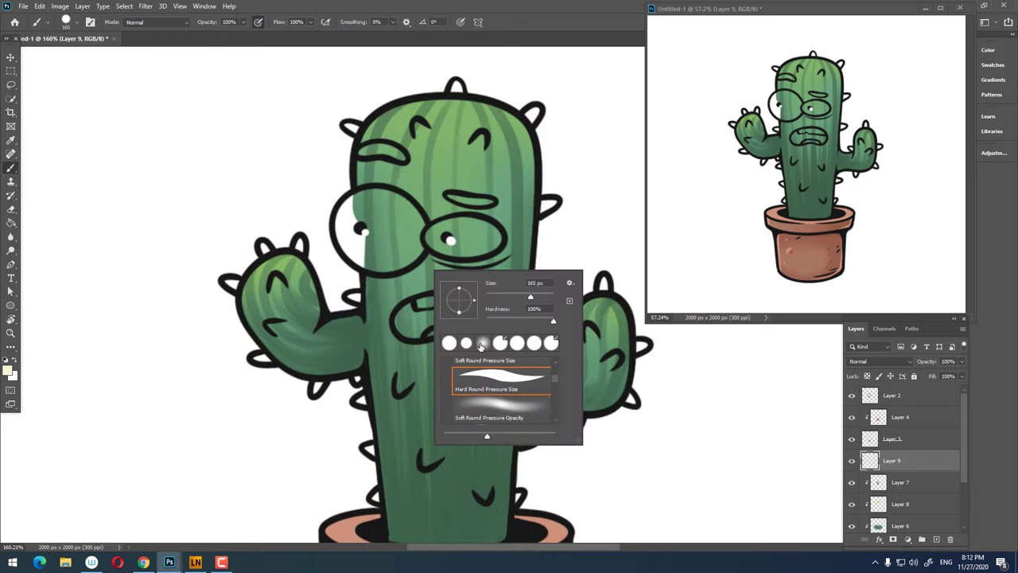
- Fill the right eye with pale cream, including its lower edge
key(Return)
scroll(457, 237, up, 5)
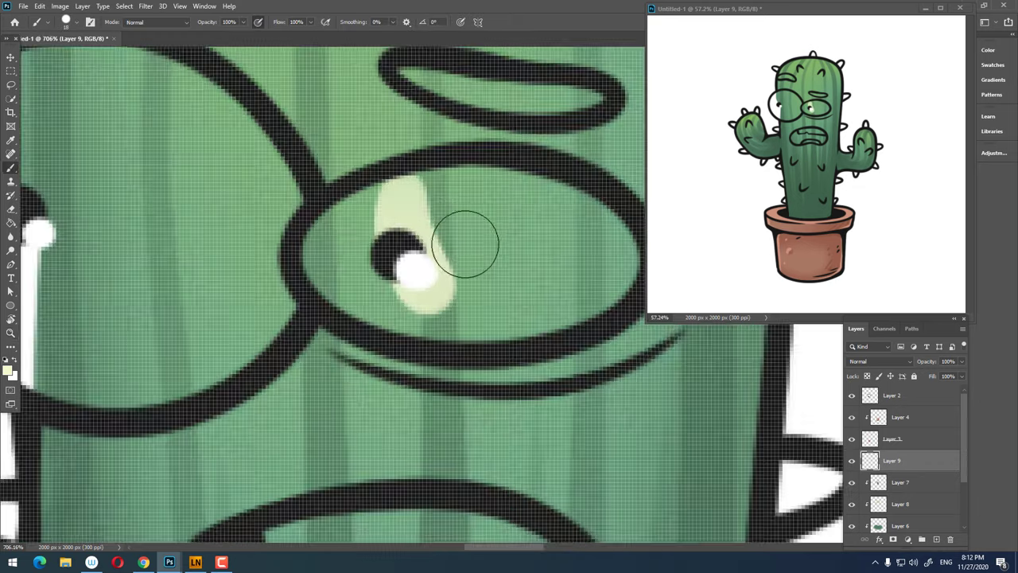
mouse_move(461, 238)
mouse_down()
mouse_move(448, 211)
mouse_move(341, 228)
mouse_move(317, 262)
mouse_move(424, 311)
mouse_move(250, 291)
mouse_up()
mouse_move(318, 318)
mouse_down()
mouse_move(242, 314)
mouse_move(408, 288)
mouse_move(421, 244)
mouse_move(318, 246)
mouse_move(410, 226)
mouse_move(454, 278)
mouse_move(420, 306)
mouse_move(390, 286)
mouse_move(380, 186)
mouse_move(311, 307)
mouse_move(294, 306)
mouse_move(225, 222)
mouse_move(241, 150)
mouse_move(313, 154)
mouse_move(422, 136)
mouse_move(438, 173)
mouse_move(452, 173)
mouse_move(370, 286)
mouse_move(358, 267)
mouse_move(375, 258)
mouse_move(527, 275)
mouse_move(496, 316)
mouse_move(345, 321)
mouse_move(397, 381)
mouse_up()
scroll(409, 226, down, 5)
scroll(318, 262, up, 5)
key(z)
key(b)
key(z)
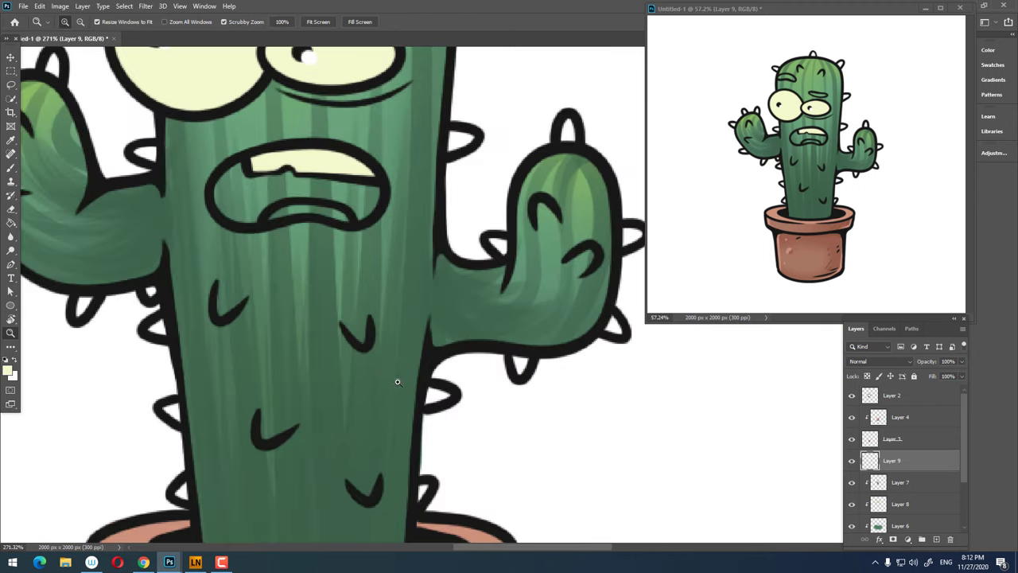
- Fill spike tips on the cactus body, including the left one, with pale cream
drag(368, 346, 413, 346)
key(b)
mouse_move(334, 278)
mouse_down()
mouse_move(350, 291)
mouse_move(318, 290)
mouse_up()
key(z)
drag(445, 284, 485, 284)
key(b)
mouse_move(354, 222)
mouse_down()
mouse_move(351, 240)
mouse_move(381, 248)
mouse_move(390, 223)
mouse_up()
key(z)
key(b)
key(z)
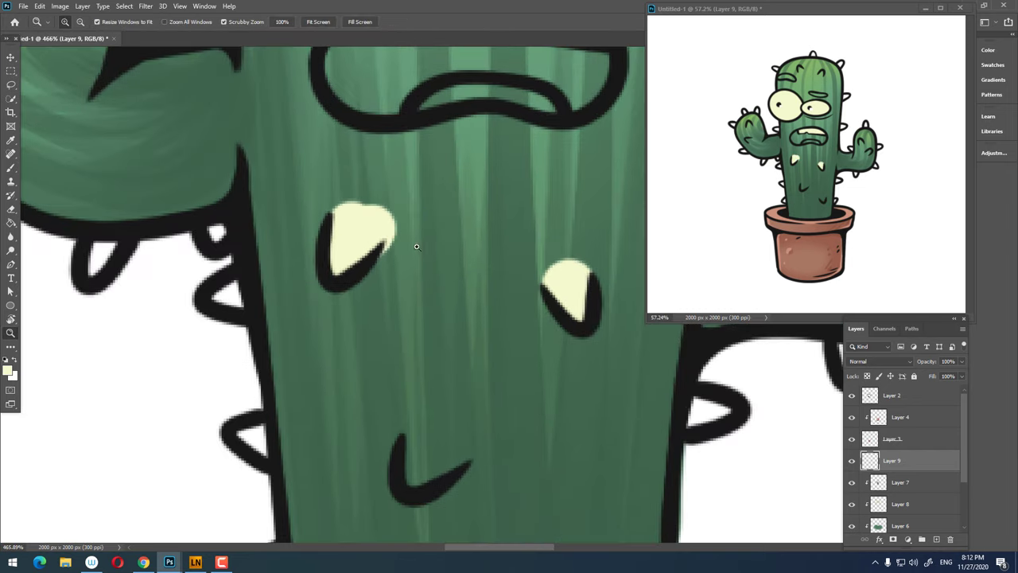
mouse_move(334, 248)
mouse_down()
mouse_move(351, 248)
mouse_move(369, 215)
mouse_move(433, 231)
mouse_up()
key(b)
scroll(386, 254, down, 5)
scroll(411, 232, up, 4)
- Fill the remaining spike tips on the lower body and near both eyes with cream
key(b)
key(z)
scroll(466, 228, down, 6)
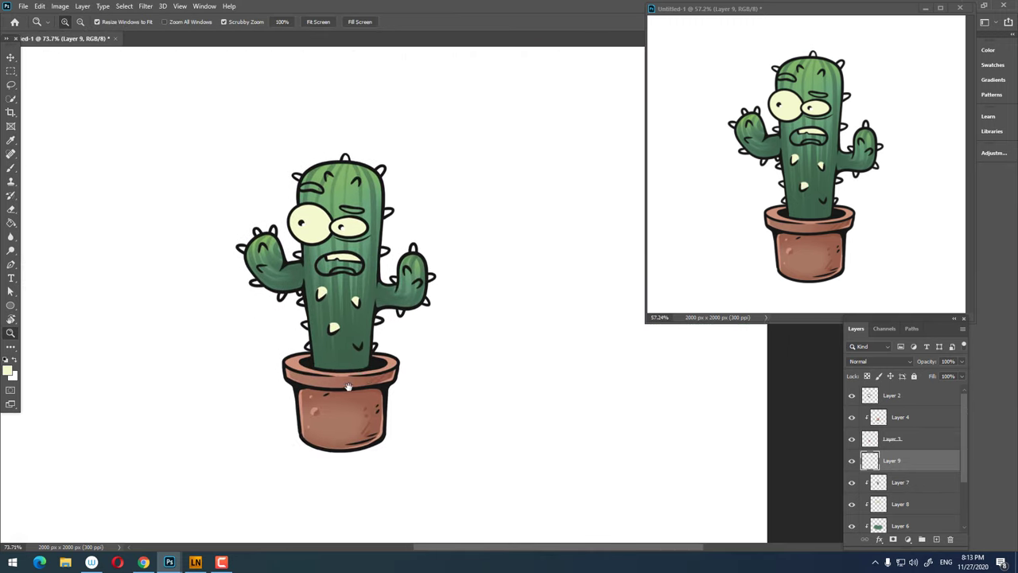
scroll(400, 394, up, 1)
scroll(400, 394, up, 5)
key(b)
drag(352, 340, 366, 343)
key(z)
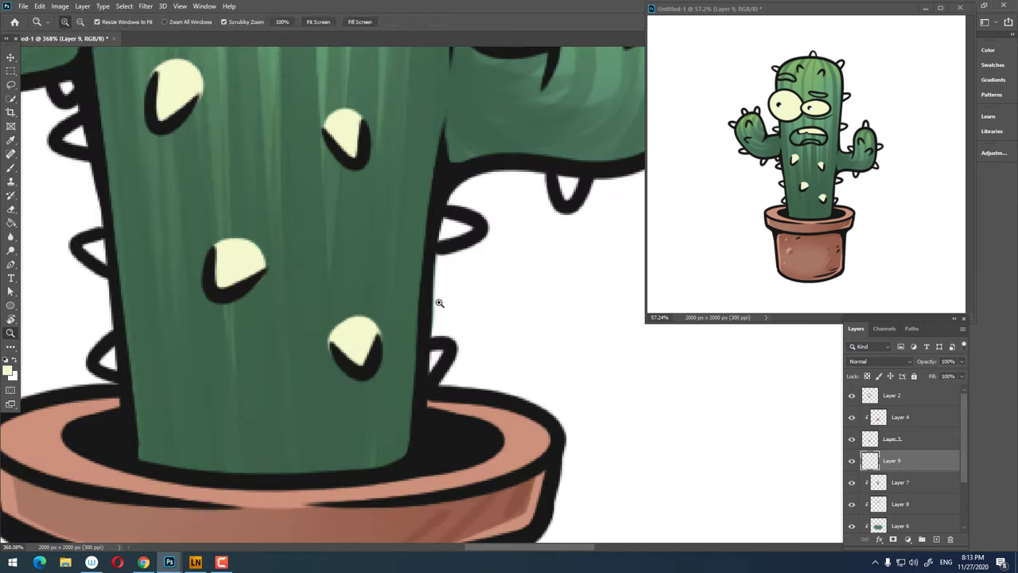
scroll(358, 351, down, 5)
scroll(355, 263, up, 3)
scroll(350, 255, up, 3)
key(b)
drag(369, 211, 342, 255)
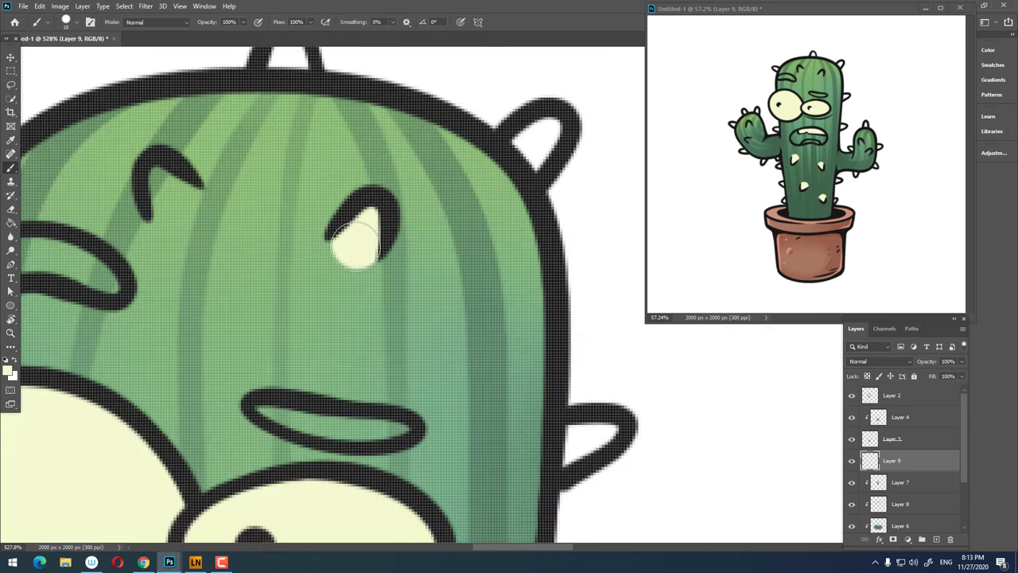
key(z)
scroll(387, 269, down, 3)
key(b)
drag(318, 220, 311, 240)
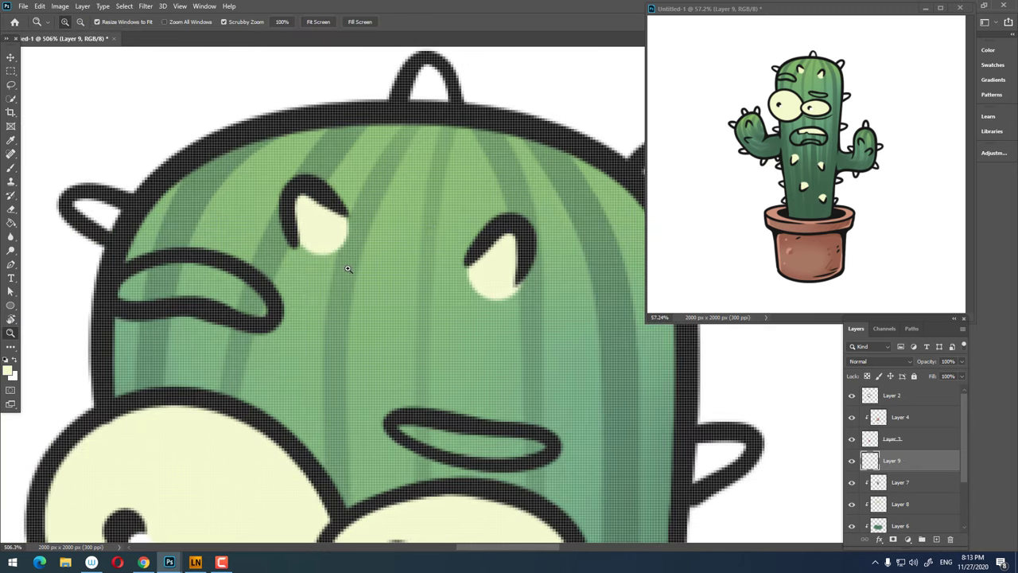
key(z)
scroll(388, 253, up, 2)
key(b)
scroll(423, 229, down, 3)
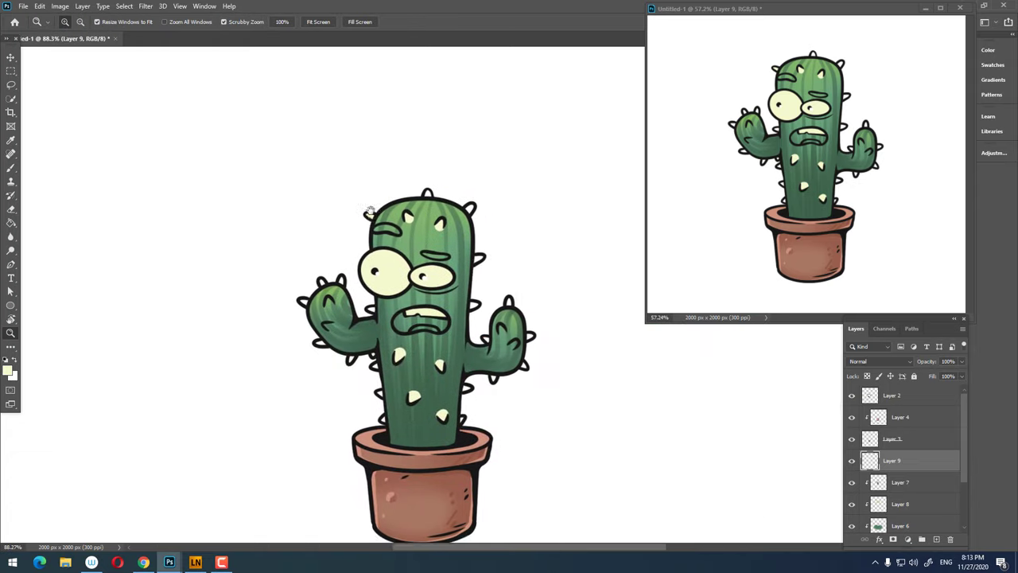
scroll(357, 173, up, 2)
- Paint cream into the right arm's spike tip, upper-arc, lower and outer spikes
scroll(356, 173, up, 1)
key(b)
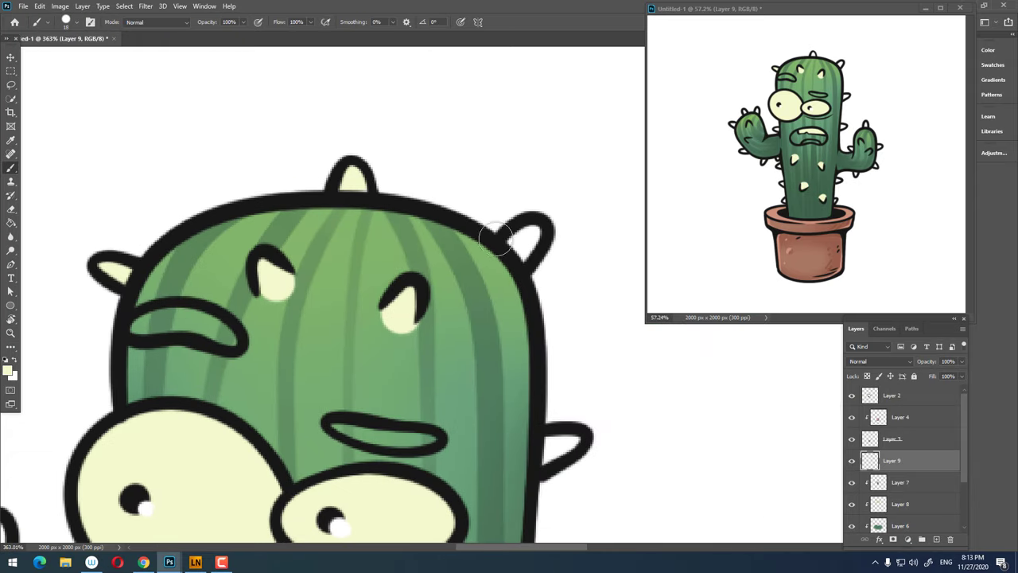
drag(527, 236, 535, 229)
drag(552, 283, 366, 154)
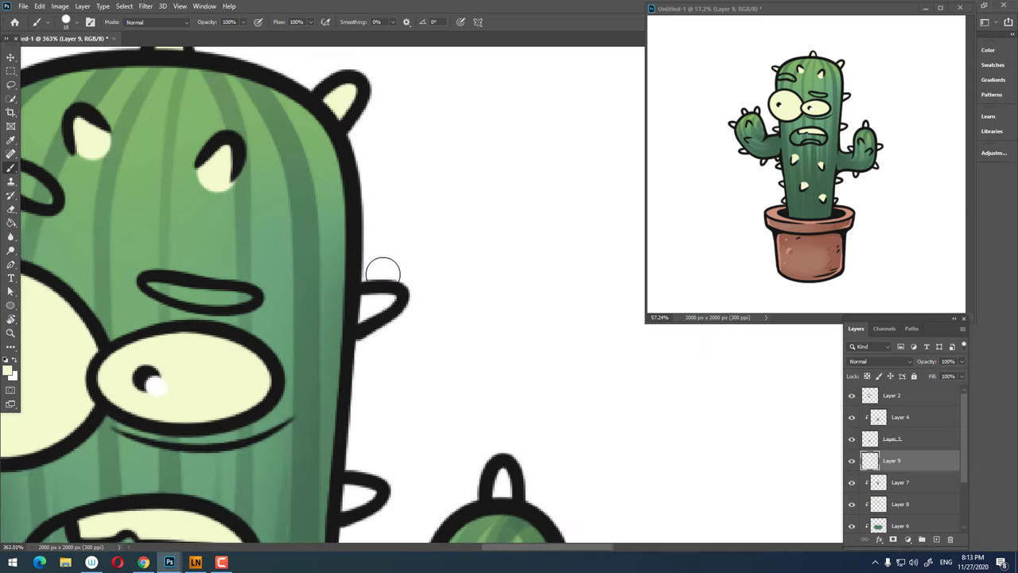
scroll(394, 299, down, 3)
scroll(392, 322, up, 3)
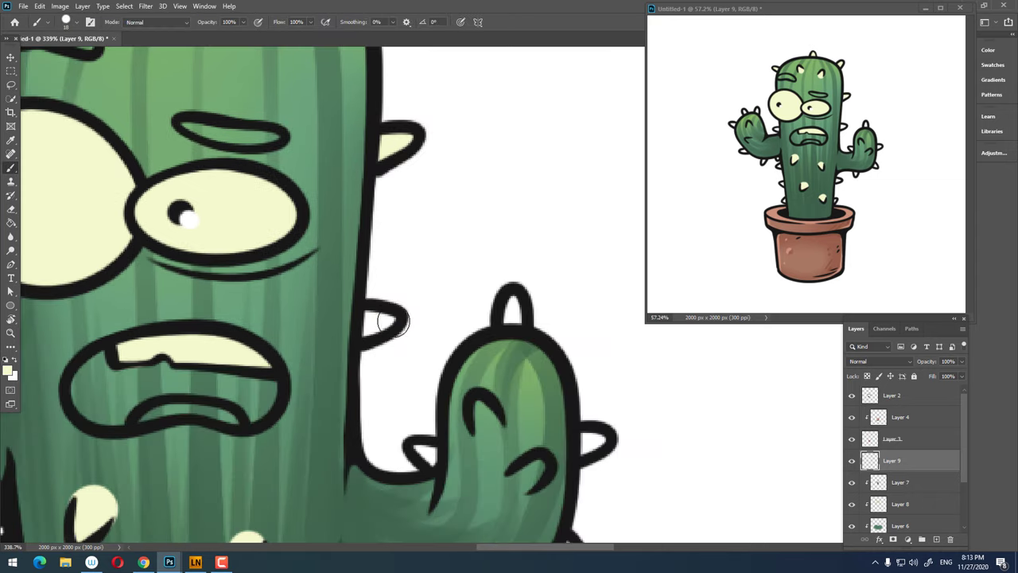
scroll(386, 321, down, 3)
scroll(342, 302, up, 4)
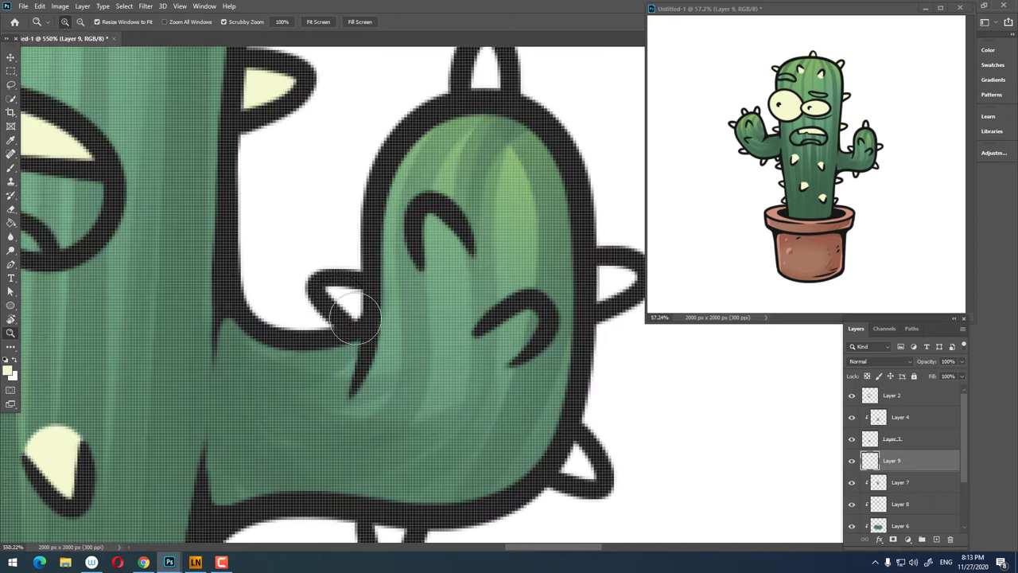
drag(437, 217, 444, 258)
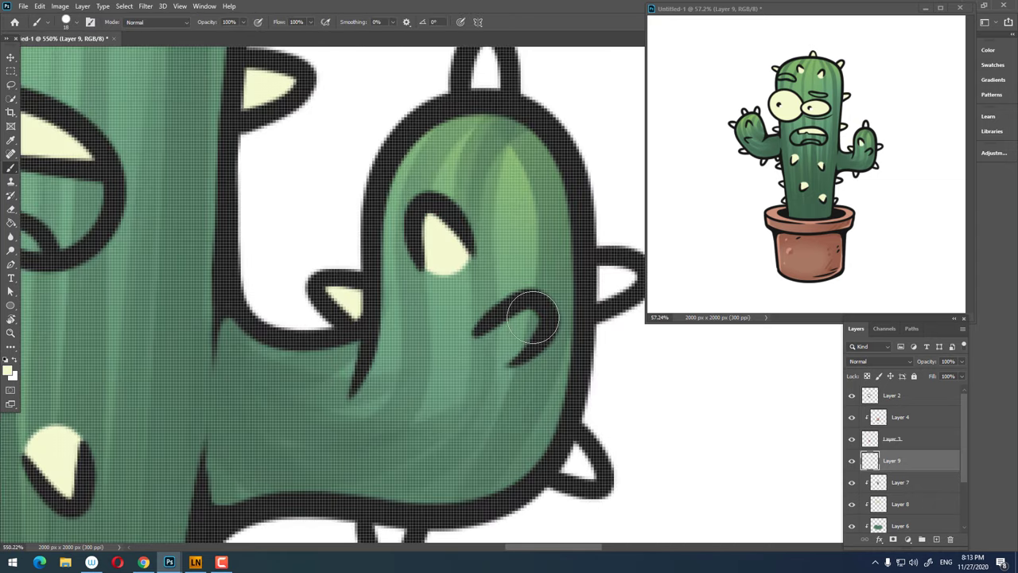
drag(532, 318, 410, 401)
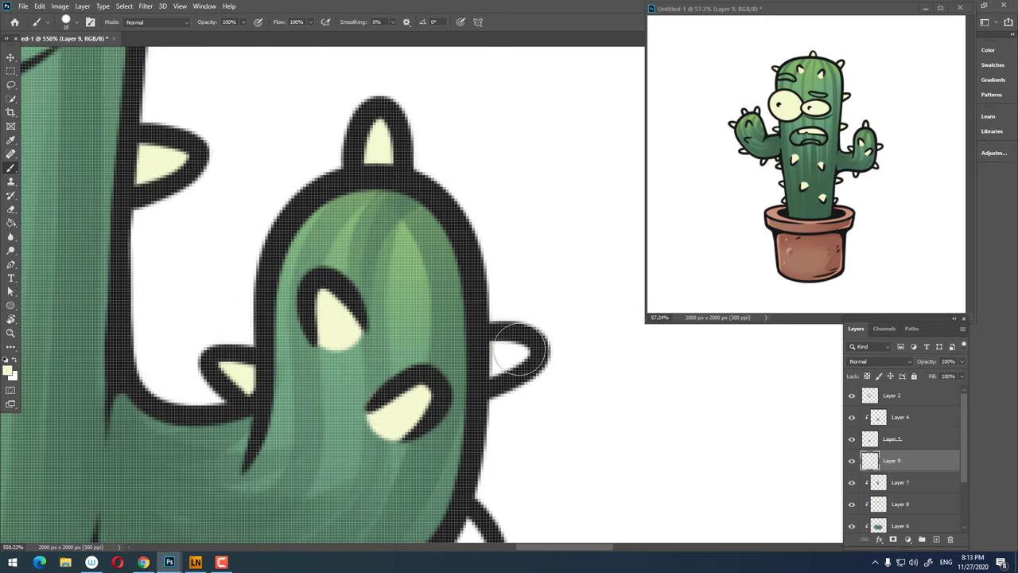
scroll(518, 350, down, 4)
scroll(502, 271, up, 4)
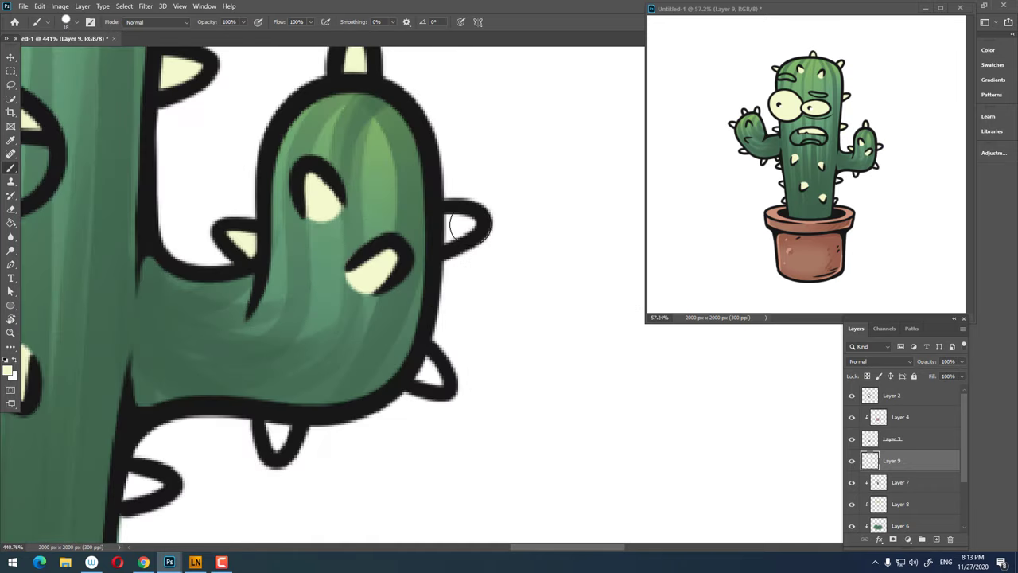
drag(456, 227, 471, 229)
- Zoom out to the cactus body and fill the lower-left spike with cream
drag(429, 407, 414, 408)
click(414, 409)
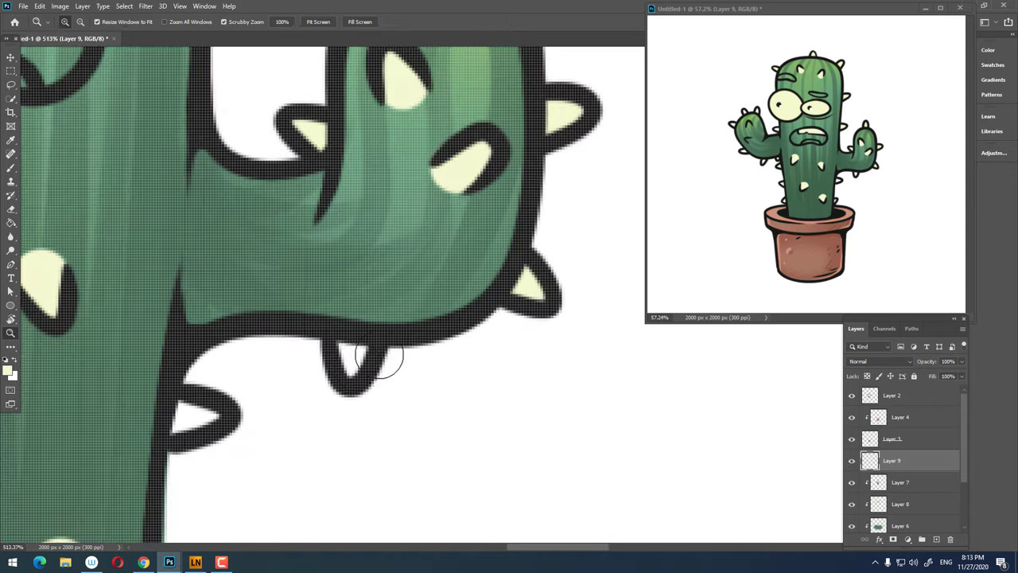
drag(387, 362, 342, 372)
scroll(342, 372, up, 3)
drag(374, 318, 420, 278)
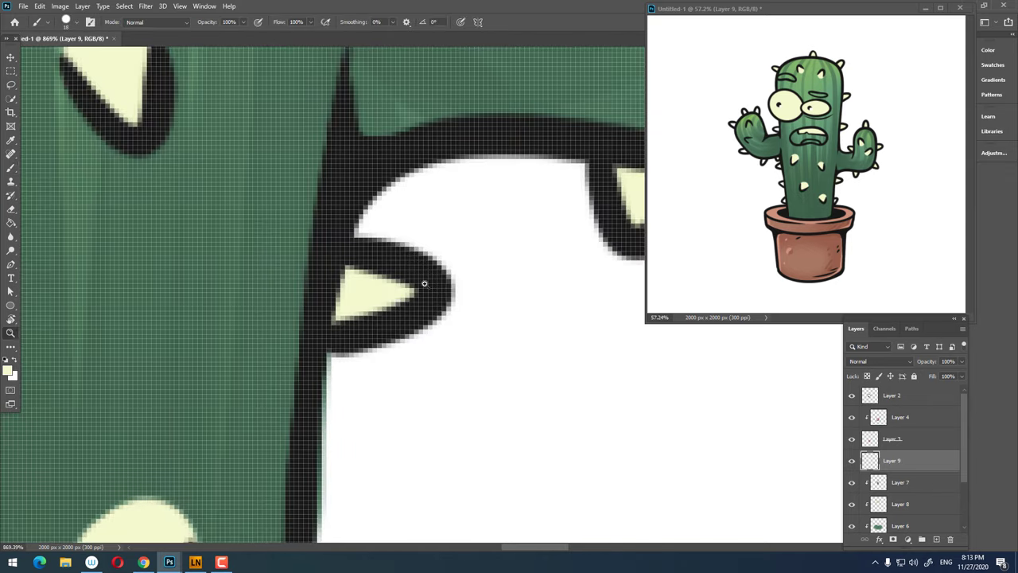
scroll(420, 277, down, 4)
scroll(493, 318, up, 3)
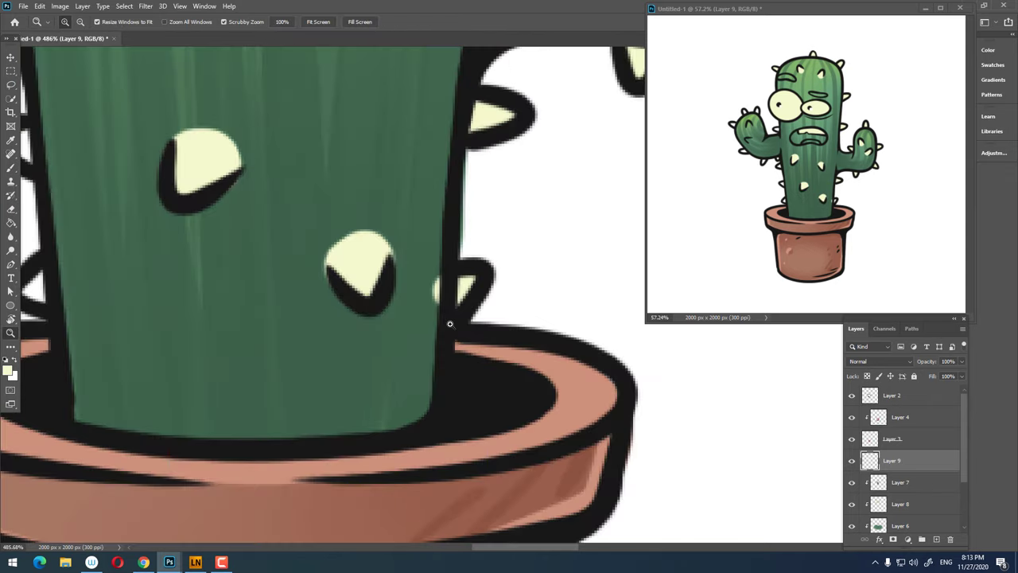
scroll(469, 286, up, 4)
scroll(491, 274, down, 6)
scroll(411, 243, up, 2)
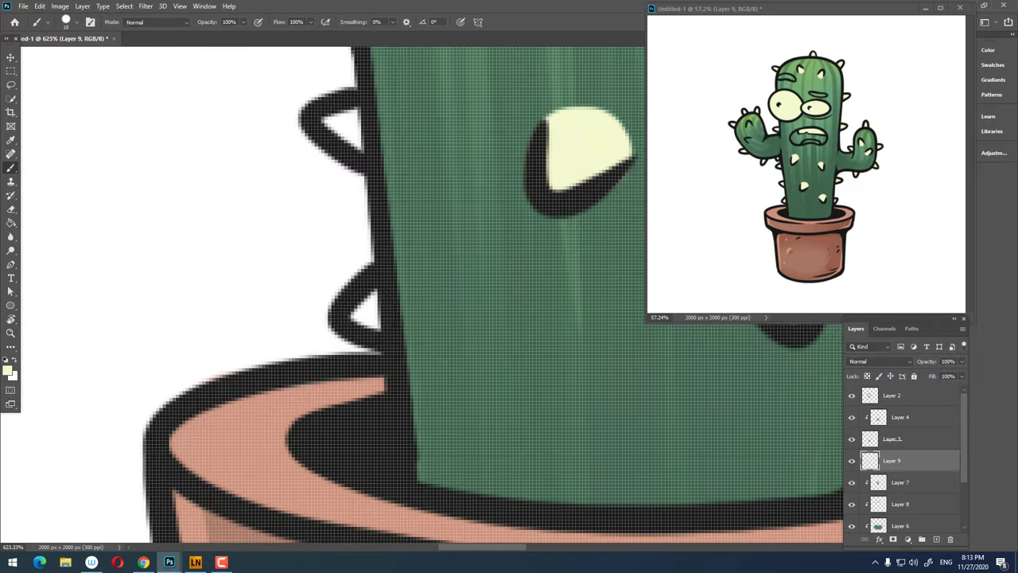
scroll(411, 243, up, 2)
scroll(363, 225, down, 3)
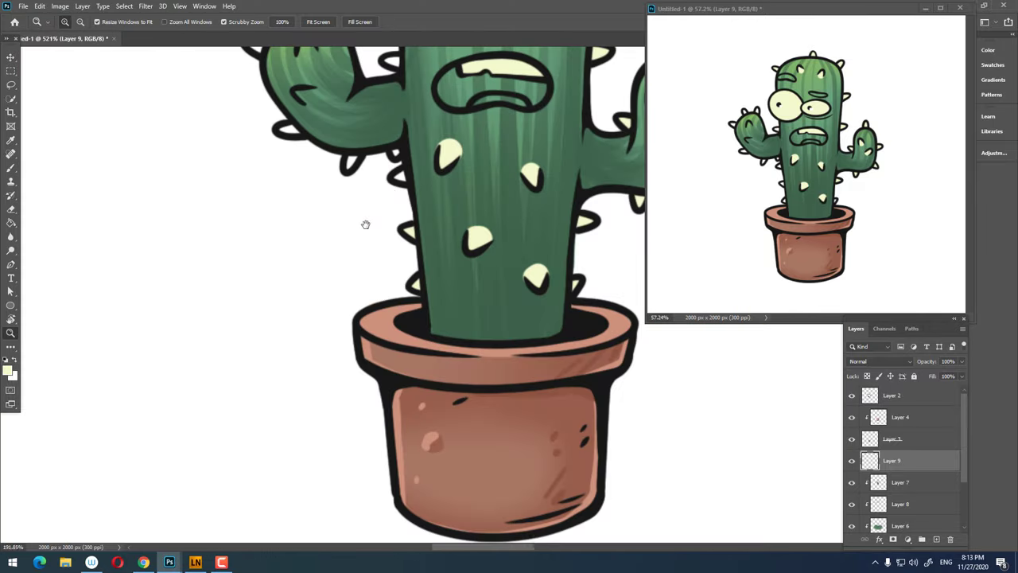
scroll(375, 348, up, 3)
- Fill the left arm's lower, inner, side and top spikes with cream
key(b)
scroll(406, 343, up, 2)
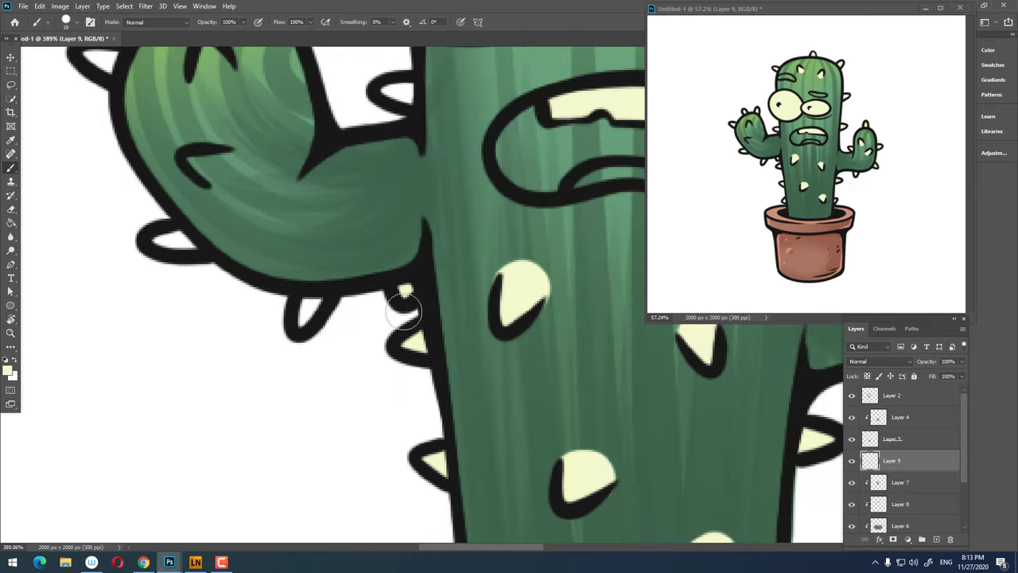
mouse_move(184, 270)
mouse_down()
mouse_move(264, 350)
mouse_move(286, 421)
mouse_up()
drag(306, 338, 346, 353)
click(325, 248)
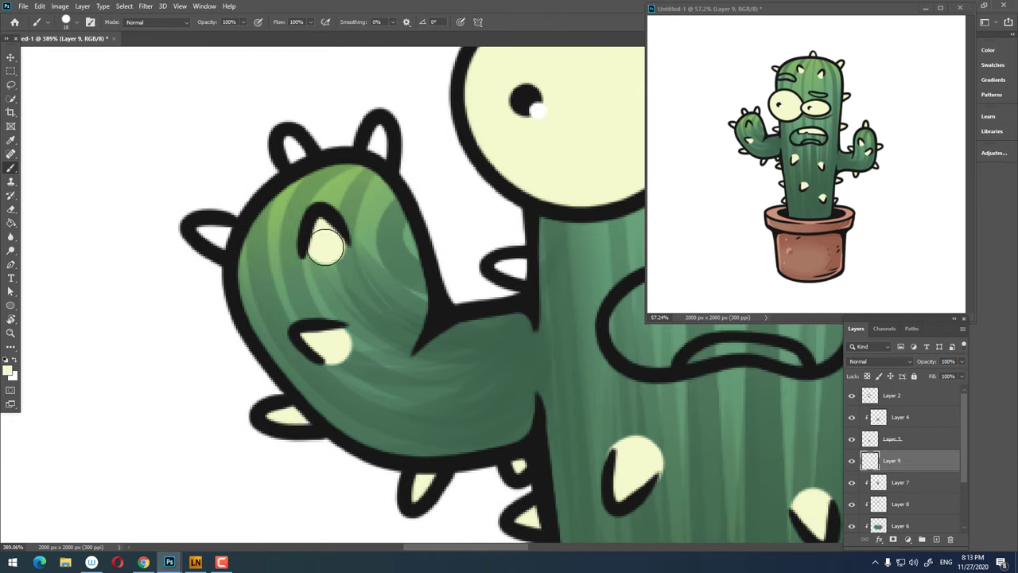
drag(325, 248, 334, 253)
drag(205, 232, 222, 238)
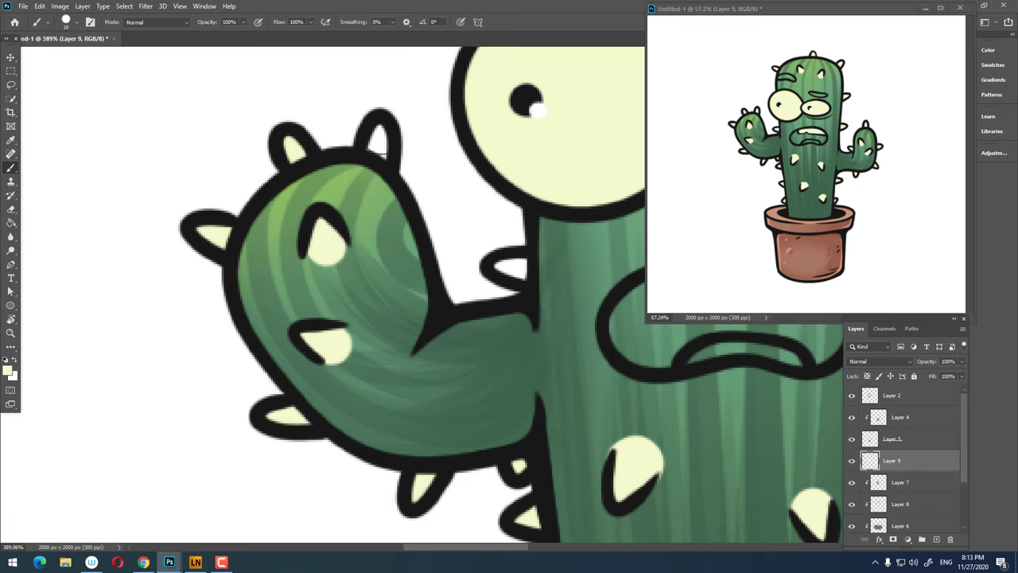
drag(379, 149, 382, 153)
key(z)
mouse_move(501, 271)
mouse_down()
mouse_move(422, 358)
mouse_move(401, 301)
mouse_move(377, 284)
mouse_up()
- Add Layer 10 clipped to Layer 9 and set the foreground to pale cream
click(936, 539)
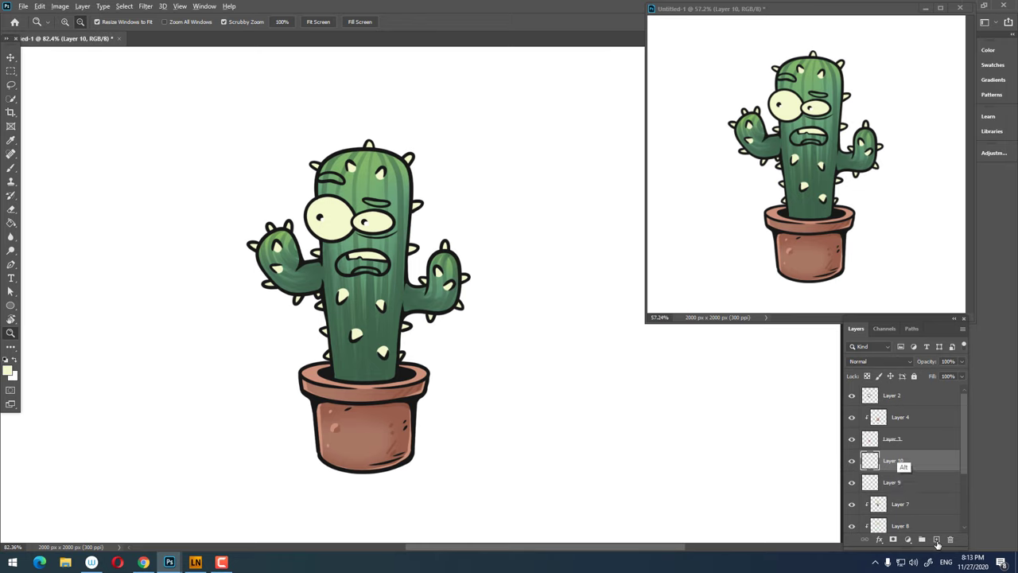
alt+click(863, 470)
drag(144, 55, 191, 56)
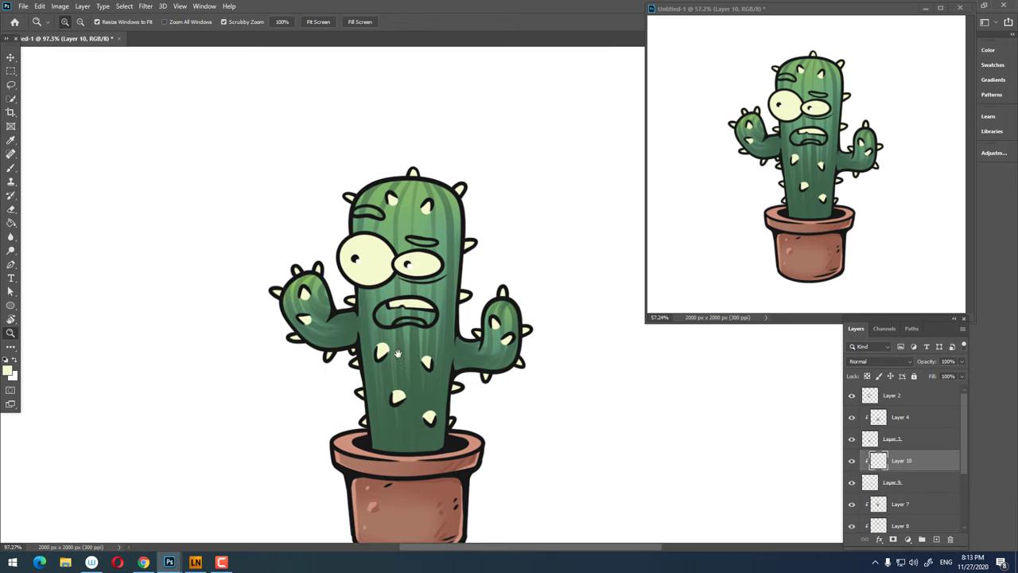
key(i)
click(7, 370)
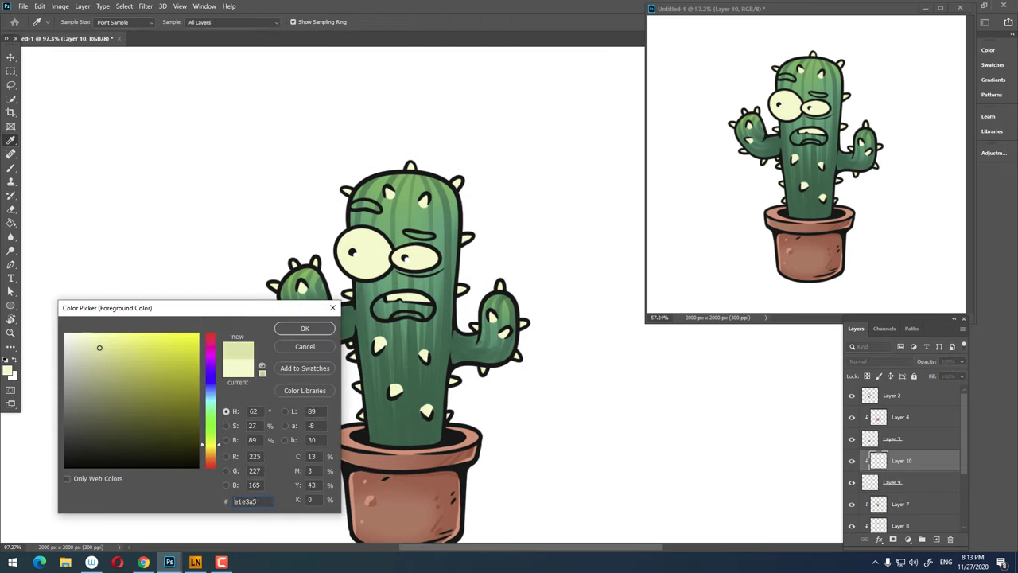
click(305, 328)
- Choose a soft round brush and frame the cactus top and eyes
key(b)
scroll(434, 270, up, 3)
right_click(446, 279)
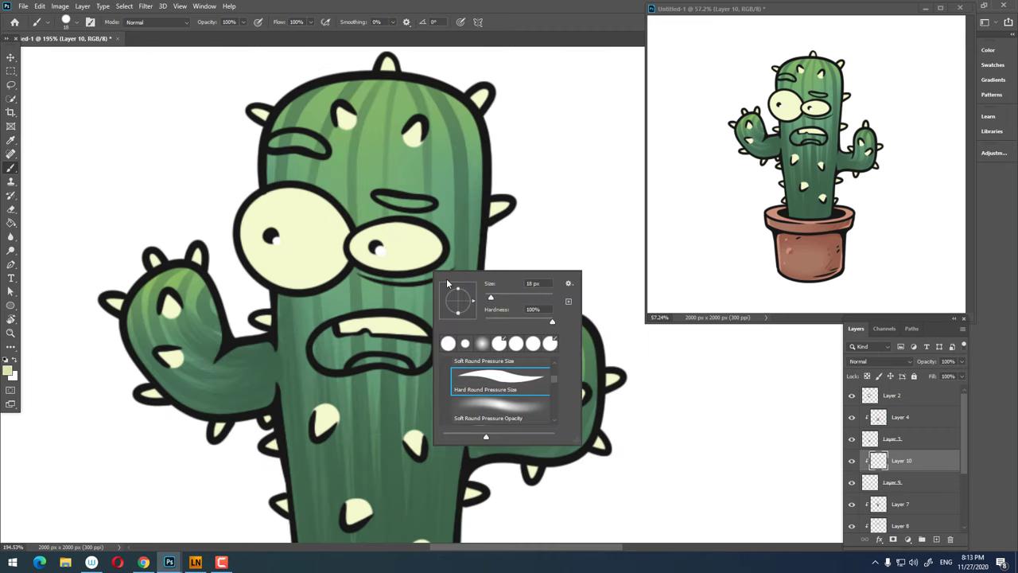
click(326, 414)
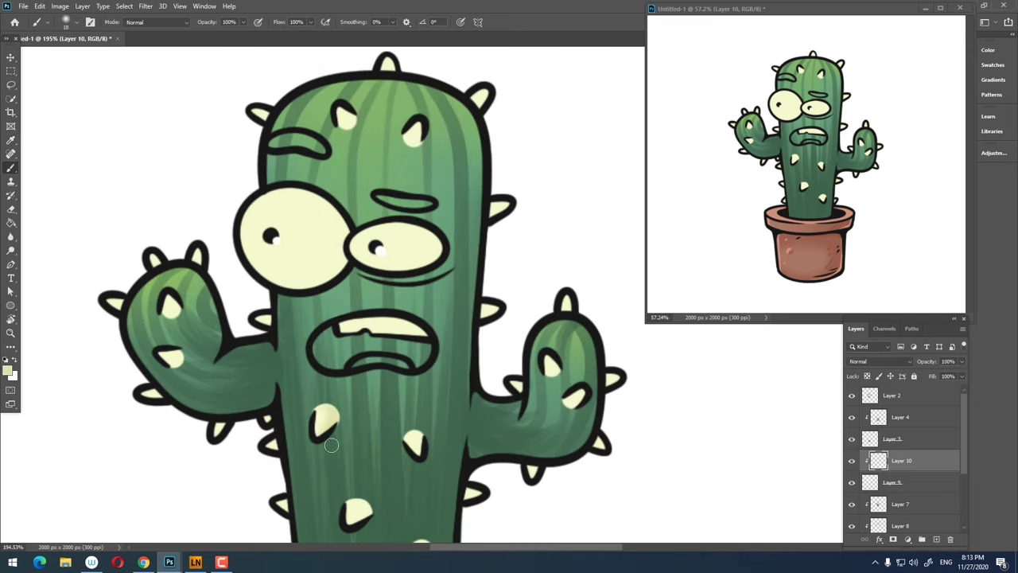
scroll(332, 445, down, 3)
scroll(388, 281, up, 2)
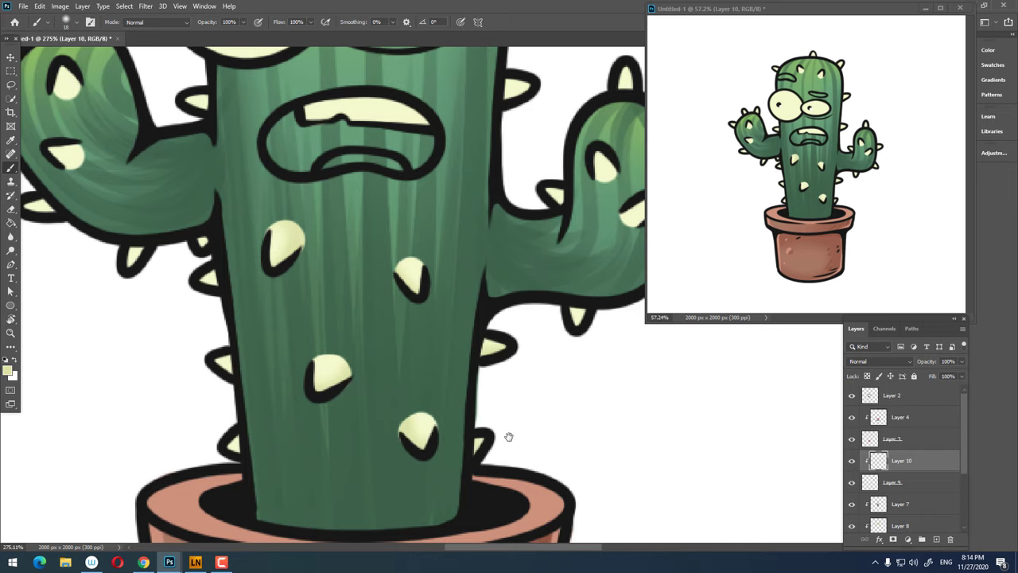
drag(509, 436, 345, 459)
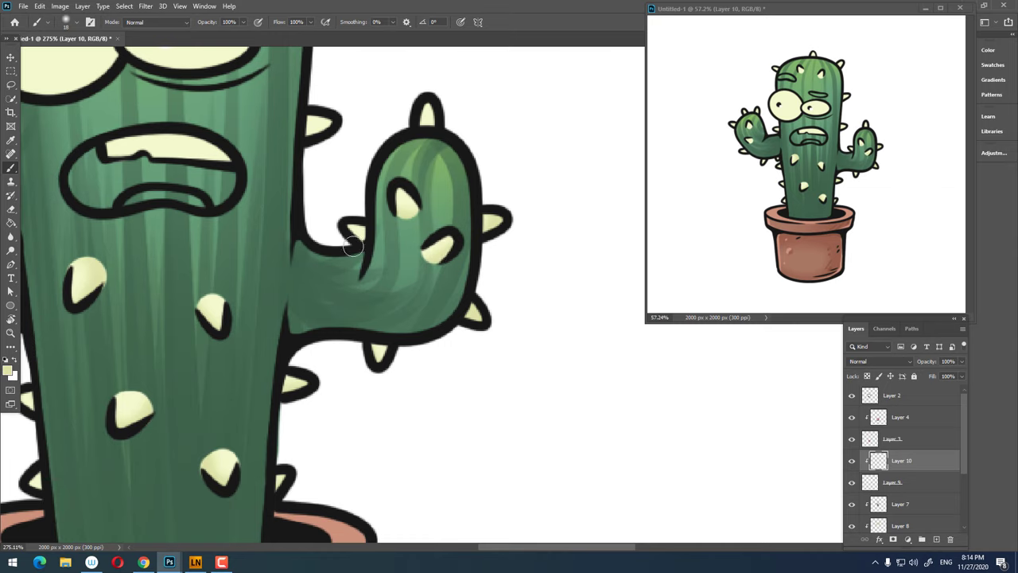
scroll(449, 125, down, 5)
scroll(267, 353, up, 5)
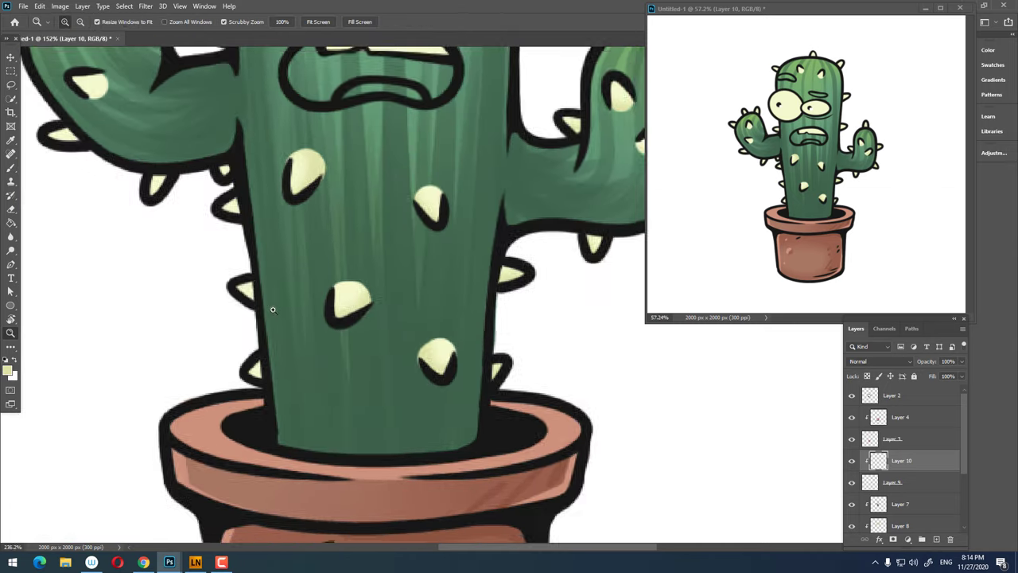
drag(250, 208, 393, 350)
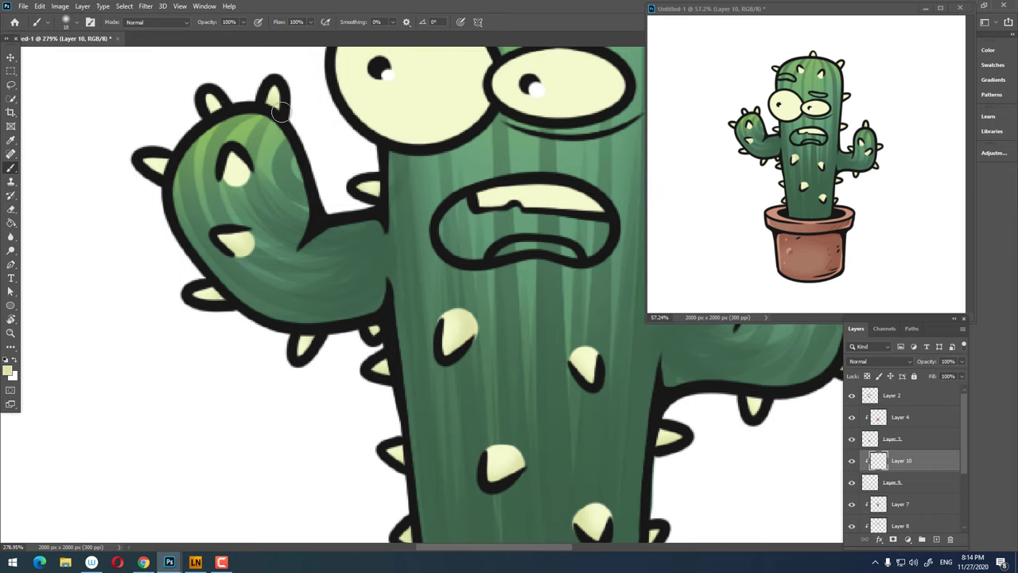
drag(326, 233, 146, 345)
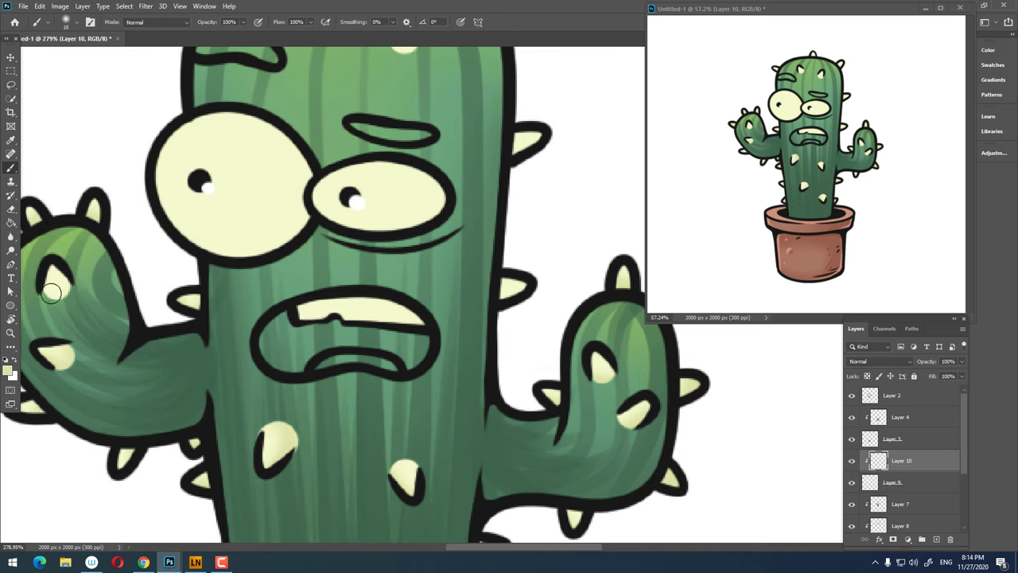
drag(261, 310, 285, 440)
- Brighten the two upper-face spike highlights and shade the lower parts of both eyes
drag(338, 165, 330, 148)
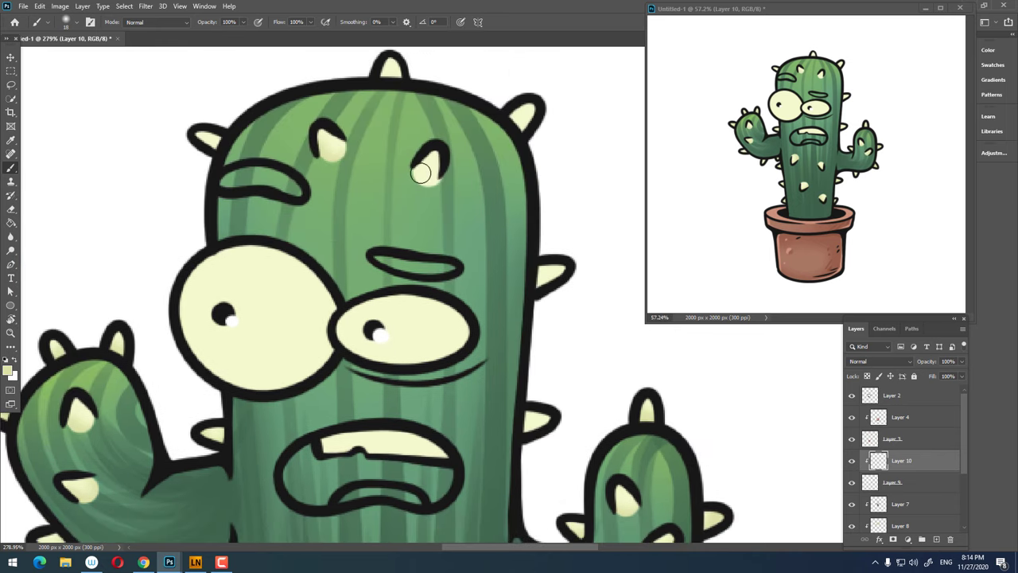
drag(422, 173, 429, 178)
mouse_move(470, 356)
mouse_down()
mouse_move(374, 340)
mouse_move(445, 350)
mouse_up()
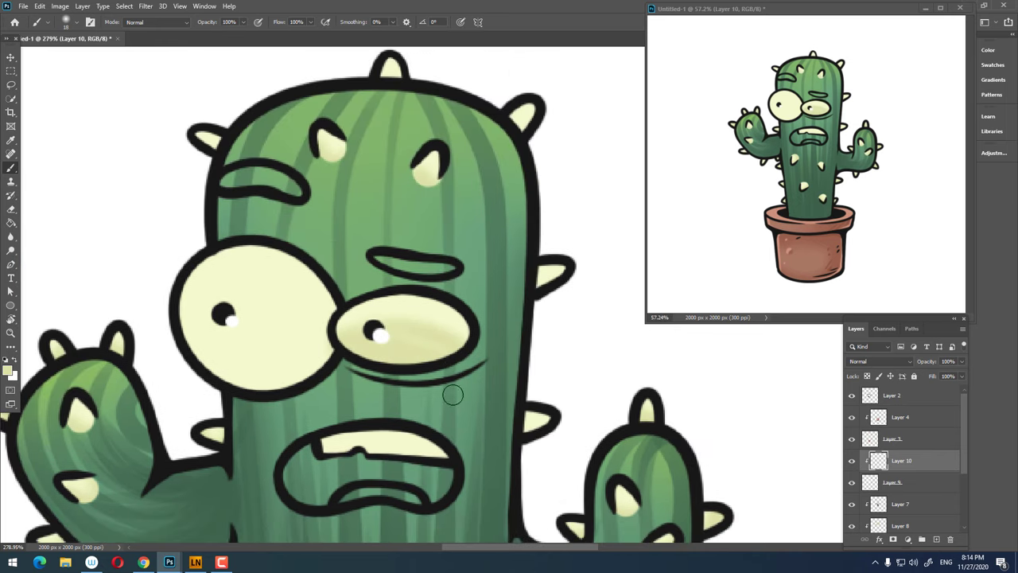
mouse_move(183, 348)
mouse_down()
mouse_move(243, 334)
mouse_move(282, 382)
mouse_move(200, 313)
mouse_move(269, 328)
mouse_up()
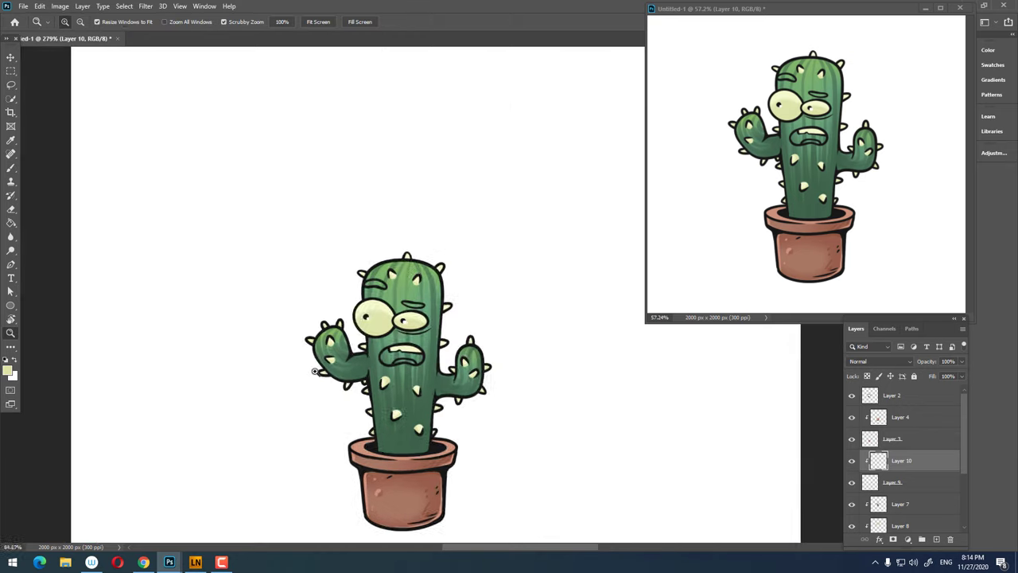
- Shade the upper parts of both eyes, redoing the left eye's stroke
scroll(318, 334, down, 5)
scroll(378, 298, up, 6)
drag(377, 299, 231, 263)
key(ctrl+z)
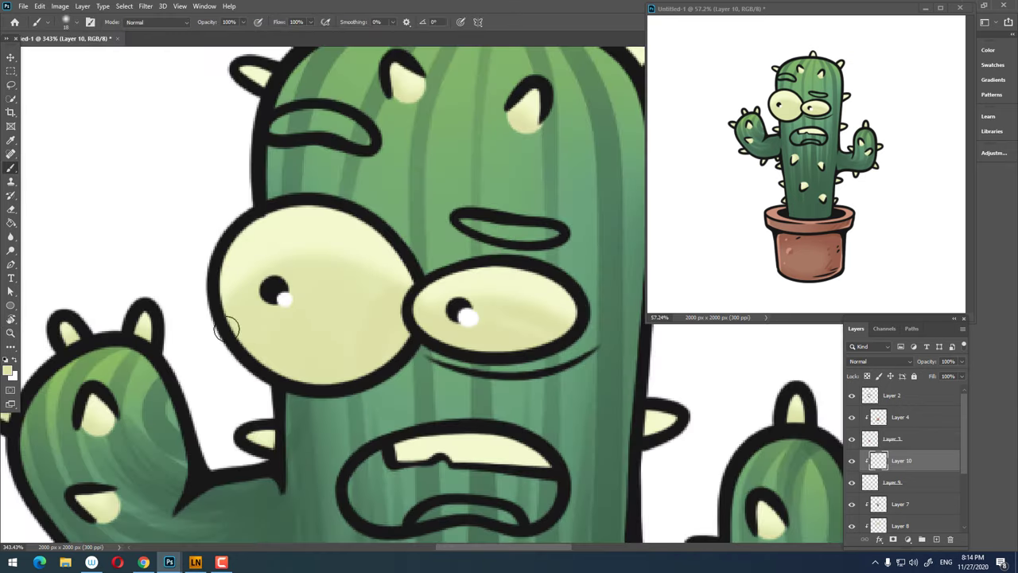
mouse_move(231, 303)
mouse_down()
mouse_move(374, 239)
mouse_move(231, 270)
mouse_up()
drag(421, 296, 510, 278)
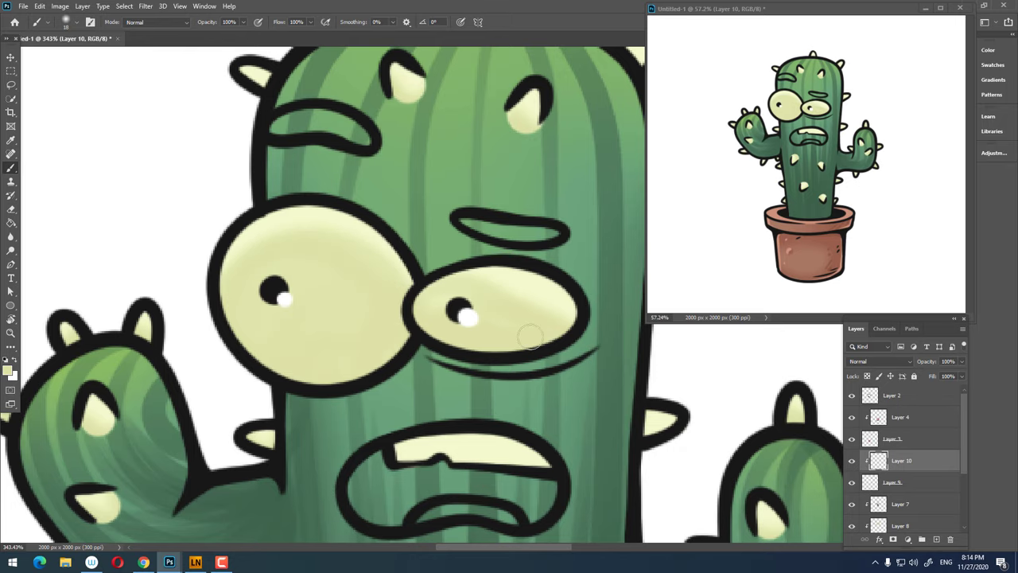
scroll(528, 338, up, 3)
scroll(529, 338, right, 5)
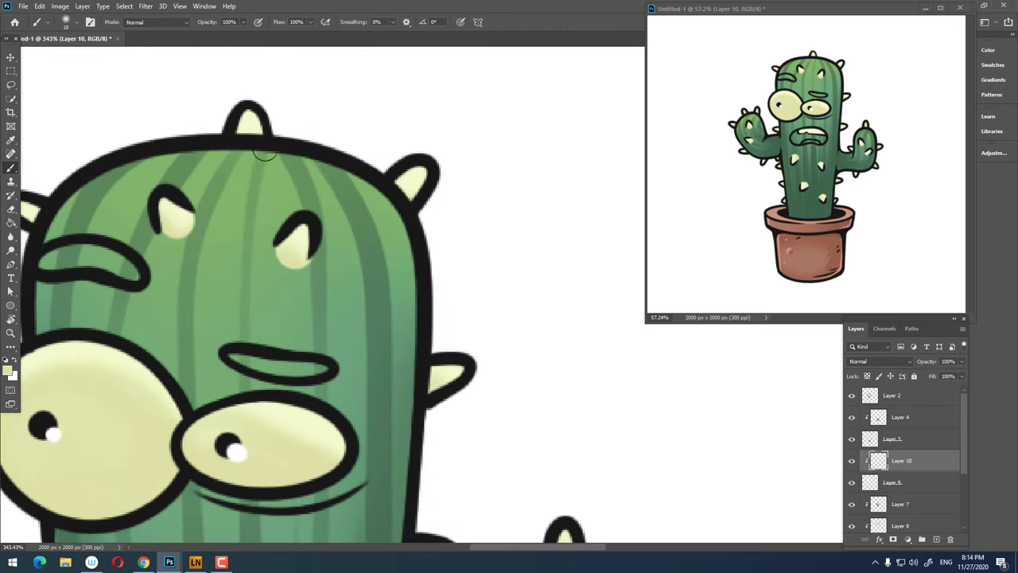
scroll(354, 187, down, 5)
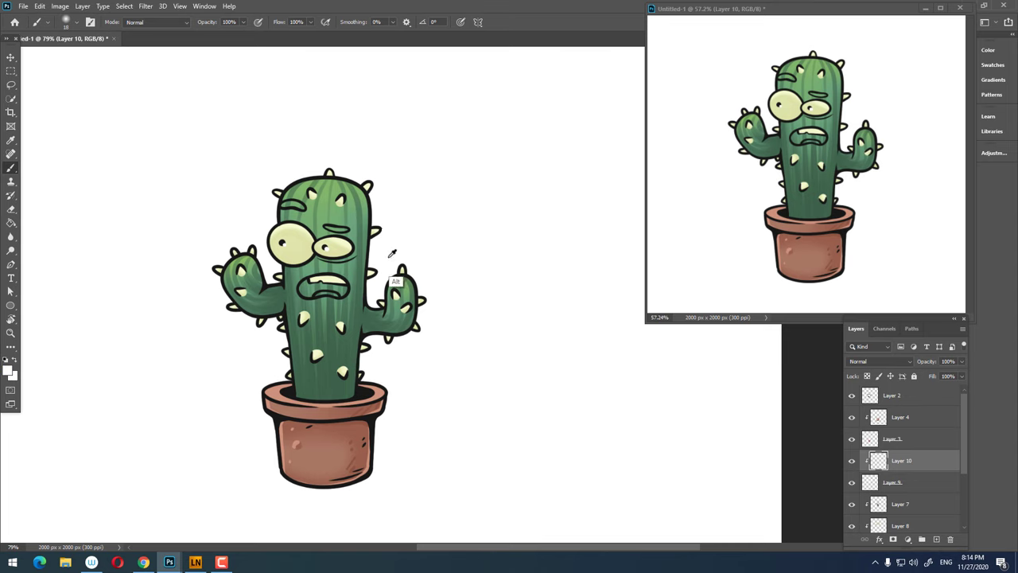
scroll(392, 253, up, 5)
- Put away the Lazy Nezumi Pro settings and adjust the brush size for the highlight
right_click(357, 271)
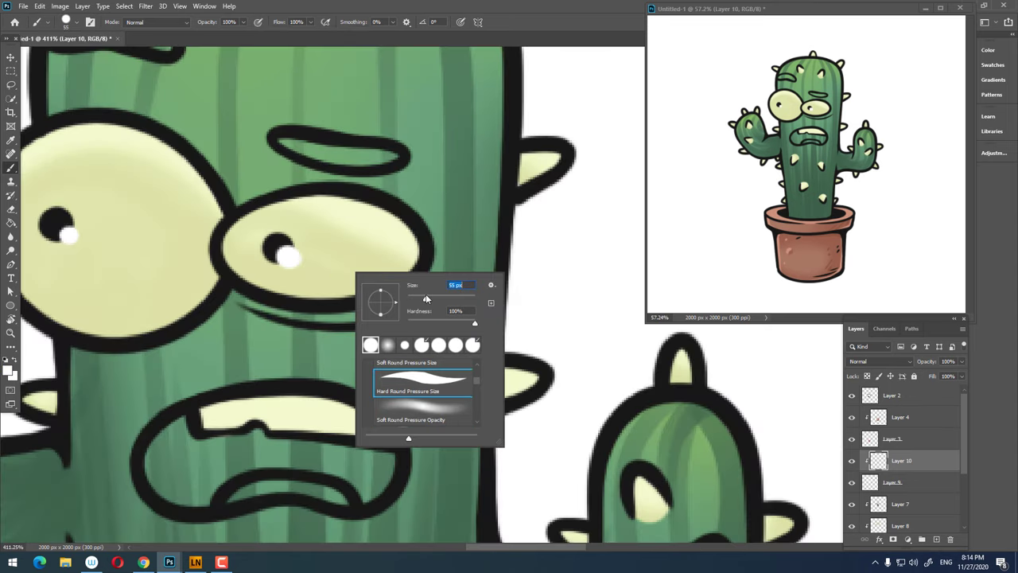
right_click(361, 239)
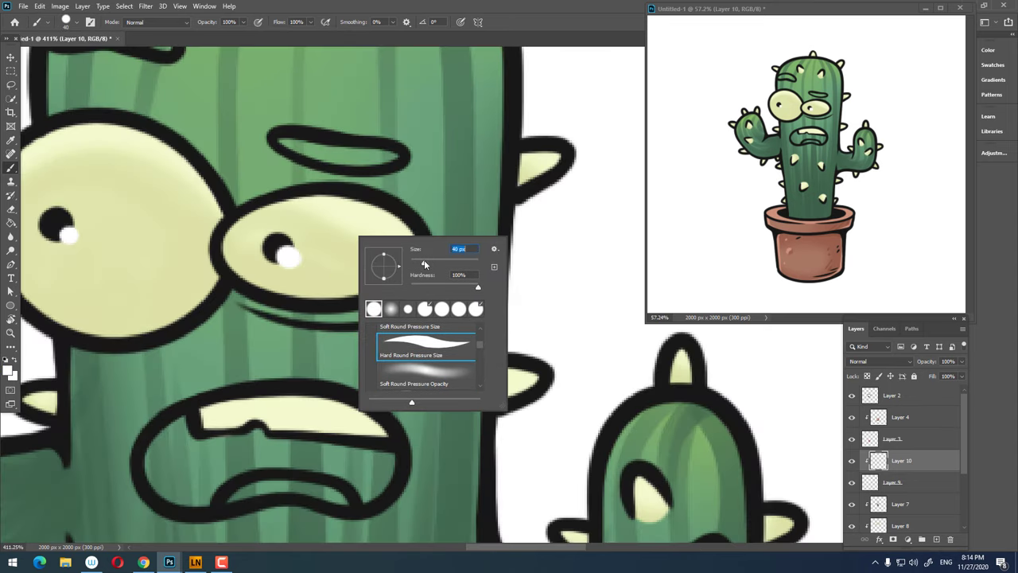
click(195, 562)
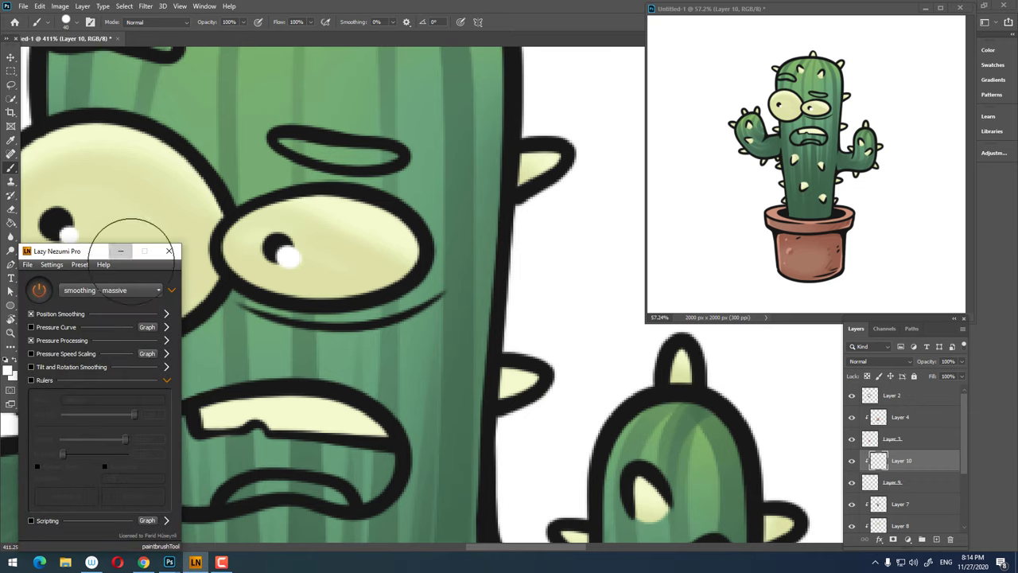
click(120, 251)
scroll(352, 245, up, 1)
right_click(359, 244)
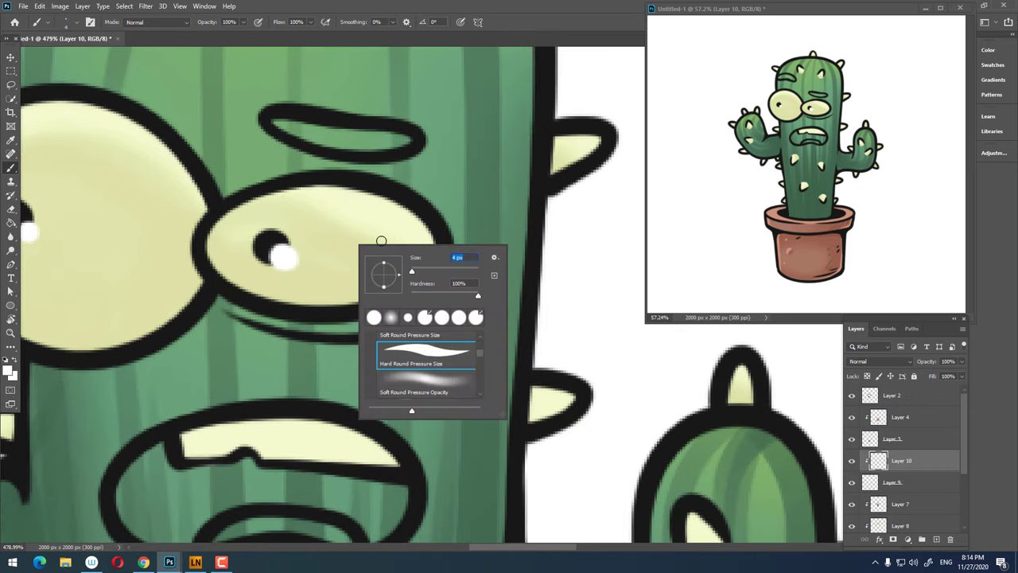
key(Escape)
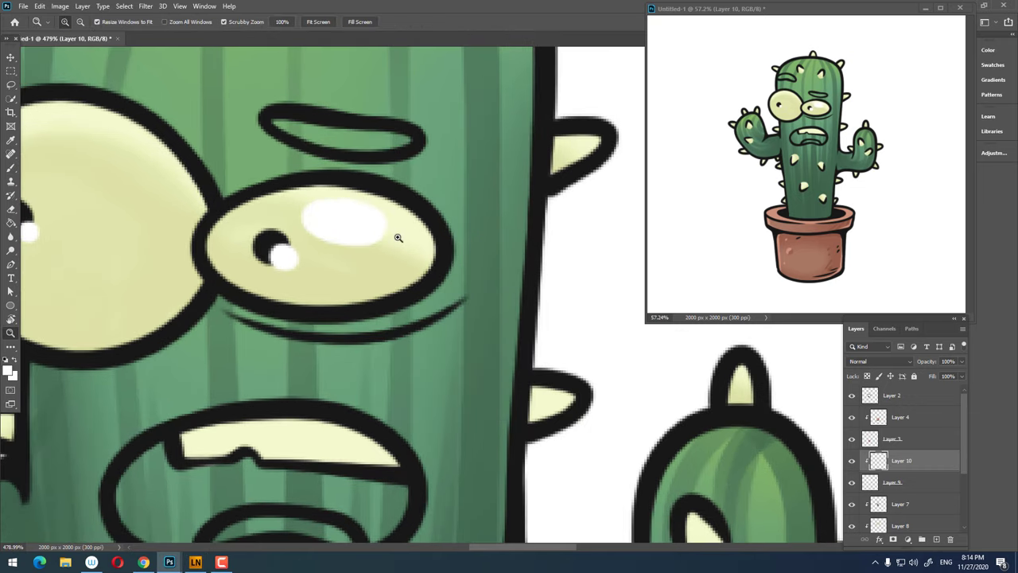
scroll(373, 222, up, 2)
- Paint a white crescent highlight across the upper left eye, redoing the first stroke
mouse_move(236, 191)
mouse_down()
mouse_move(298, 195)
mouse_move(337, 246)
mouse_up()
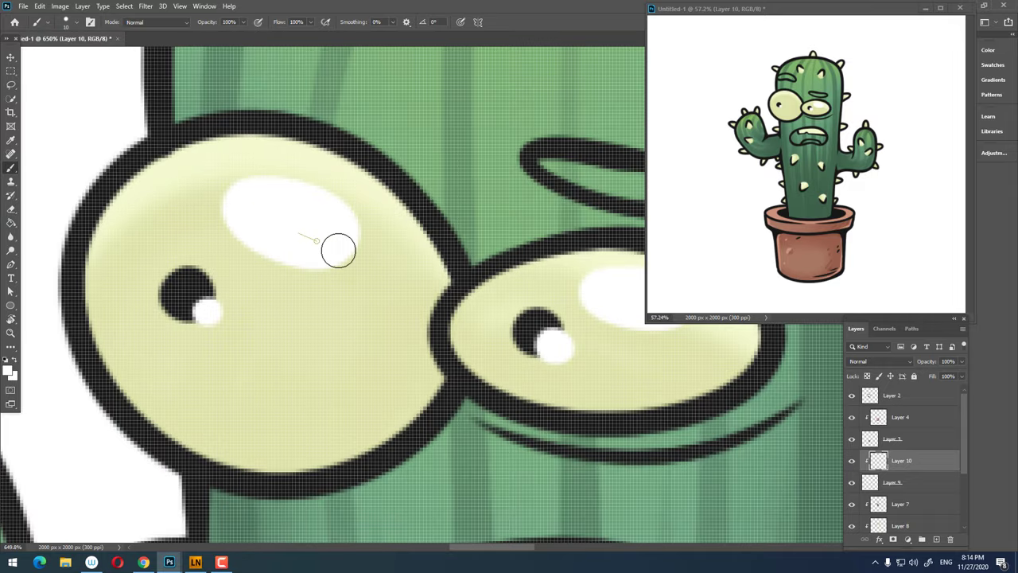
key(ctrl+z)
drag(263, 191, 326, 206)
scroll(325, 227, down, 10)
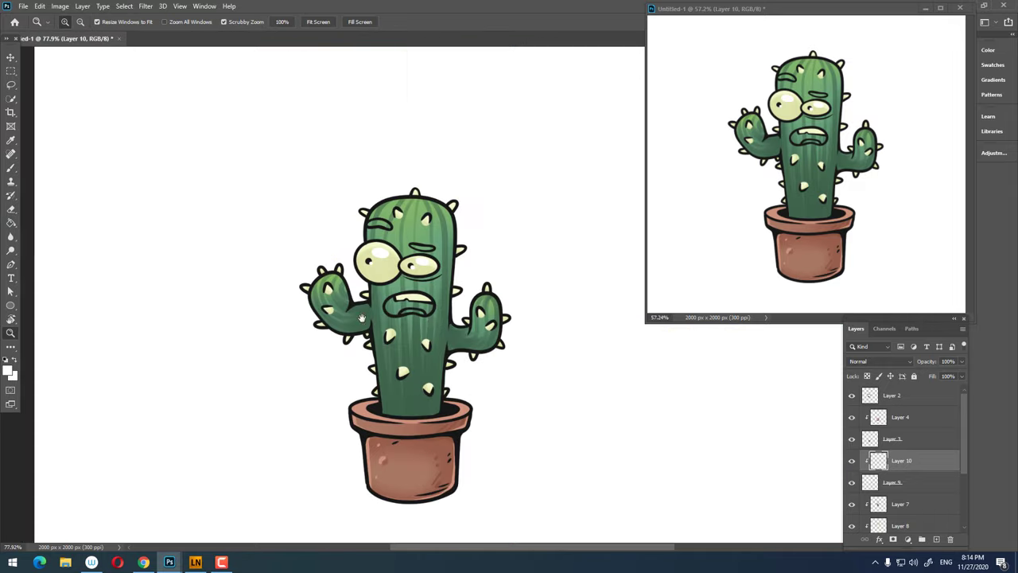
scroll(425, 333, up, 2)
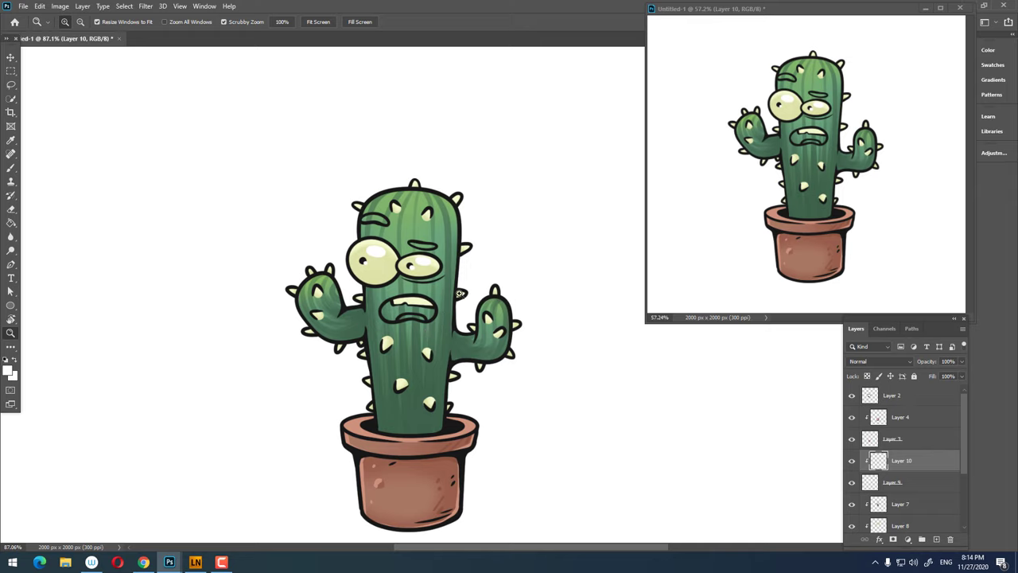
scroll(459, 294, down, 4)
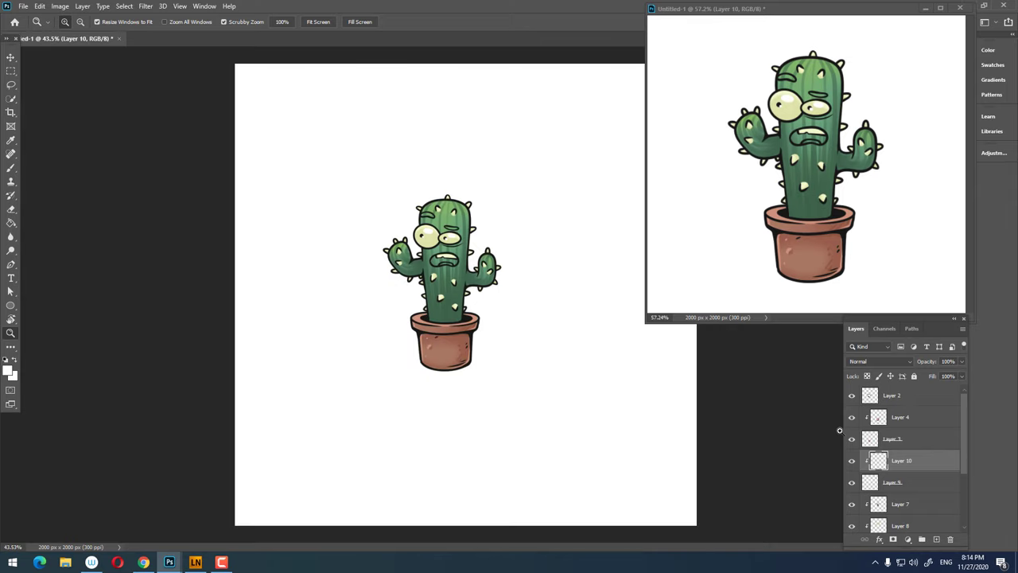
- Add a new layer and set the foreground to a very dark version of the cactus green
click(920, 504)
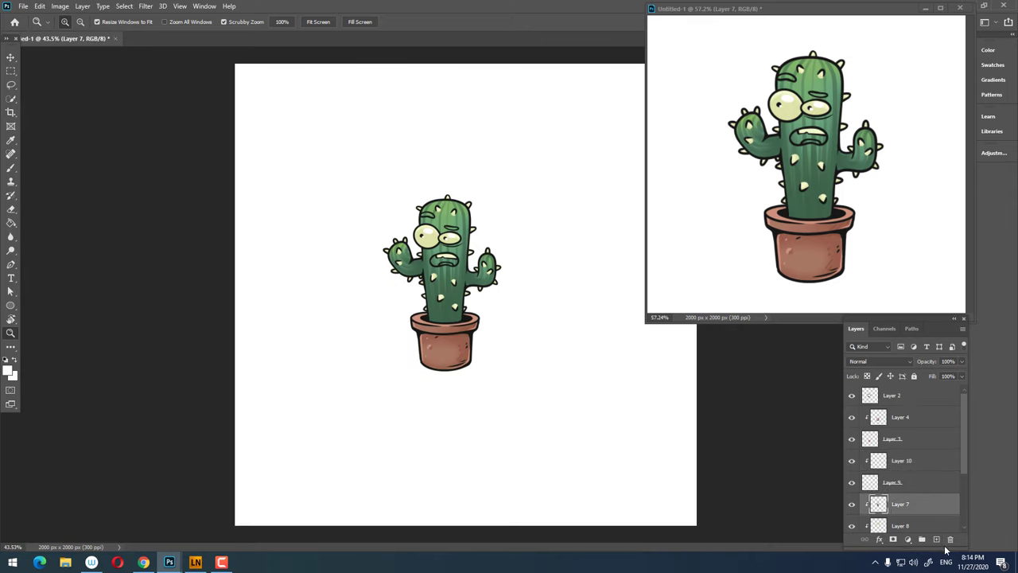
scroll(437, 254, up, 5)
key(i)
click(8, 370)
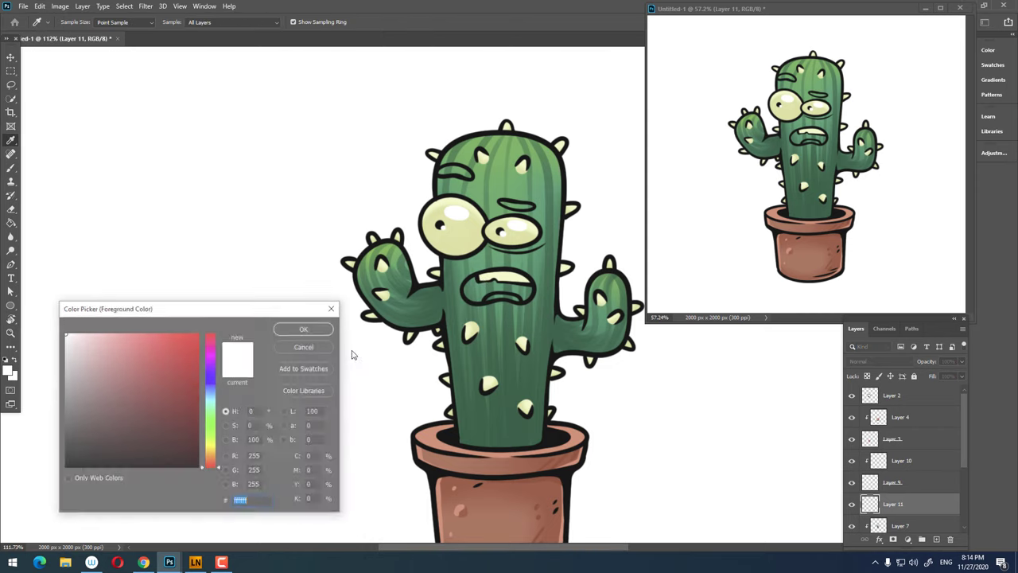
click(503, 388)
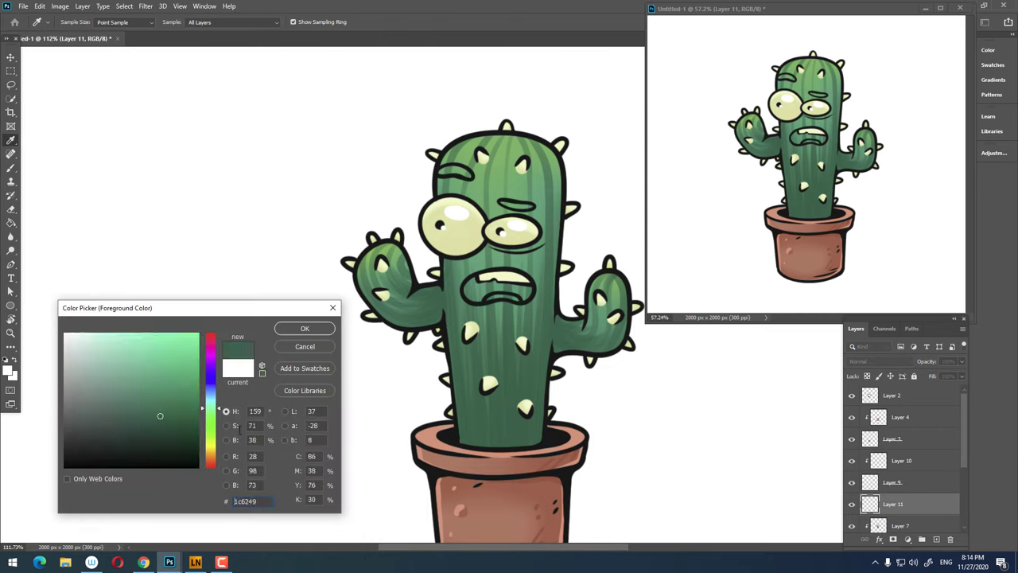
click(496, 423)
drag(127, 427, 101, 437)
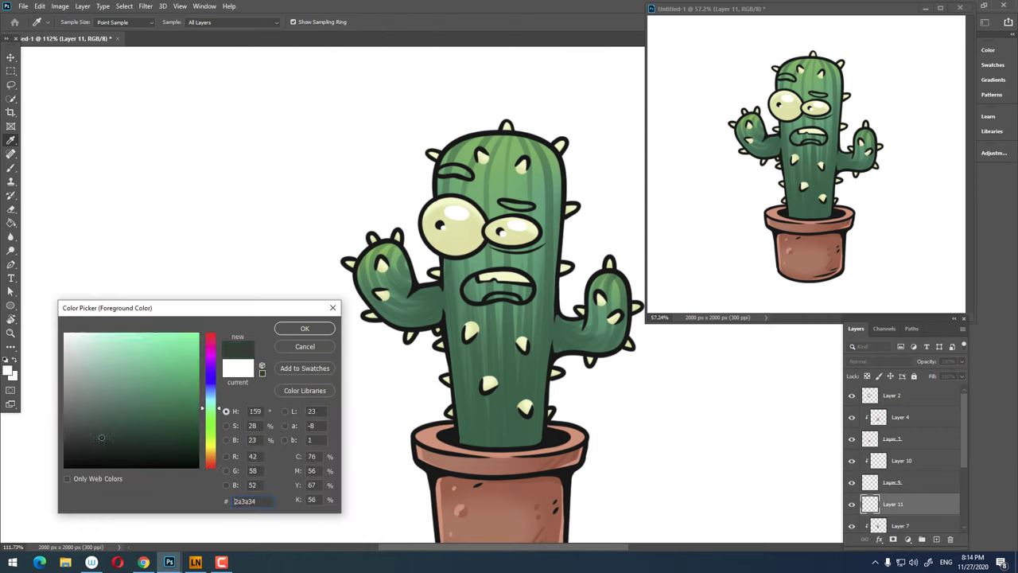
click(292, 332)
- Brush-fill the whole mouth interior with the dark green on Layer 11
scroll(382, 278, up, 5)
key(b)
mouse_move(312, 316)
mouse_down()
mouse_move(380, 274)
mouse_move(481, 300)
mouse_move(370, 258)
mouse_up()
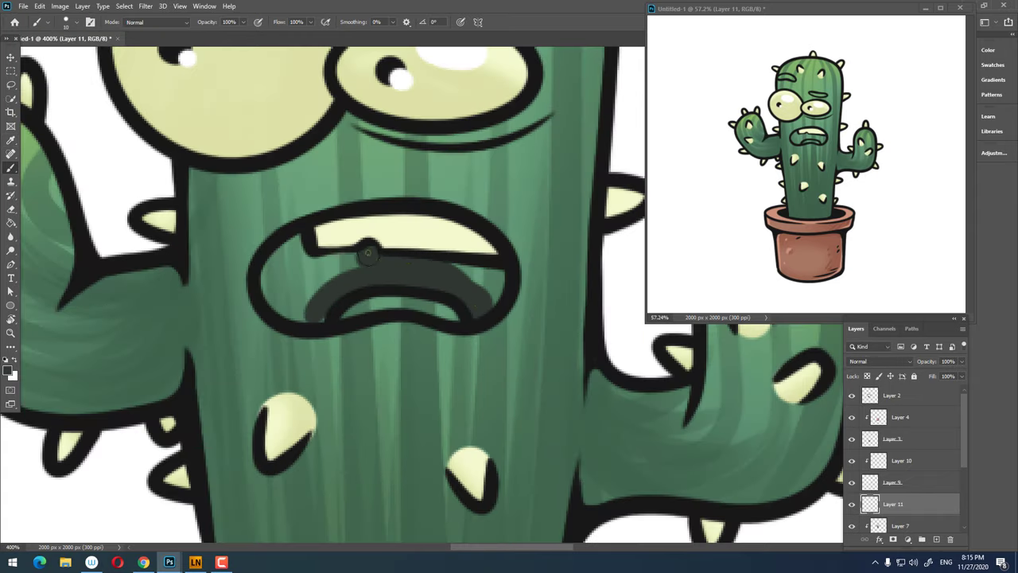
drag(492, 277, 485, 300)
drag(367, 265, 362, 261)
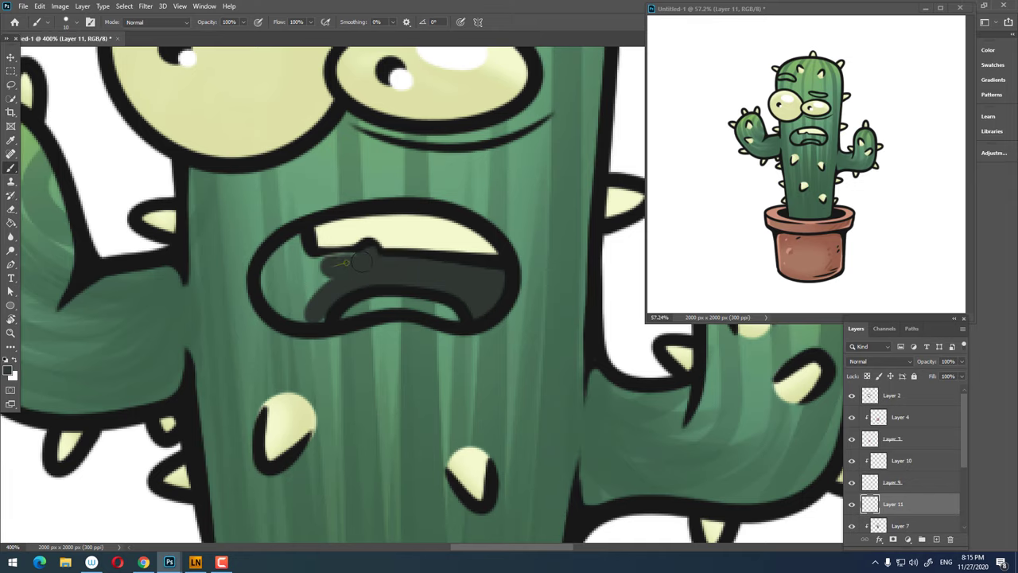
mouse_move(291, 264)
mouse_down()
mouse_move(288, 253)
mouse_move(300, 310)
mouse_up()
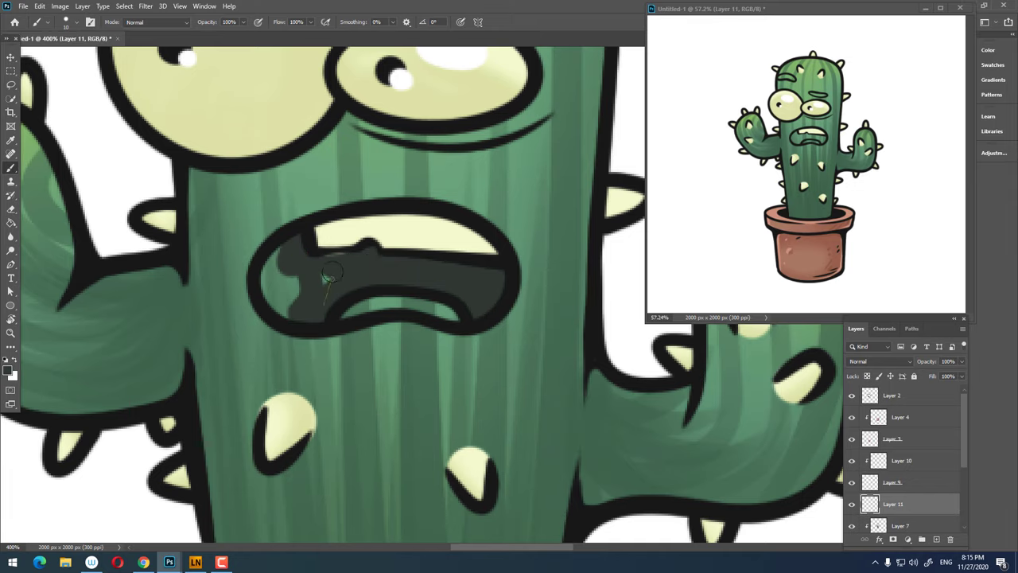
mouse_move(328, 274)
mouse_down()
mouse_move(288, 312)
mouse_move(283, 253)
mouse_up()
key(z)
scroll(349, 276, down, 5)
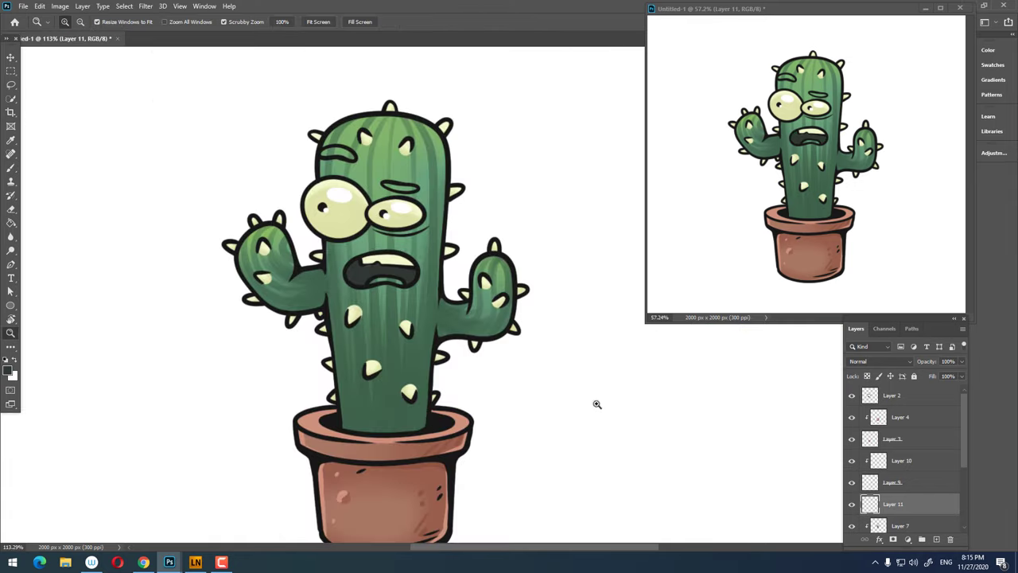
- Make Layer 10 active again after briefly checking Layer 9
click(901, 459)
scroll(352, 276, up, 5)
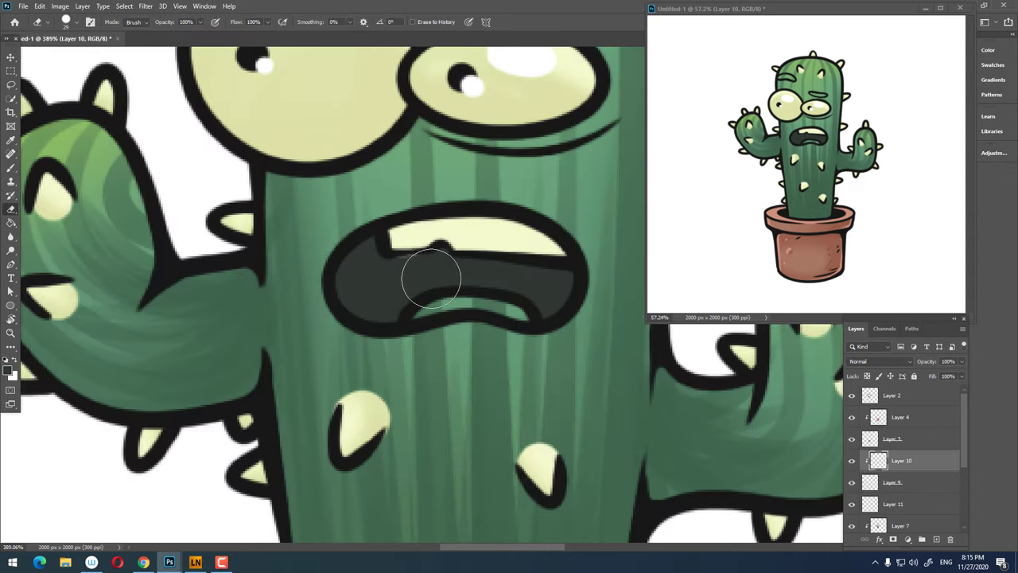
key(e)
click(851, 482)
click(851, 482)
click(870, 482)
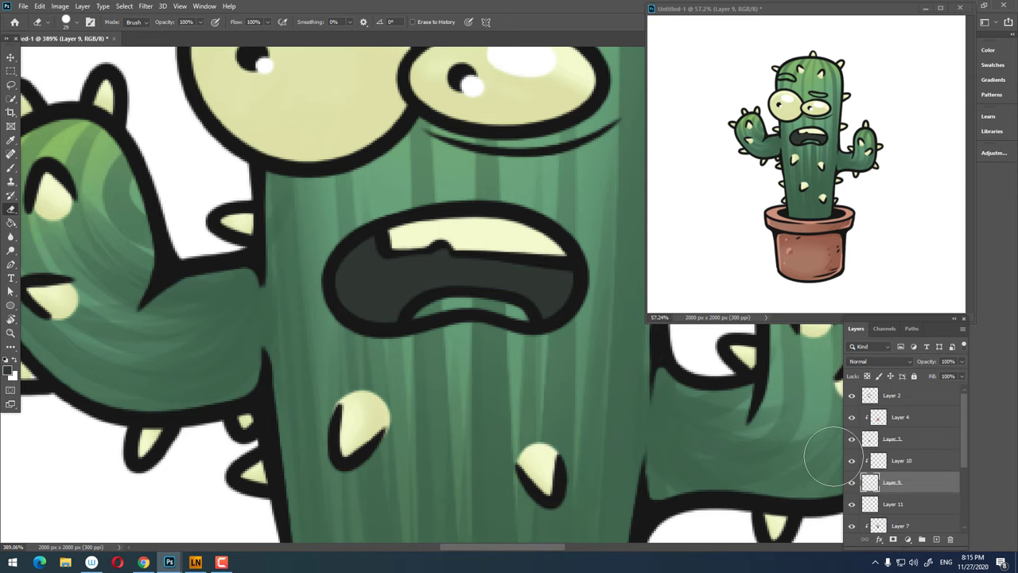
key(alt+bracketright)
key(b)
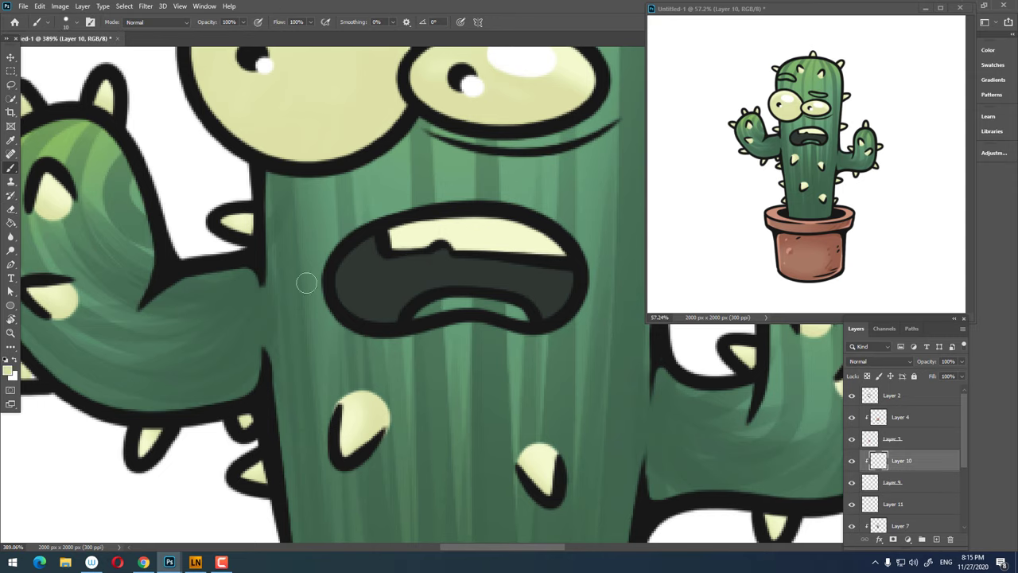
- Paint pale yellow along the lower edge and top outline of the upper teeth
click(8, 370)
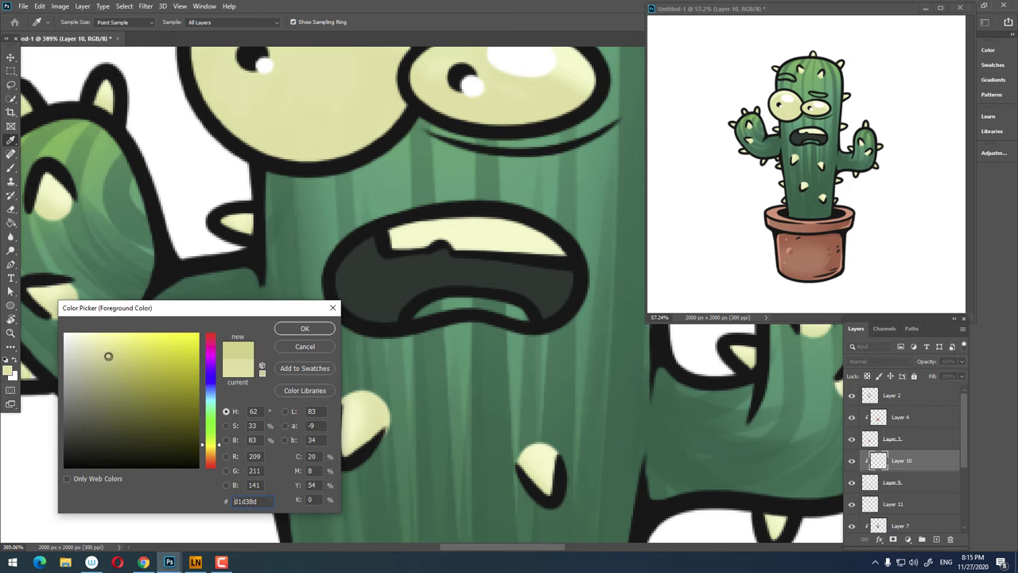
click(304, 329)
scroll(493, 252, up, 2)
mouse_move(372, 238)
mouse_down()
mouse_move(496, 218)
mouse_move(582, 277)
mouse_up()
drag(484, 201, 318, 225)
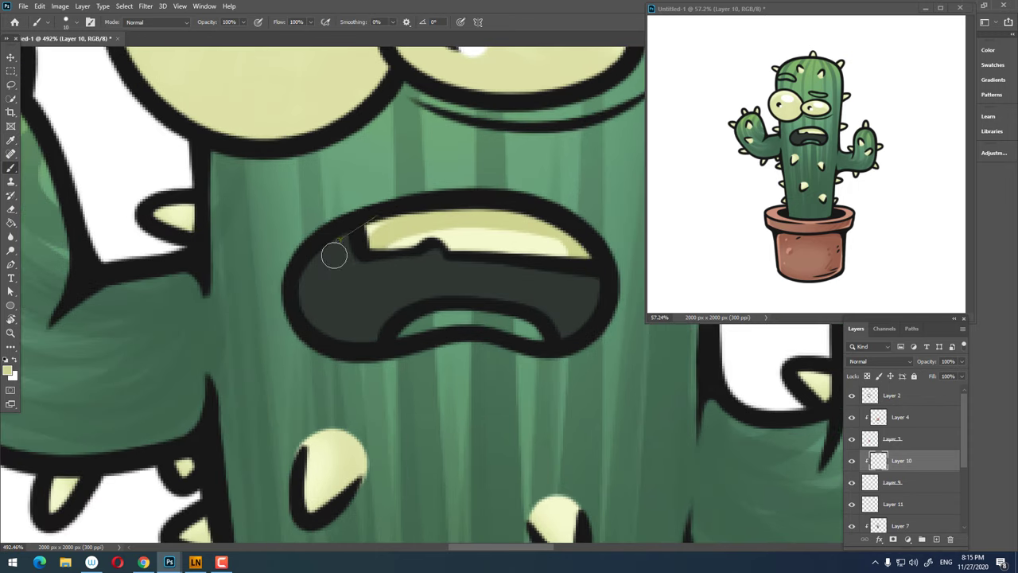
key(z)
scroll(438, 326, down, 5)
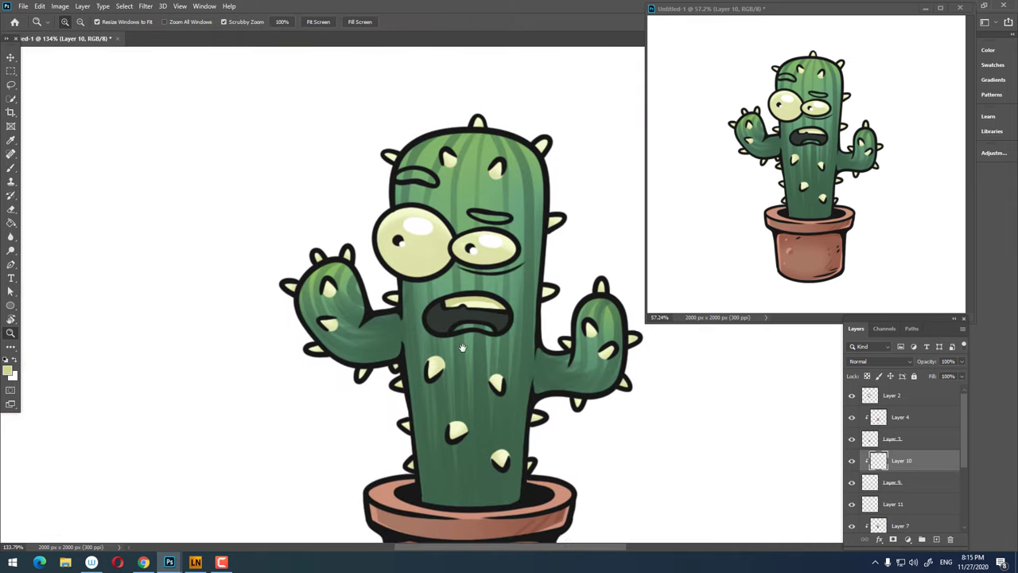
- Select Layer 11 and pick an even darker shade of the mouth colour
click(906, 504)
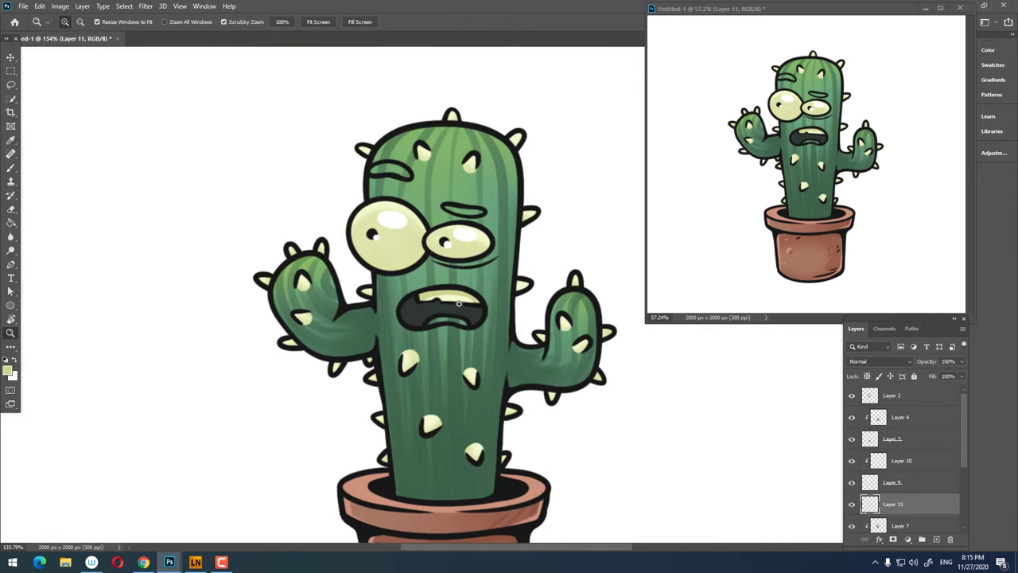
drag(459, 303, 146, 391)
key(b)
click(8, 368)
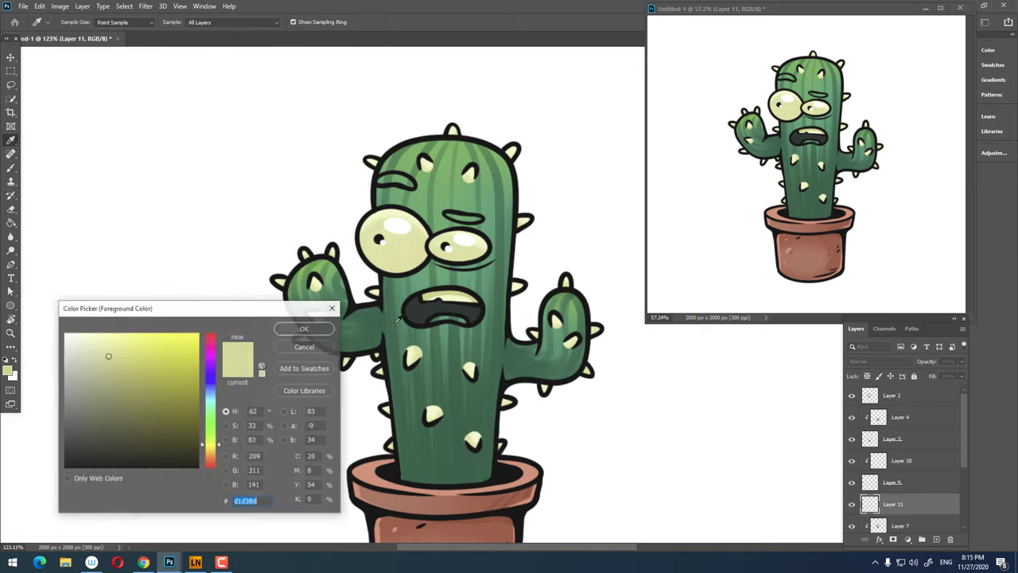
click(403, 331)
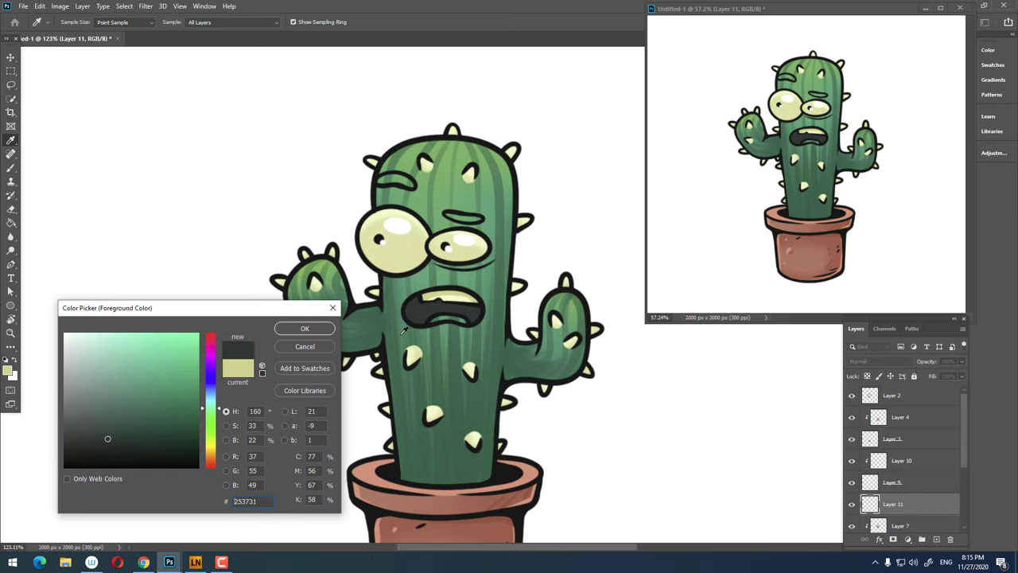
click(94, 450)
click(300, 331)
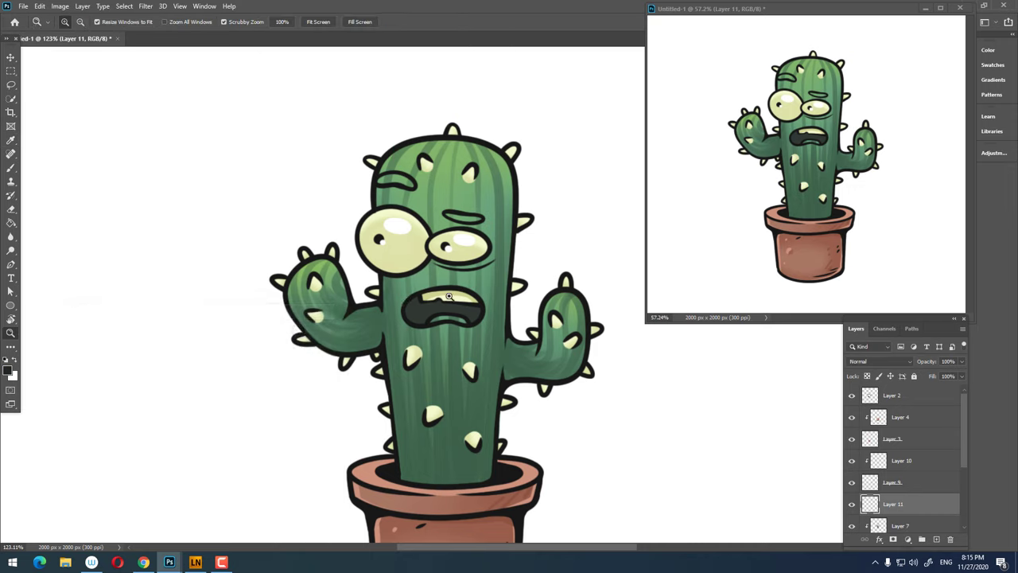
- Repaint the right part of the mouth interior with the darker colour
scroll(382, 302, up, 4)
drag(440, 305, 505, 345)
key(ctrl+z)
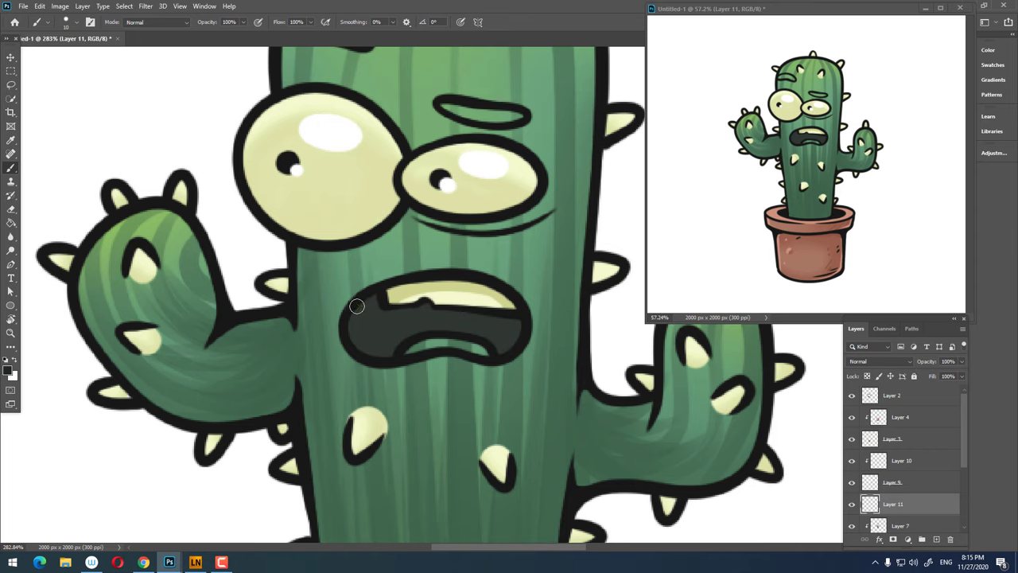
scroll(479, 334, up, 3)
drag(461, 313, 524, 325)
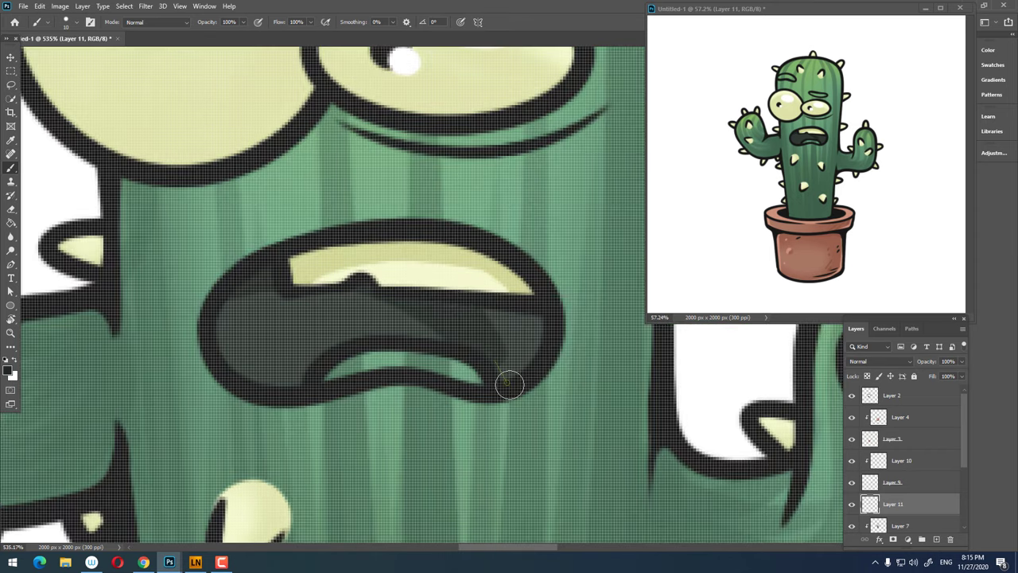
key(z)
scroll(524, 326, down, 5)
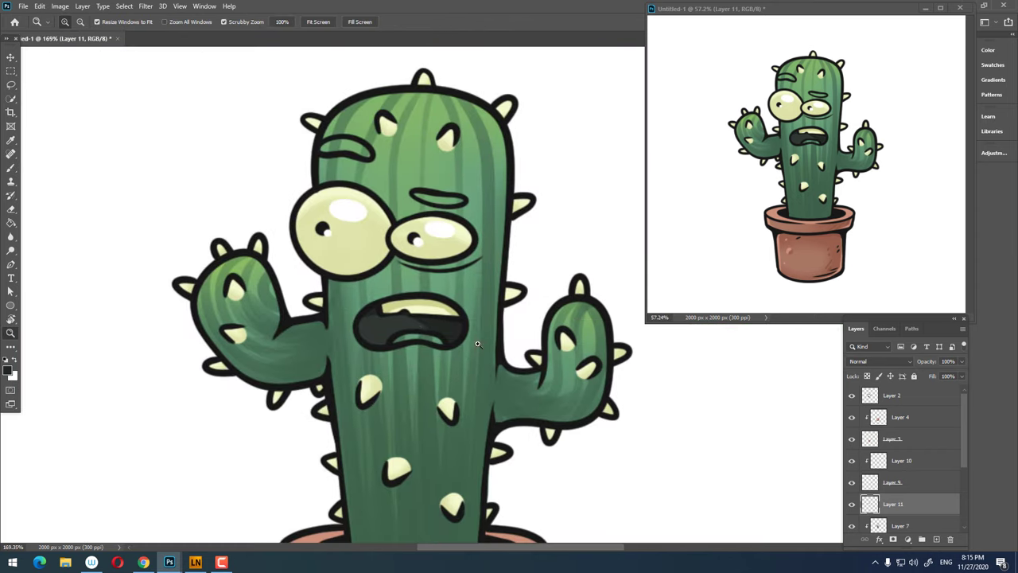
scroll(443, 332, up, 4)
scroll(382, 370, down, 4)
scroll(382, 371, up, 1)
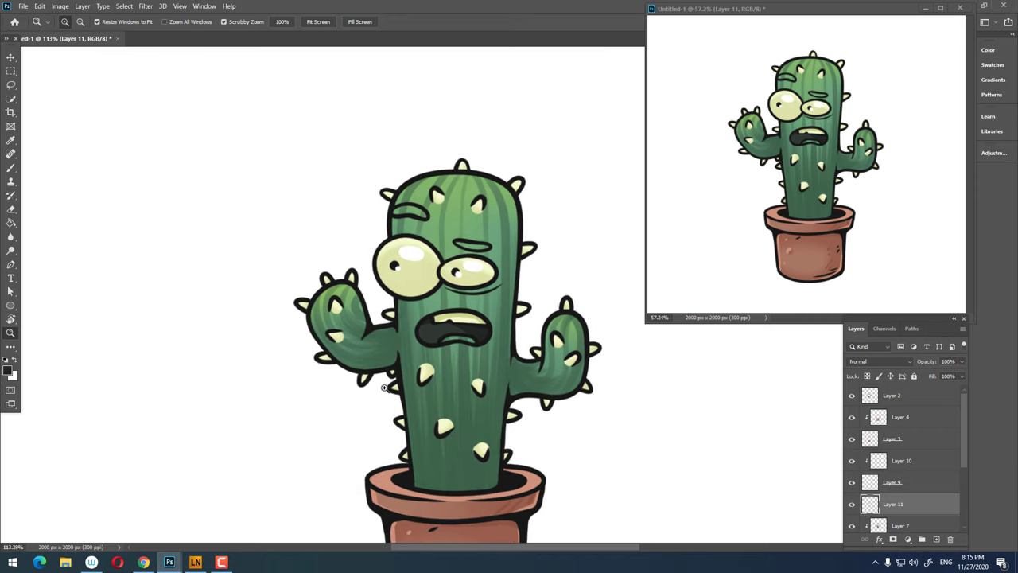
scroll(438, 371, up, 3)
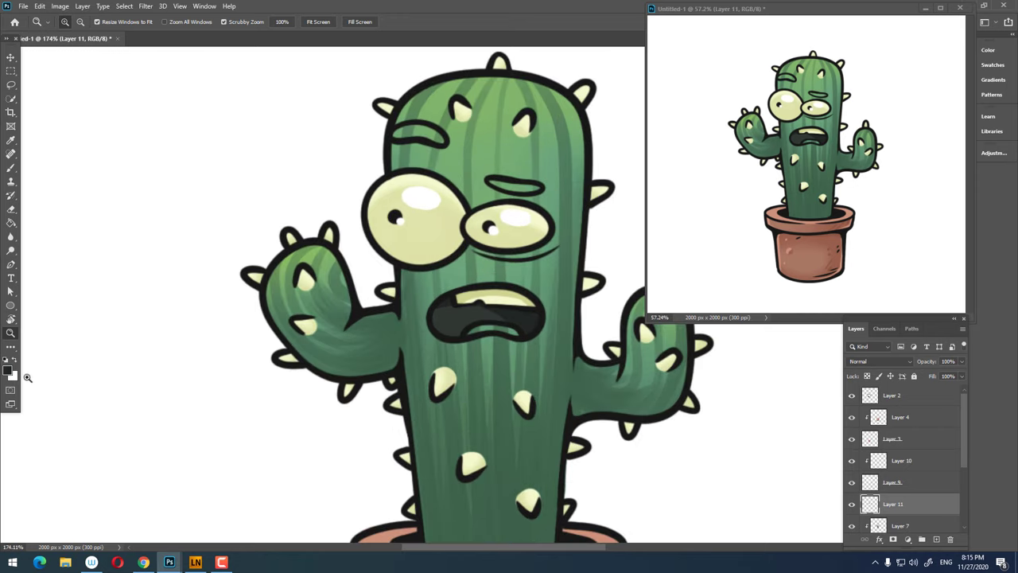
- Set the foreground colour to a bright red (cf3737)
click(8, 370)
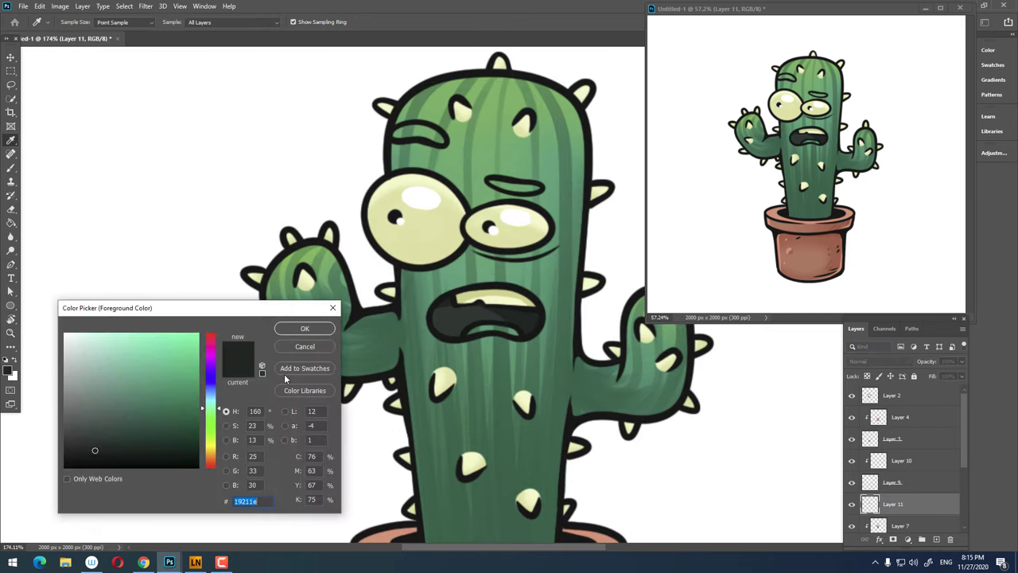
drag(210, 411, 215, 324)
drag(127, 405, 159, 358)
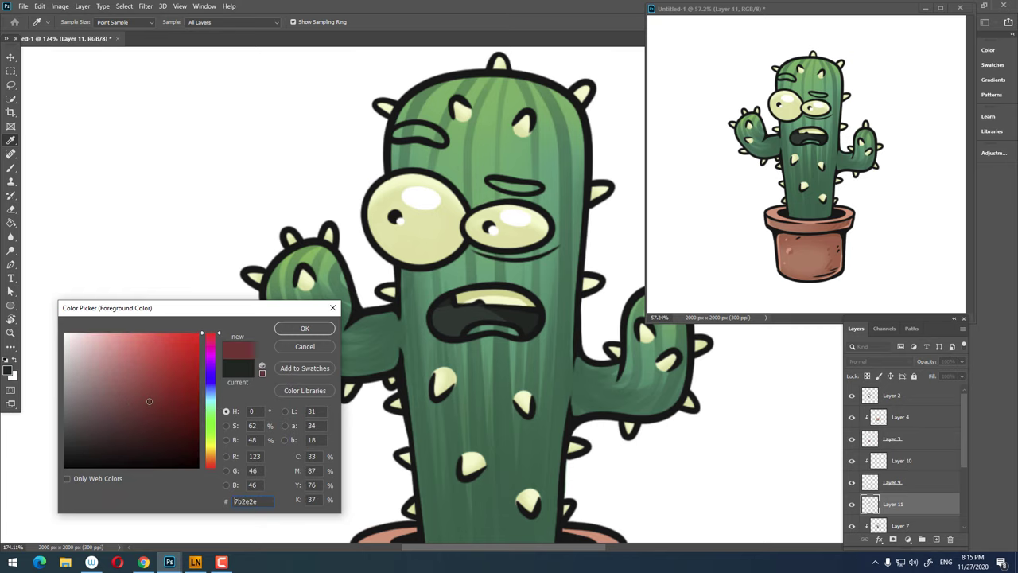
click(303, 333)
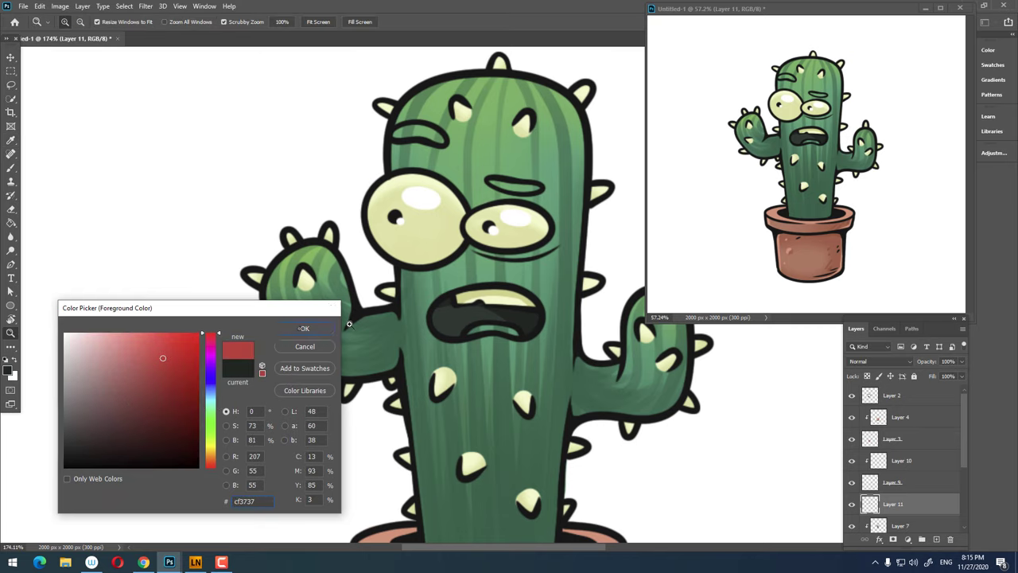
- Zoom out and pan so the whole cactus is centred in view
scroll(540, 348, up, 3)
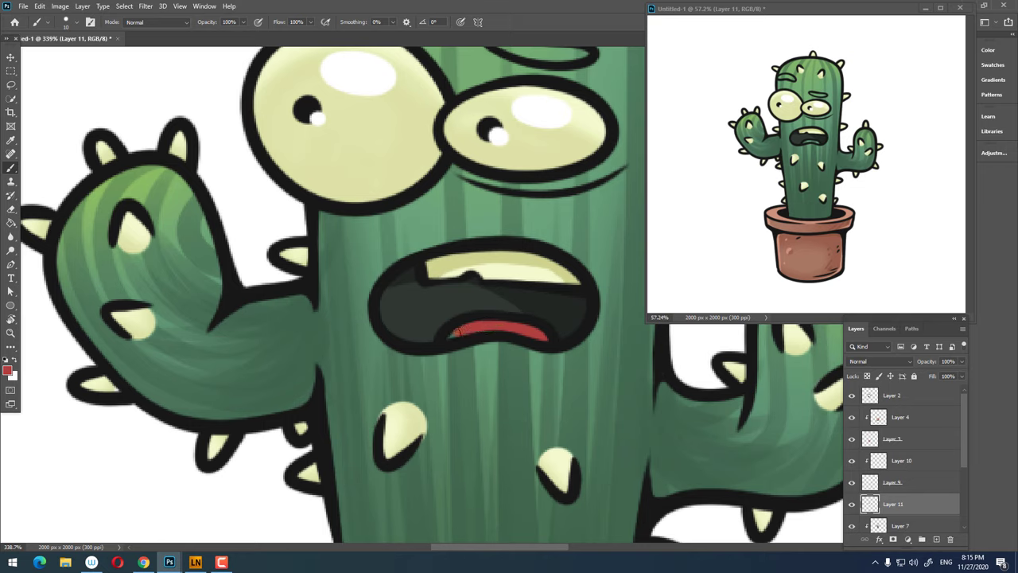
key(z)
scroll(461, 348, down, 4)
scroll(463, 363, down, 2)
scroll(538, 335, up, 2)
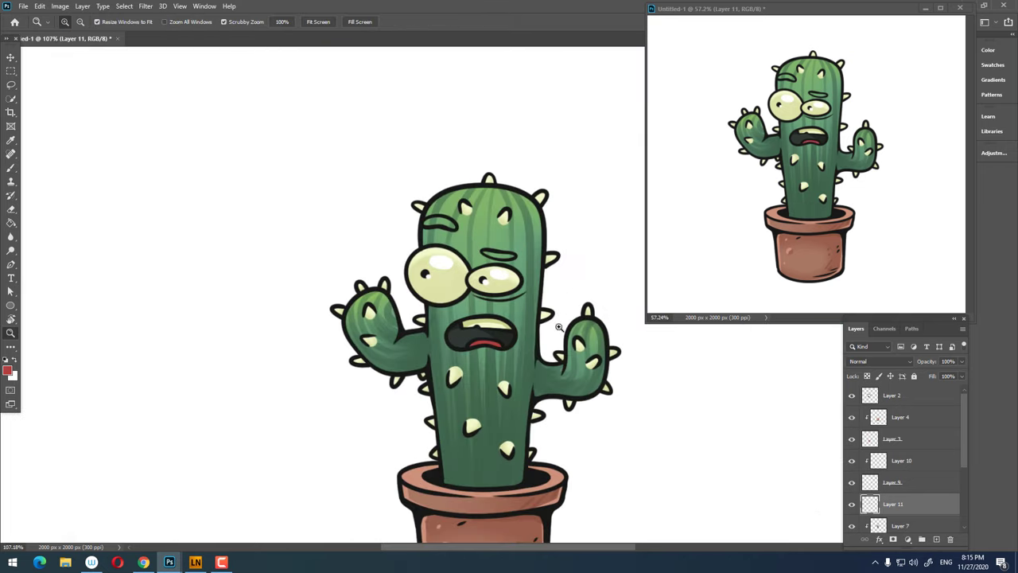
drag(506, 290, 485, 237)
- Sample the dark mouth colour as foreground and paint the right eyebrow solid dark
click(8, 370)
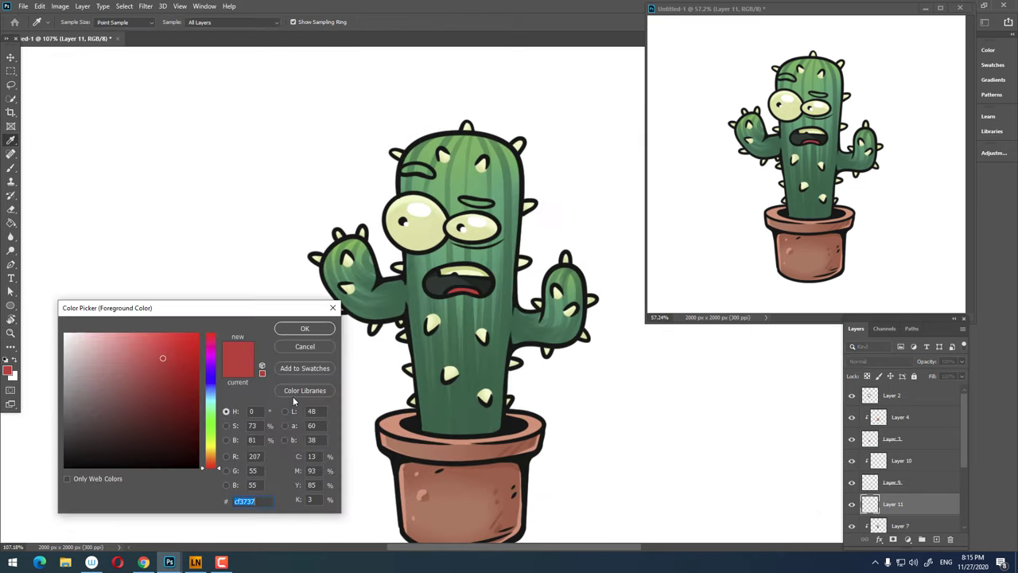
click(437, 281)
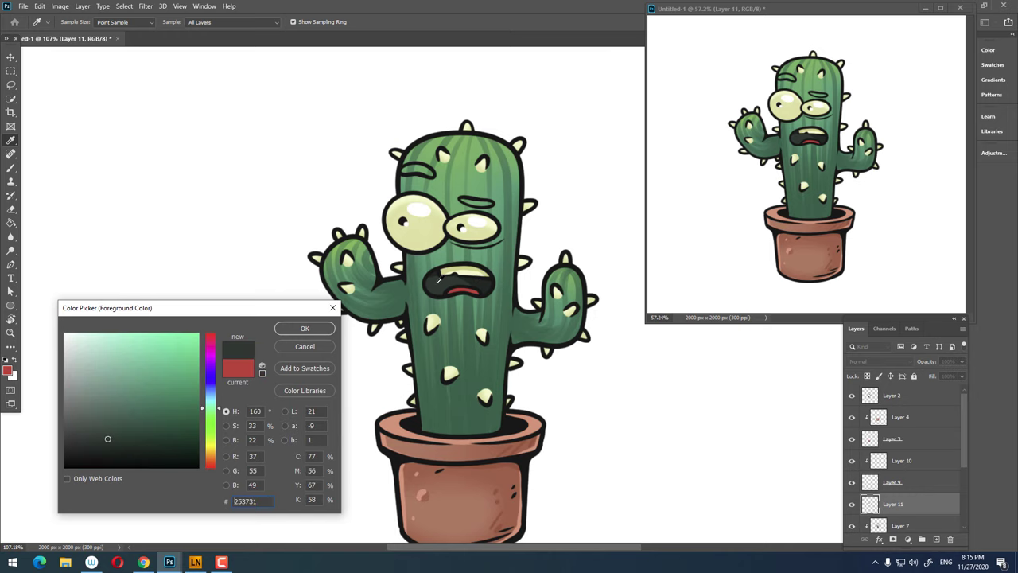
click(291, 329)
scroll(493, 207, up, 5)
mouse_move(436, 190)
mouse_down()
mouse_move(507, 194)
mouse_move(342, 151)
mouse_move(465, 136)
mouse_up()
scroll(486, 174, down, 3)
scroll(486, 173, up, 5)
- Reframe the cactus and paint a dark shadow beside the upper-left body spike
key(z)
scroll(488, 276, down, 10)
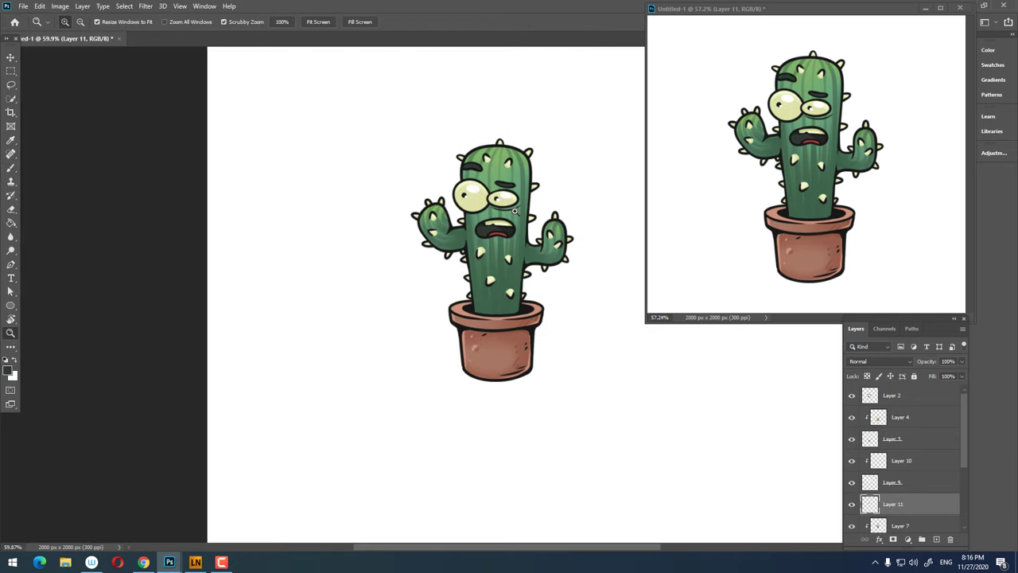
drag(515, 211, 571, 231)
drag(500, 276, 422, 278)
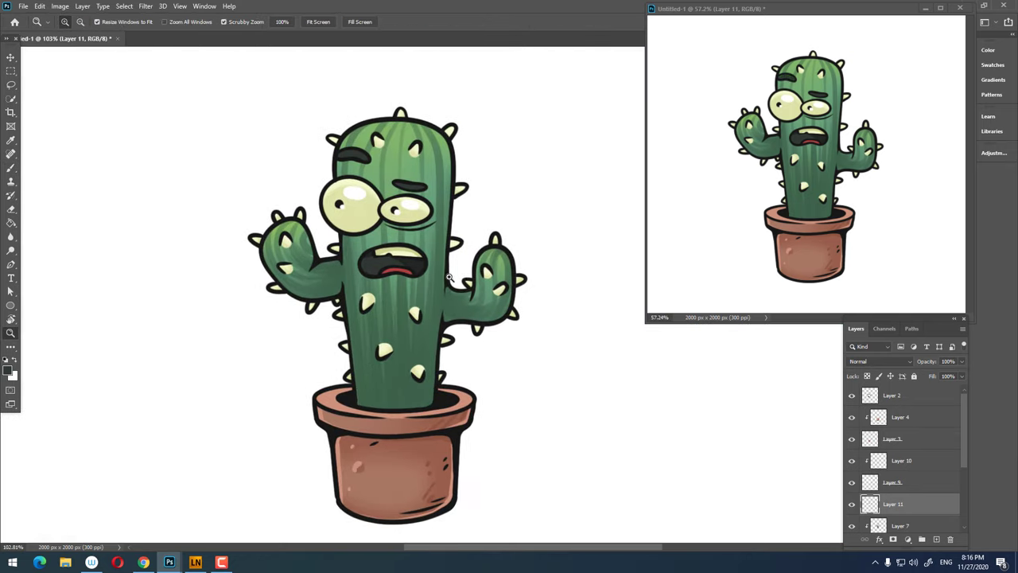
scroll(423, 278, down, 1)
scroll(431, 395, up, 1)
key(b)
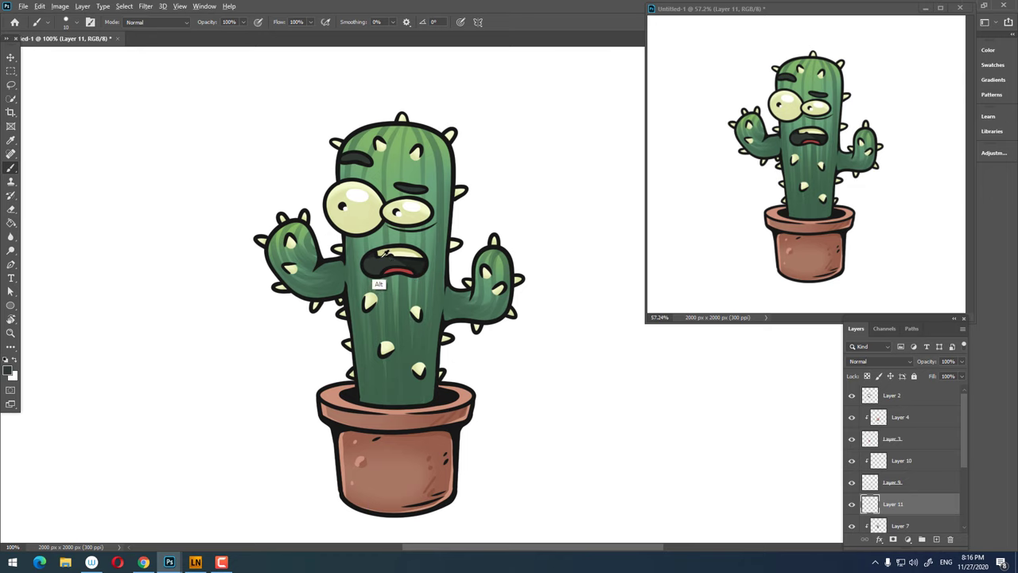
scroll(398, 287, up, 3)
scroll(378, 284, up, 3)
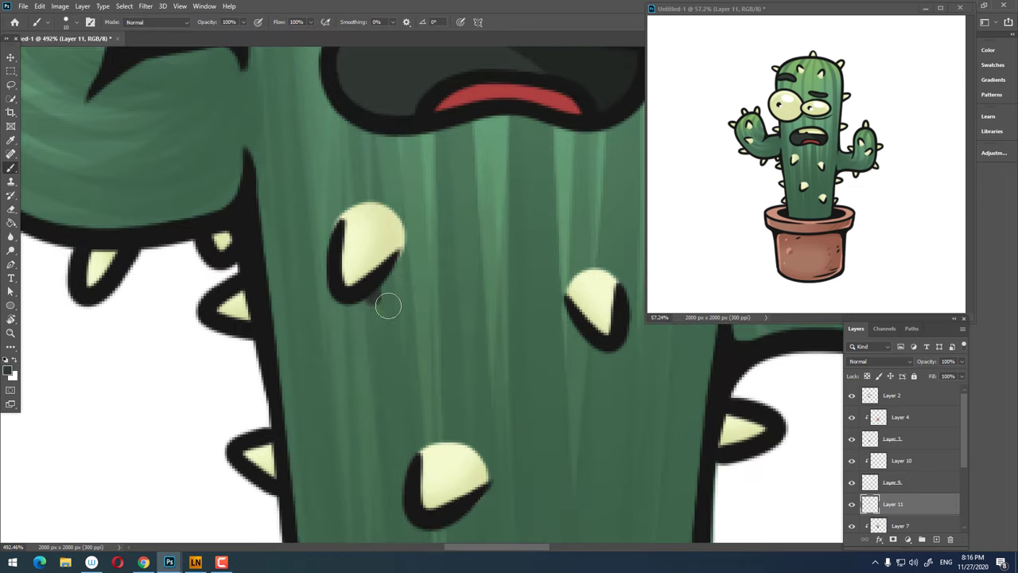
drag(388, 306, 397, 262)
- Paint dark shadows beside two more body spikes, including the lower one
key(z)
scroll(449, 318, down, 5)
scroll(445, 359, up, 4)
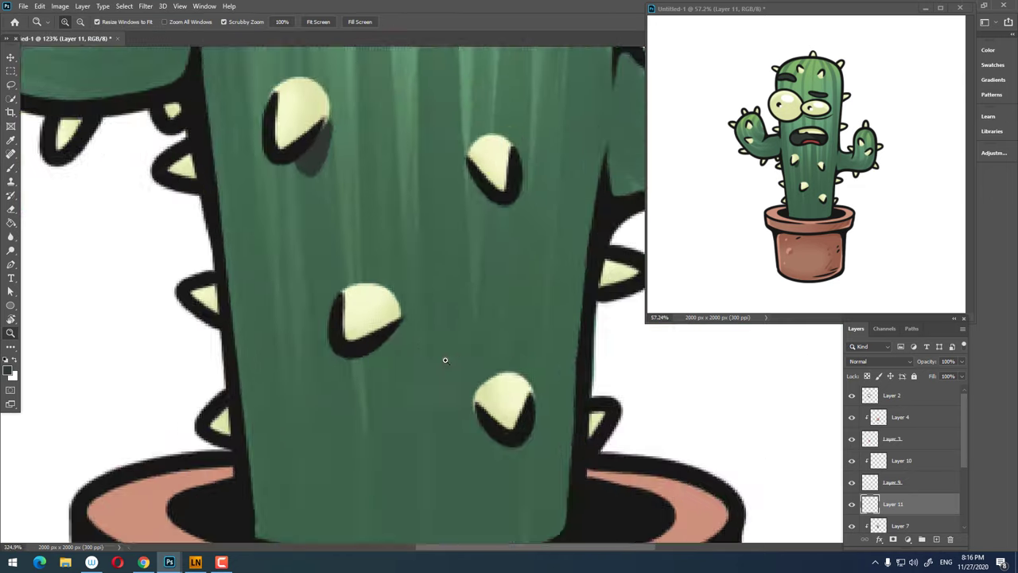
key(b)
drag(374, 338, 395, 372)
key(z)
scroll(366, 359, down, 3)
scroll(365, 359, up, 3)
key(b)
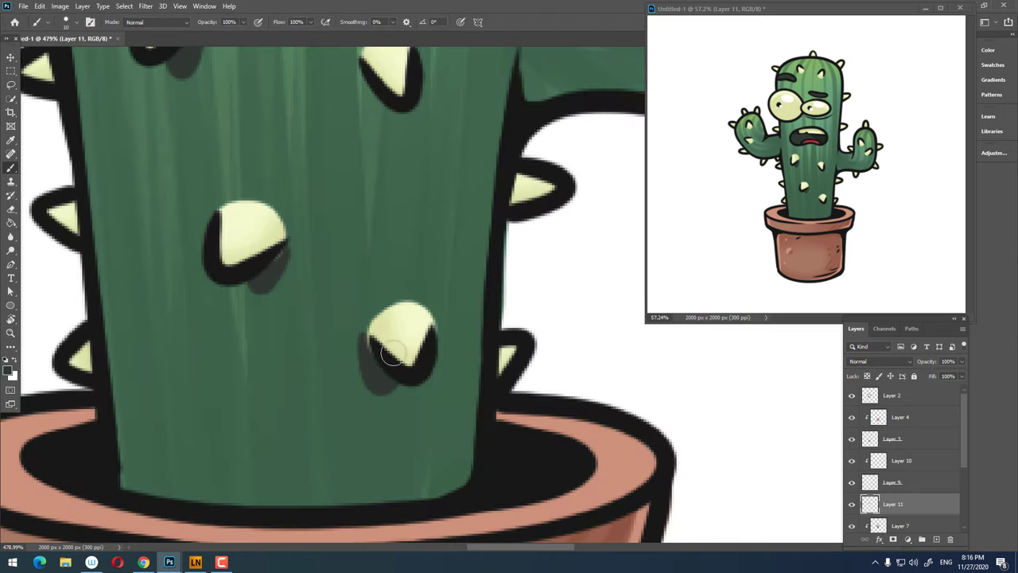
key(z)
scroll(388, 351, down, 3)
scroll(388, 351, up, 3)
key(b)
drag(381, 203, 400, 246)
- Paint dark shadows beside the lower and upper spikes on the right arm
key(z)
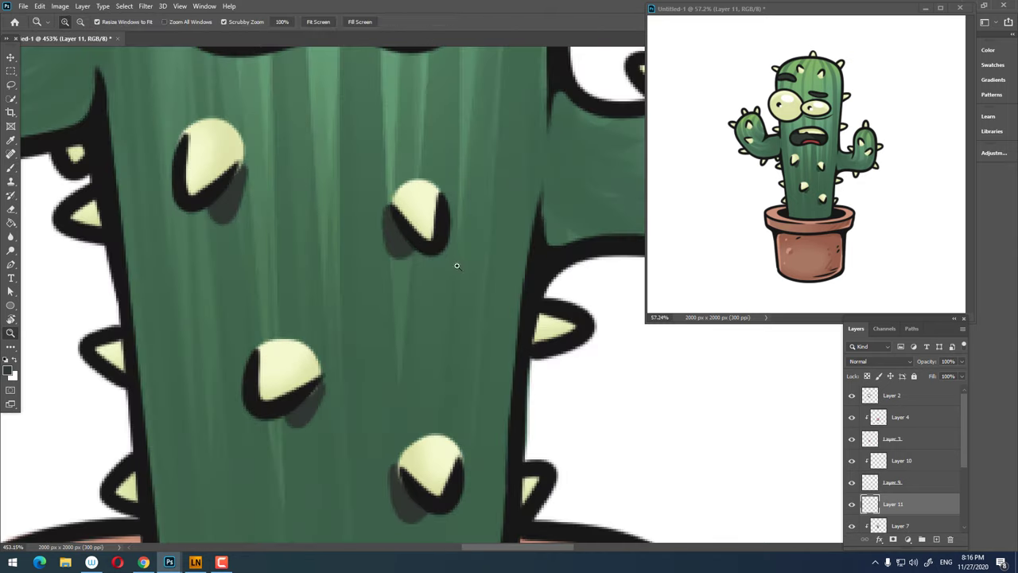
scroll(456, 264, down, 3)
scroll(461, 311, up, 3)
key(b)
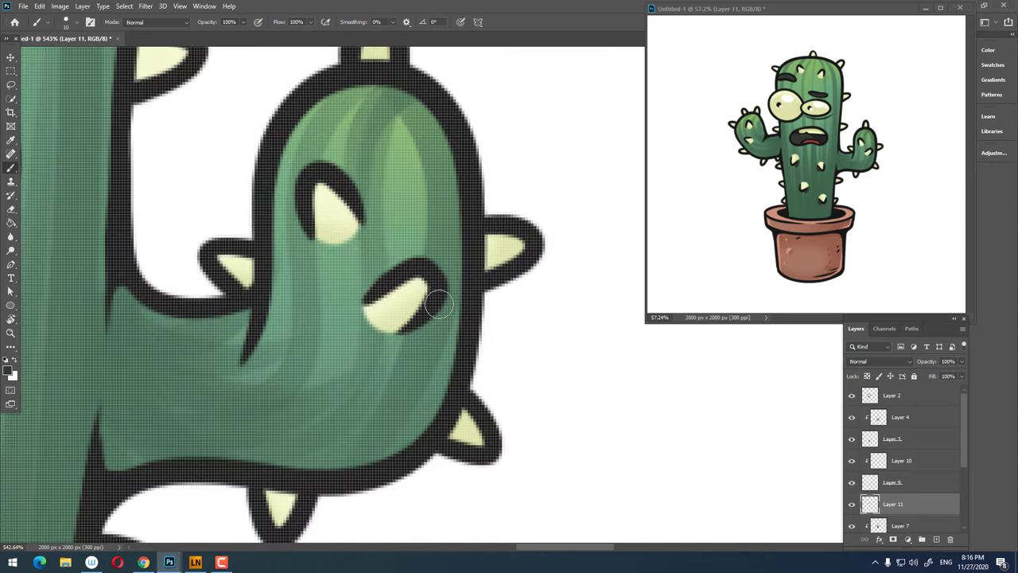
drag(407, 341, 448, 296)
drag(349, 193, 364, 223)
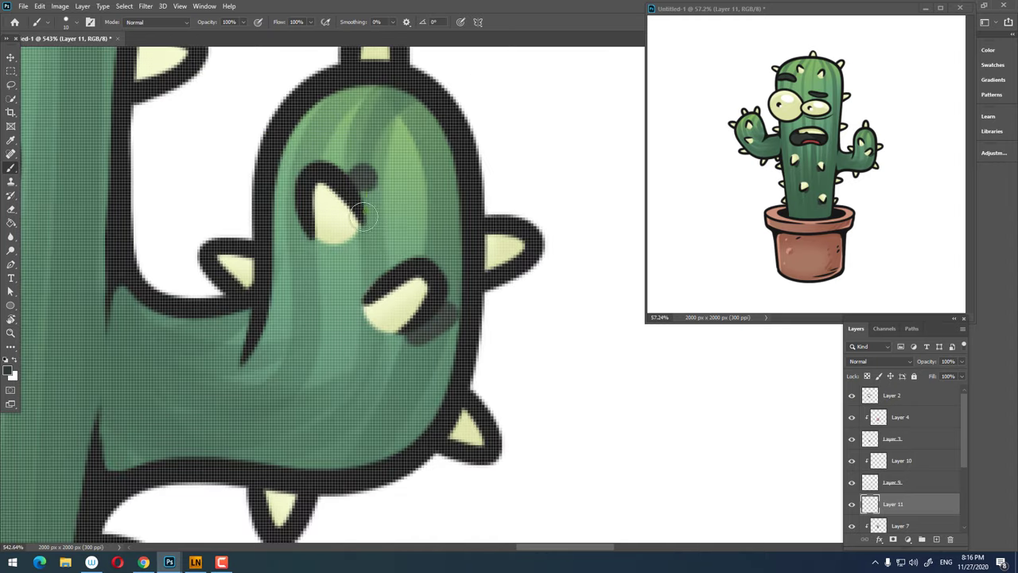
- Paint dark shadows beside the lower and upper spikes on the left arm
key(z)
scroll(364, 223, down, 3)
scroll(354, 318, up, 3)
scroll(354, 318, up, 2)
key(b)
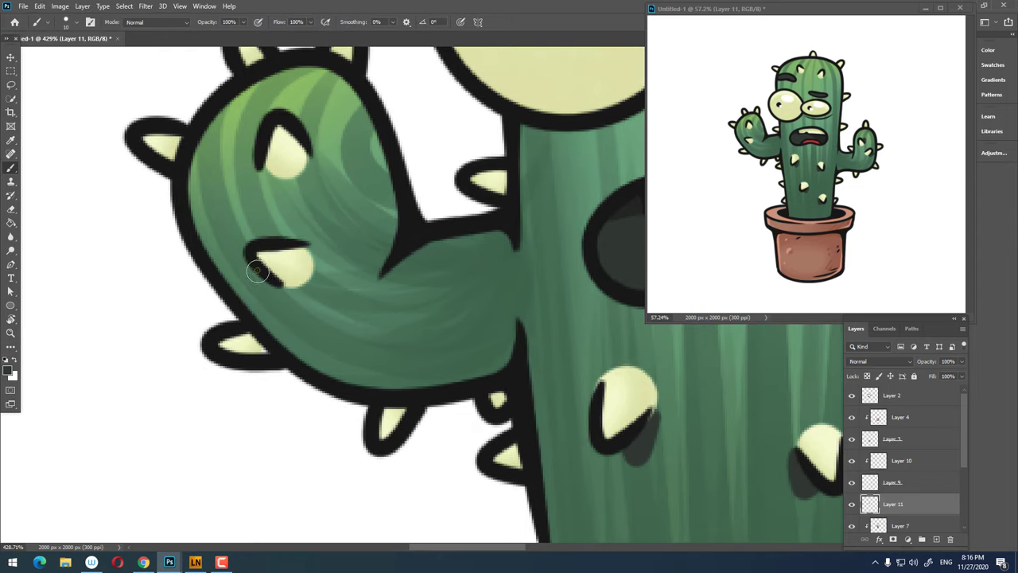
drag(245, 274, 278, 291)
drag(294, 128, 317, 155)
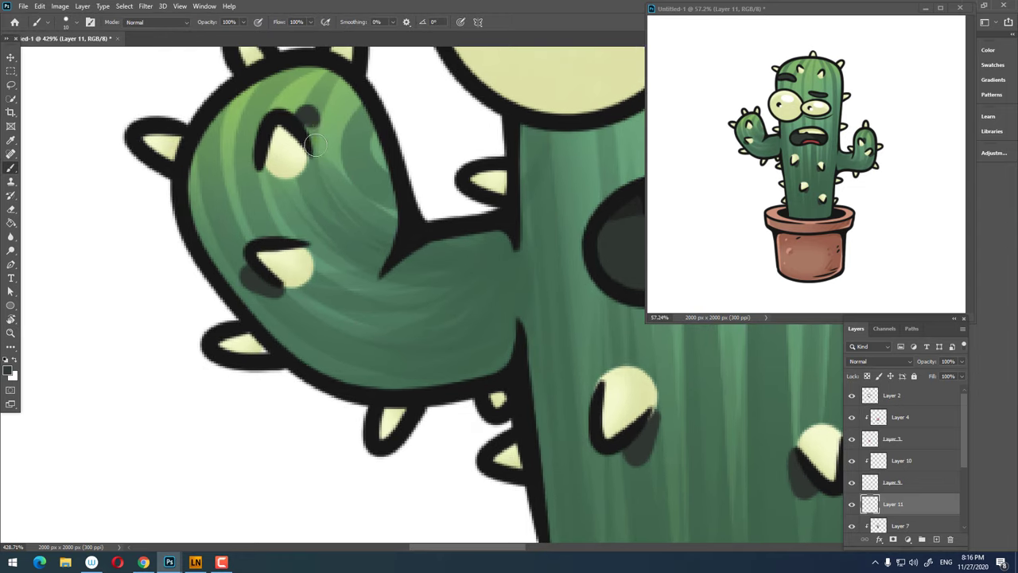
- Paint dark shadows beside the right and upper-left spikes on the head
key(z)
scroll(445, 249, down, 4)
scroll(446, 249, up, 2)
scroll(445, 249, up, 4)
key(b)
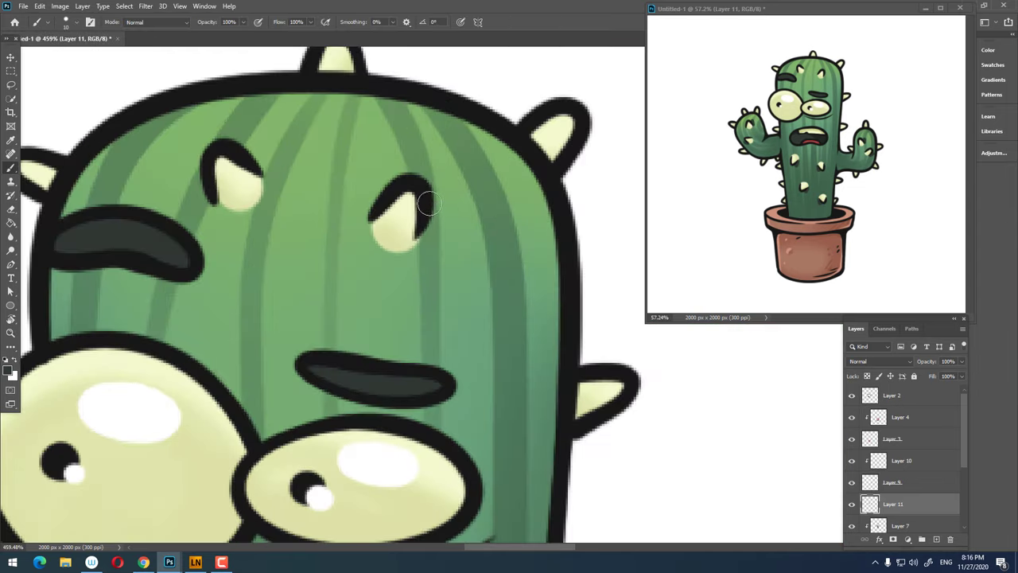
drag(434, 195, 422, 242)
drag(252, 133, 269, 182)
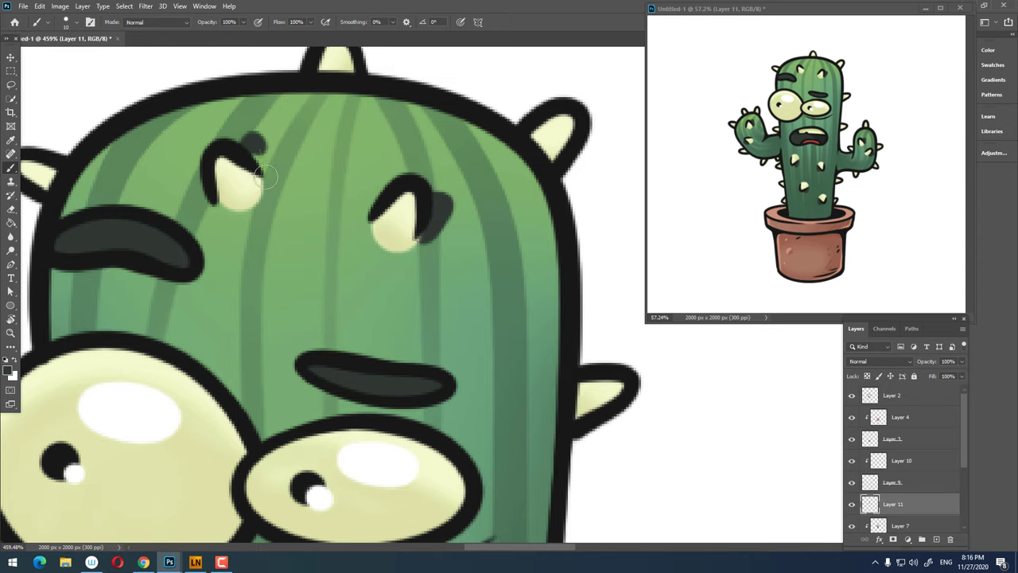
- Zoom out to review the shadowed cactus and scroll the Layers panel
key(z)
scroll(227, 265, down, 5)
scroll(257, 222, up, 1)
scroll(359, 291, down, 1)
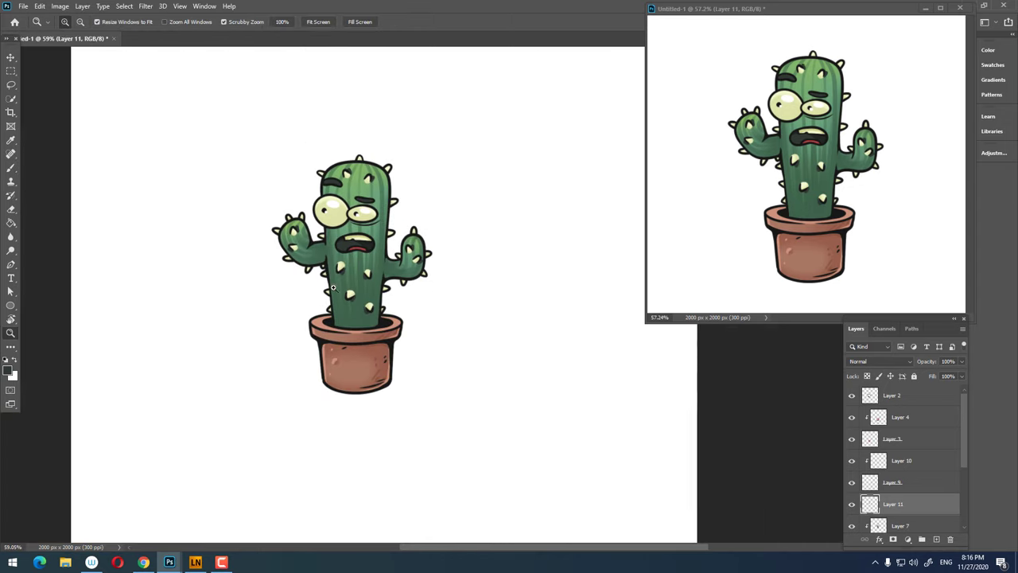
scroll(382, 274, down, 1)
scroll(414, 263, down, 2)
scroll(405, 287, up, 5)
scroll(405, 286, down, 2)
scroll(406, 287, left, 3)
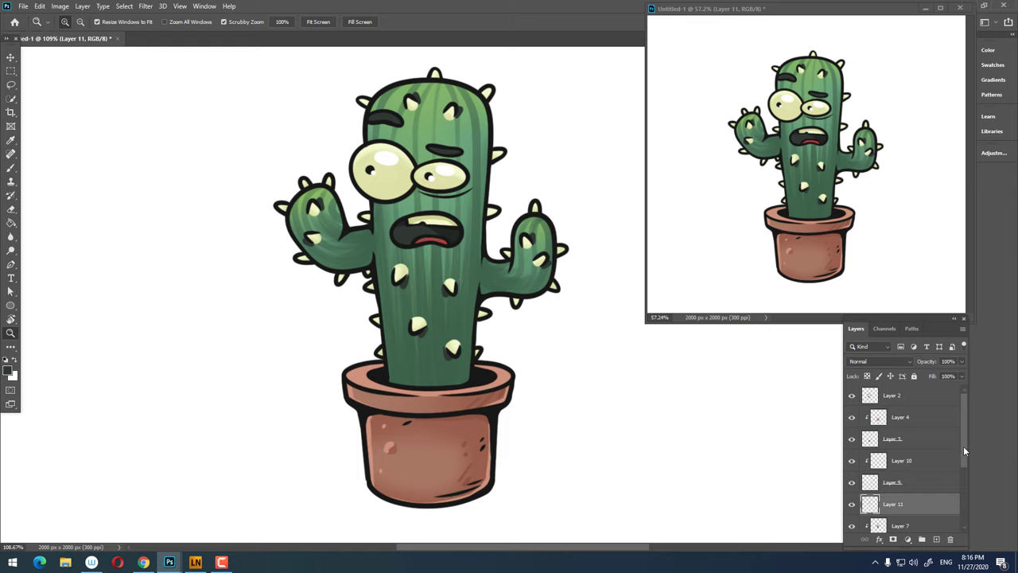
drag(962, 445, 964, 485)
scroll(960, 490, down, 1)
- Create a new layer above Layer 7 and clip it to Layer 7
click(920, 477)
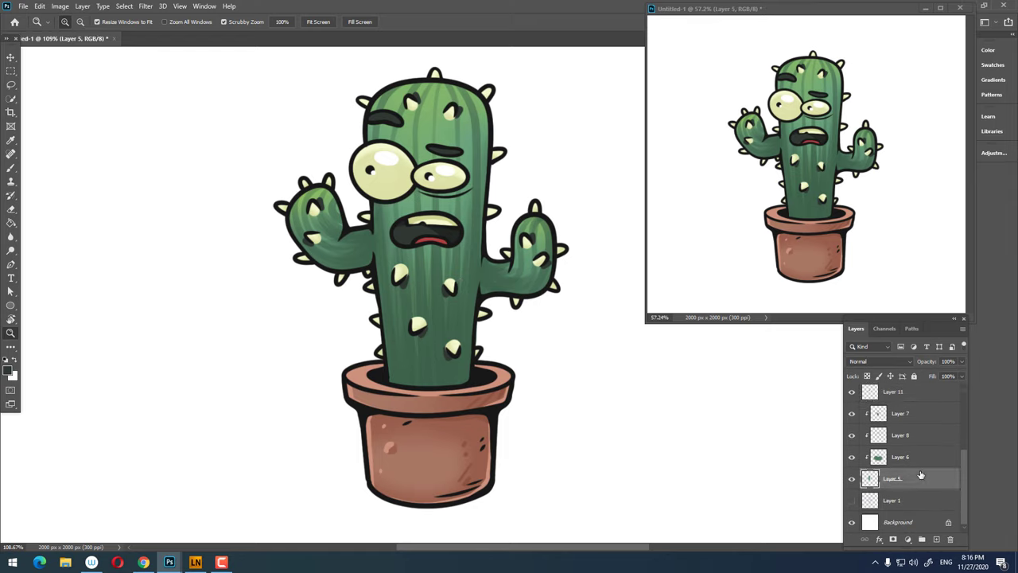
click(913, 422)
click(937, 539)
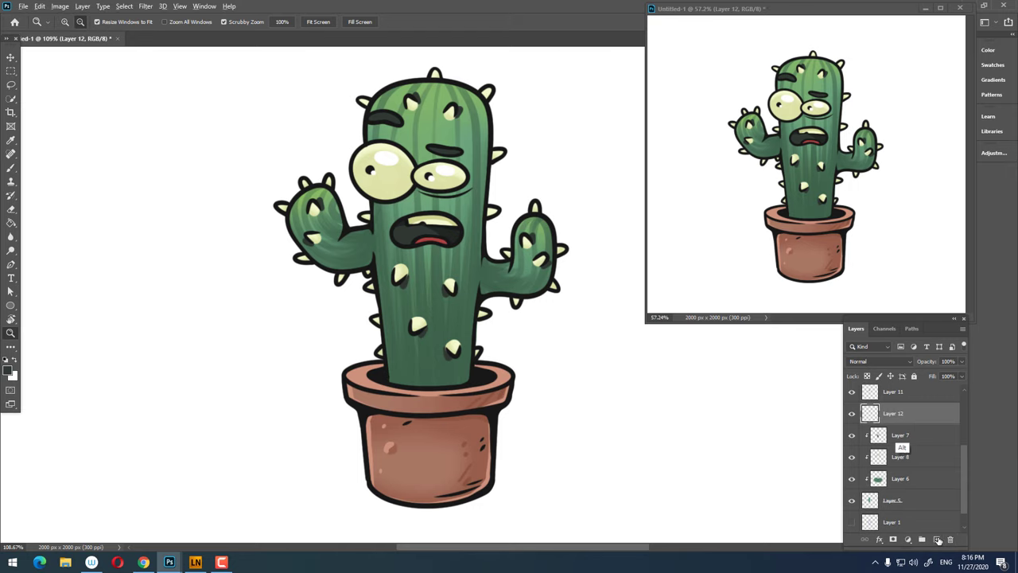
alt+click(904, 423)
- Brush a light-green highlight along the underside of the right arm to its end
scroll(428, 101, up, 5)
key(b)
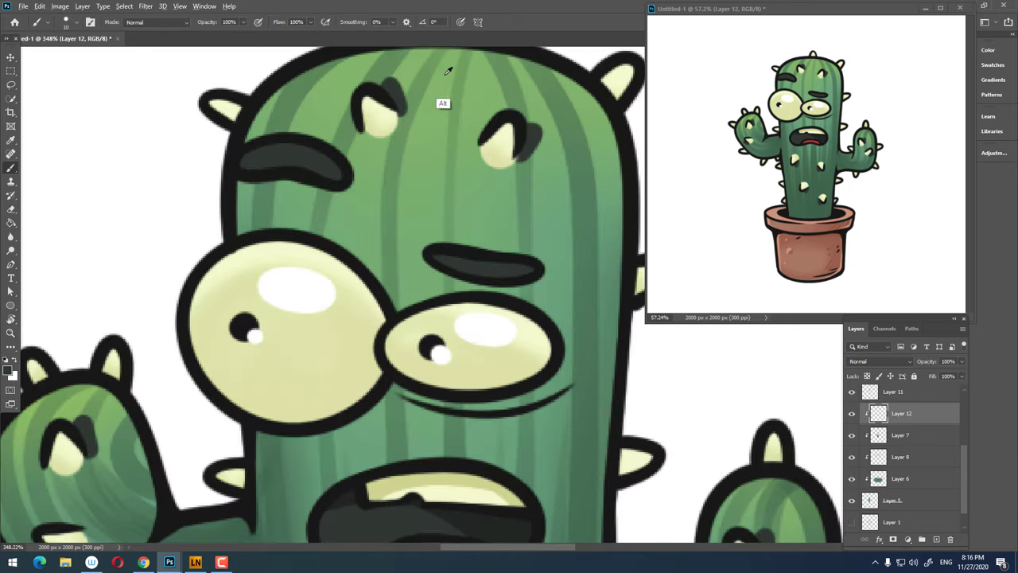
scroll(508, 140, down, 5)
scroll(391, 347, up, 2)
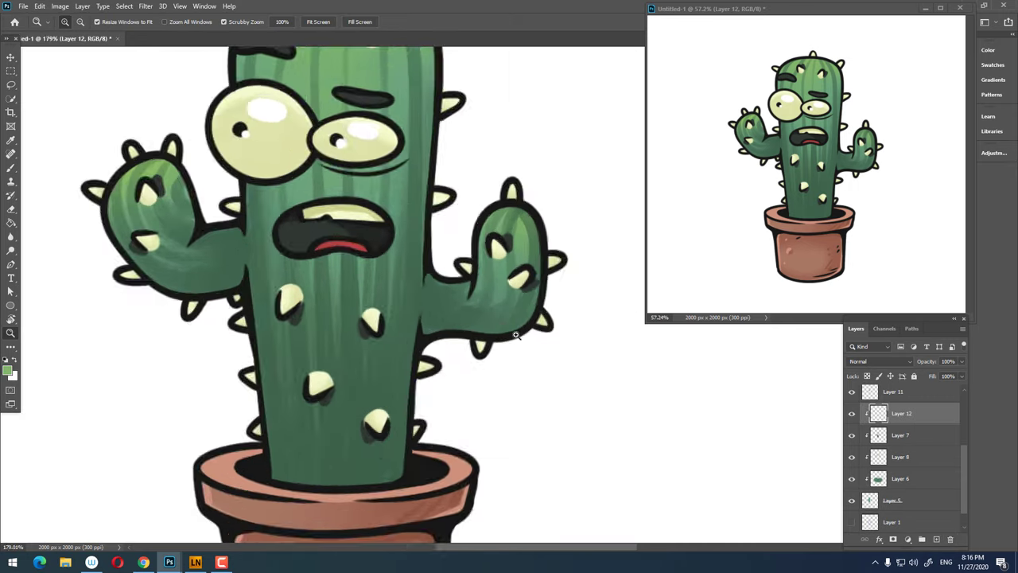
scroll(391, 347, up, 3)
drag(460, 327, 482, 329)
scroll(465, 358, up, 2)
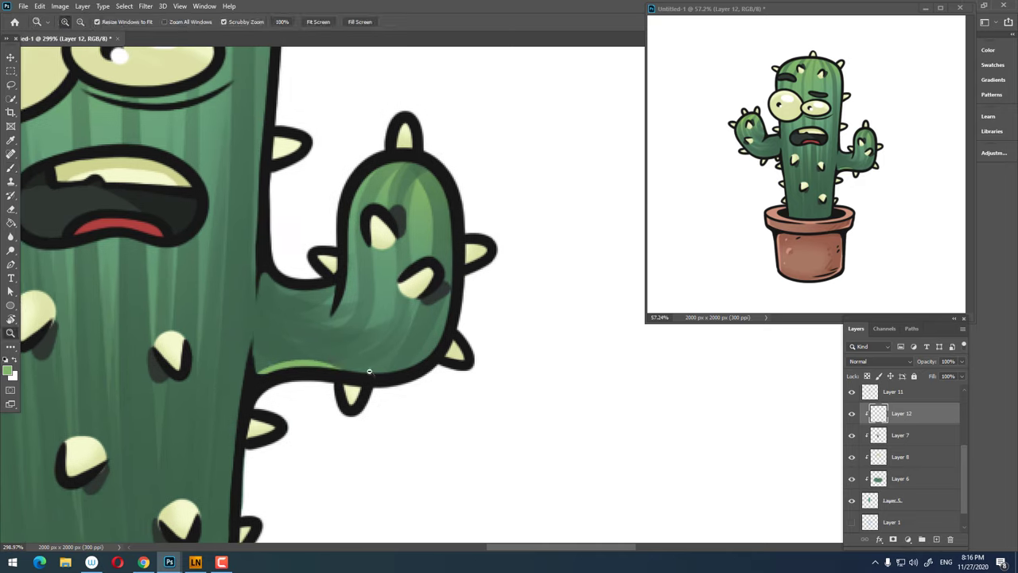
scroll(466, 359, up, 2)
drag(318, 374, 414, 373)
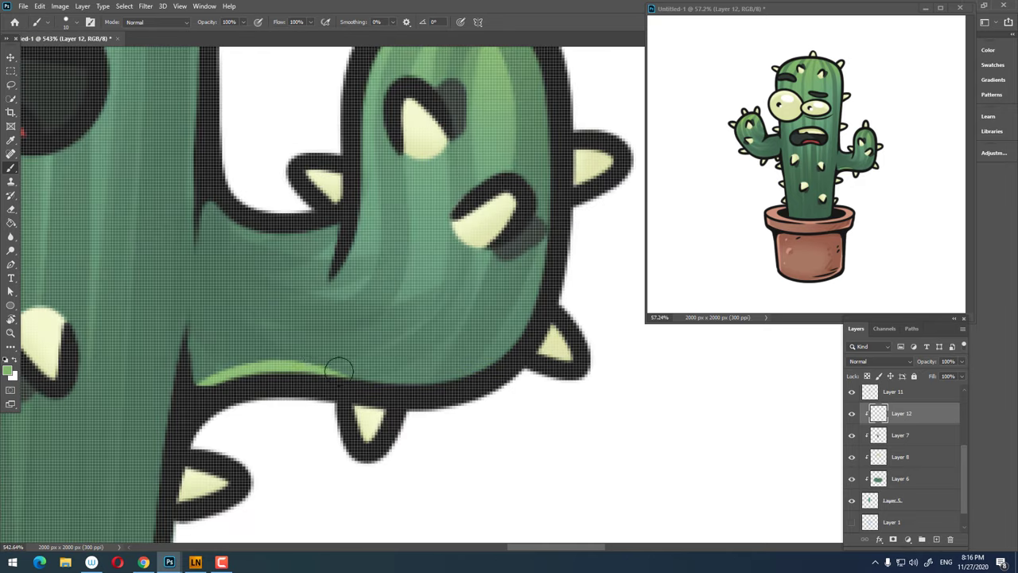
mouse_move(337, 368)
mouse_down()
mouse_move(509, 362)
mouse_move(541, 270)
mouse_move(472, 408)
mouse_up()
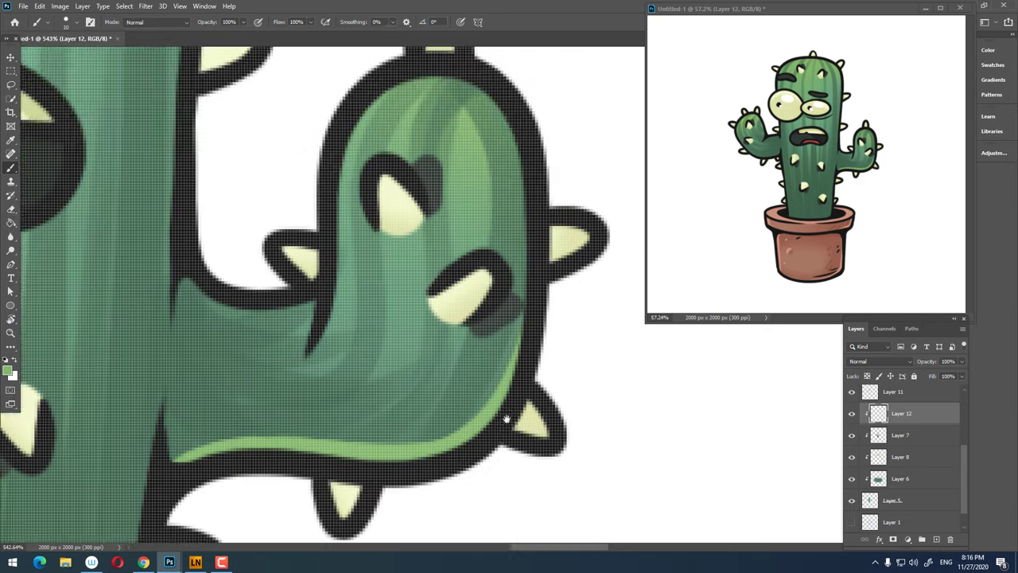
- Paint a light-green highlight along the trunk's right edge, redoing the first stroke
key(z)
scroll(529, 273, down, 2)
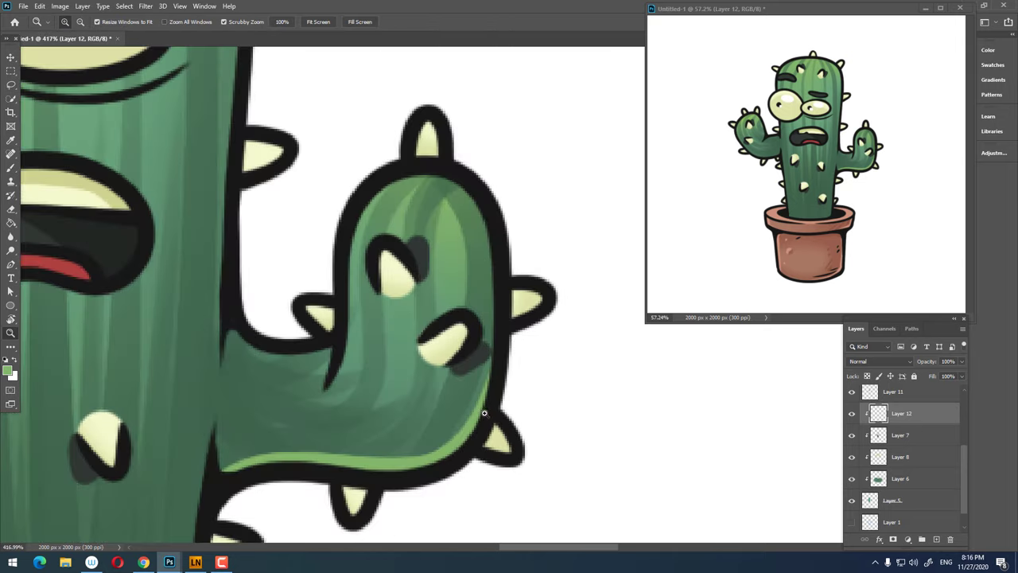
scroll(530, 273, down, 5)
scroll(543, 329, up, 2)
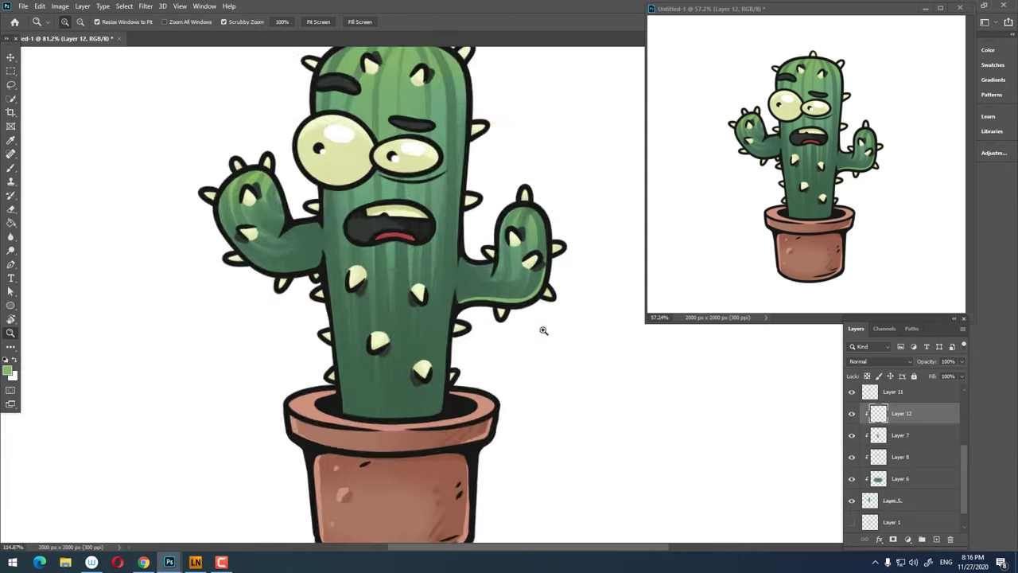
scroll(543, 329, up, 2)
key(b)
drag(439, 267, 427, 481)
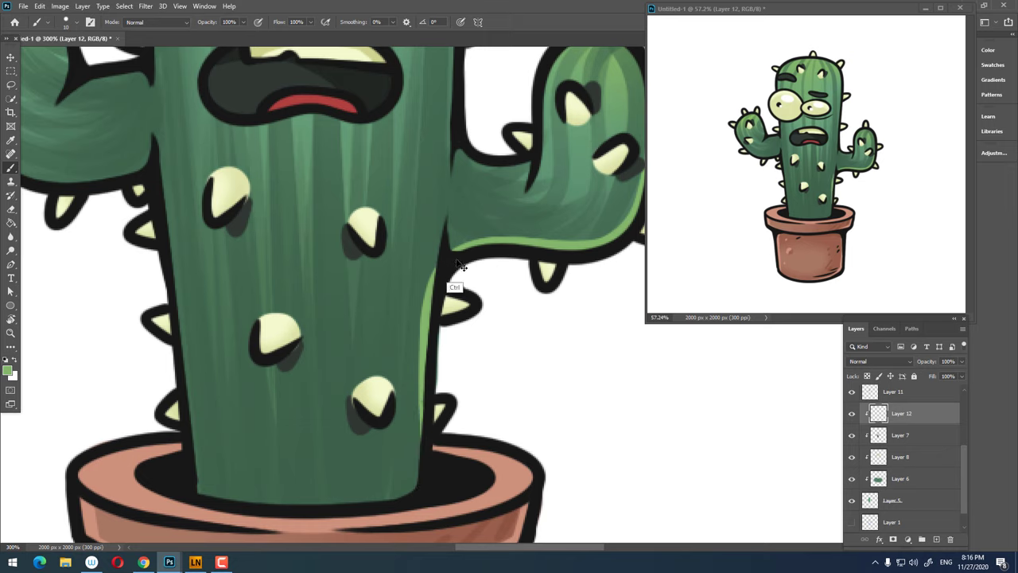
key(ctrl+z)
mouse_move(439, 264)
mouse_down()
mouse_move(425, 453)
mouse_move(472, 319)
mouse_up()
- Paint a thin light-green highlight along the trunk's left edge
key(z)
scroll(471, 272, down, 3)
scroll(470, 272, up, 2)
key(b)
key(z)
scroll(466, 370, up, 2)
key(b)
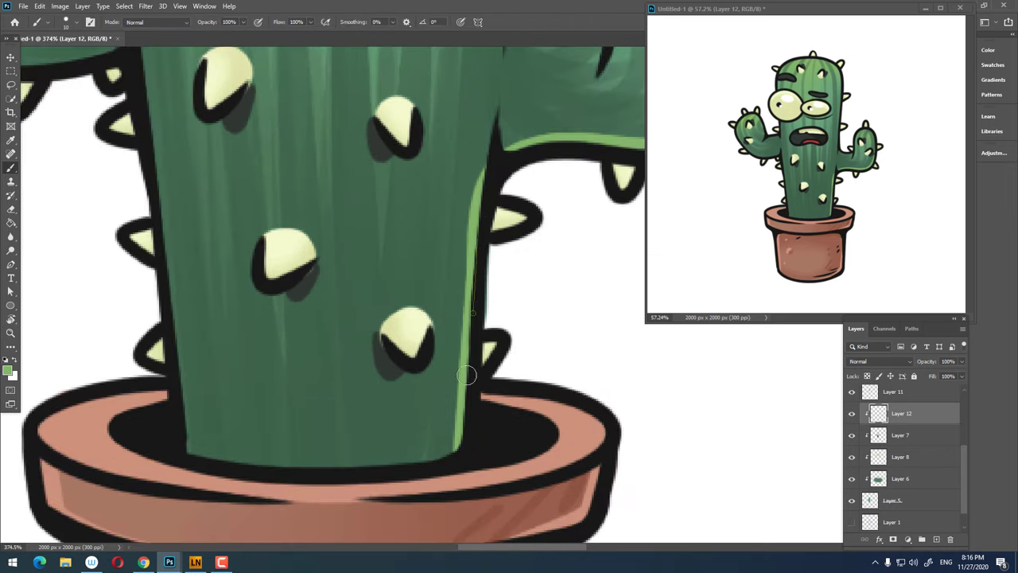
key(z)
scroll(519, 324, down, 3)
scroll(466, 336, up, 2)
key(b)
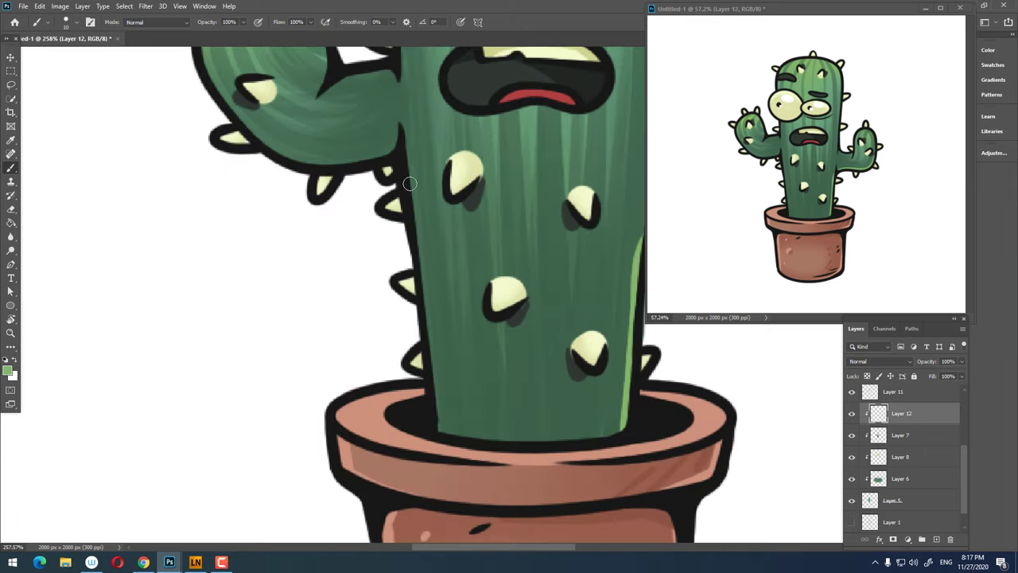
drag(410, 183, 431, 450)
- Zoom in and paint a light highlight along the left arm's lower edge
key(z)
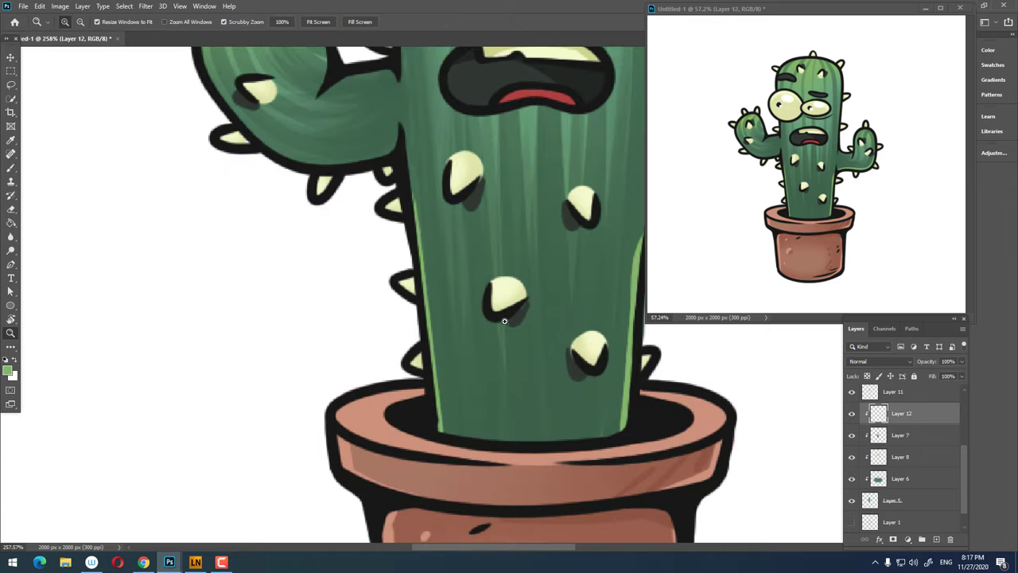
scroll(433, 410, down, 3)
scroll(503, 302, up, 2)
key(b)
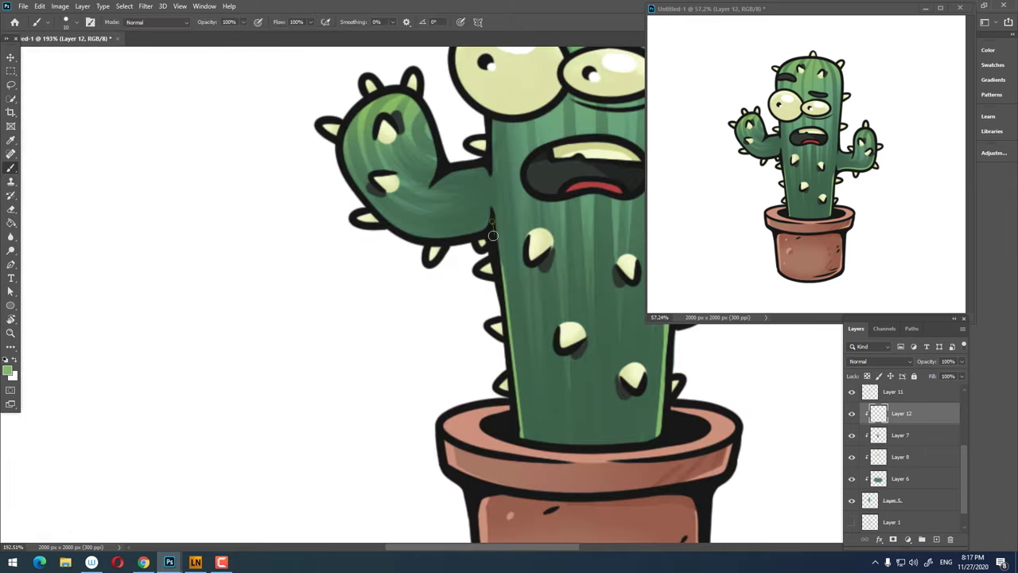
key(z)
scroll(512, 256, down, 3)
scroll(509, 262, up, 3)
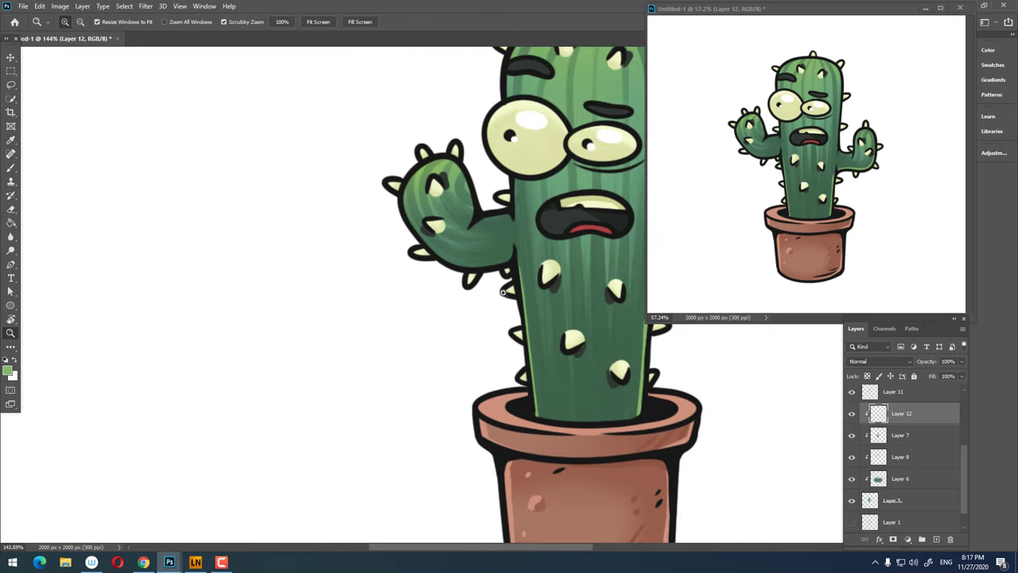
key(b)
drag(374, 198, 468, 272)
- Zoom out to the whole cactus, then back in on the left arm
key(z)
scroll(530, 253, down, 4)
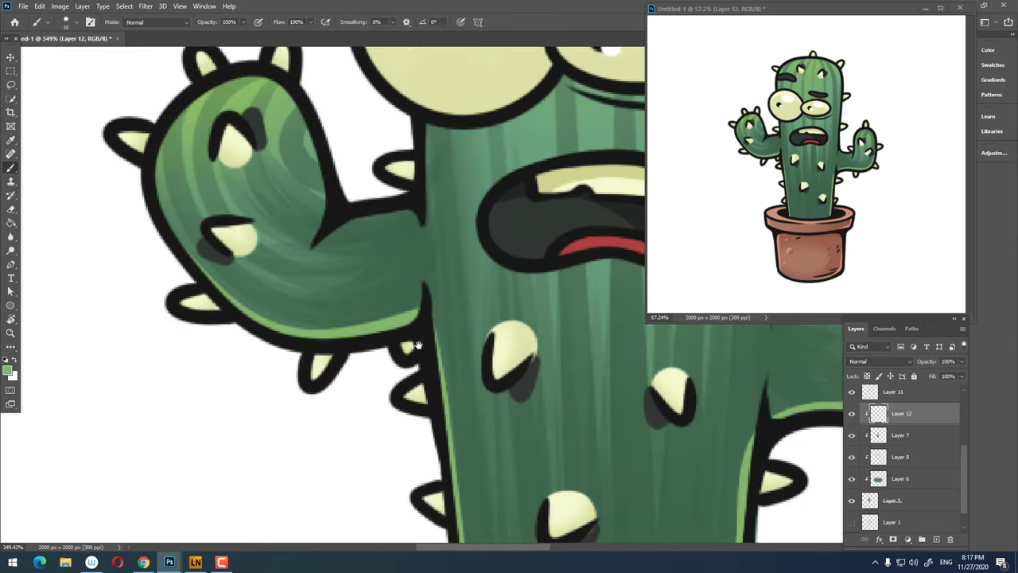
scroll(524, 263, up, 2)
key(b)
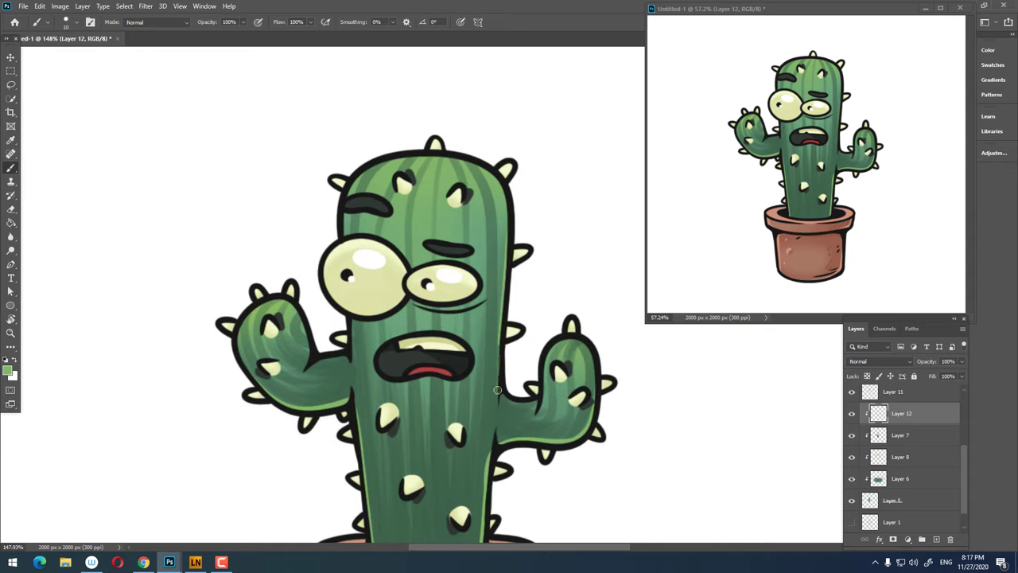
key(z)
scroll(485, 381, down, 2)
scroll(445, 366, up, 4)
key(b)
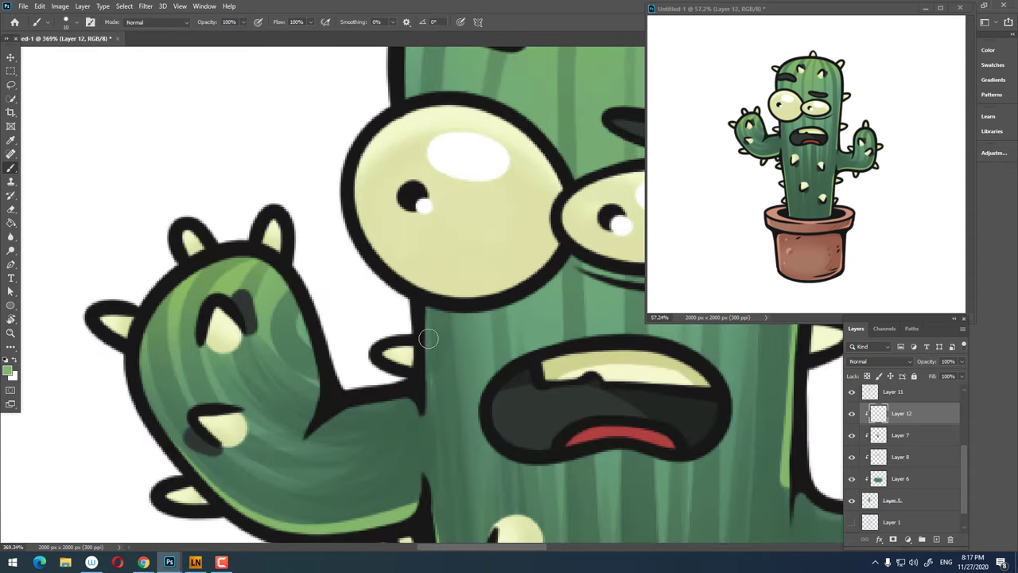
- Reframe the cactus head, then zoom out to see the whole cactus
key(z)
scroll(428, 338, down, 1)
scroll(445, 365, down, 3)
scroll(478, 398, up, 3)
key(b)
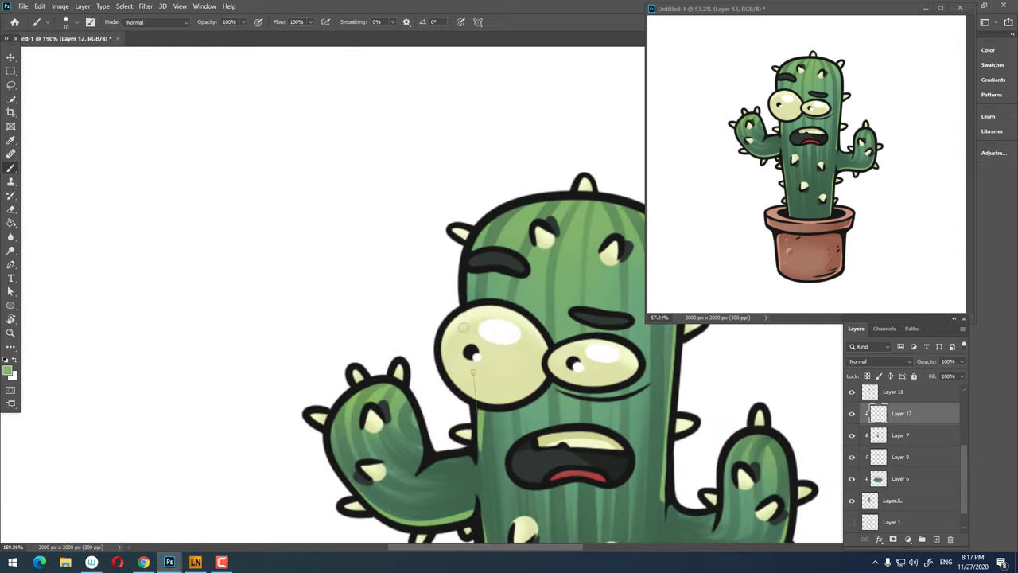
key(z)
scroll(525, 282, down, 5)
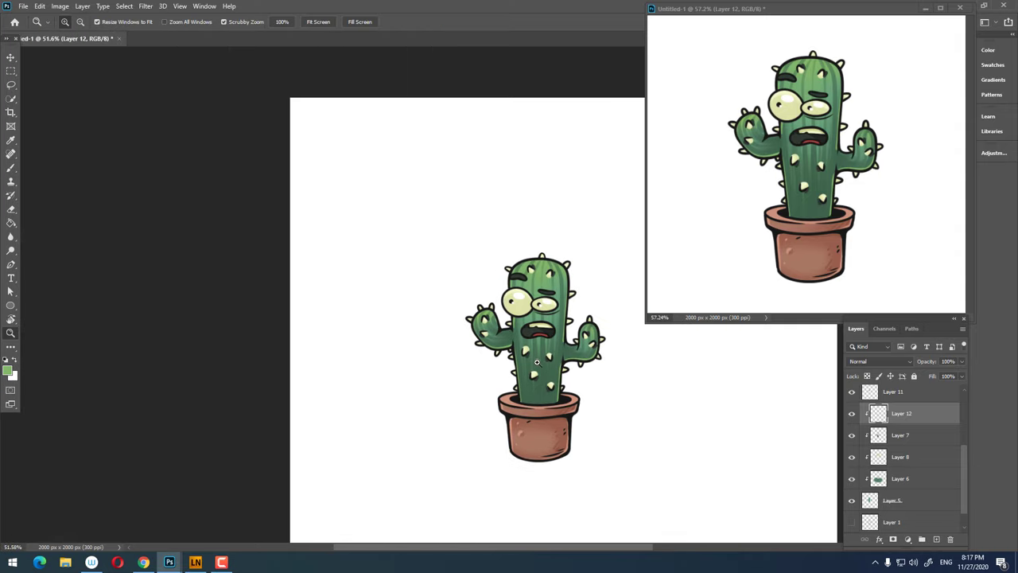
scroll(559, 330, up, 1)
scroll(555, 310, up, 2)
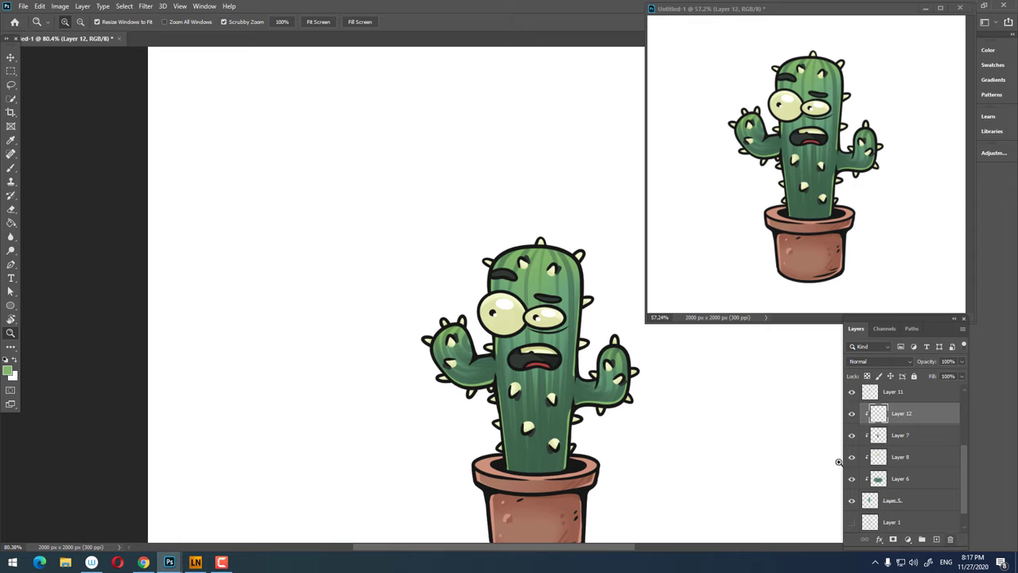
- Add a new layer clipped to Layer 12 and choose a pale yellow-green brush colour
click(936, 539)
key(ctrl+alt+g)
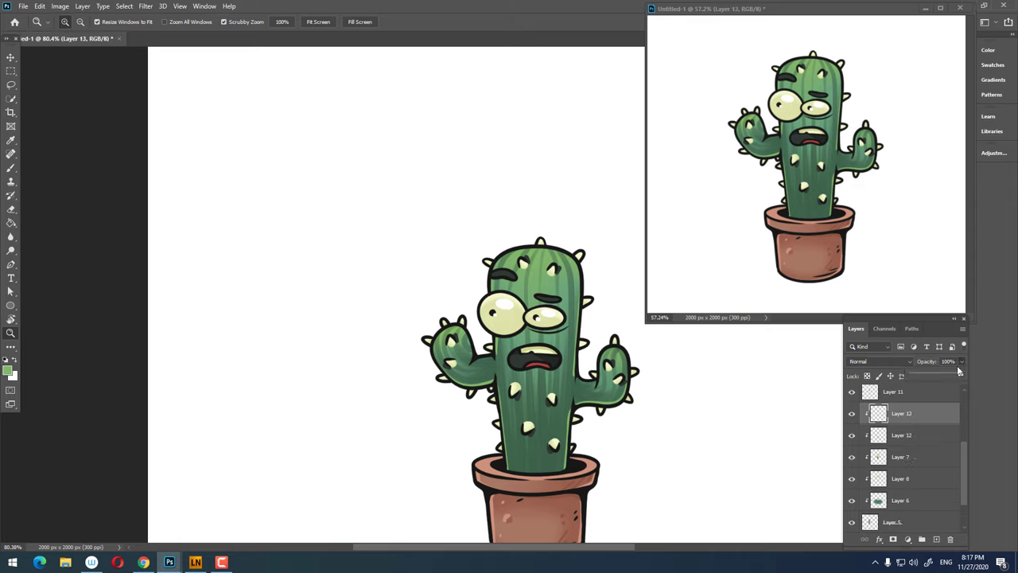
key(b)
click(9, 368)
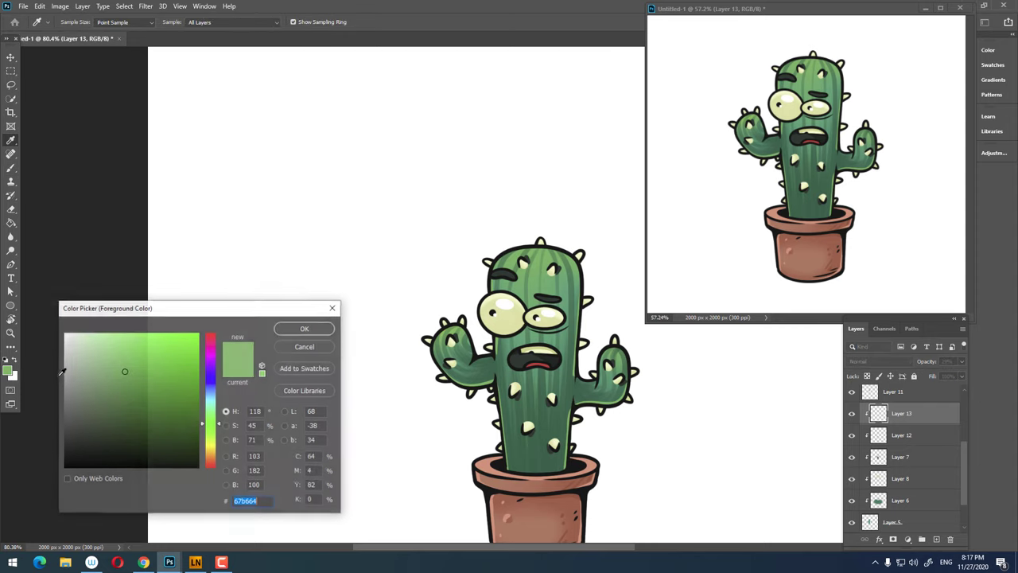
click(107, 334)
click(214, 448)
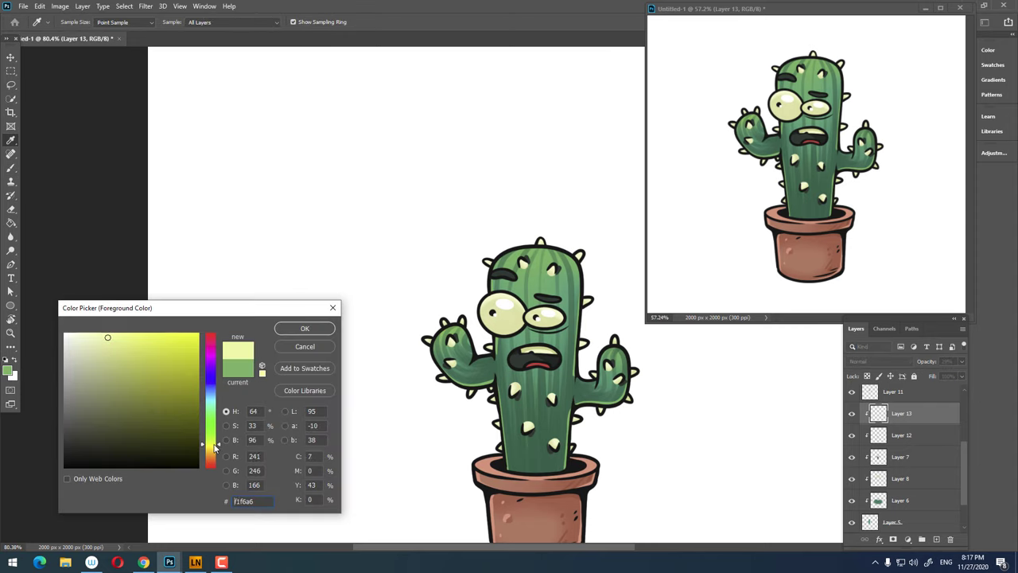
click(312, 332)
- Paint a faint pale yellow-green highlight on the top of the cactus
scroll(529, 285, up, 3)
scroll(529, 285, up, 2)
mouse_move(412, 220)
mouse_down()
mouse_move(481, 181)
mouse_move(323, 284)
mouse_move(347, 348)
mouse_move(382, 306)
mouse_up()
key(z)
key(z)
- Brush light highlights onto the left arm and the top of the right arm
key(b)
drag(334, 350, 350, 335)
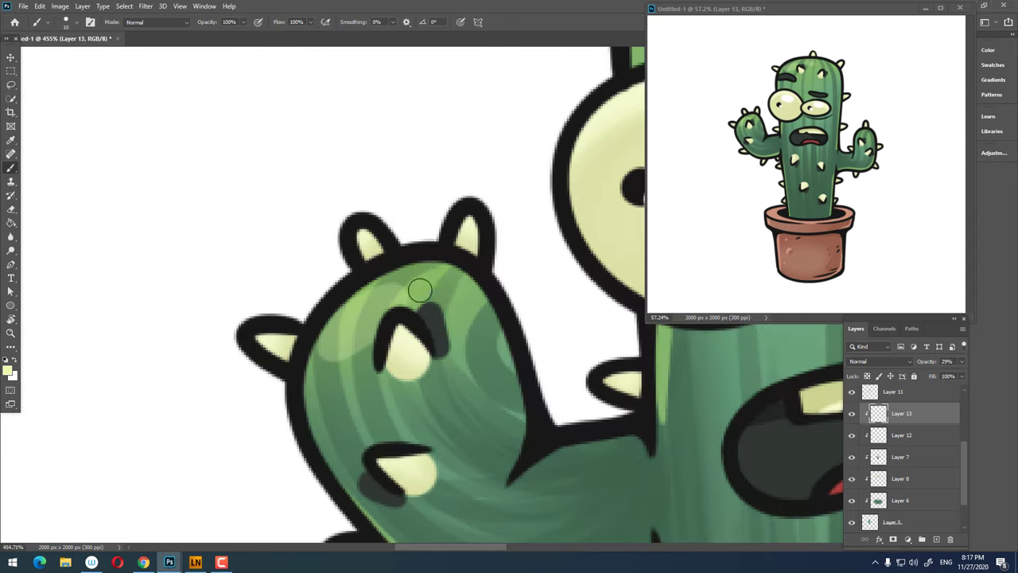
mouse_move(420, 291)
mouse_down()
mouse_move(424, 281)
mouse_move(501, 305)
mouse_move(479, 269)
mouse_up()
key(z)
key(b)
mouse_move(535, 298)
mouse_down()
mouse_move(509, 302)
mouse_move(518, 323)
mouse_up()
key(z)
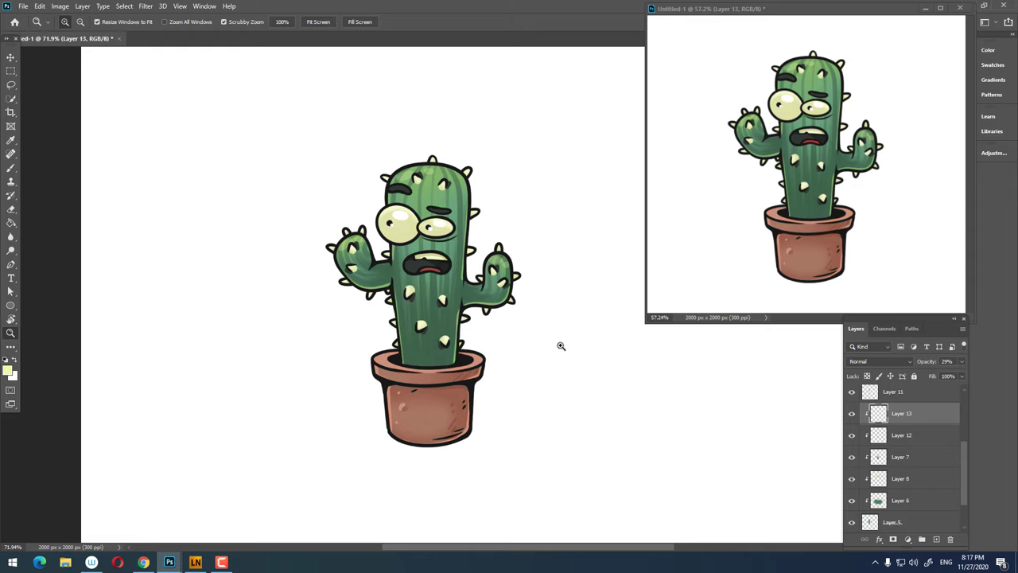
- Add a new layer clipped to Layer 13 and set its opacity to 63%
click(936, 539)
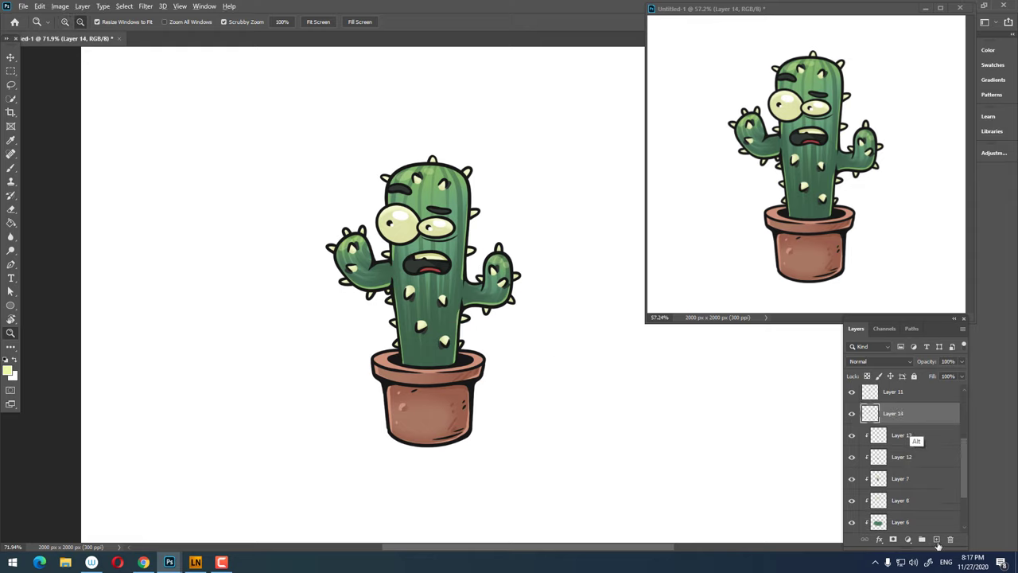
key(ctrl+alt+g)
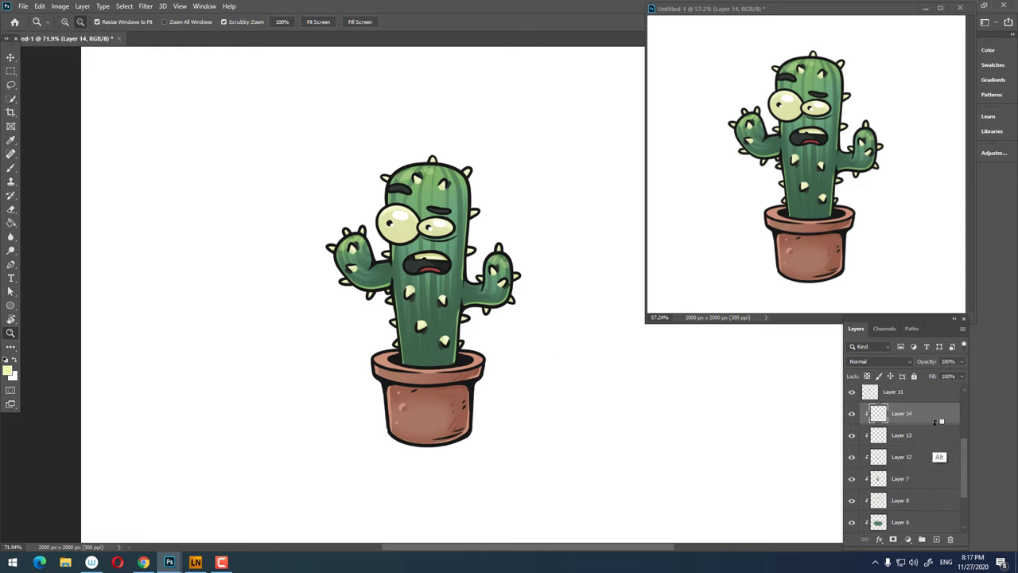
key(b)
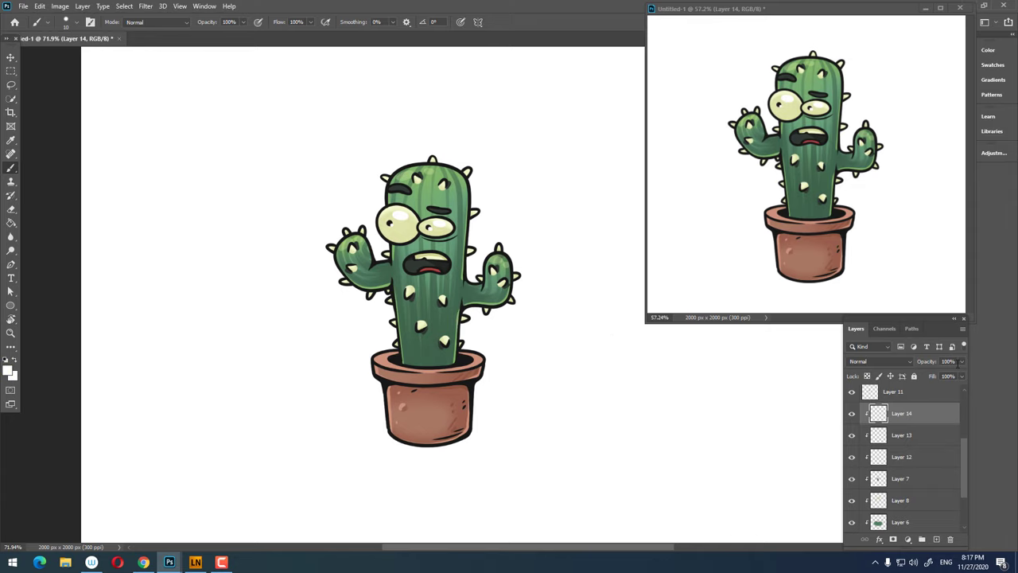
drag(957, 364, 931, 374)
- With a 20 px brush, paint a light streak down the upper right of the cactus body
scroll(431, 203, up, 3)
right_click(517, 226)
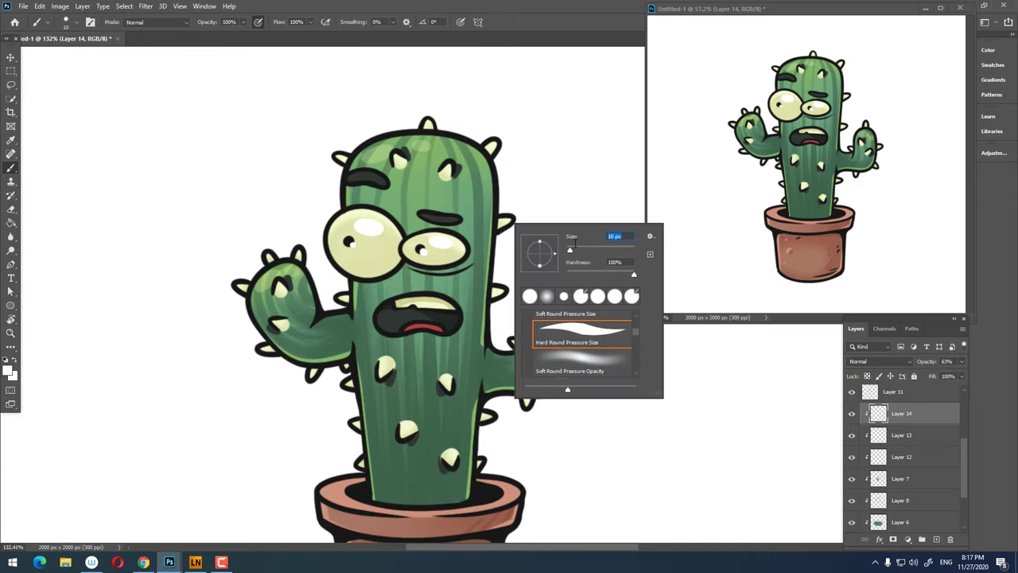
text(20)
key(Return)
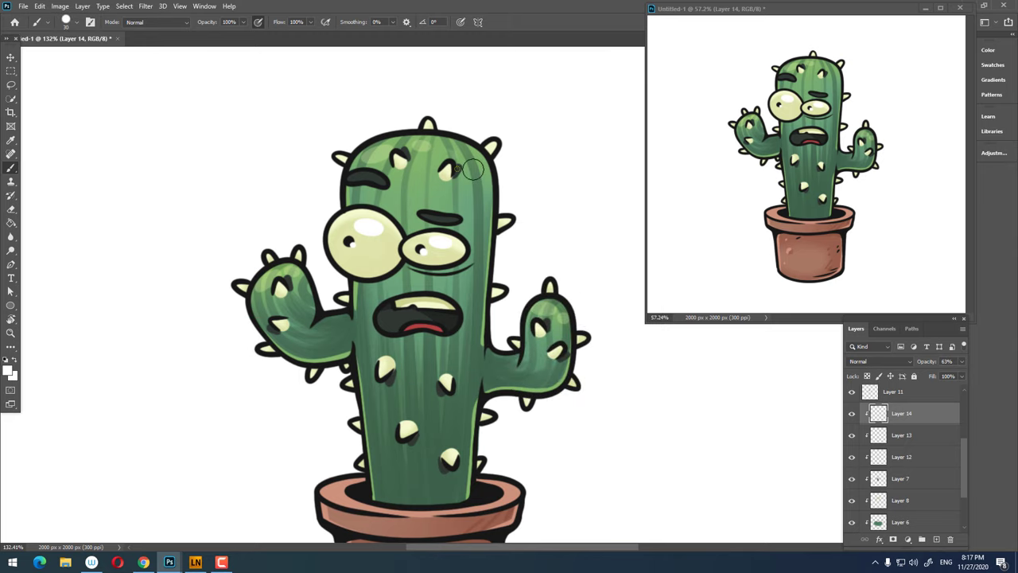
mouse_move(458, 223)
mouse_down()
mouse_move(578, 221)
mouse_move(493, 215)
mouse_up()
drag(414, 112, 442, 116)
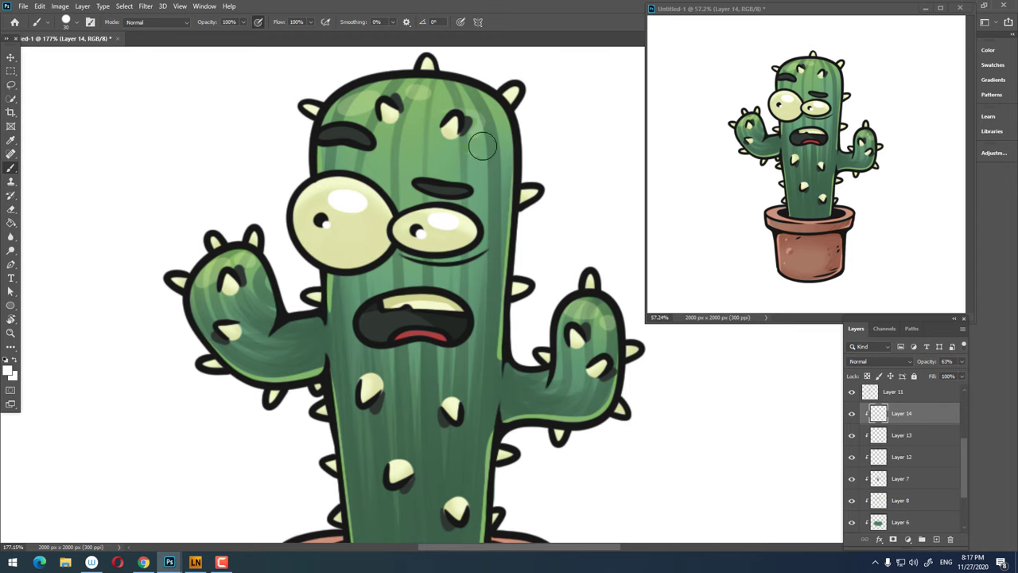
drag(482, 146, 481, 373)
- Zoom out and adjust the view to review the whole cactus
mouse_move(540, 398)
mouse_down()
mouse_move(507, 400)
mouse_move(589, 397)
mouse_move(494, 363)
mouse_move(556, 362)
mouse_up()
mouse_move(477, 373)
mouse_down()
mouse_move(416, 404)
mouse_move(424, 360)
mouse_move(390, 360)
mouse_move(509, 350)
mouse_up()
mouse_move(549, 313)
mouse_down()
mouse_move(507, 314)
mouse_move(524, 349)
mouse_up()
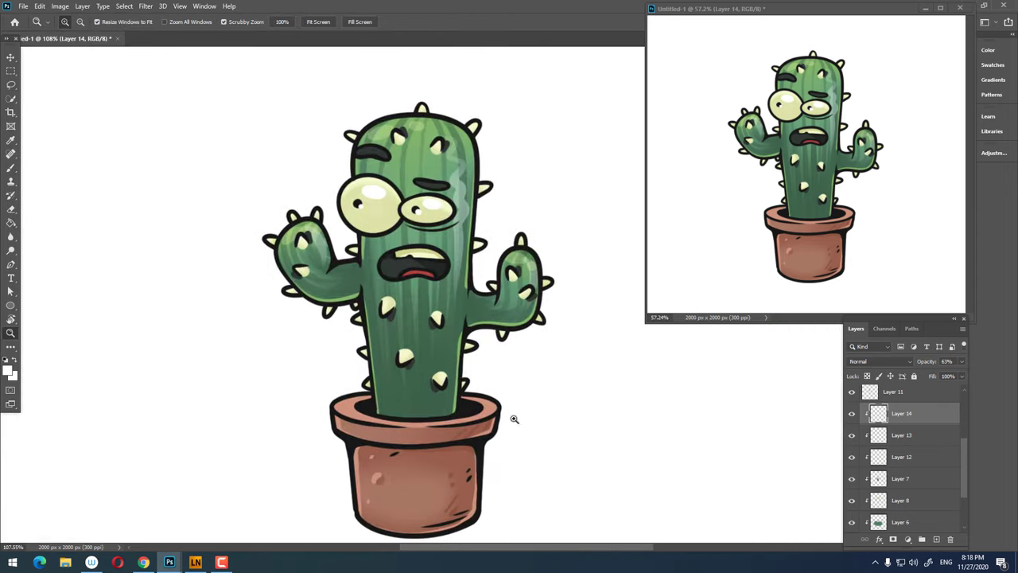
drag(516, 416, 477, 397)
drag(564, 389, 540, 362)
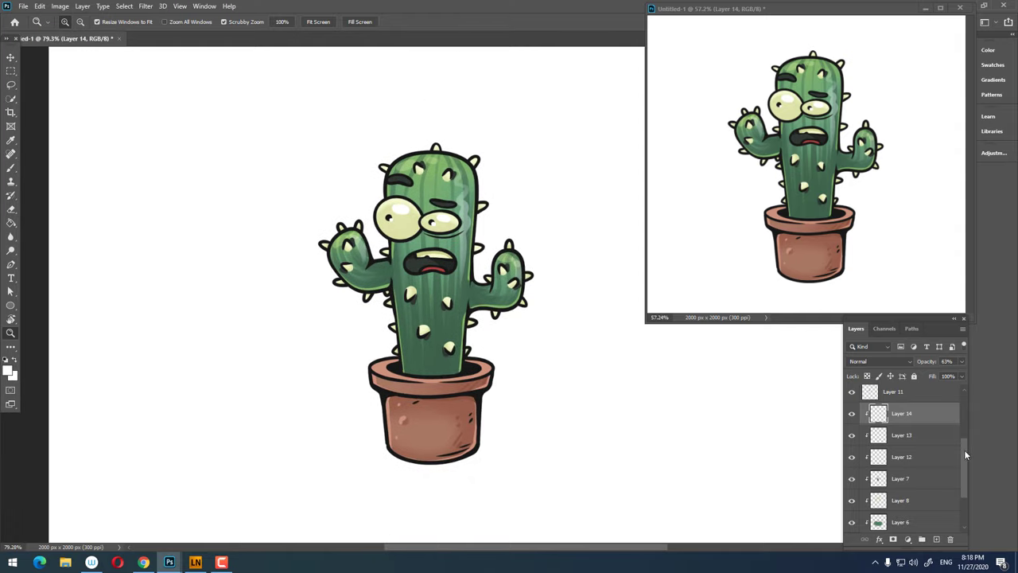
drag(964, 449, 967, 509)
- Add a new layer above Layer 1 and draw an elliptical selection under the pot
click(892, 500)
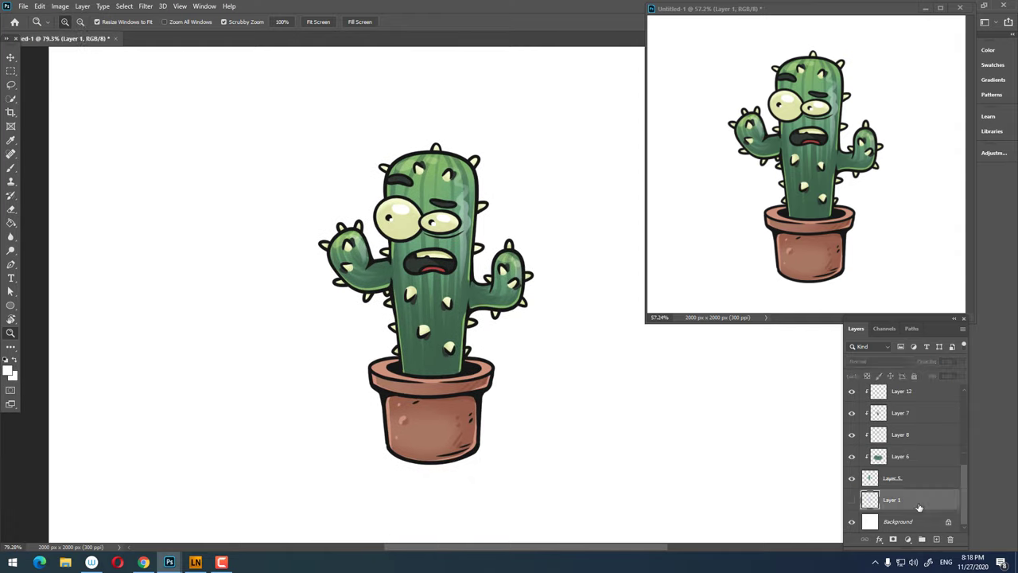
click(936, 539)
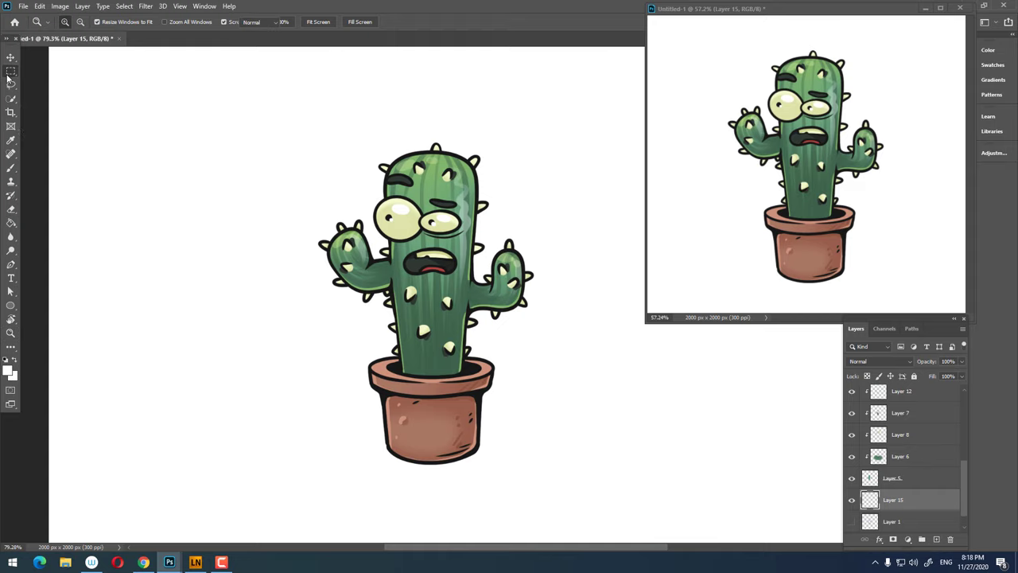
right_click(11, 71)
click(64, 81)
mouse_move(324, 430)
mouse_down()
mouse_move(459, 439)
mouse_move(536, 476)
mouse_up()
- Fill the oval selection with black using the Paint Bucket
click(15, 374)
click(61, 461)
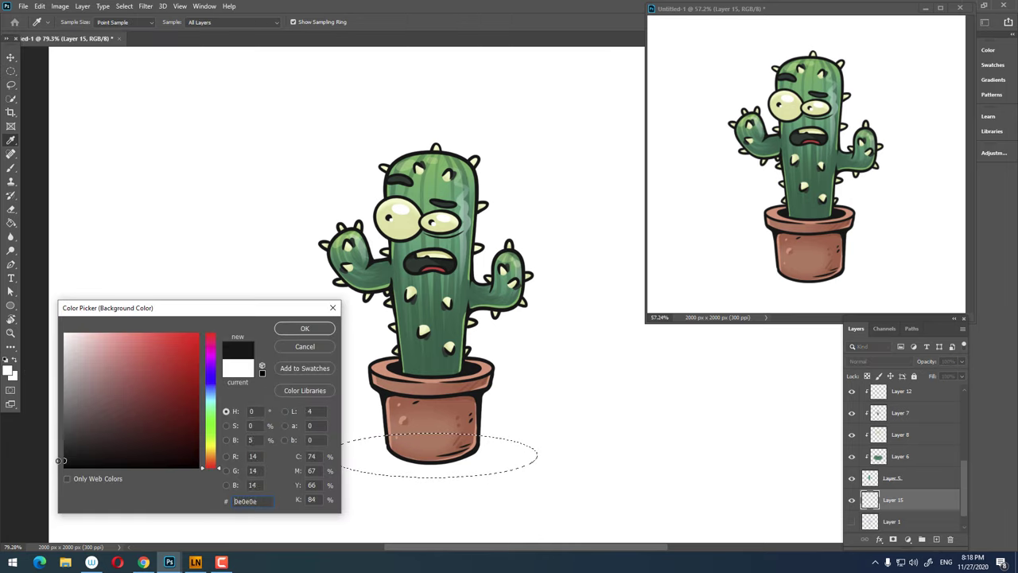
click(305, 329)
key(g)
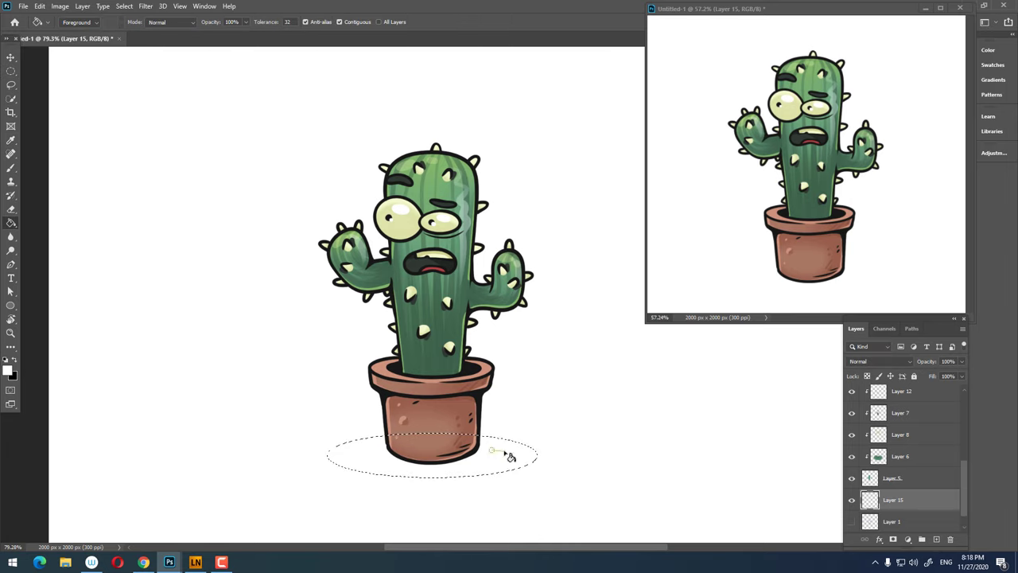
key(x)
click(410, 461)
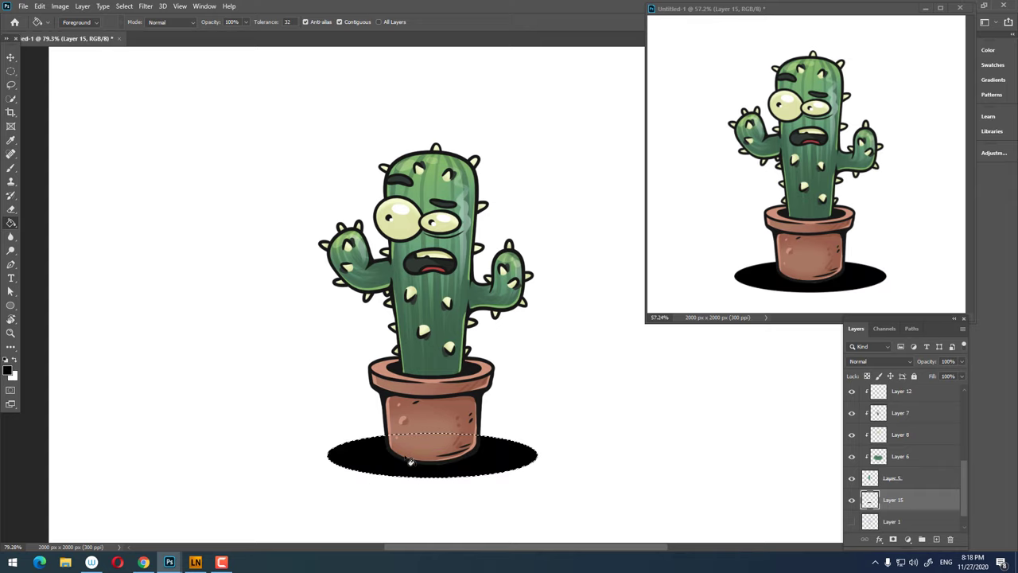
- Lower the shadow layer opacity to 24% and deselect the oval
click(962, 362)
click(923, 372)
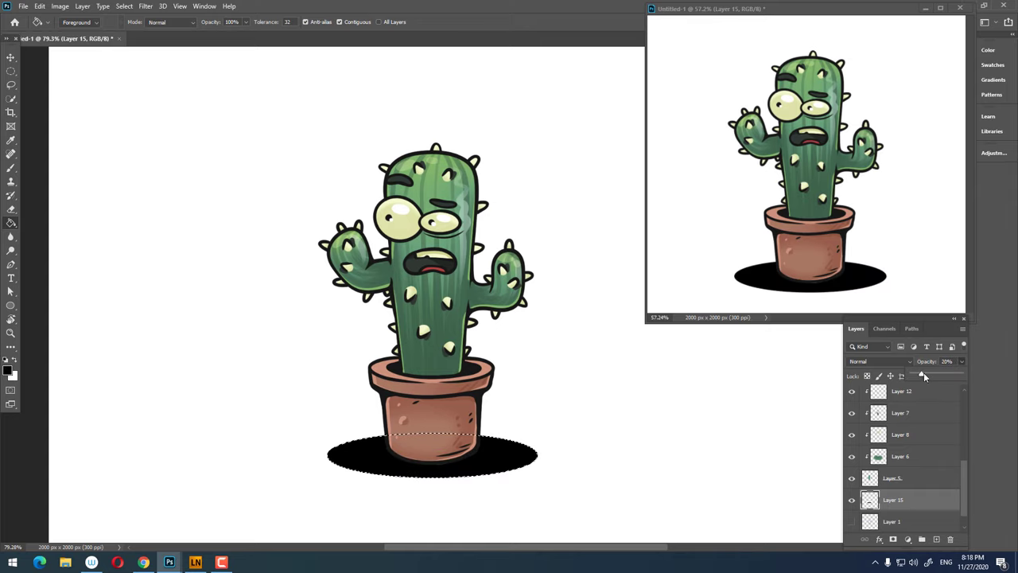
key(l)
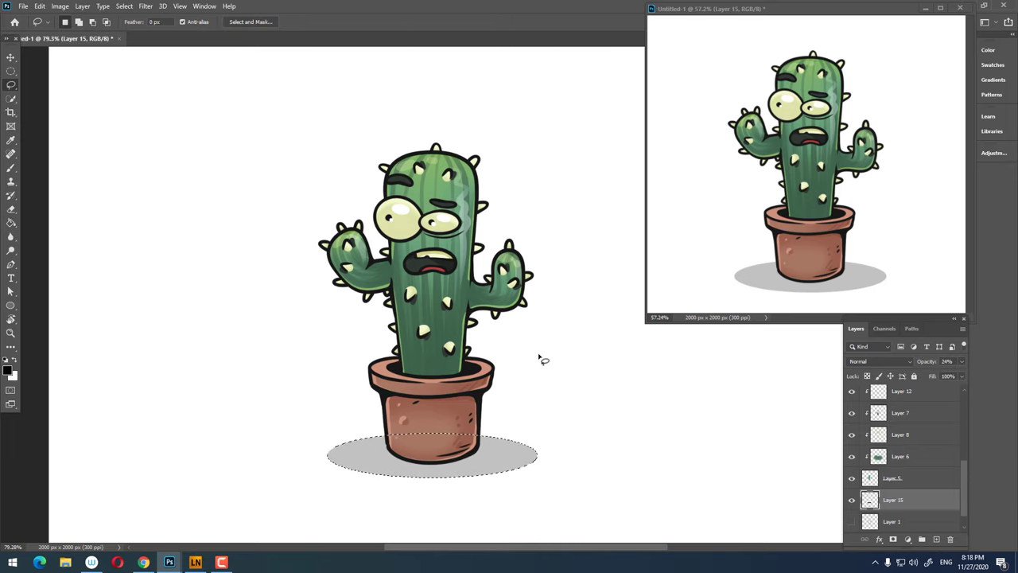
right_click(541, 358)
click(559, 361)
key(z)
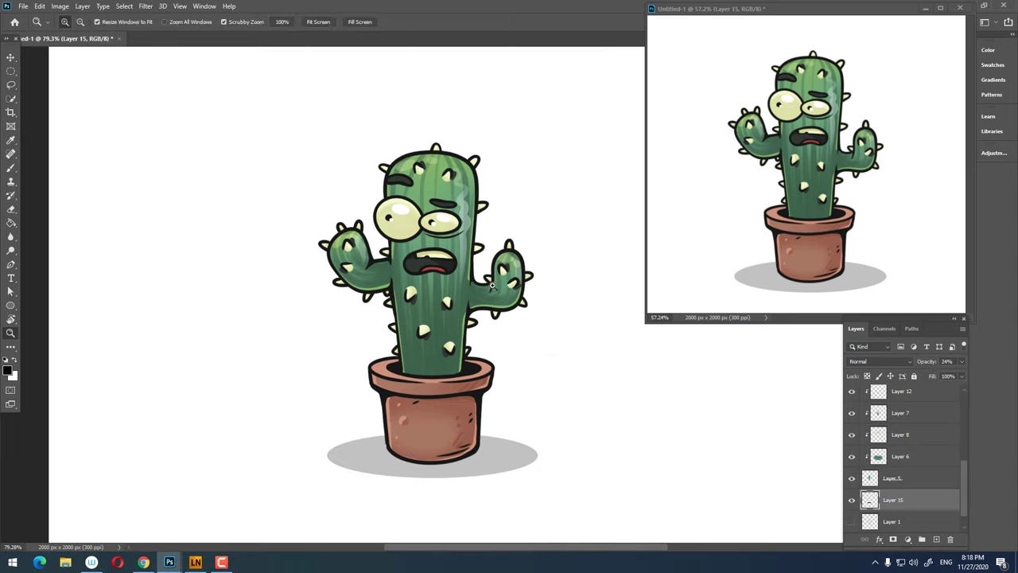
drag(493, 288, 526, 279)
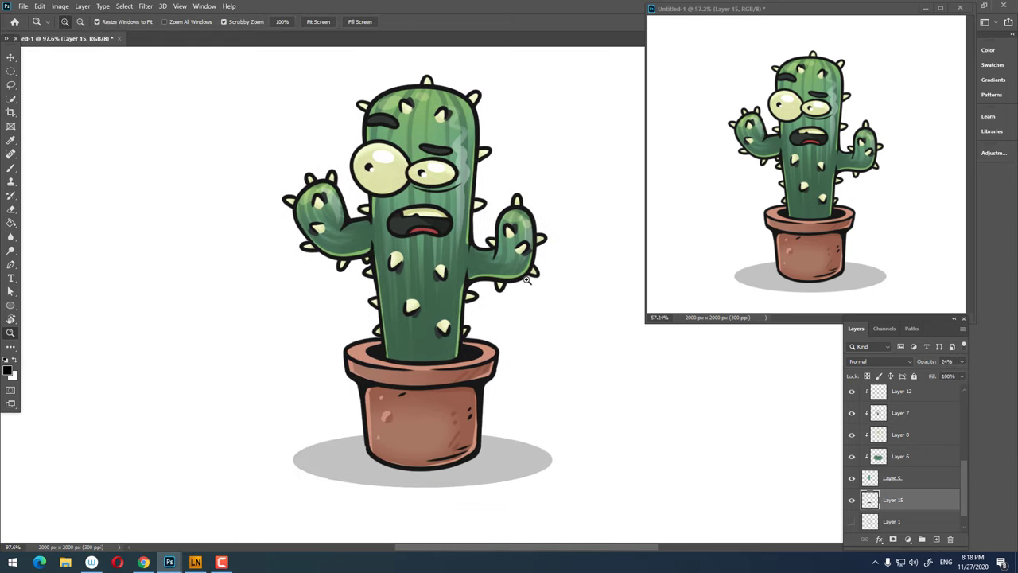